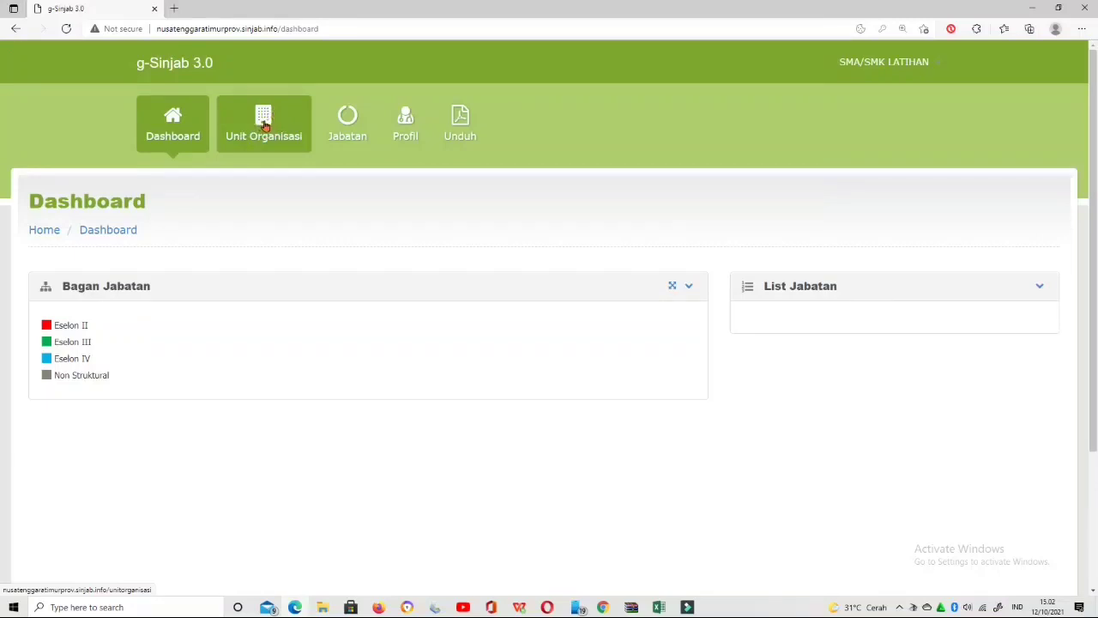
- Review the organisational units registered on the Unit Organisasi page
left_click(265, 126)
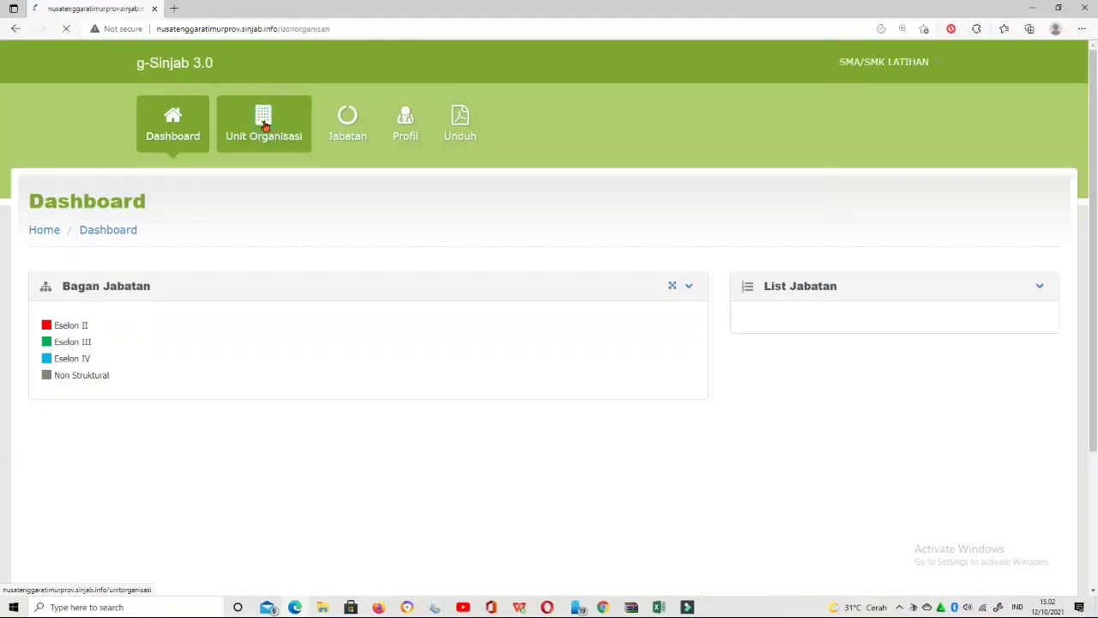
scroll(283, 335, "down", 3)
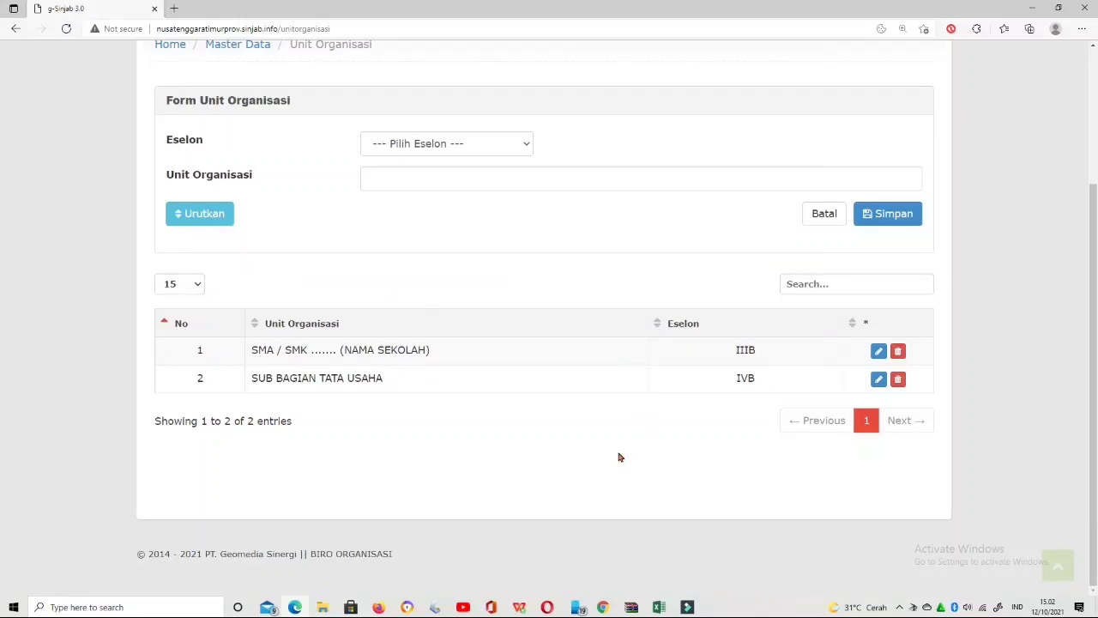
scroll(435, 423, "up", 3)
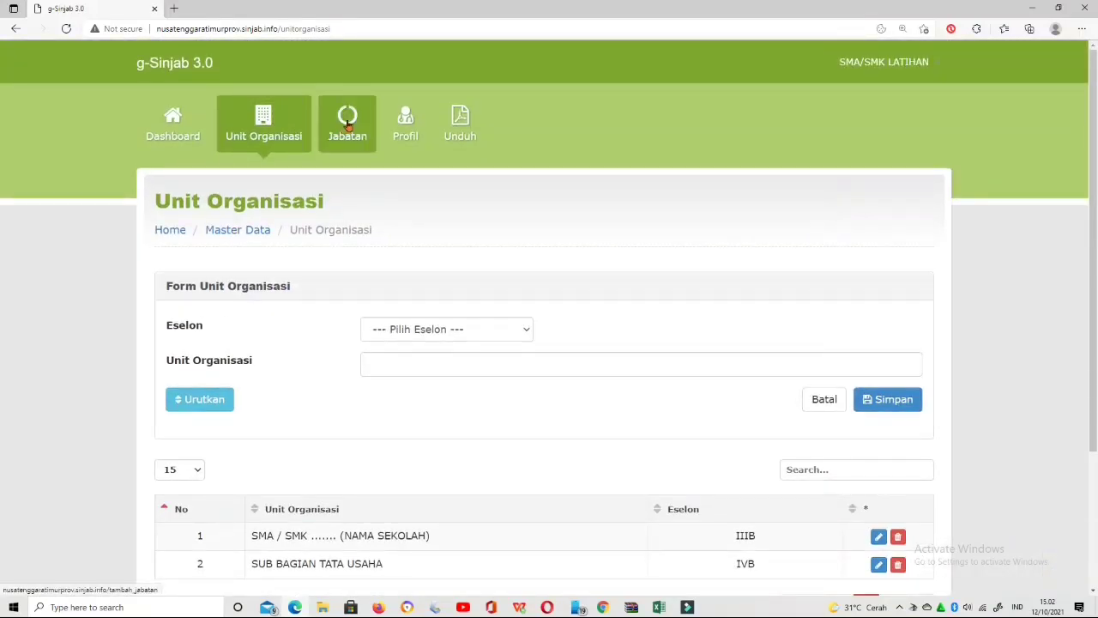
- Start a new position in unit SMA / SMK ....... (NAMA SEKOLAH) with type Jabatan Administrator and name KEPALA SMA / SMK ......
left_click(341, 128)
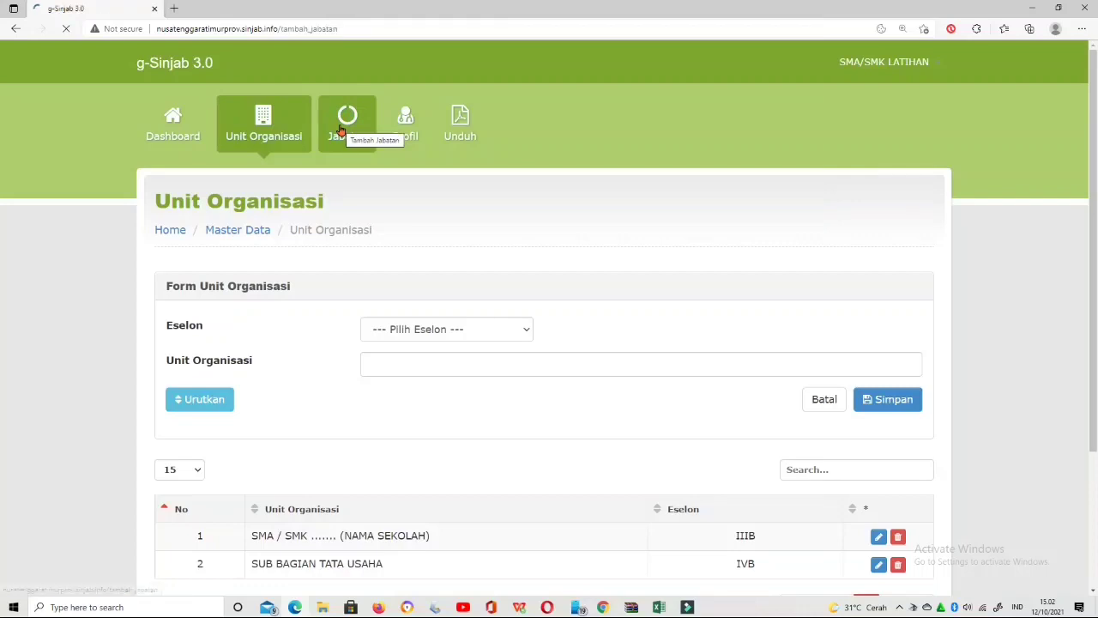
scroll(669, 316, "down", 2)
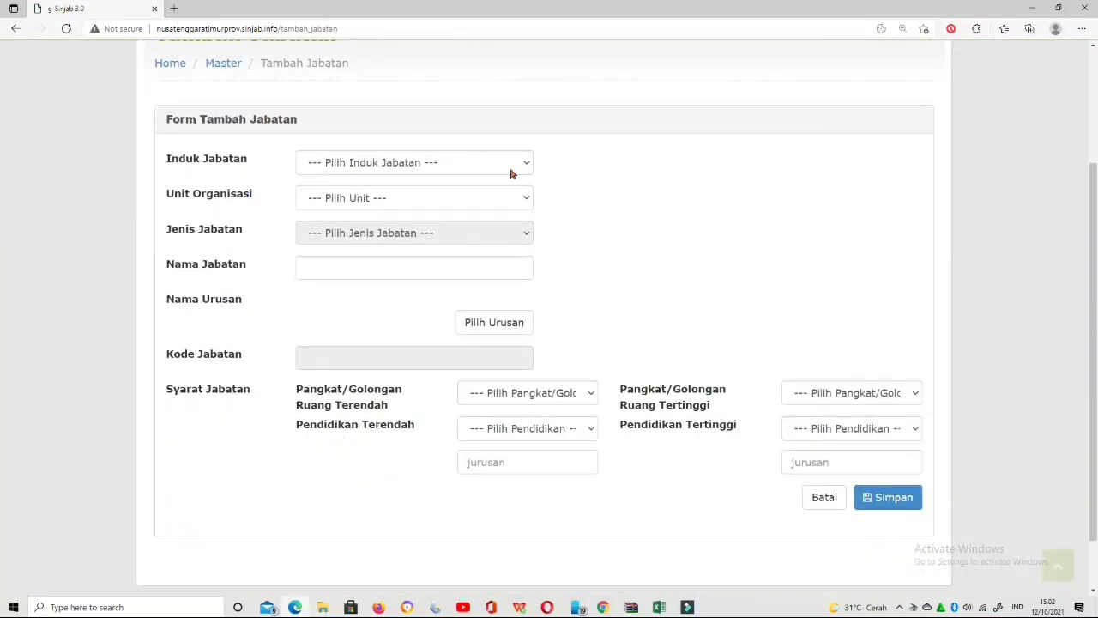
left_click(528, 198)
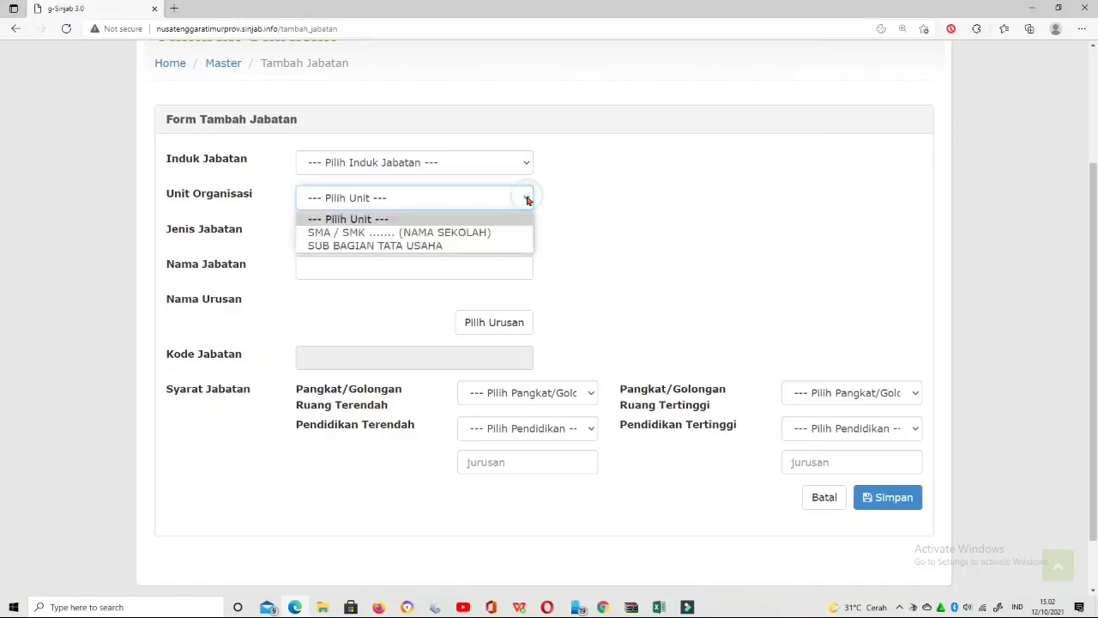
left_click(488, 232)
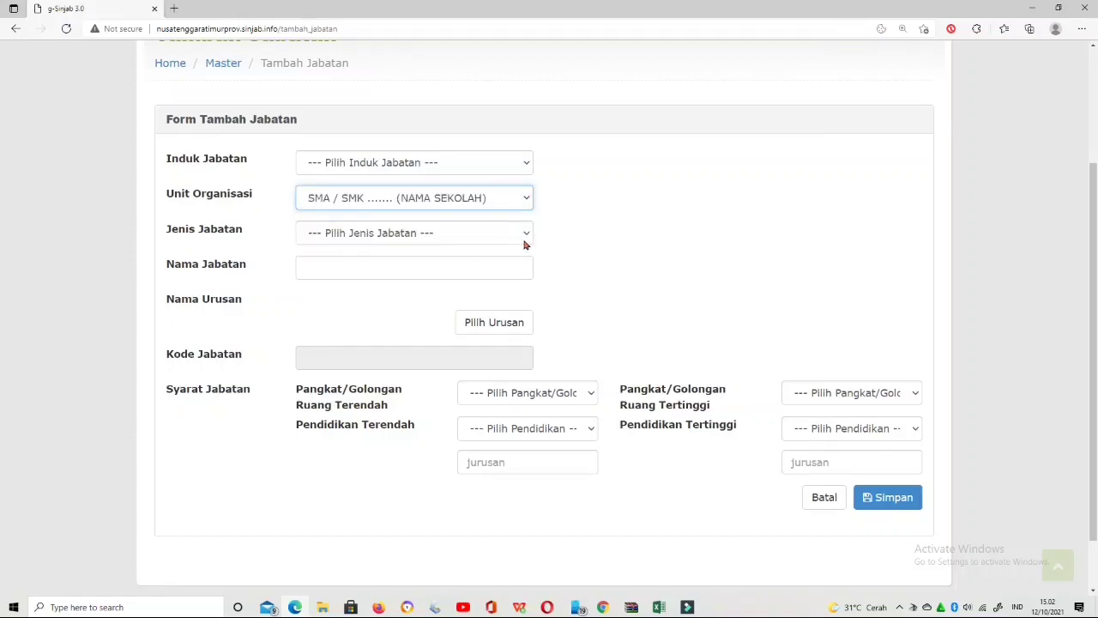
left_click(524, 234)
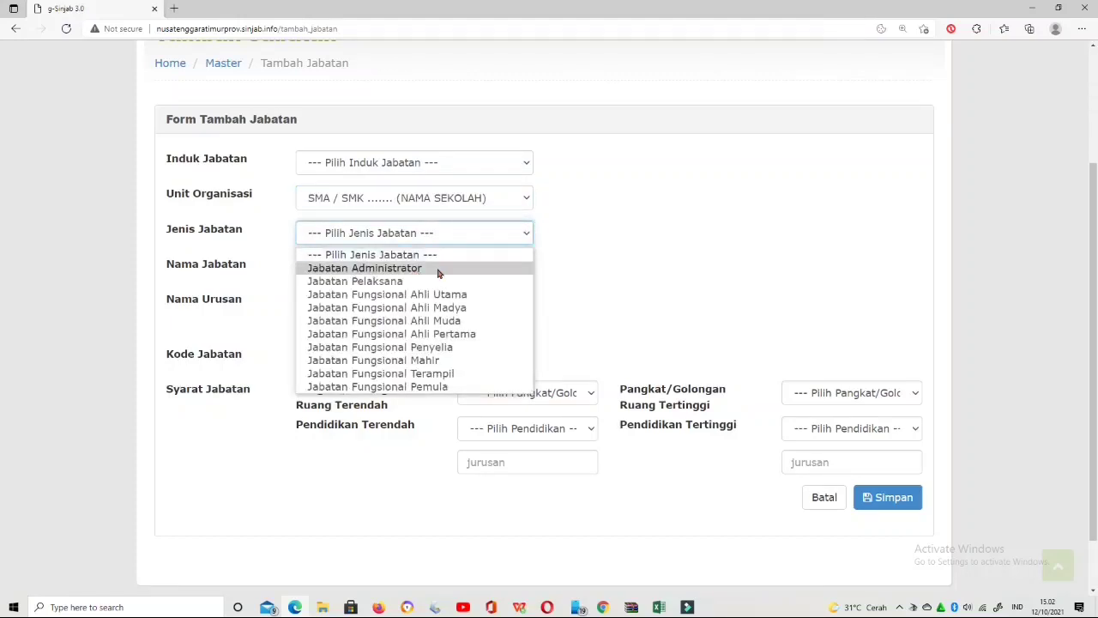
left_click(411, 268)
left_click(411, 268)
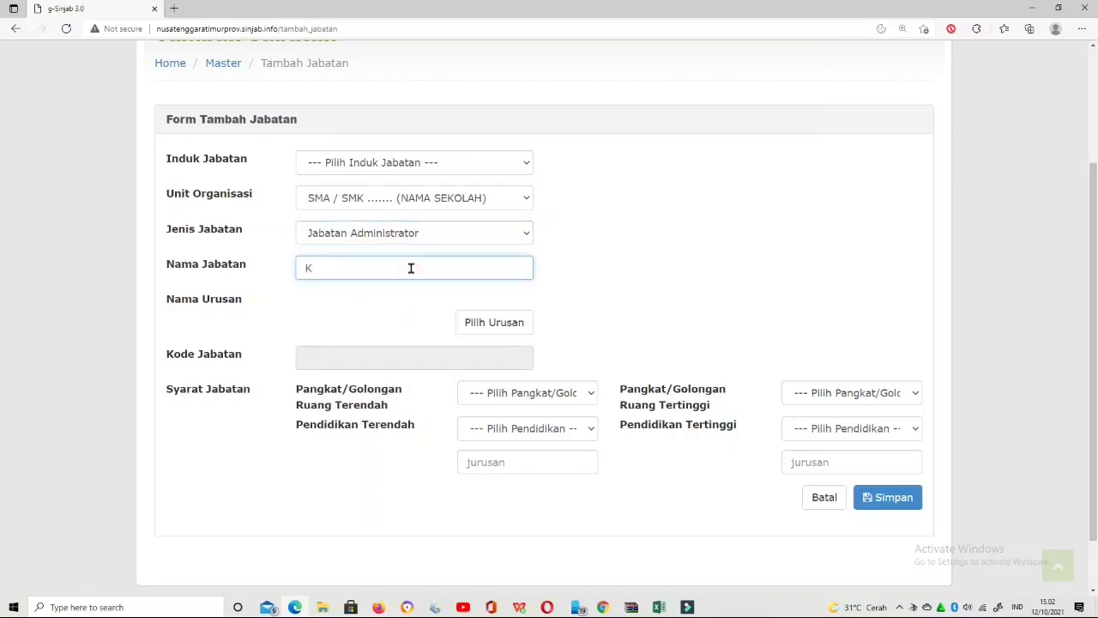
type("KEPALA SMA / SMK ......")
- Assign the Konkuren government affair (urusan) to the position and save the selection
left_click(491, 324)
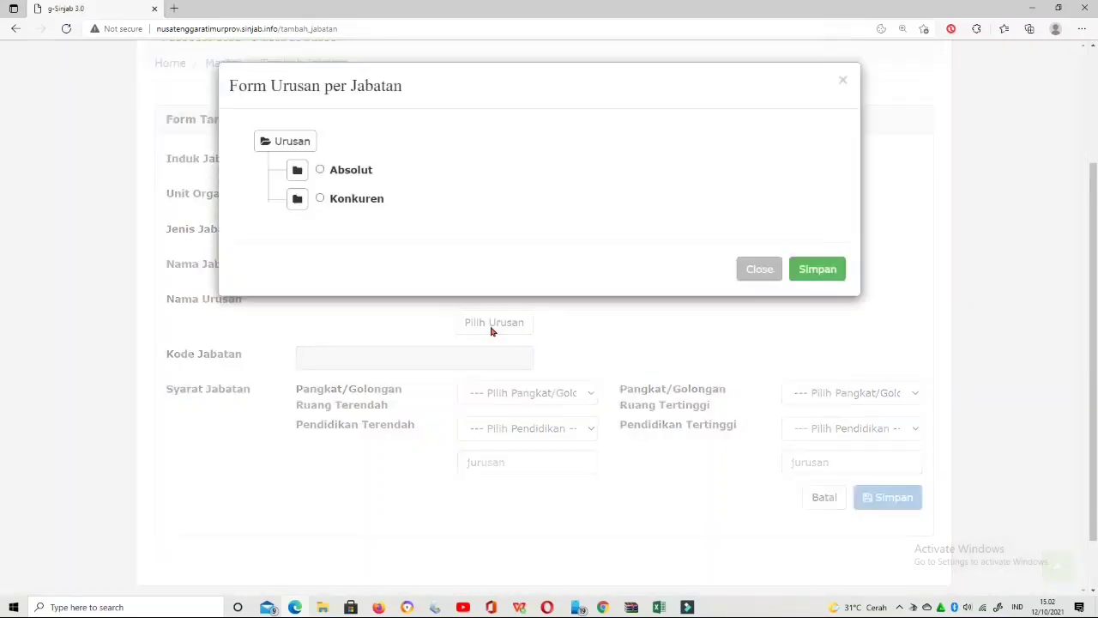
left_click(298, 200)
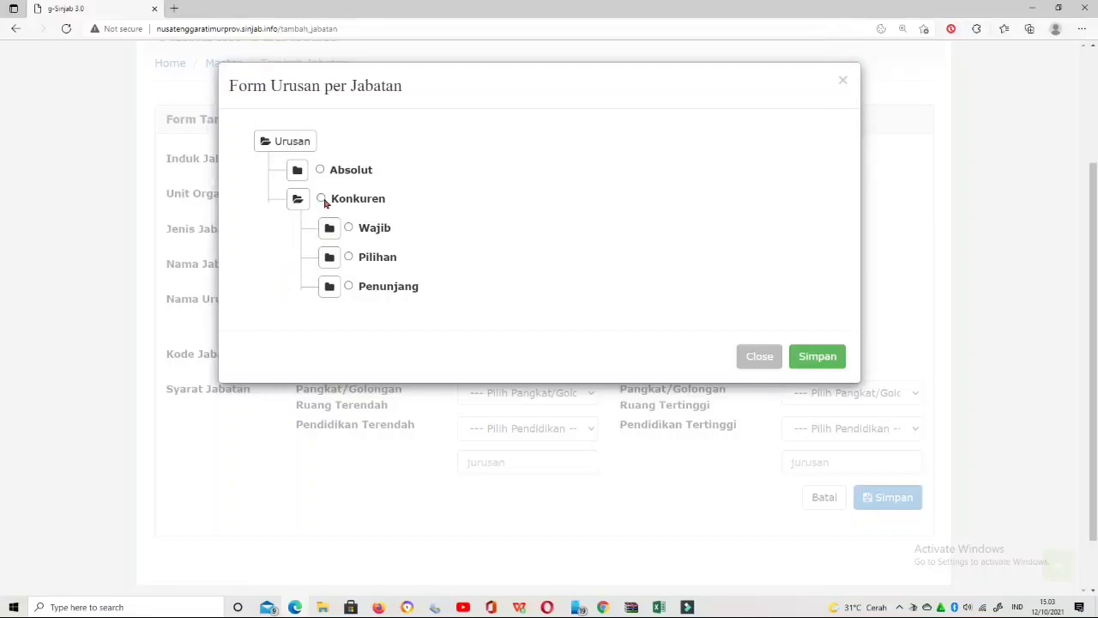
left_click(322, 198)
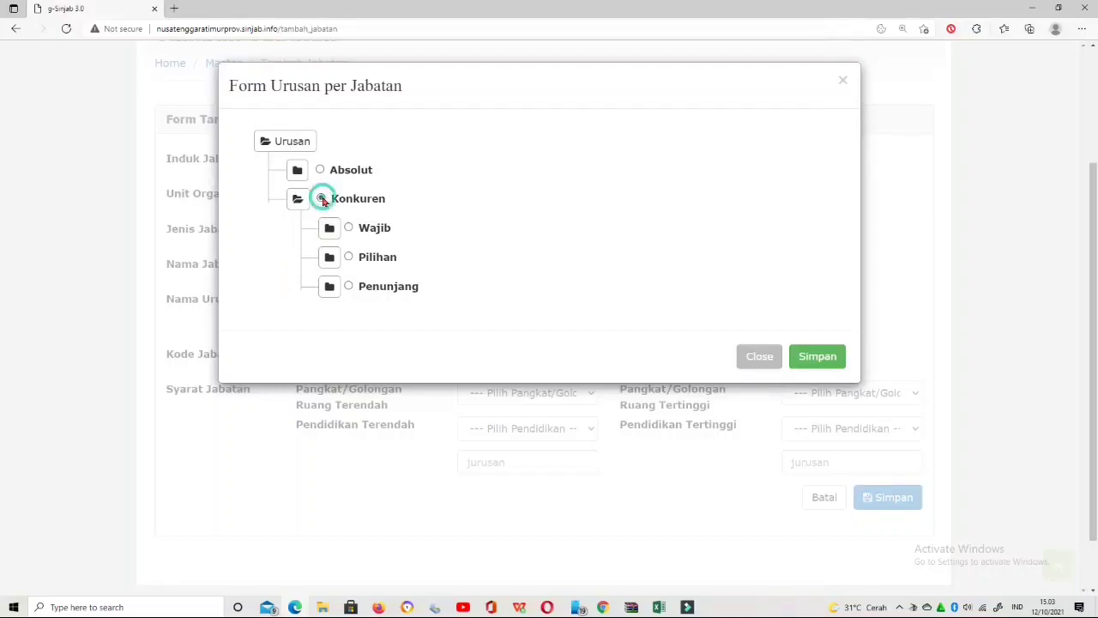
left_click(832, 359)
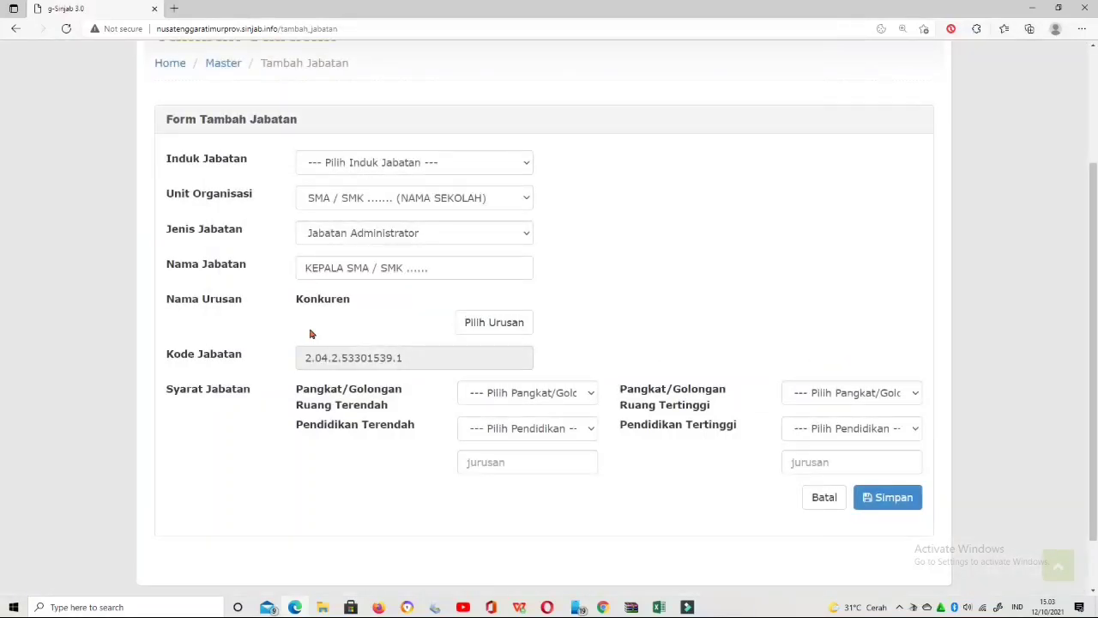
- Set the position's lowest rank to III/c (Penata), highest rank to IV/c (Pembina Utama Muda) and lowest education to S1
left_click(585, 394)
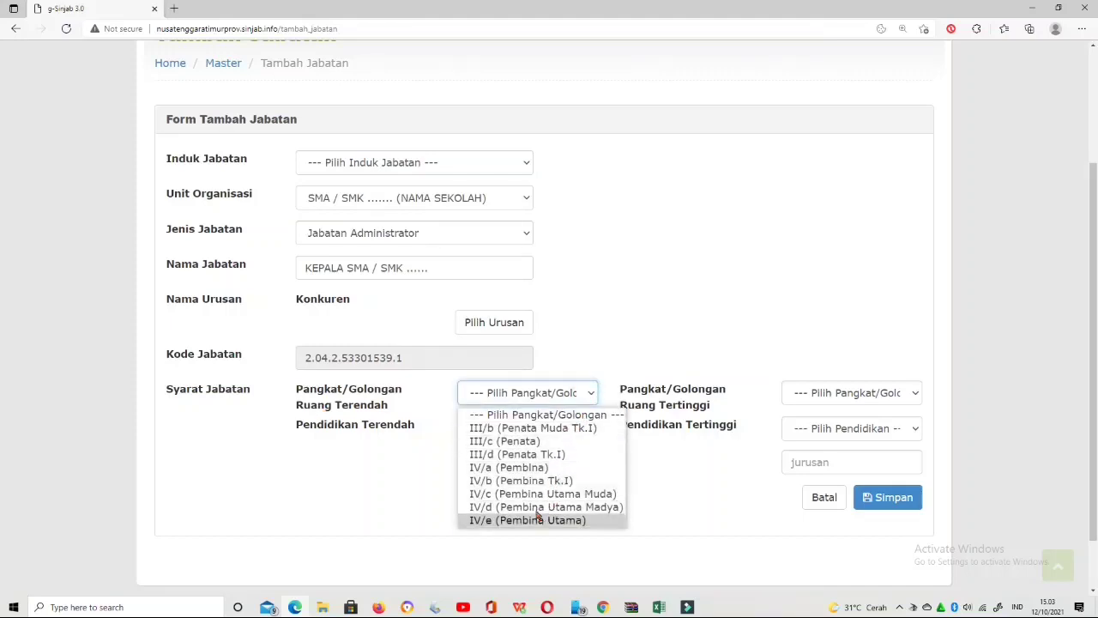
left_click(522, 441)
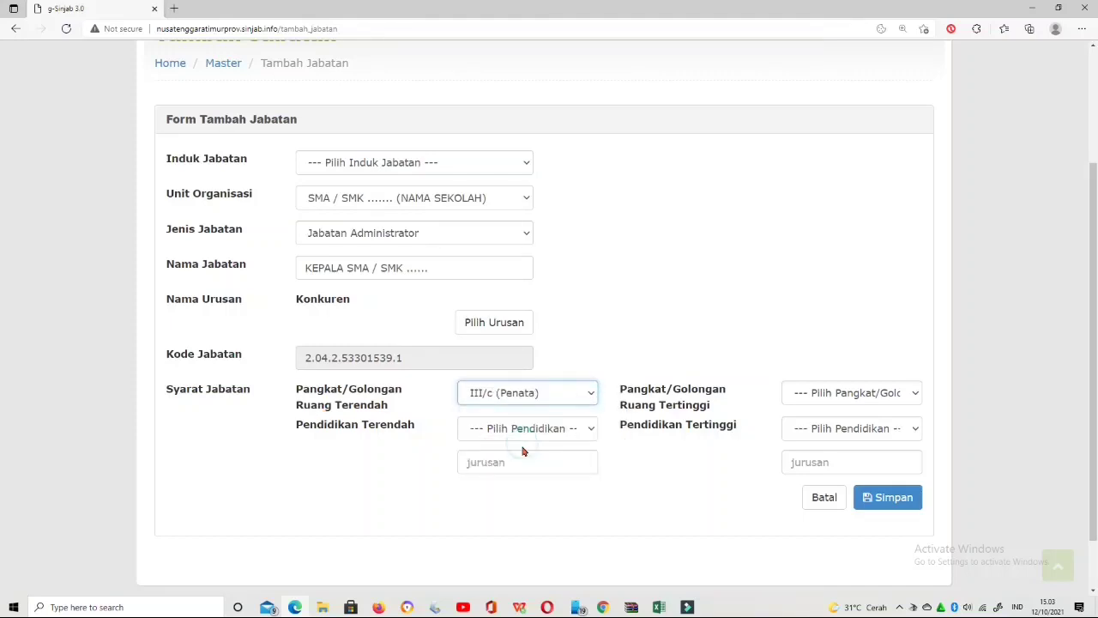
left_click(915, 396)
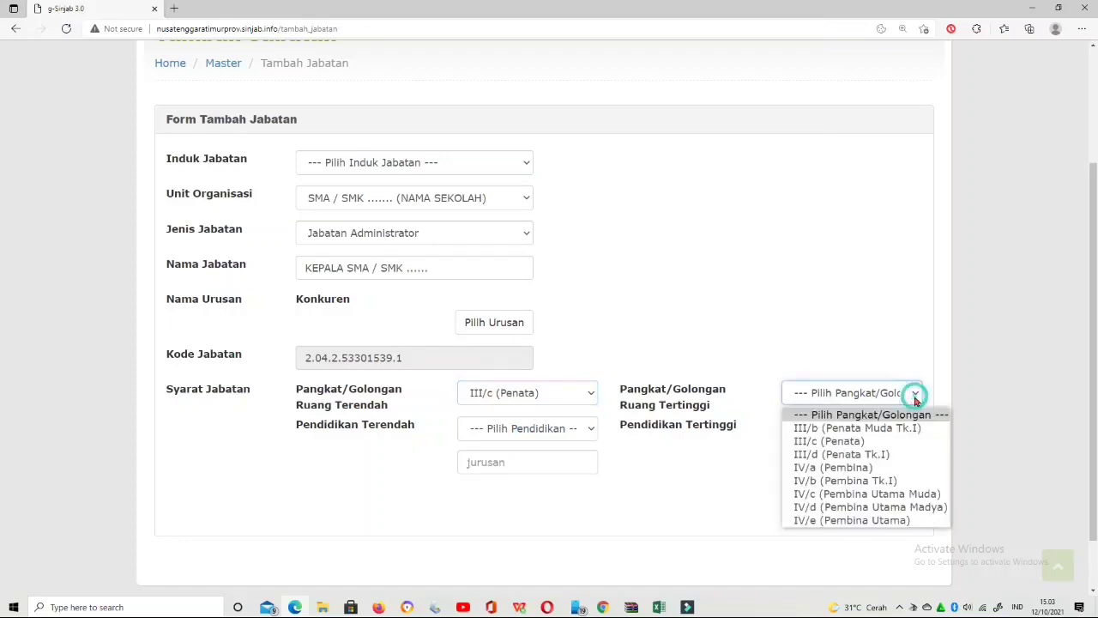
left_click(584, 428)
left_click(503, 382)
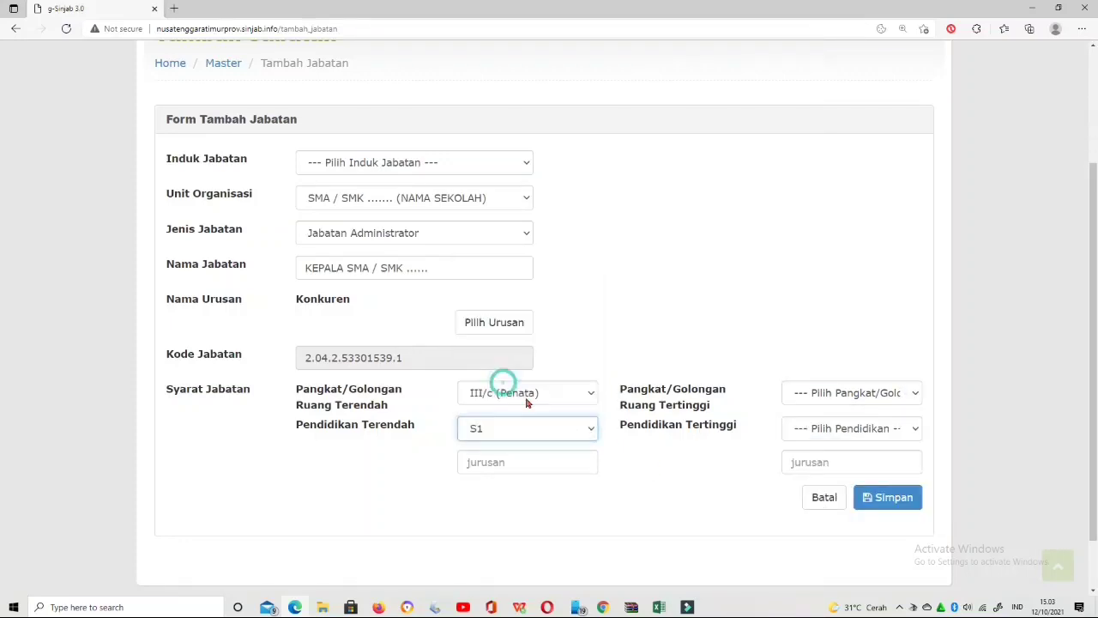
left_click(912, 395)
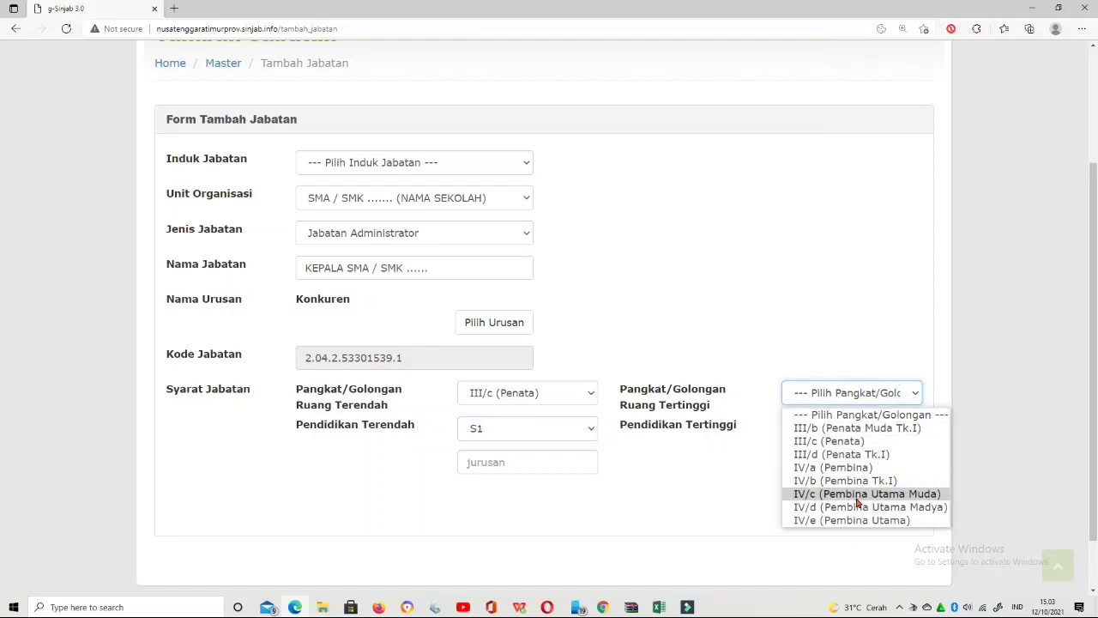
left_click(858, 500)
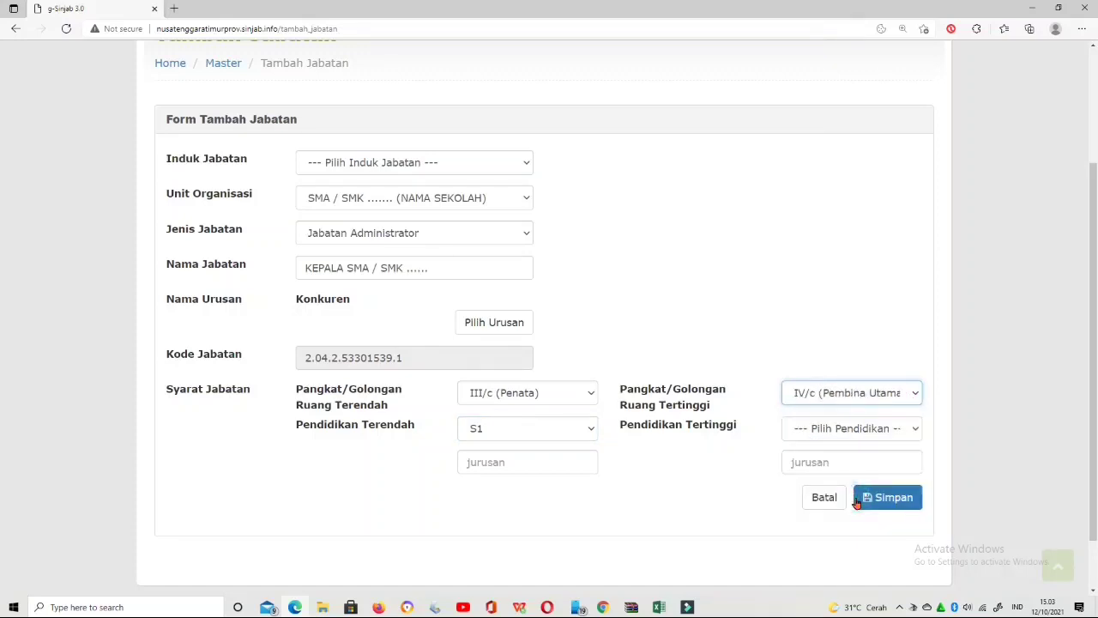
- Keep the lowest education at S1 and set the highest education to S2
left_click(590, 432)
left_click(489, 382)
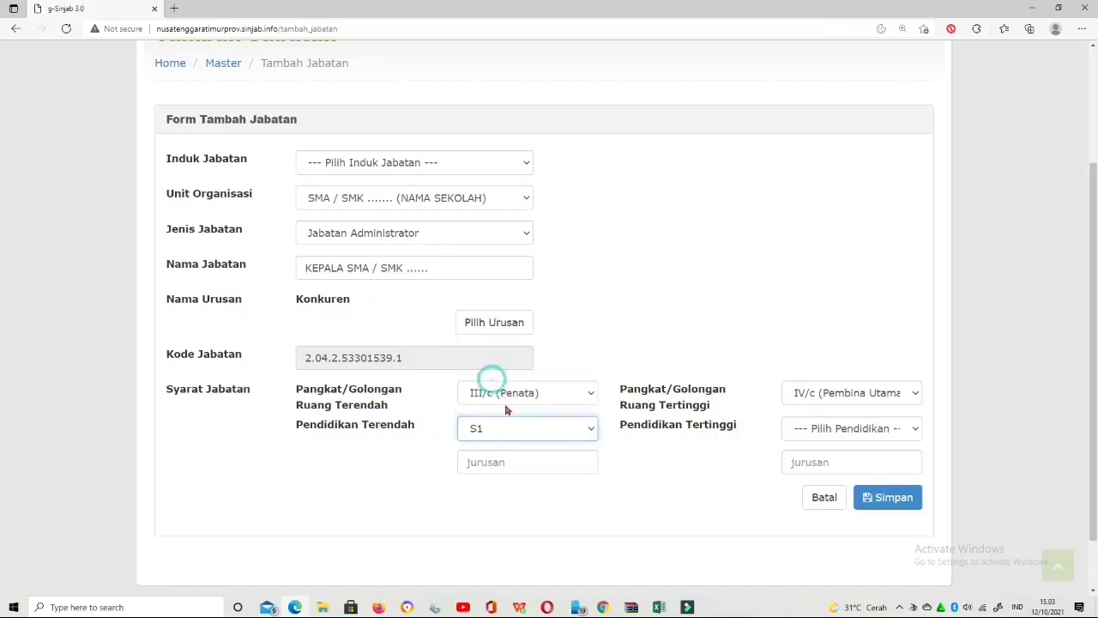
left_click(901, 437)
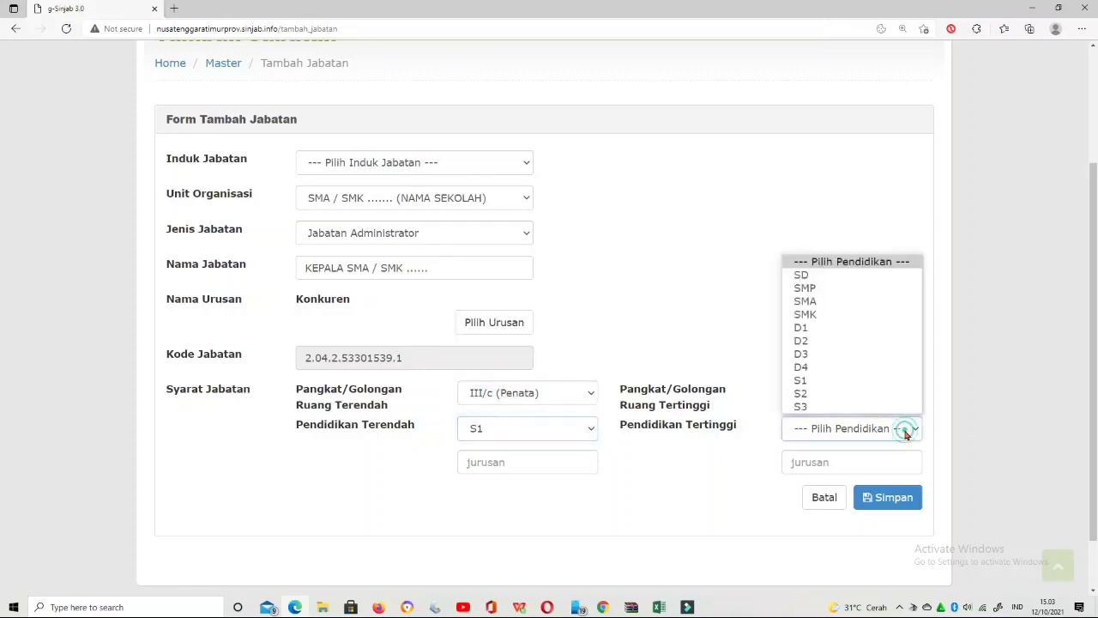
left_click(837, 396)
- Enter "Bidang FKIP atau bidang lainnya yang relevan" as the major for the lowest education
left_click(546, 463)
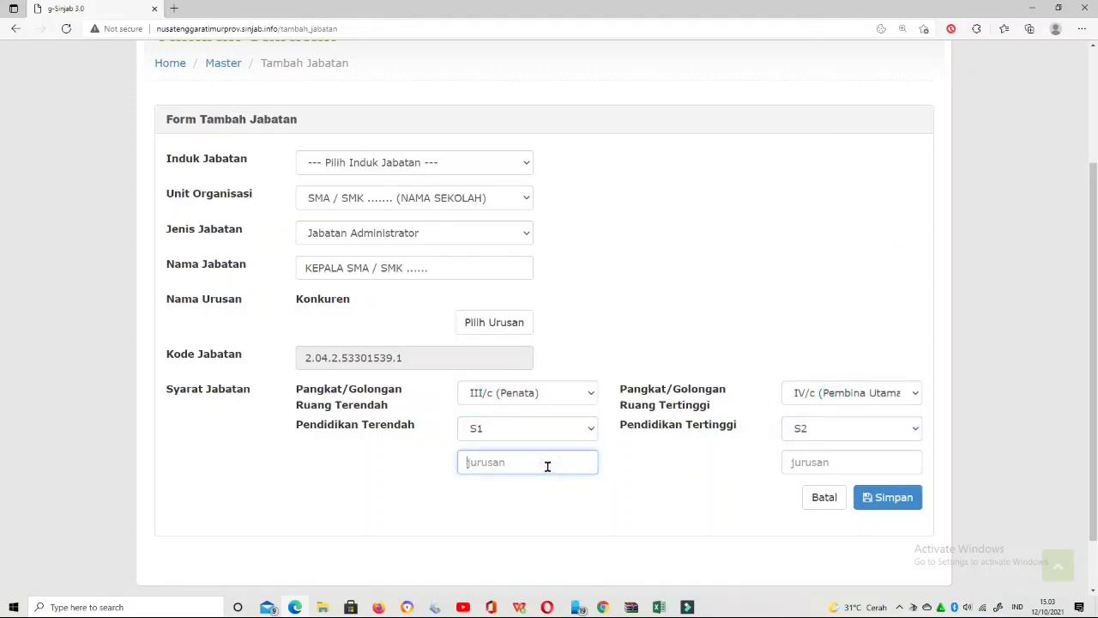
type("bIDAN")
key("BackSpace")
key("BackSpace")
key("BackSpace")
key("BackSpace")
key("BackSpace")
type("B")
type("ng ")
type("lainnya y")
type("ang relevan")
- Copy the lowest education's major text into the highest education's major and save the position
left_click(592, 463)
key("ctrl+a")
right_click(496, 463)
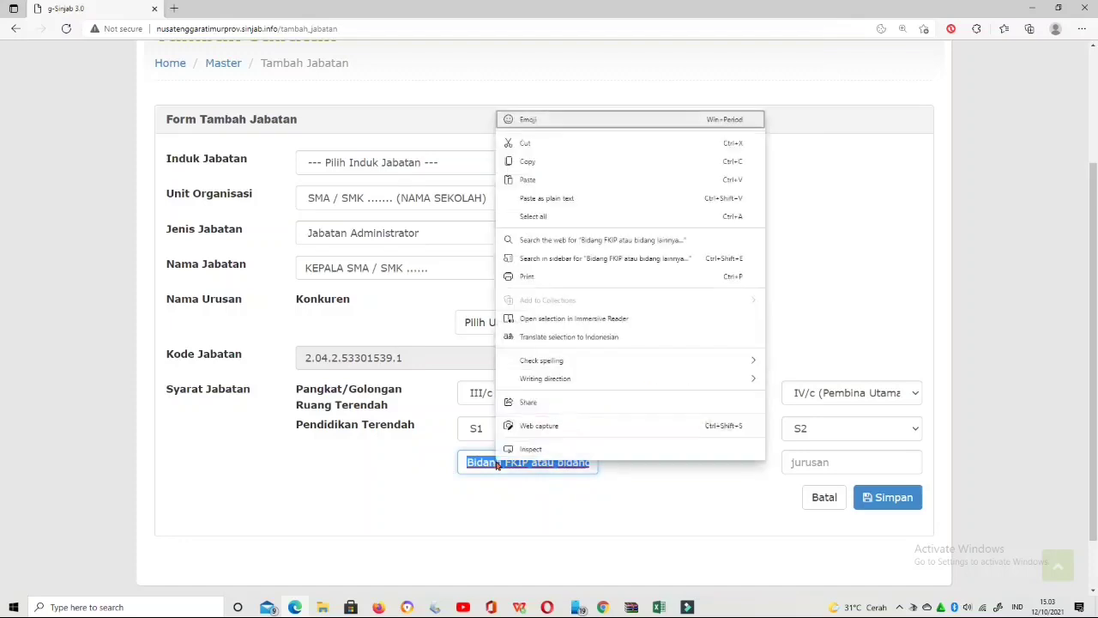
left_click(538, 160)
left_click(815, 462)
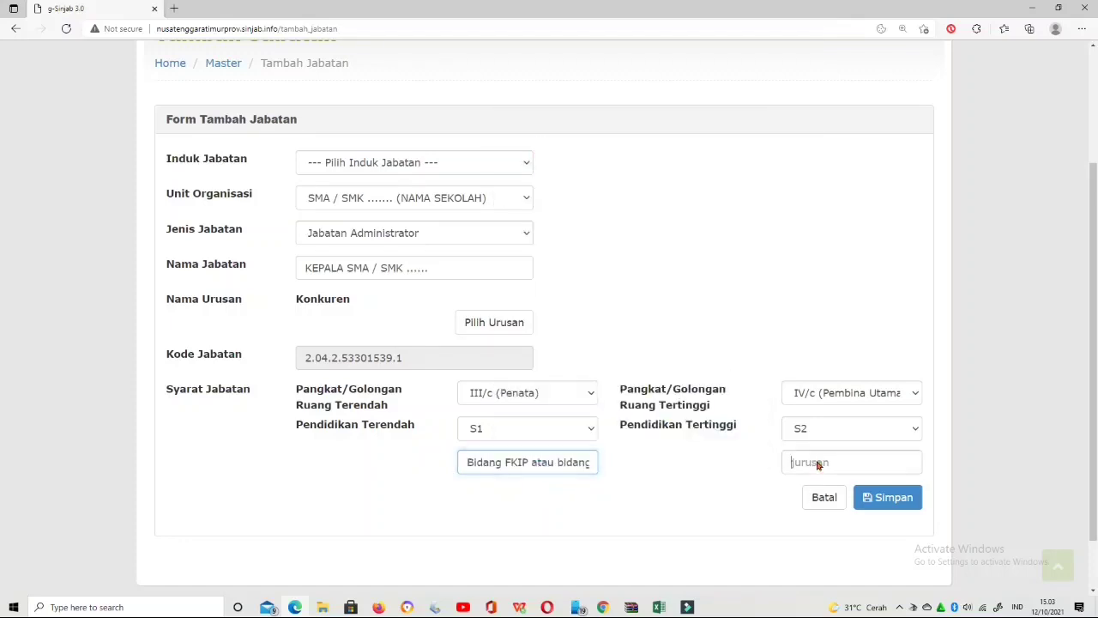
right_click(817, 461)
left_click(890, 289)
left_click(903, 499)
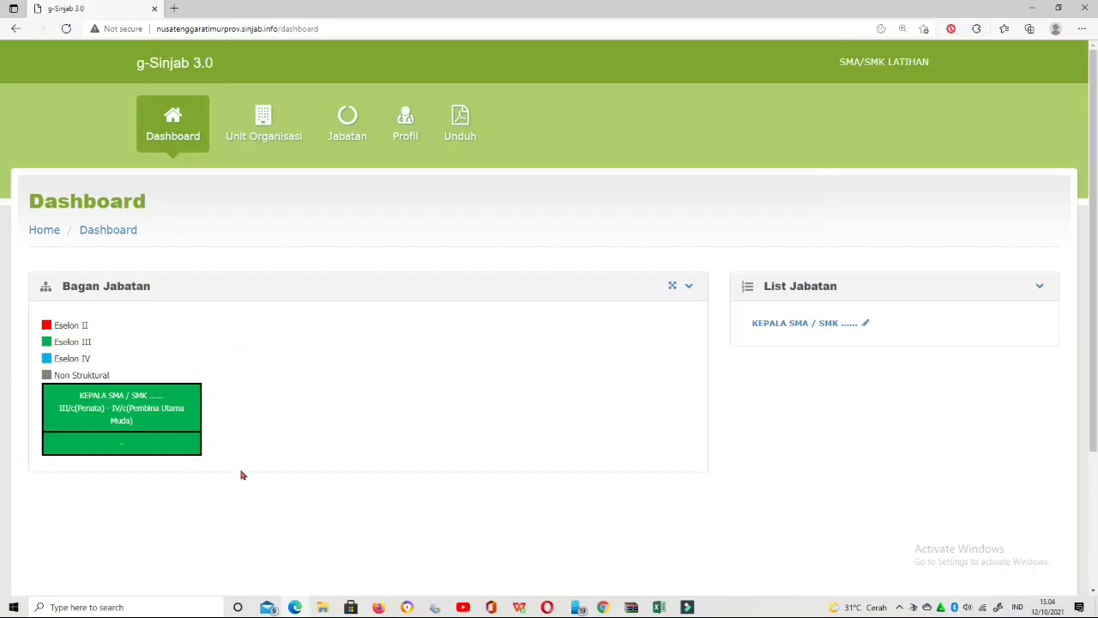
- Start another position with parent KEPALA SMA / SMK ...... and organisational unit SUB BAGIAN TATA USAHA
left_click(349, 117)
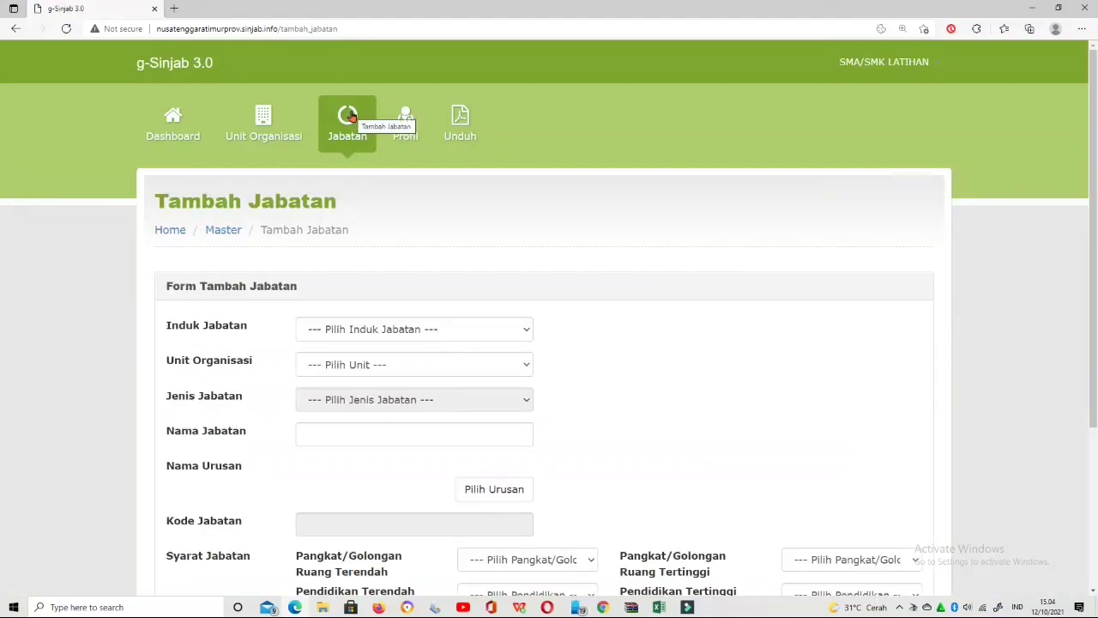
scroll(840, 369, "down", 2)
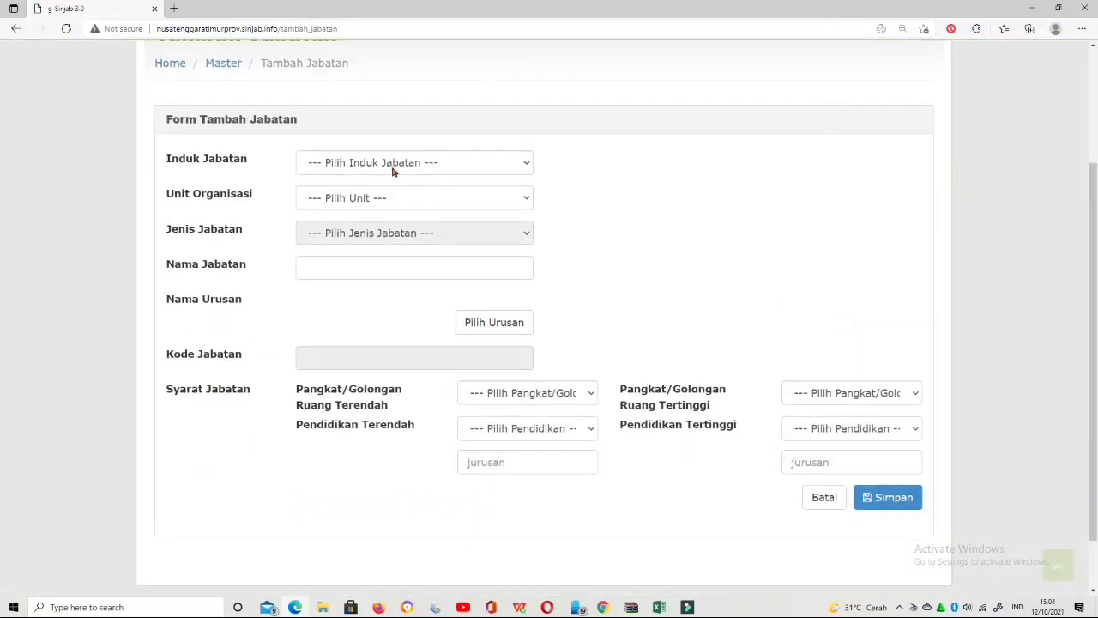
left_click(527, 166)
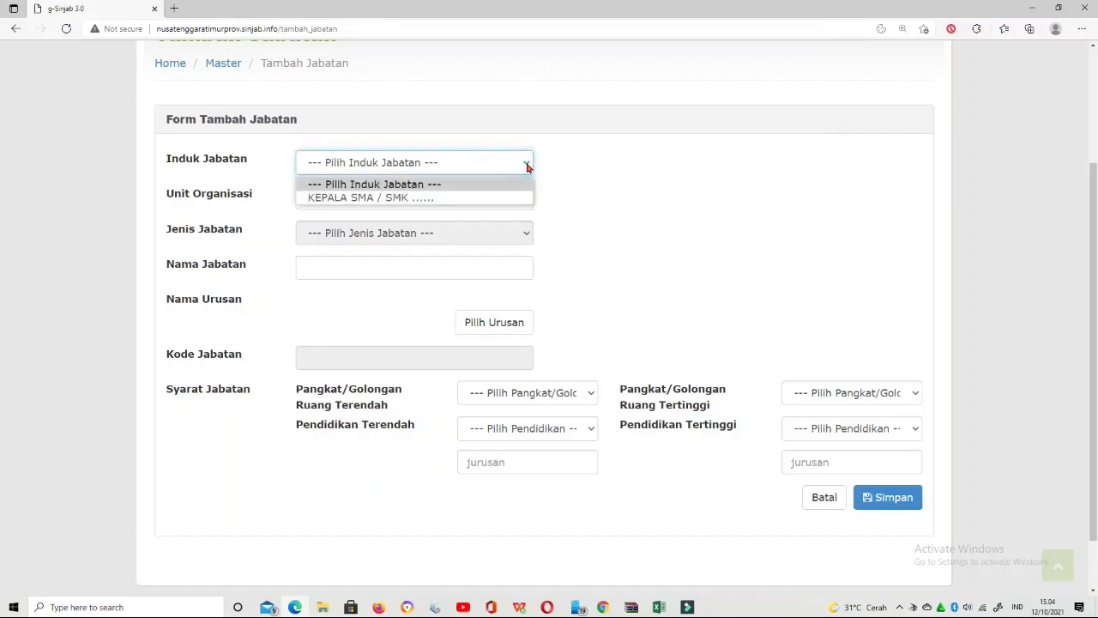
left_click(438, 201)
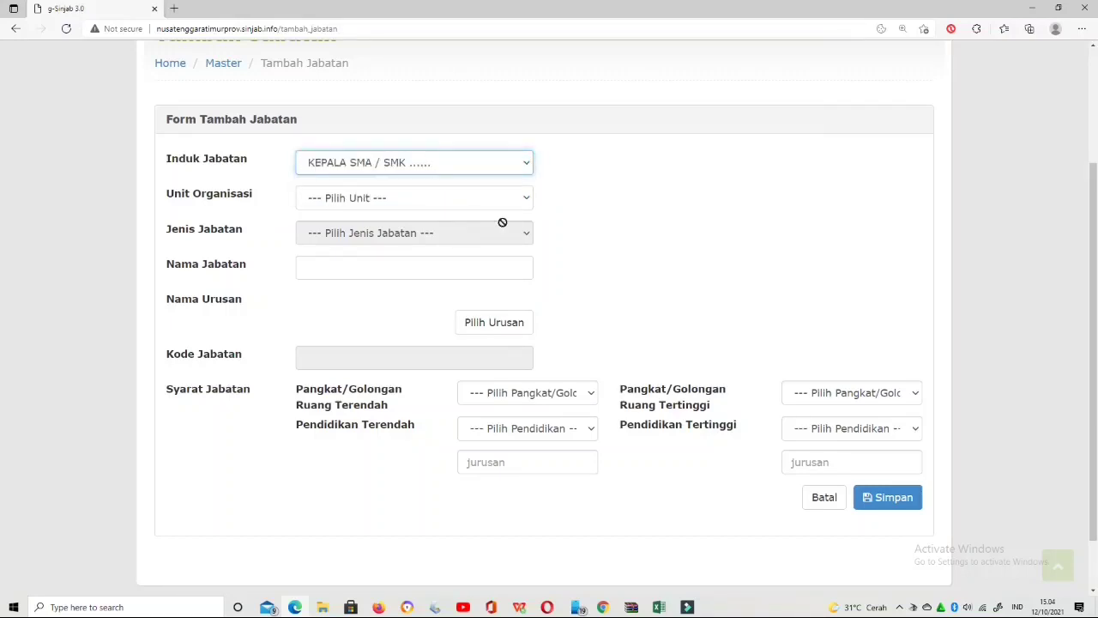
left_click(527, 199)
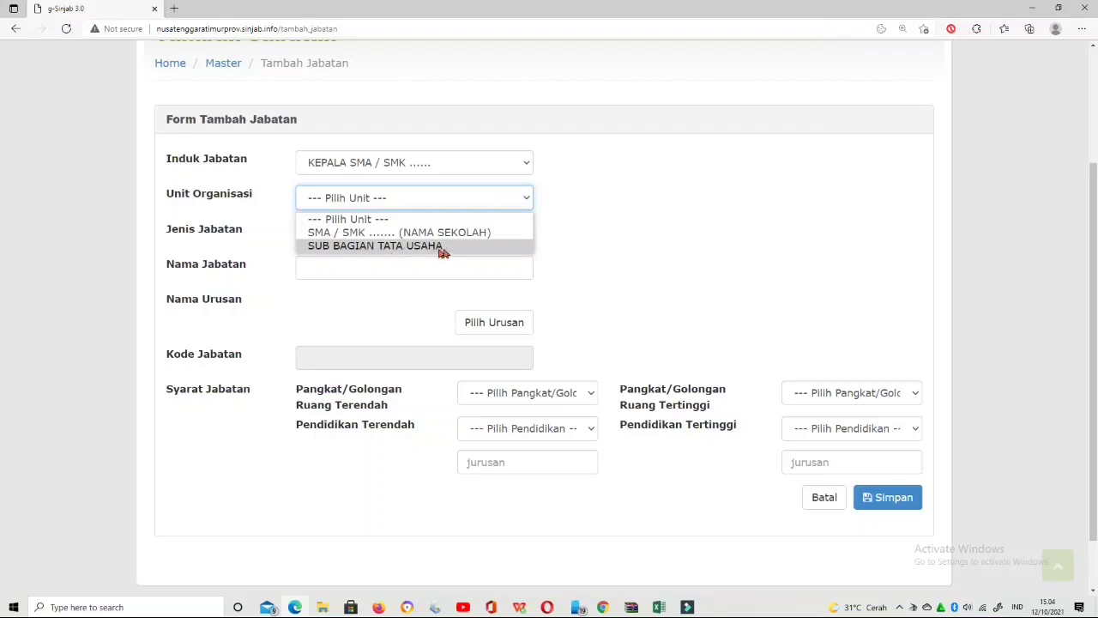
left_click(393, 247)
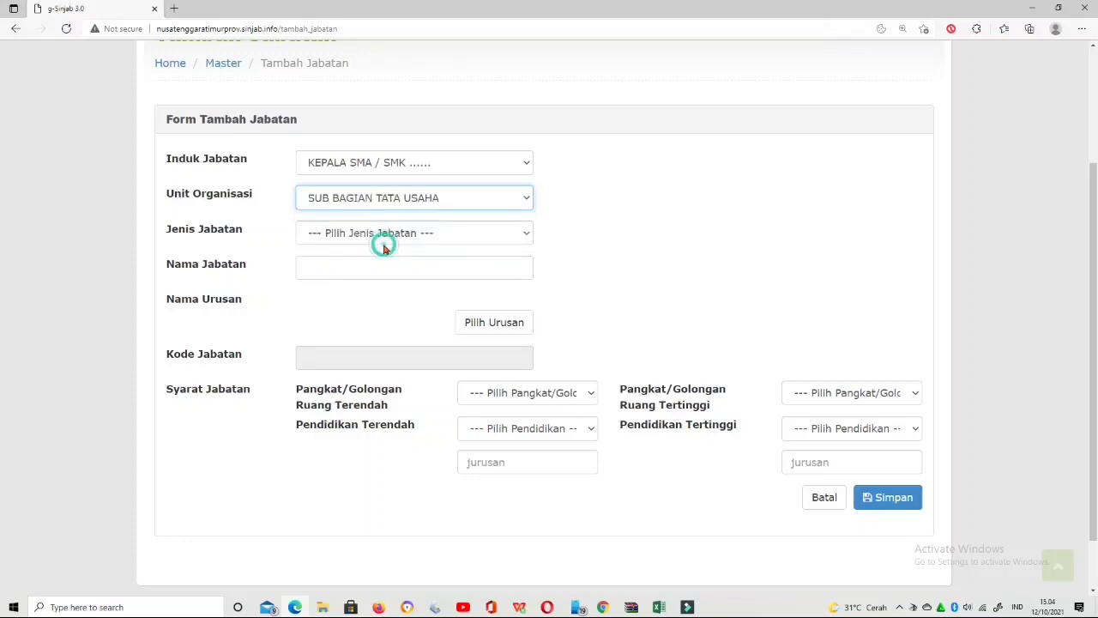
- Set the position type to Jabatan Pengawas and name the position Kepala Sub Bagian Tata Usaha
left_click(526, 236)
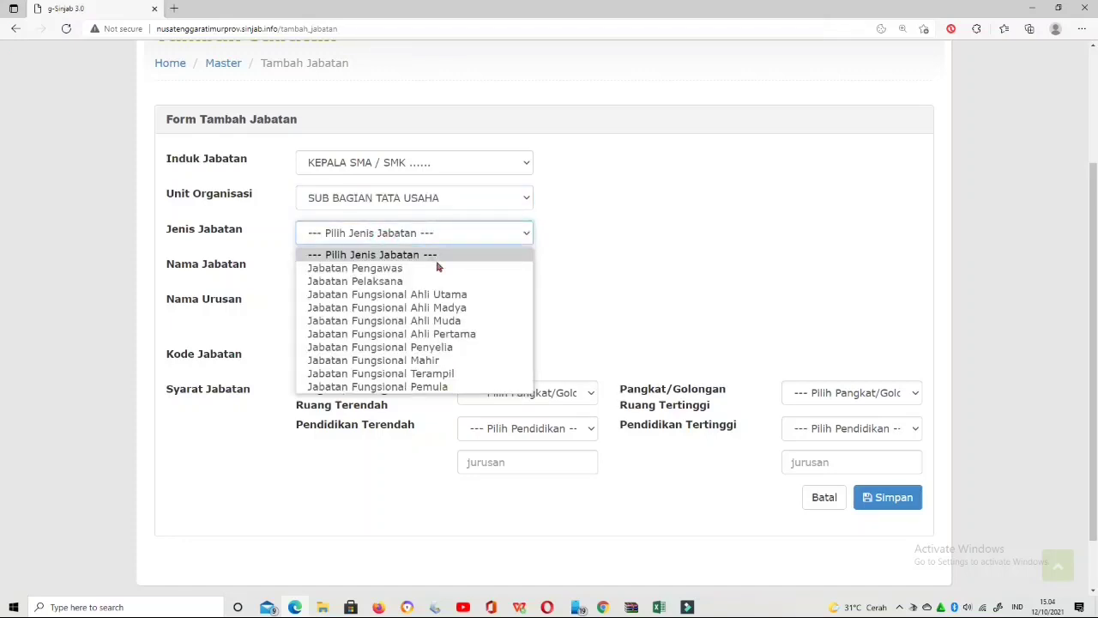
left_click(383, 268)
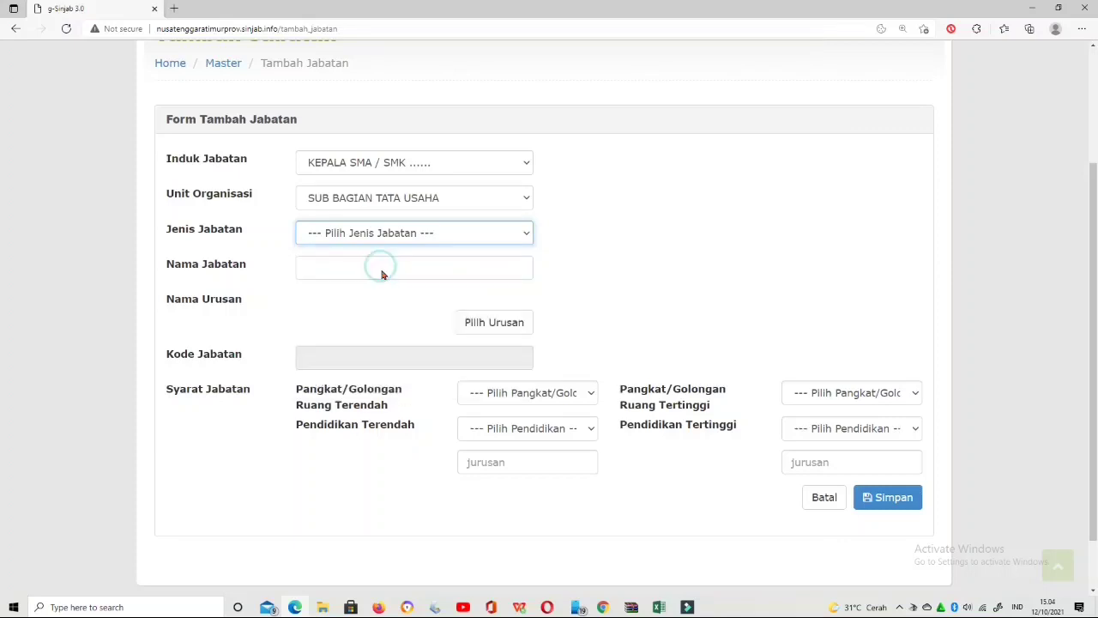
left_click(416, 269)
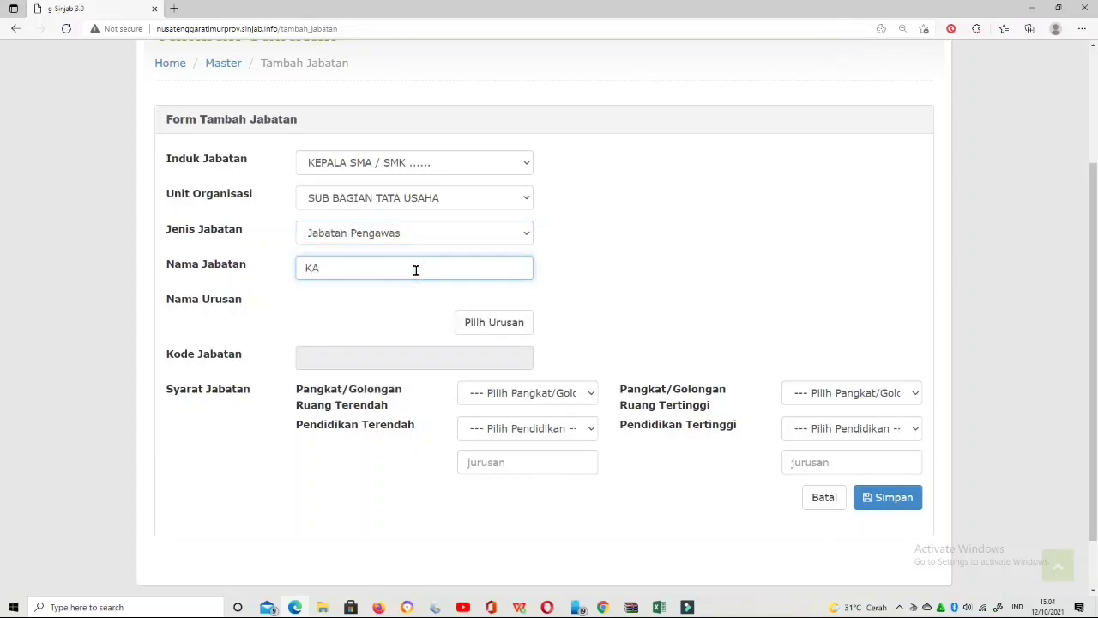
type("Kepala Sub Bagian Tata Usaha")
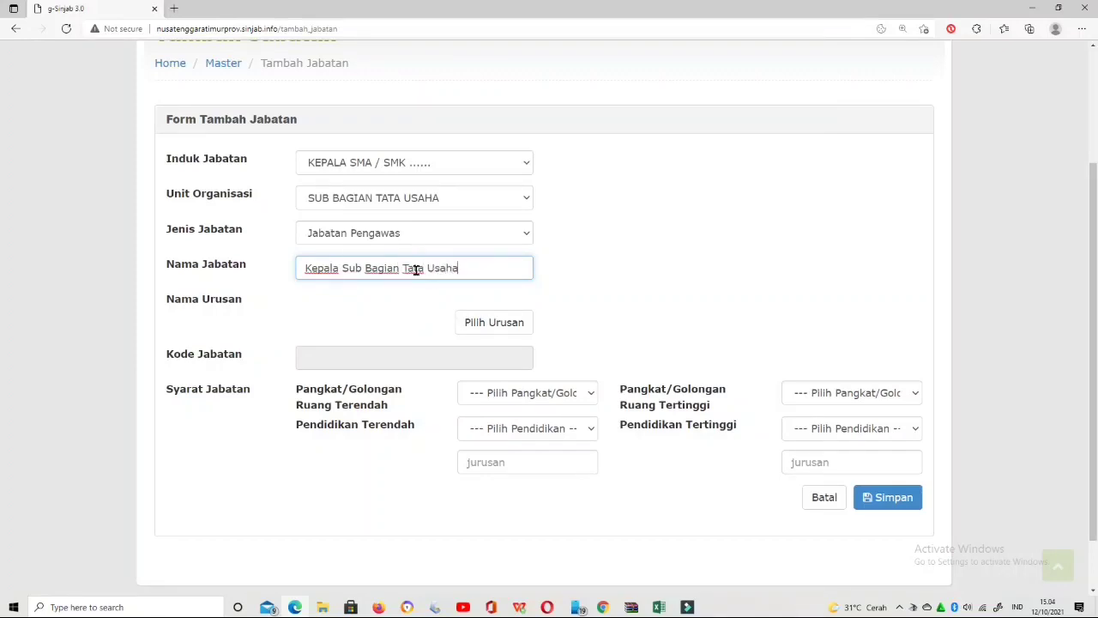
- Assign the Konkuren government affair to the Kepala Sub Bagian Tata Usaha position
left_click(498, 324)
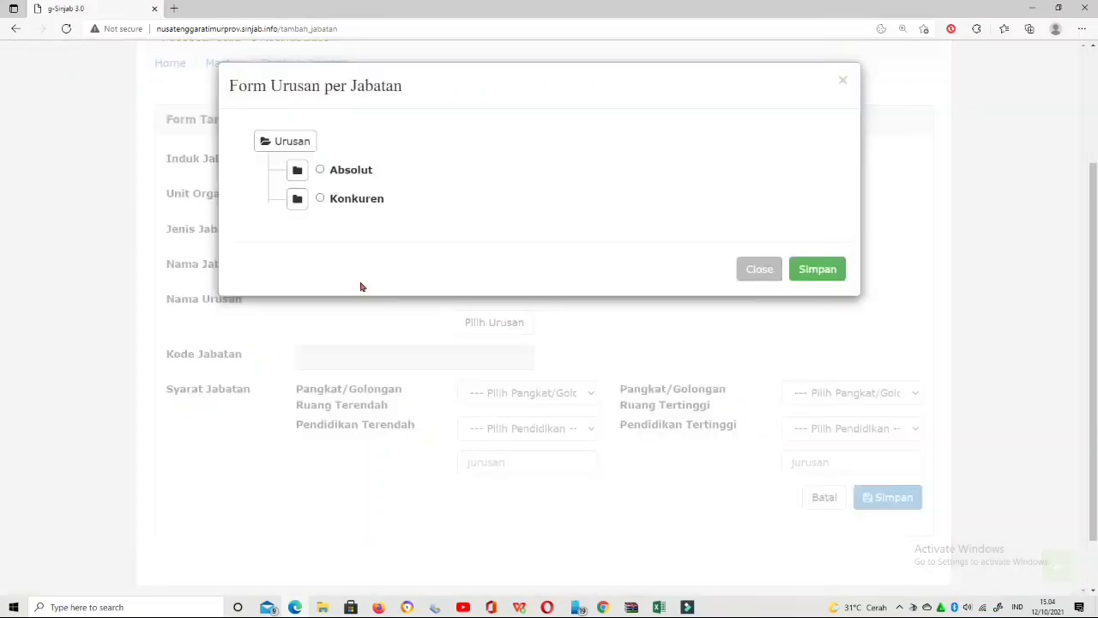
left_click(298, 199)
left_click(321, 198)
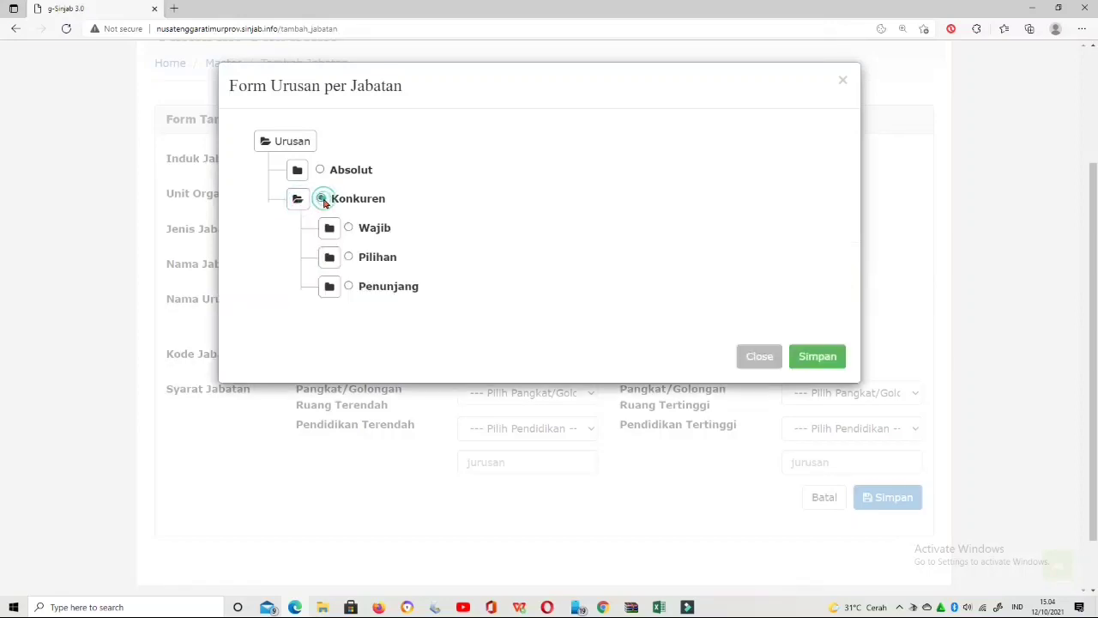
left_click(819, 357)
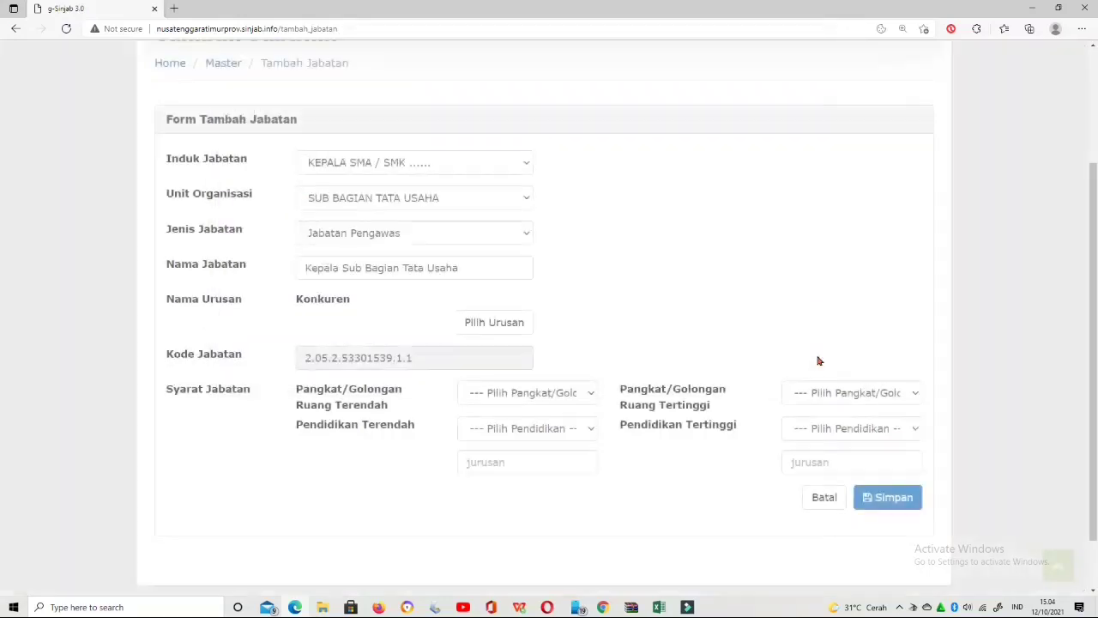
- Set the position's lowest rank to III/c (Penata) and its highest rank to III/d (Penata Tk.I)
left_click(583, 395)
left_click(554, 441)
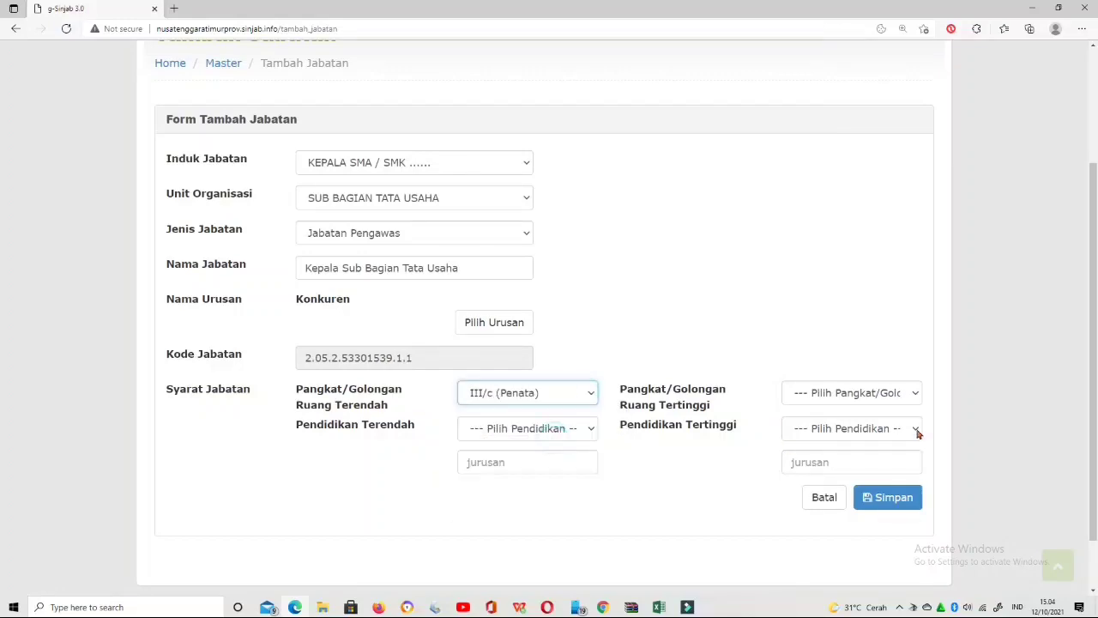
left_click(912, 396)
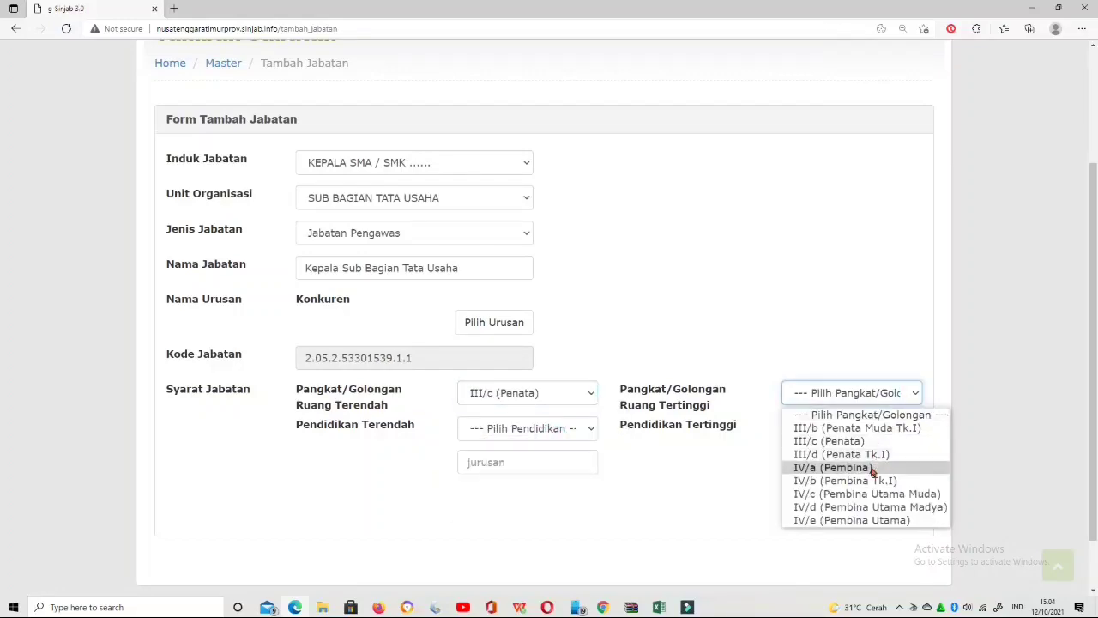
left_click(853, 454)
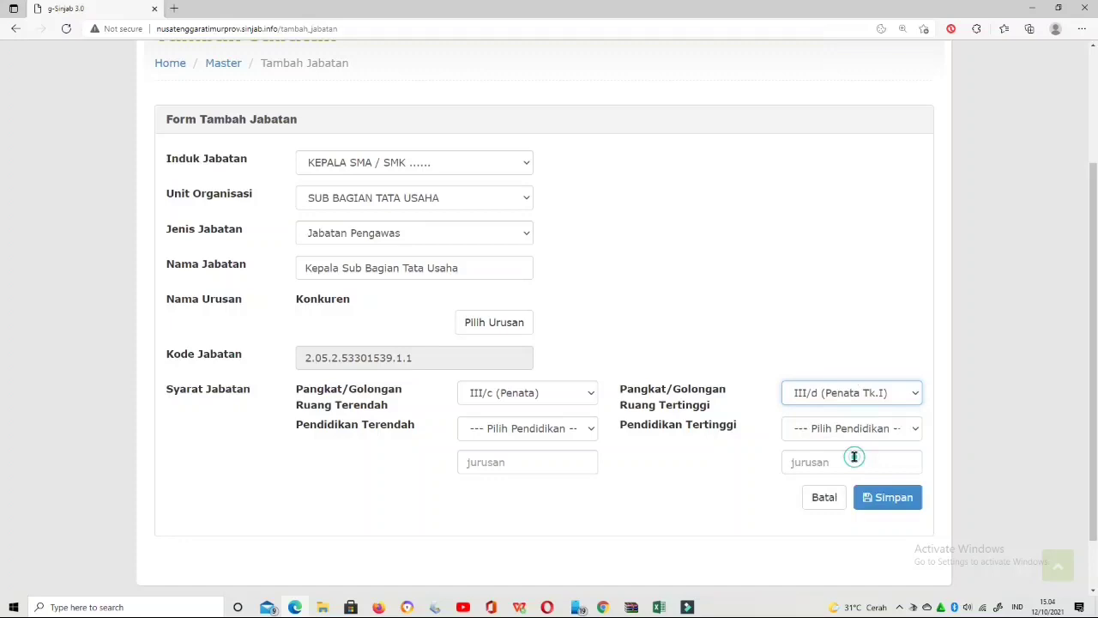
- Set the position's lowest education to S1 and its highest education to S2
left_click(582, 428)
left_click(517, 381)
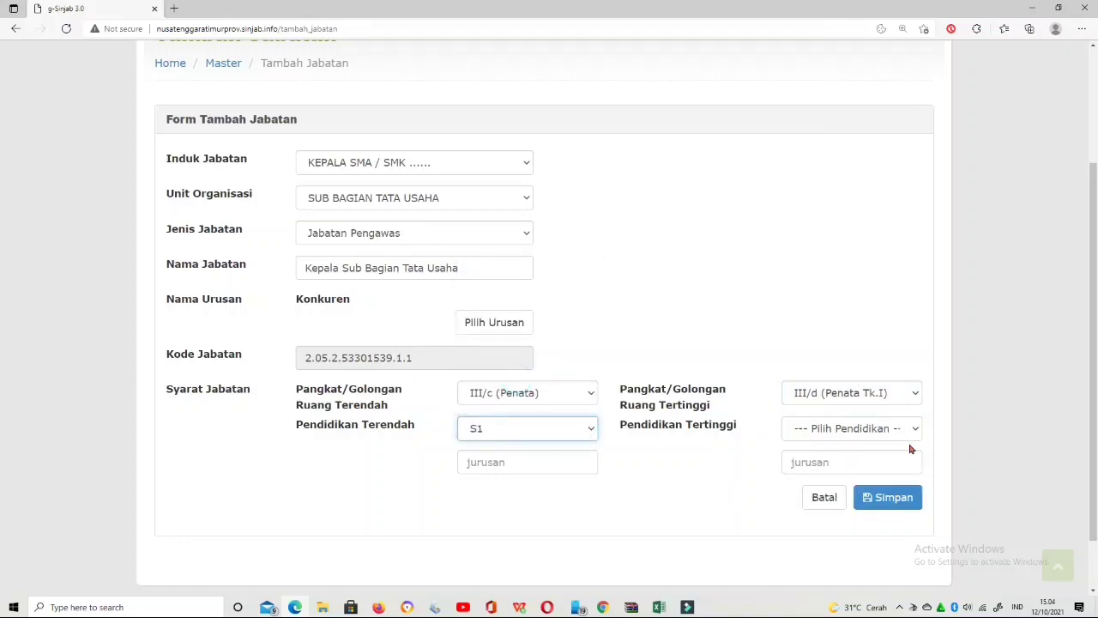
left_click(912, 432)
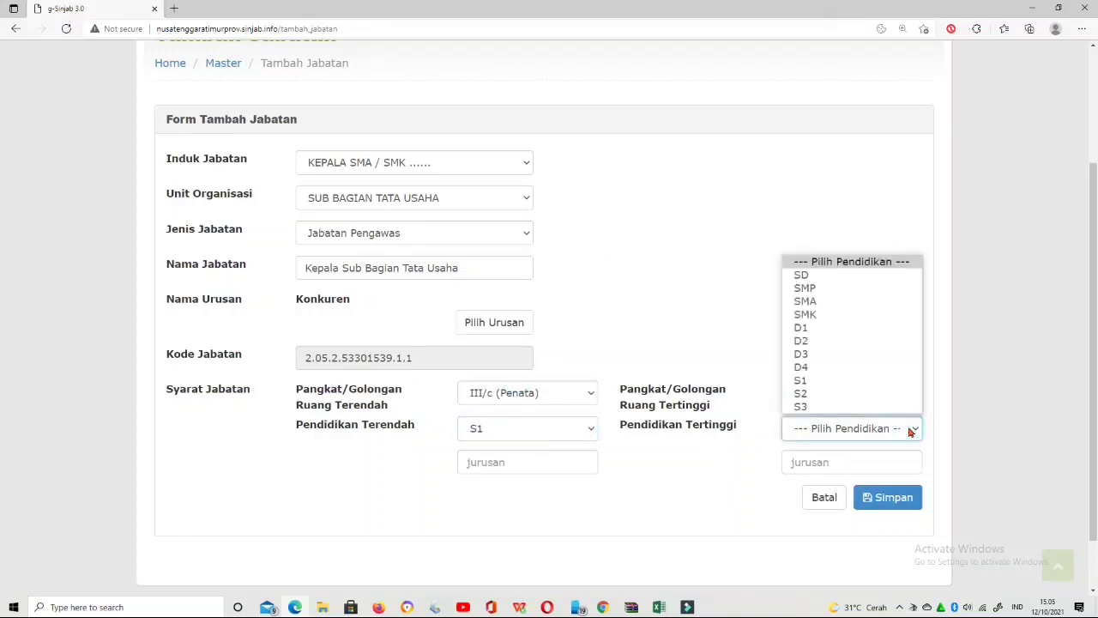
left_click(826, 394)
- Enter "Bidang Umum atau bidang lainnya yang relevan" as the major for the lowest education
left_click(582, 463)
type("B")
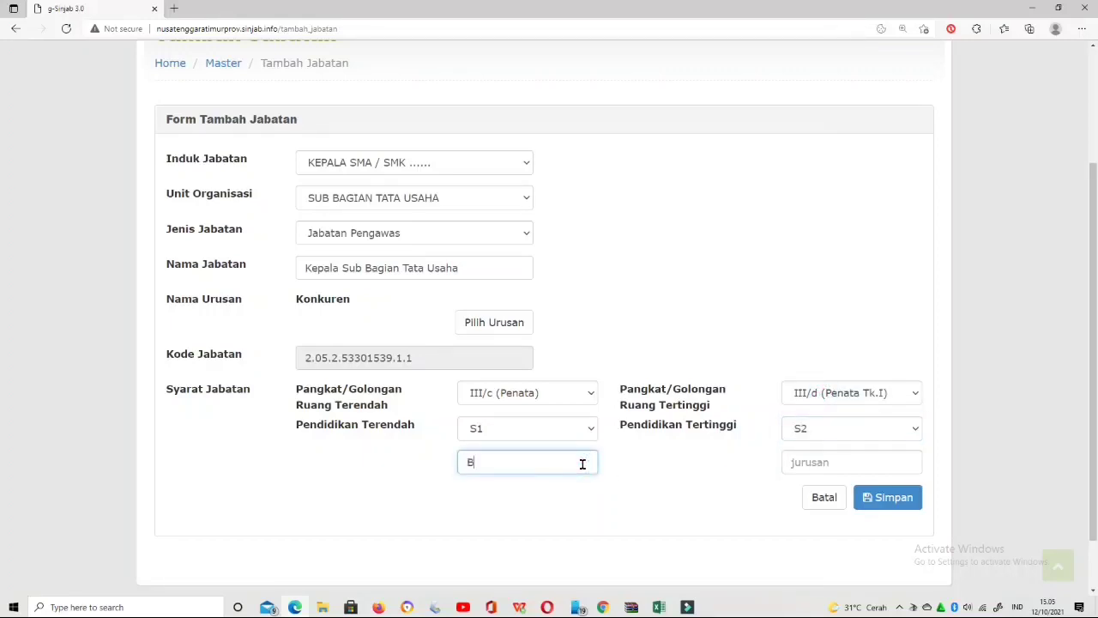
type("idang Umum atau b")
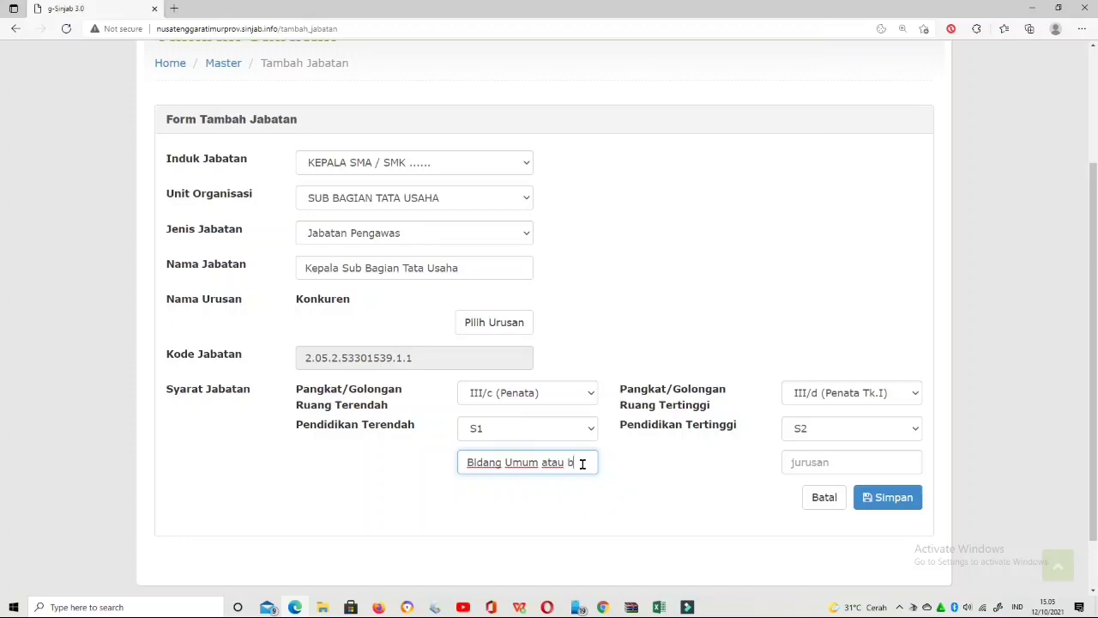
type("idang lain")
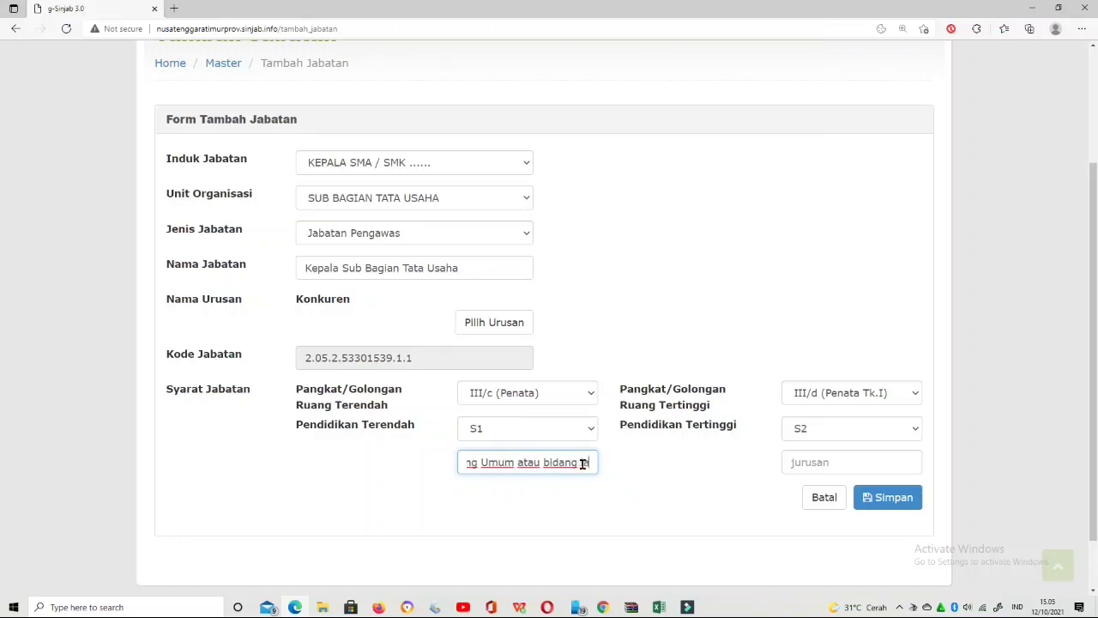
type("nya")
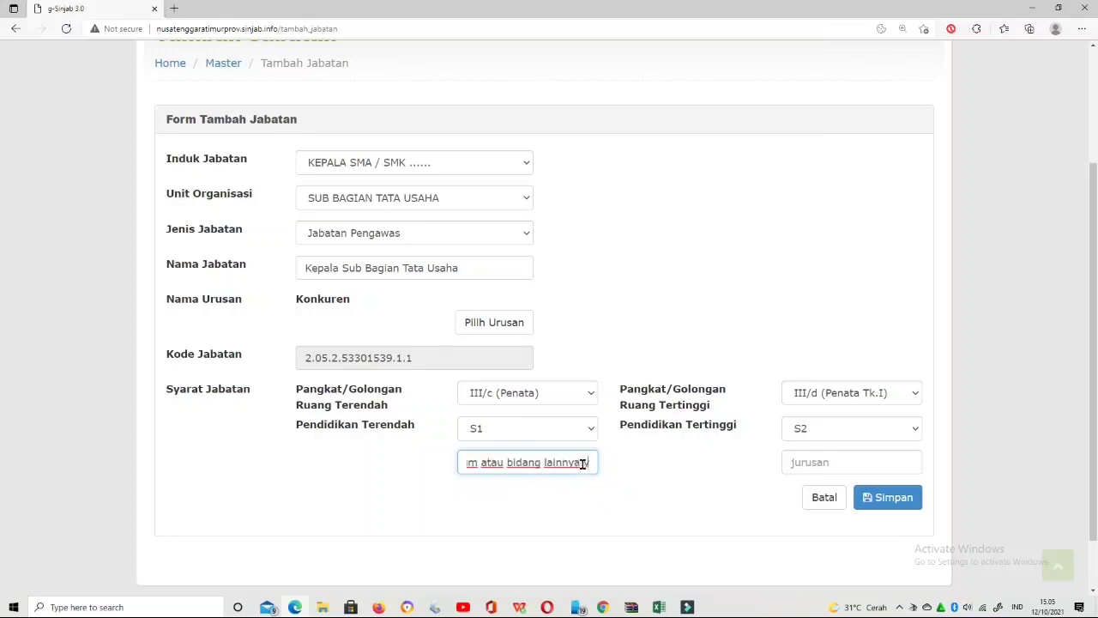
type(" yang relevan")
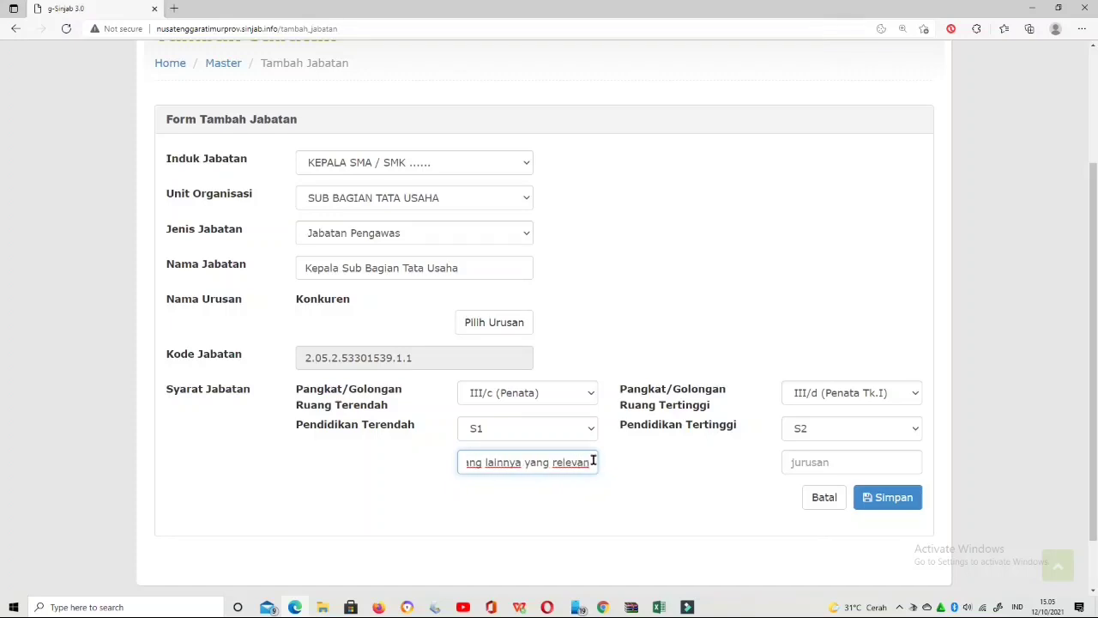
- Reuse the S1 major text as the S2 major and save the Kepala Sub Bagian Tata Usaha position
left_click_drag(593, 461, 470, 460)
right_click(493, 463)
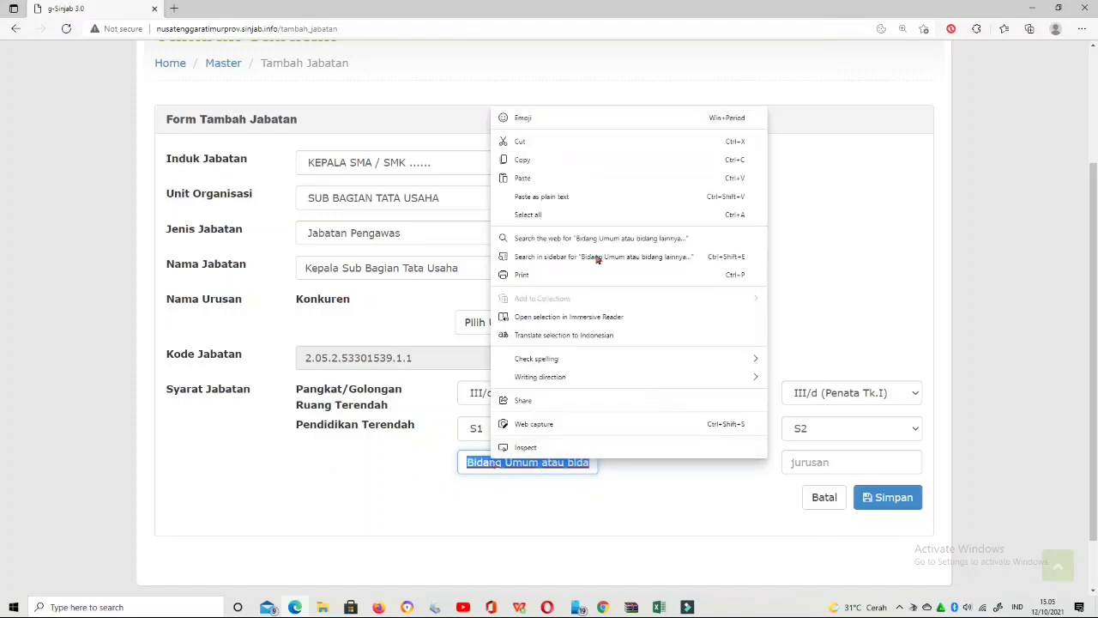
left_click(538, 160)
left_click(854, 470)
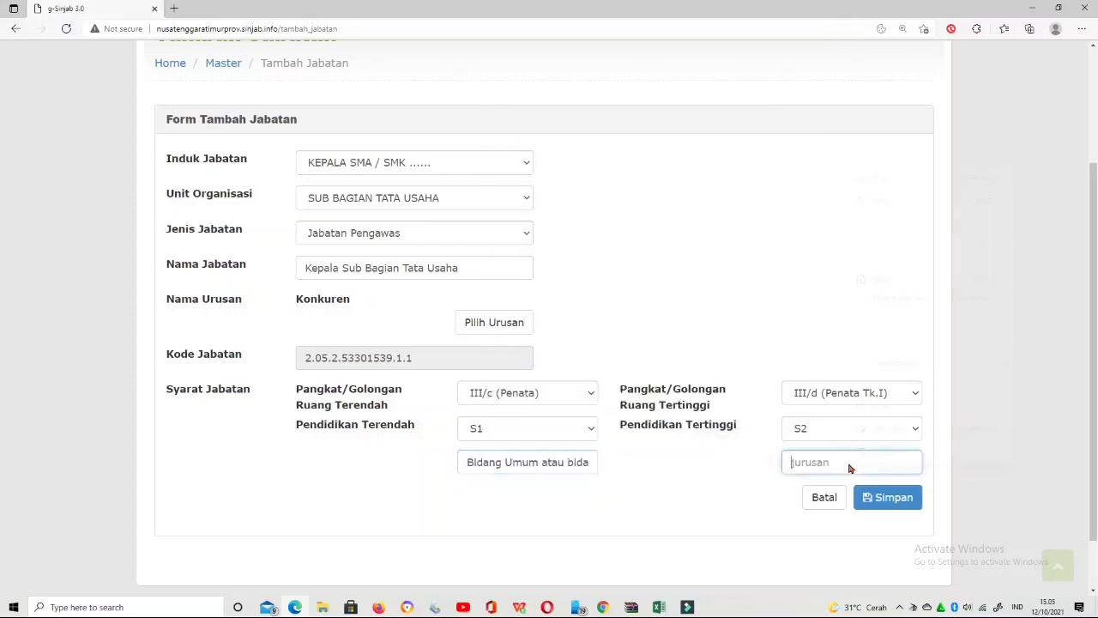
right_click(852, 466)
left_click(897, 276)
left_click(900, 503)
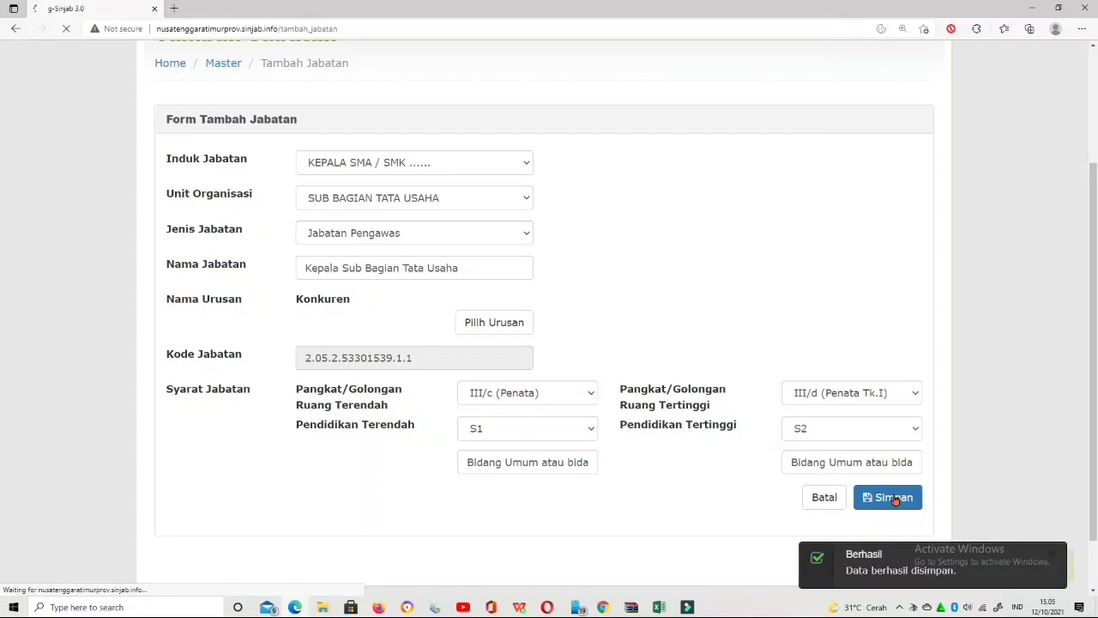
- Start a new position with parent KEPALA SMA / SMK ...... and organisational unit SMA / SMK ....... (NAMA SEKOLAH)
scroll(652, 292, "down", 2)
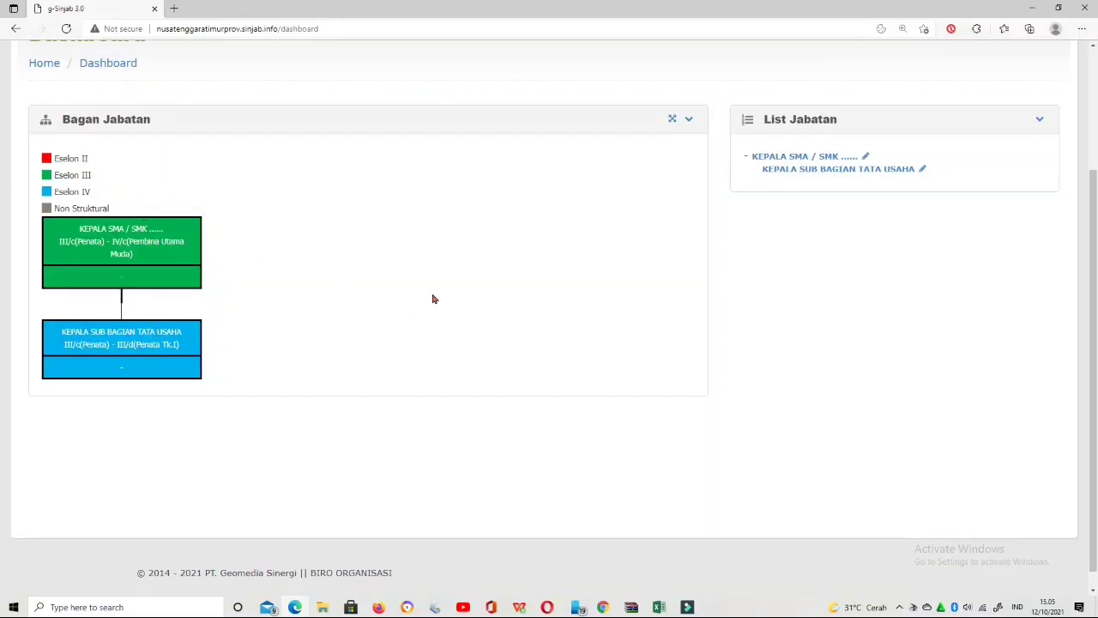
scroll(433, 298, "up", 2)
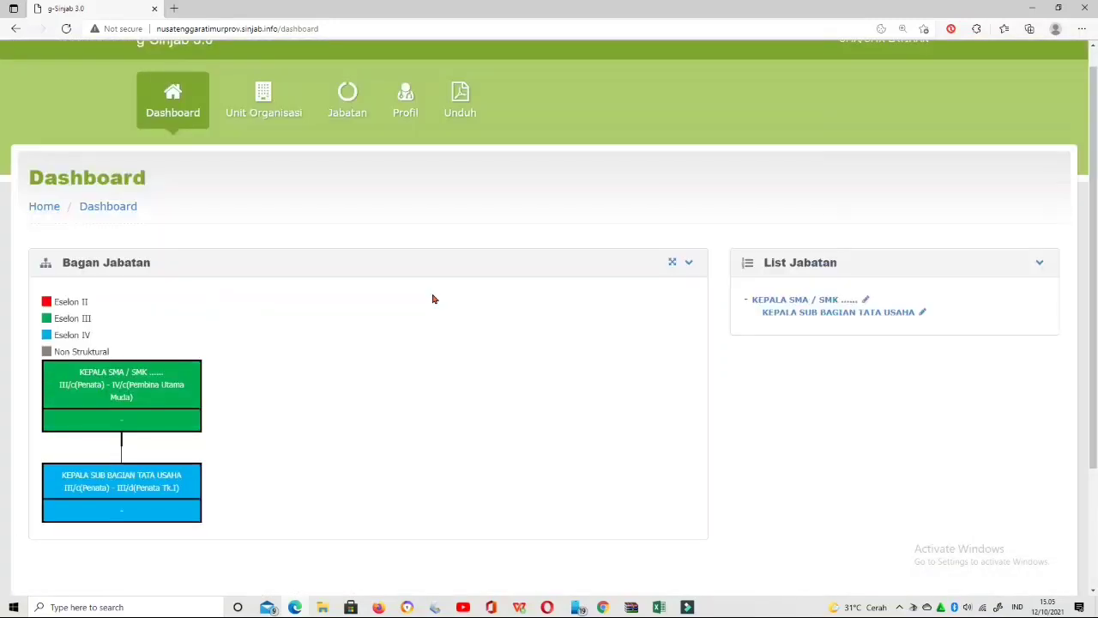
left_click(351, 127)
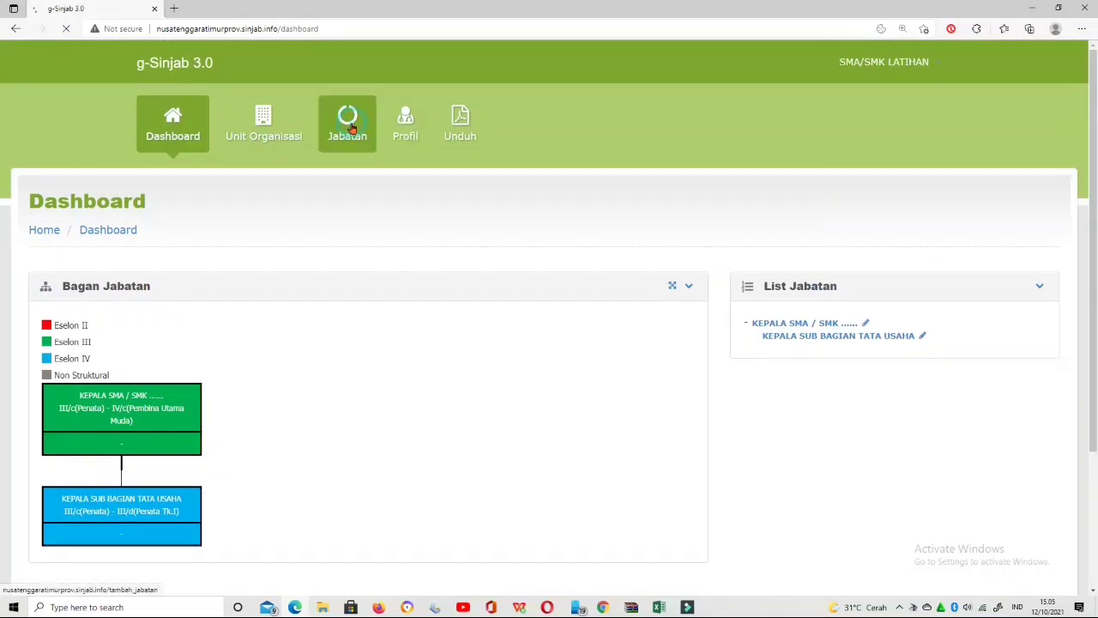
scroll(595, 297, "down", 1)
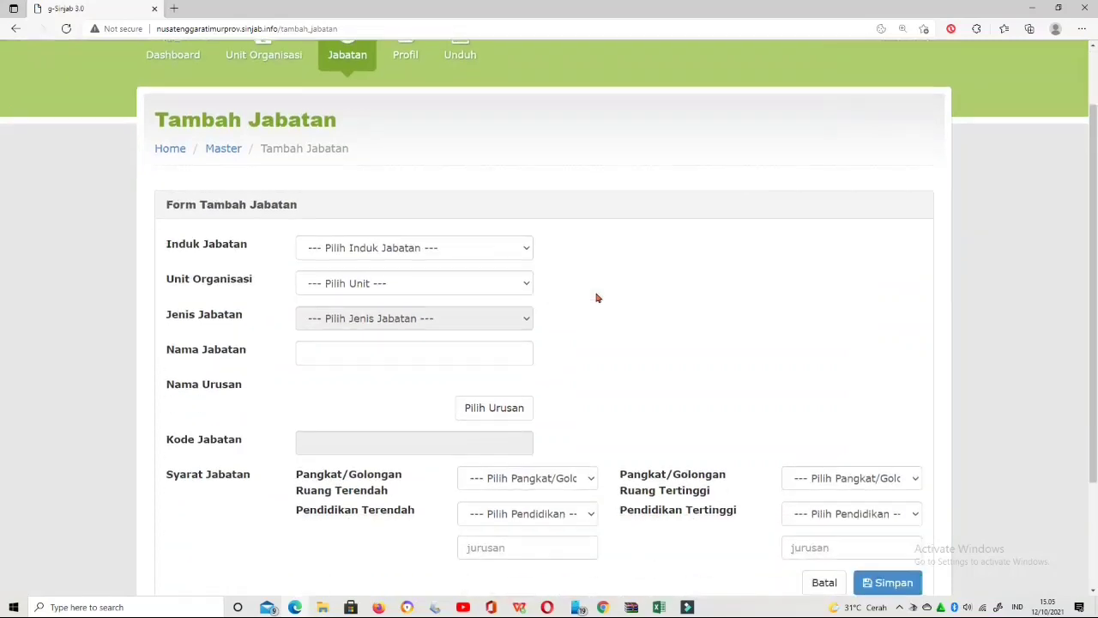
left_click(526, 249)
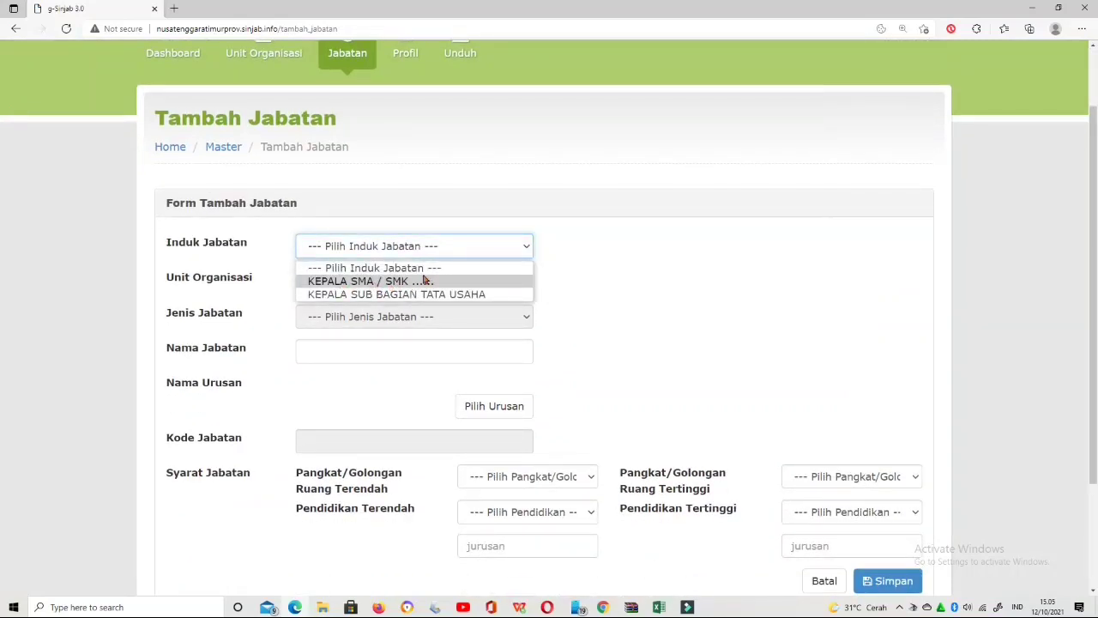
left_click(361, 283)
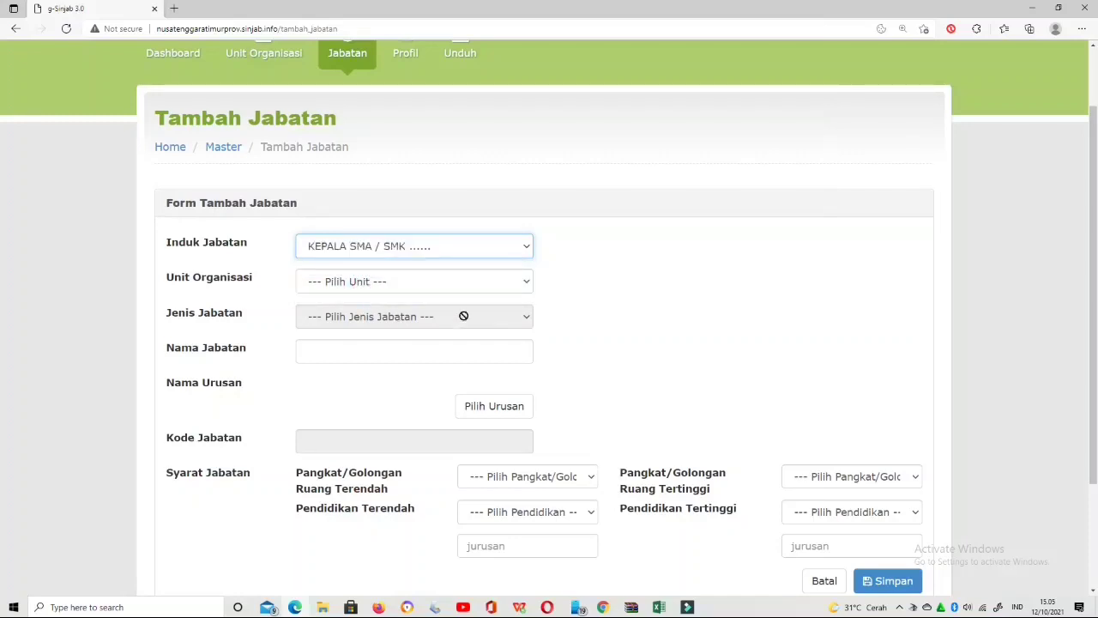
left_click(535, 281)
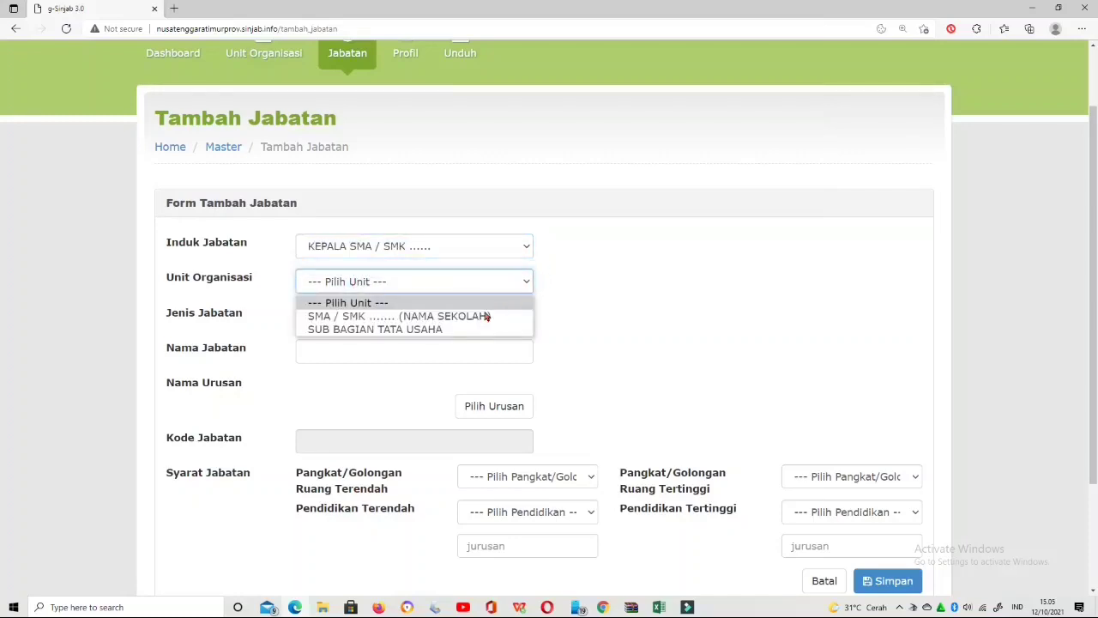
left_click(467, 317)
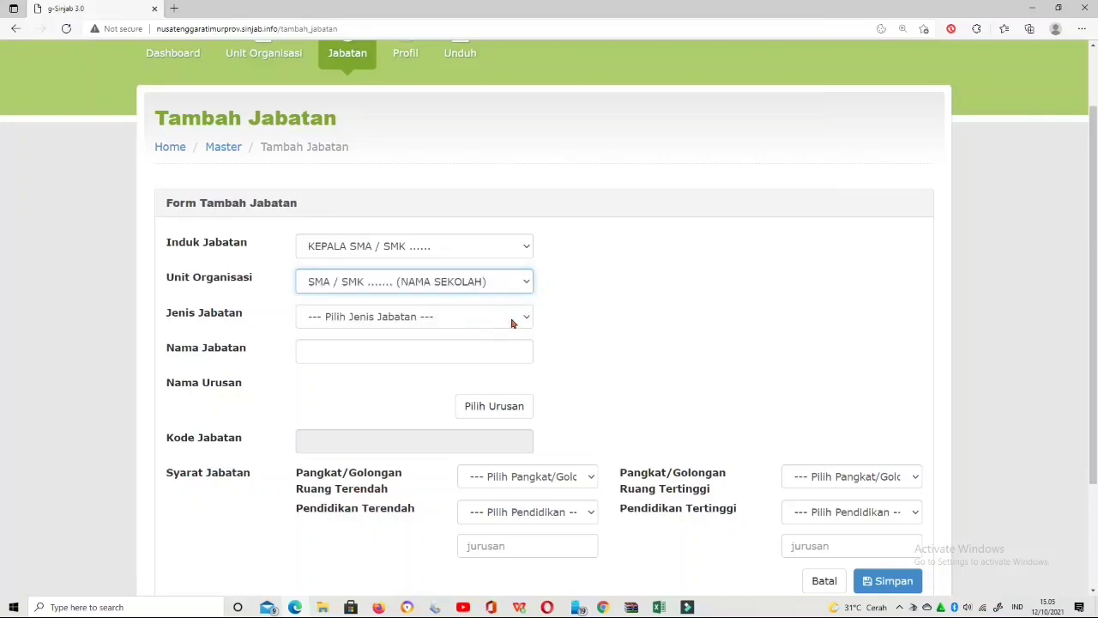
- Set the position type to Jabatan Fungsional Ahli Pertama and open the position name selection form
left_click(523, 319)
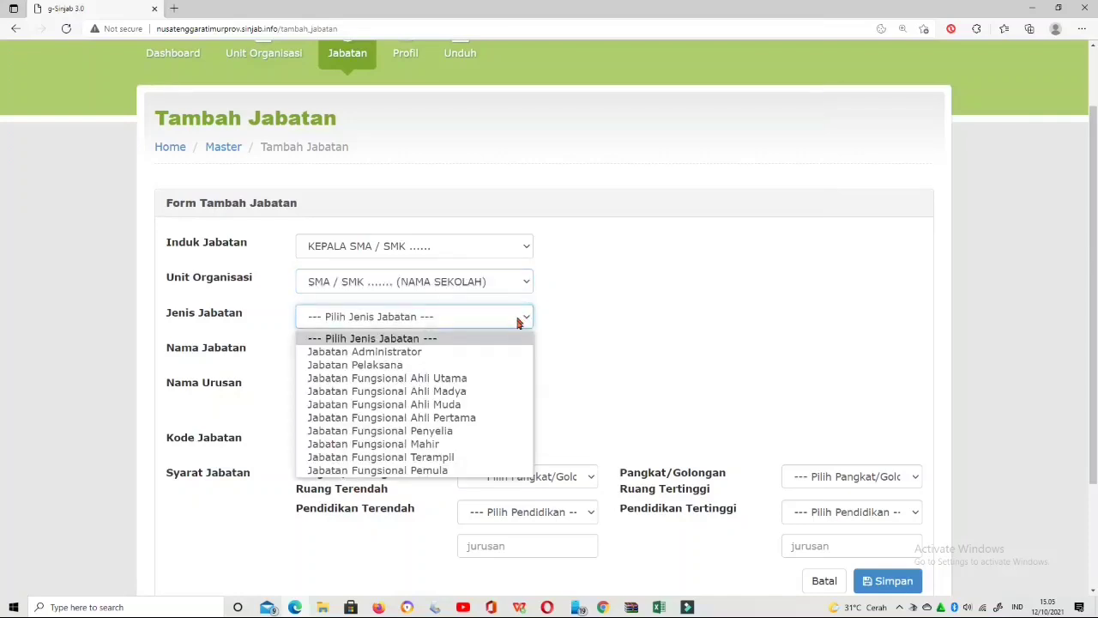
left_click(429, 418)
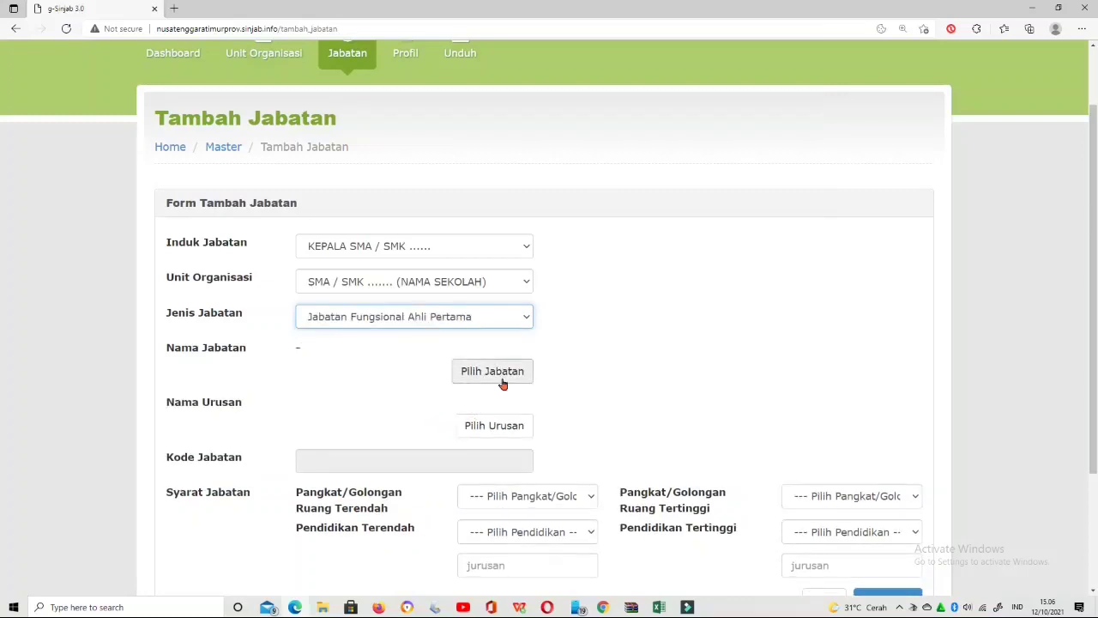
left_click(505, 377)
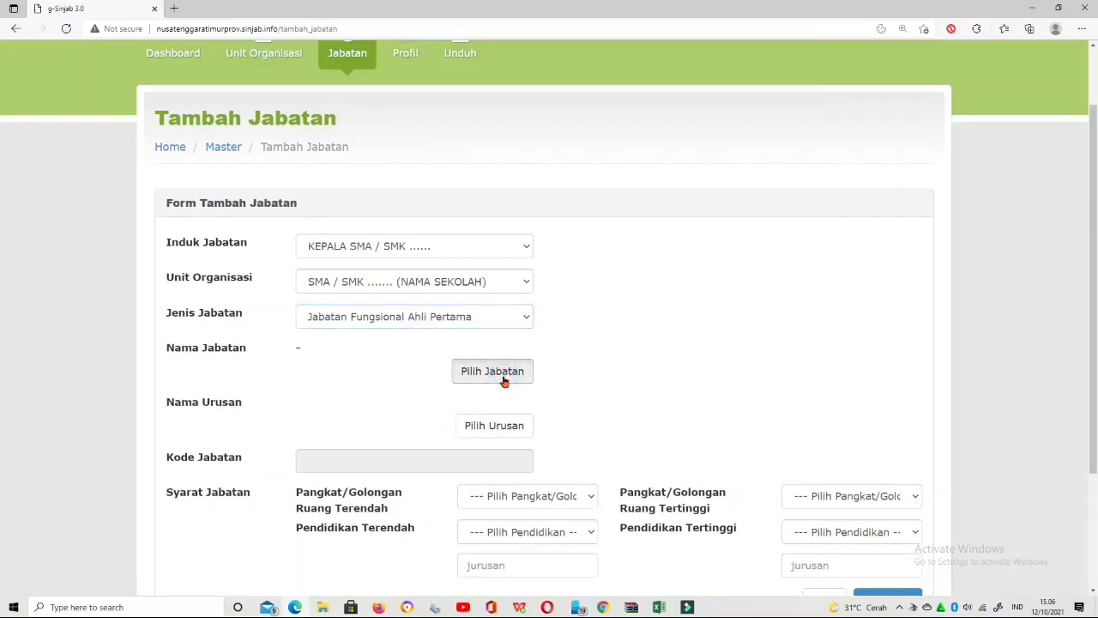
left_click(505, 381)
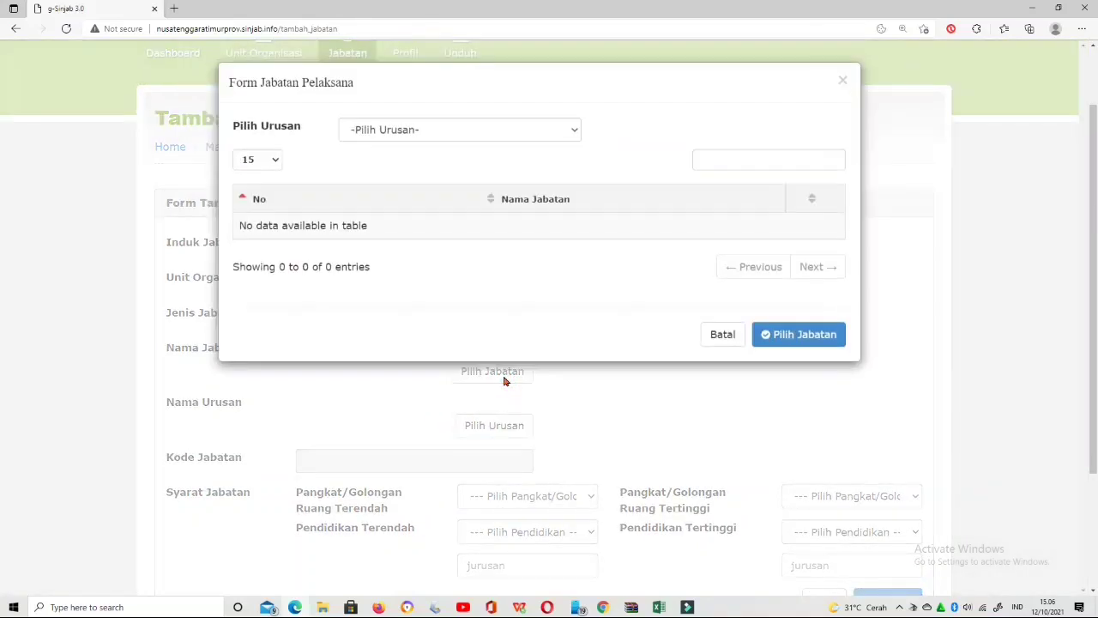
- List the available position names for the GURU SMA category
left_click(574, 138)
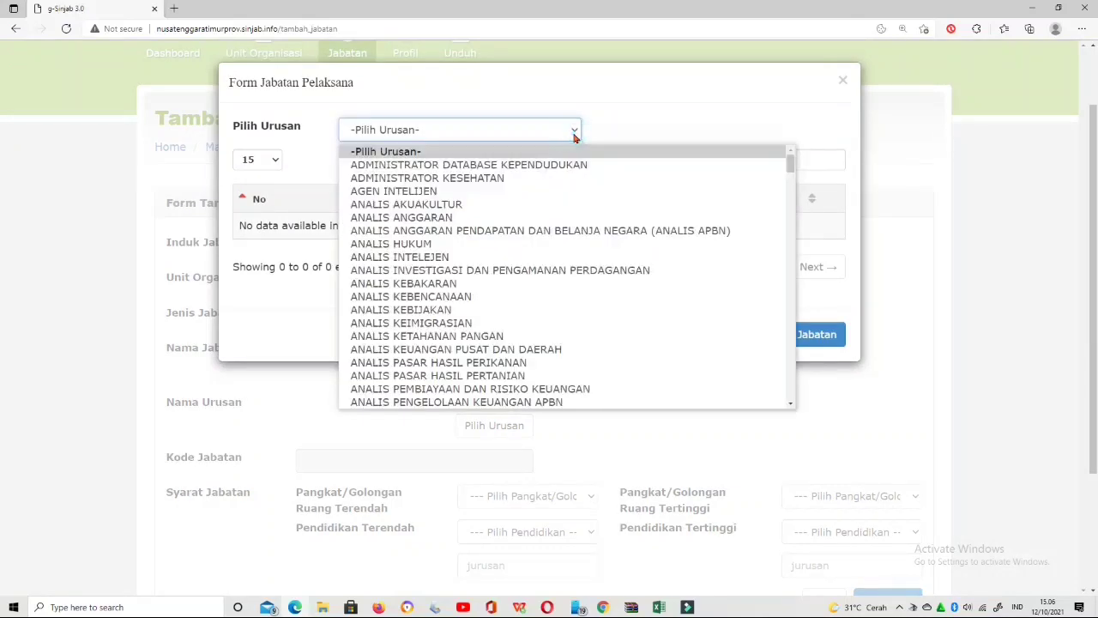
scroll(493, 338, "down", 10)
scroll(506, 345, "down", 15)
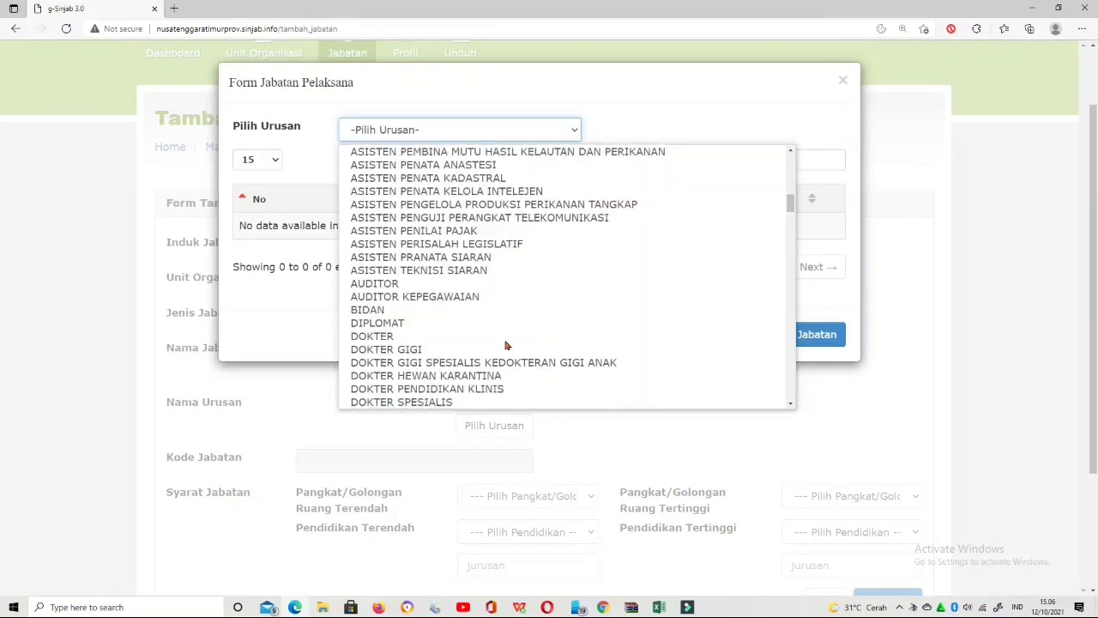
scroll(506, 345, "down", 3)
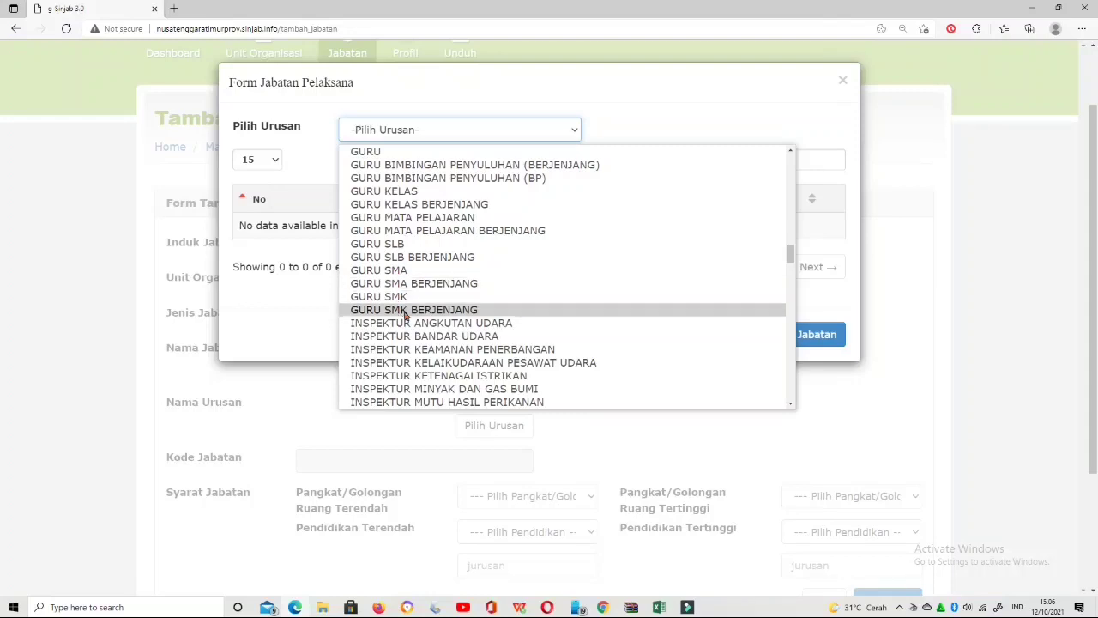
left_click(400, 271)
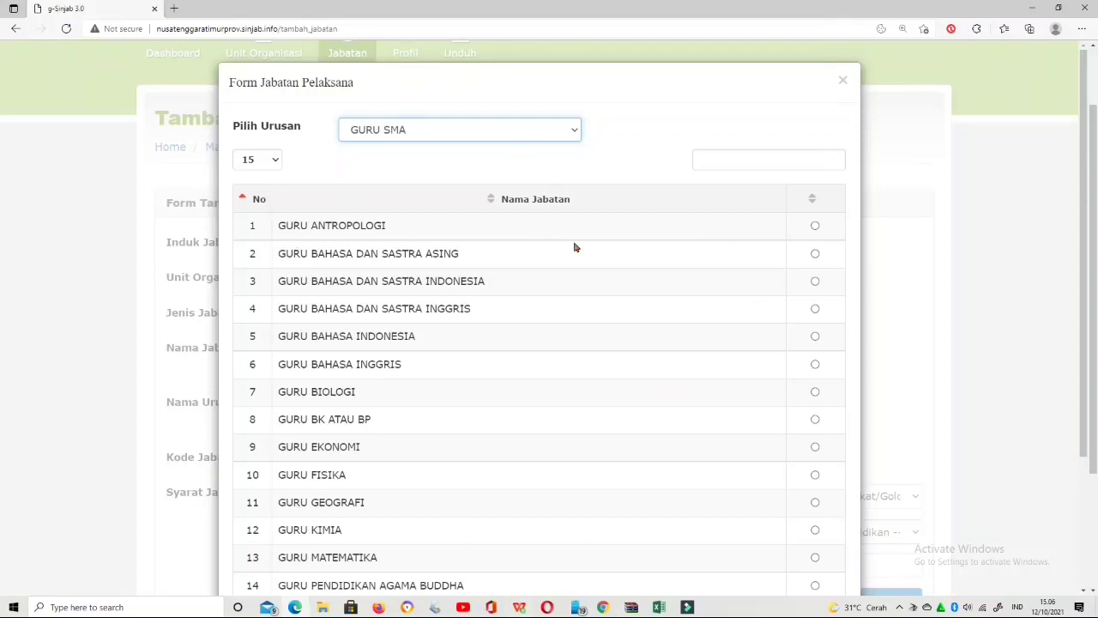
- Change the position category to GURU SMK to list its teacher positions
left_click(570, 131)
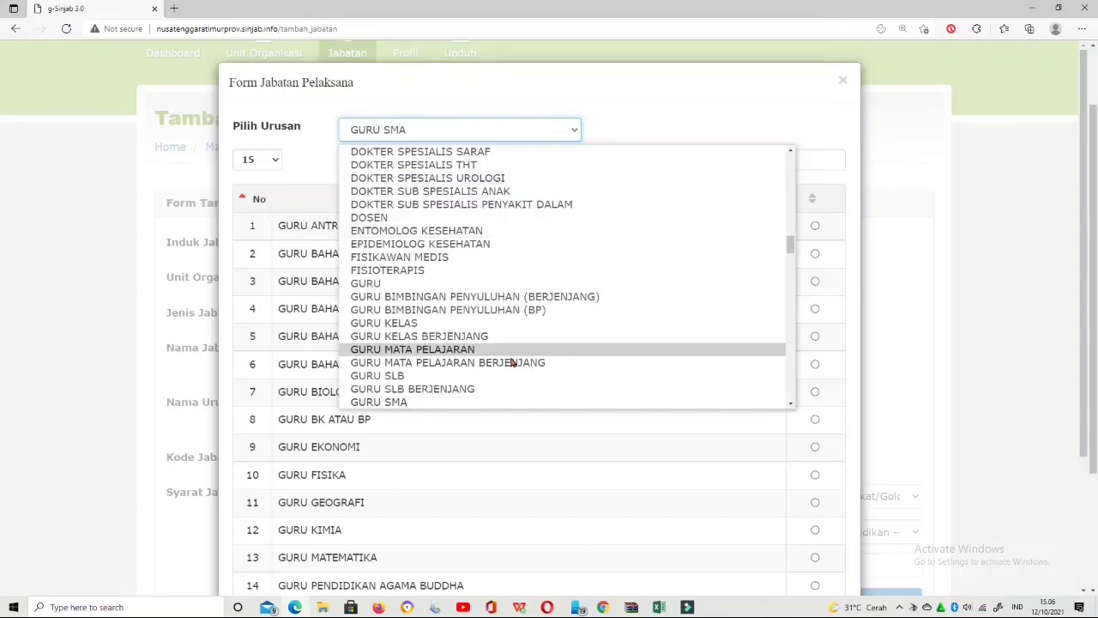
scroll(478, 375, "down", 2)
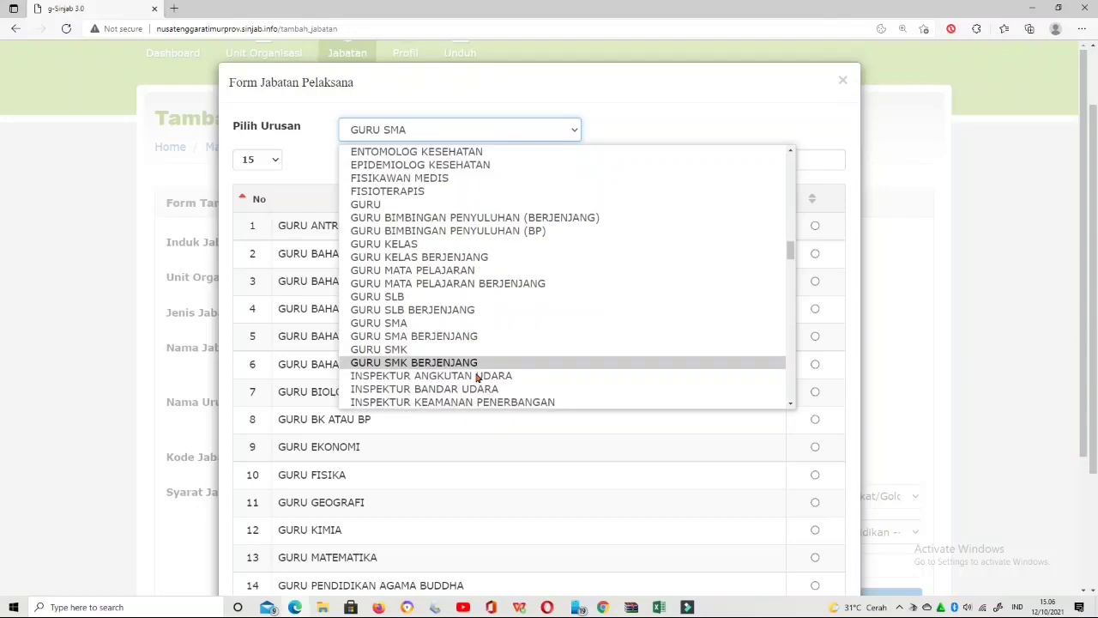
left_click(437, 352)
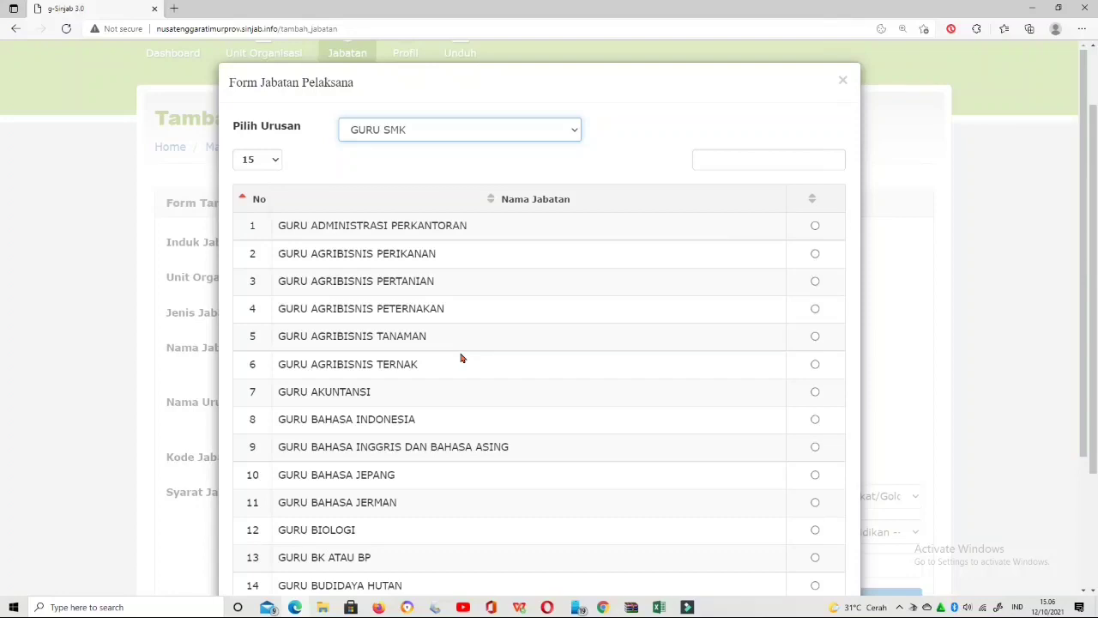
- Look over the GURU SMK position names, and list those of the GURU SMA BERJENJANG category
left_click(576, 135)
scroll(515, 336, "down", 2)
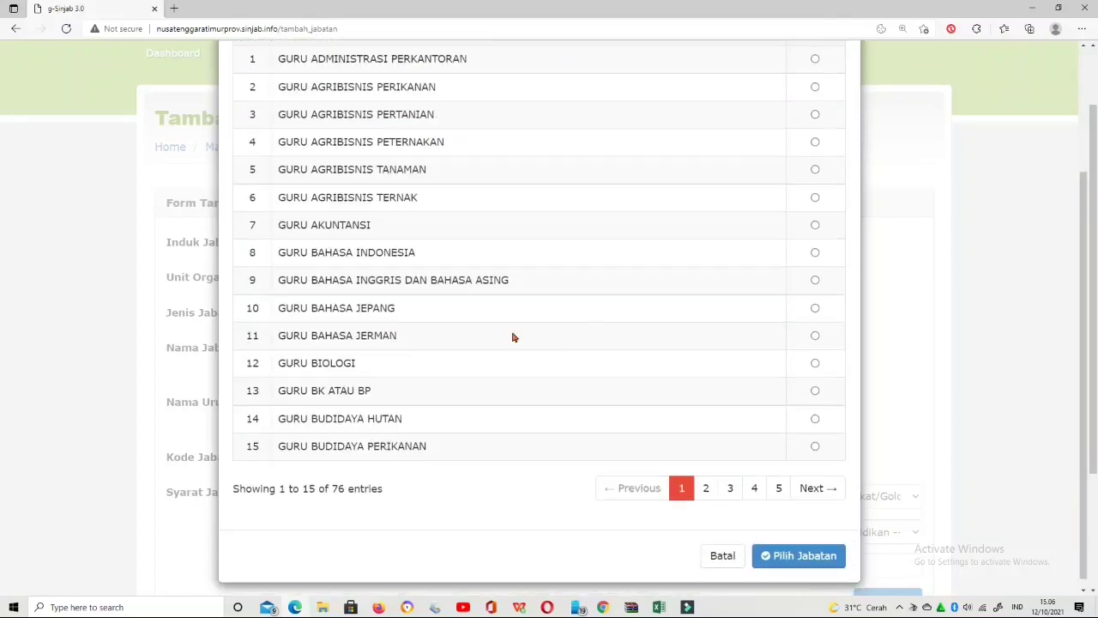
scroll(513, 323, "up", 2)
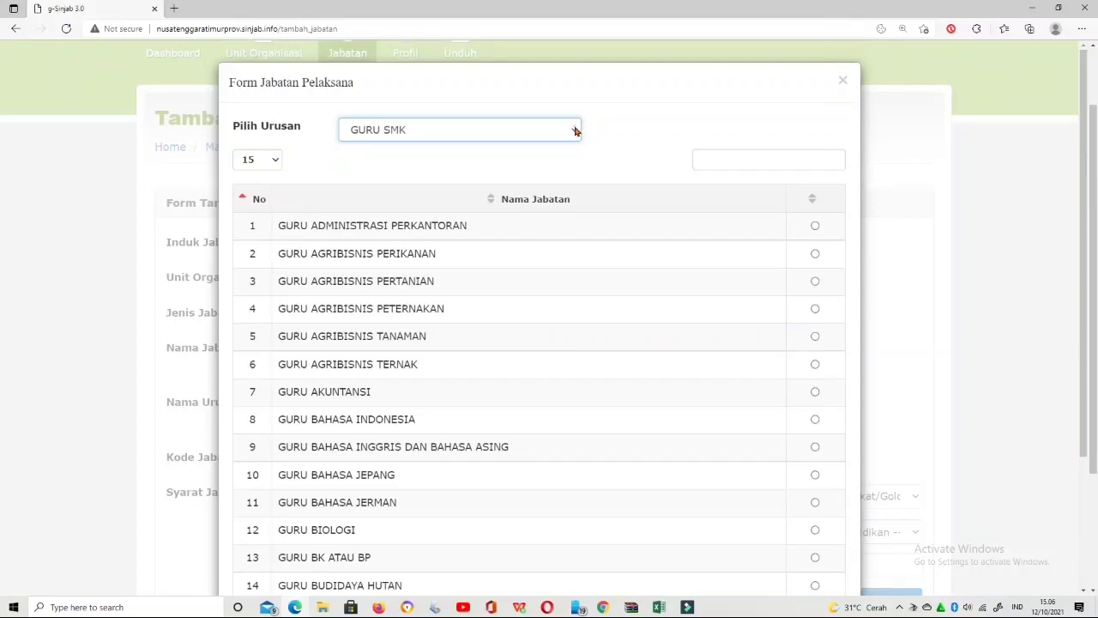
left_click(576, 130)
scroll(551, 292, "down", 2)
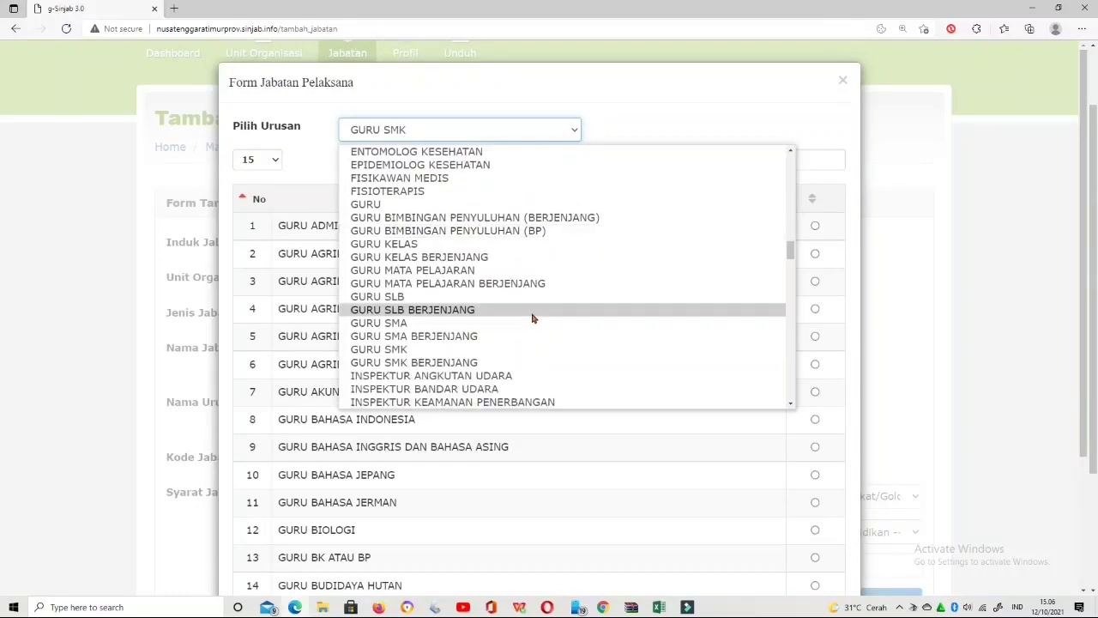
left_click(462, 340)
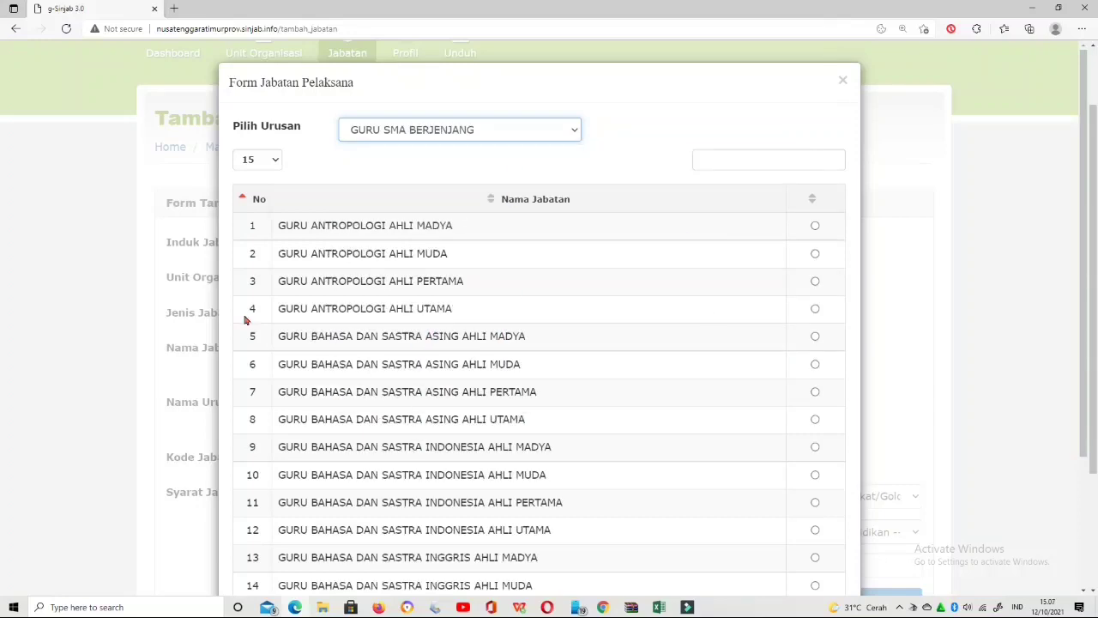
- Switch the position category to GURU SMK BERJENJANG to view its tiered teacher positions
left_click(576, 131)
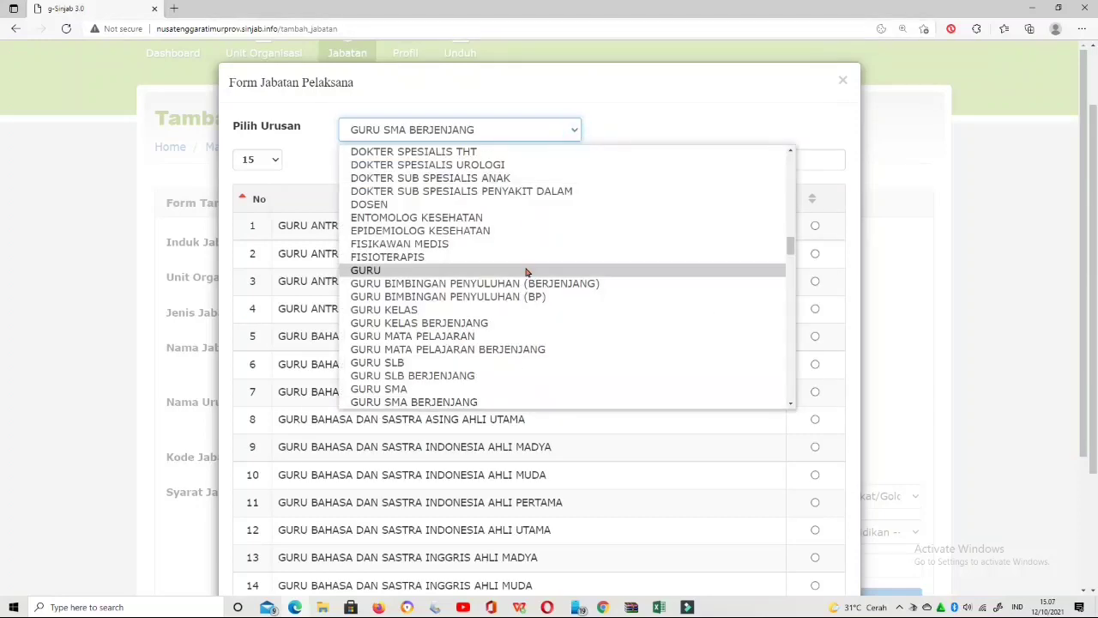
scroll(527, 272, "down", 3)
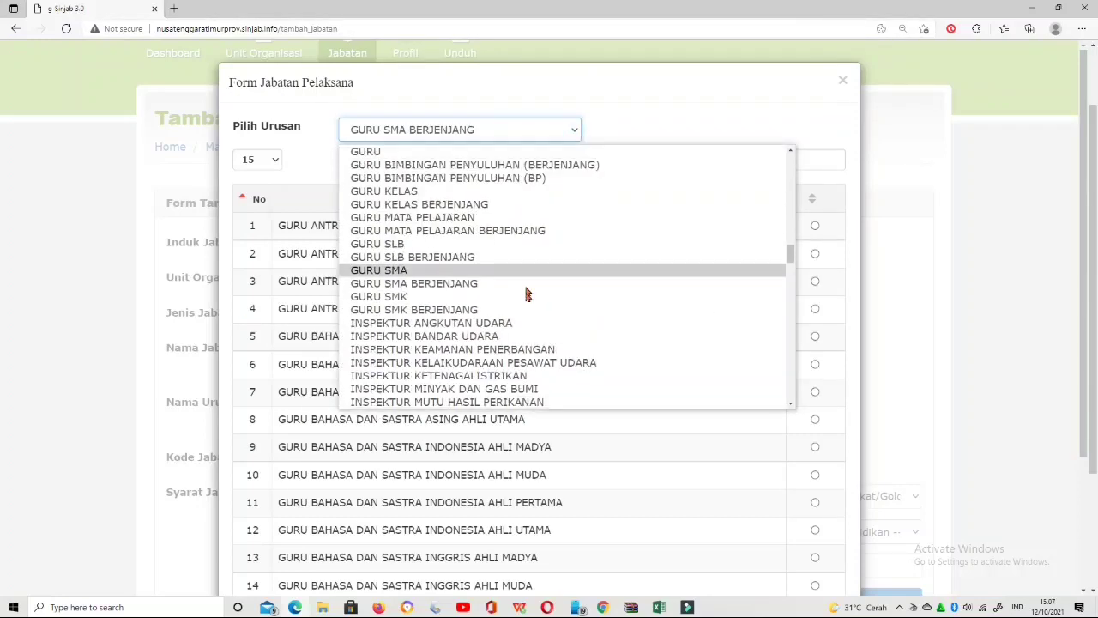
left_click(464, 310)
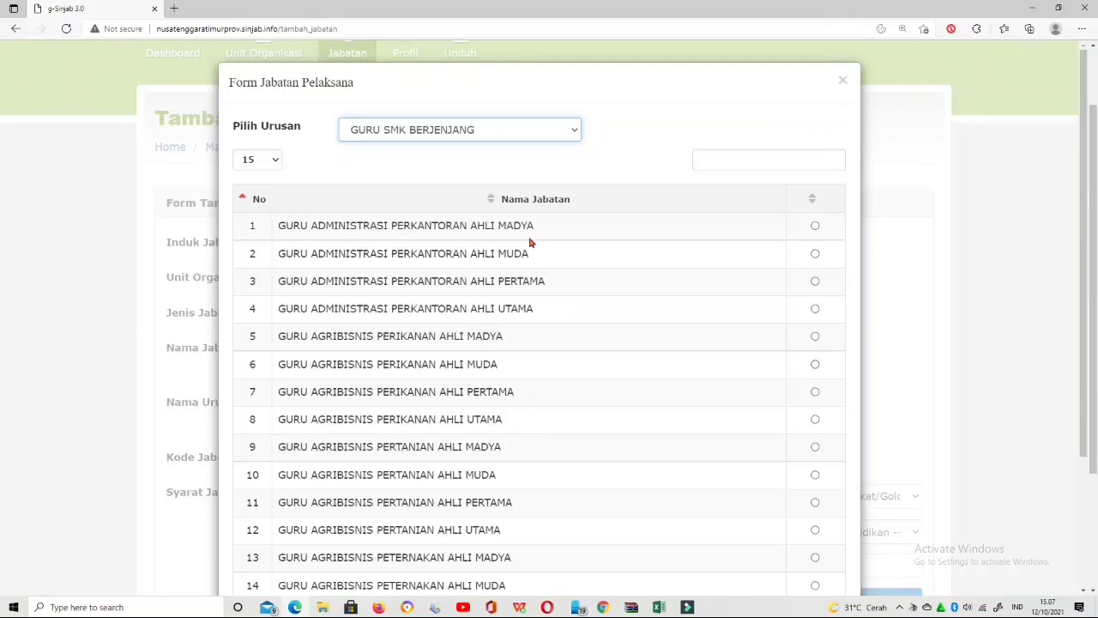
- Choose GURU BAHASA DAN SASTRA INDONESIA from the GURU SMA category as the position name and save the new position
left_click(573, 132)
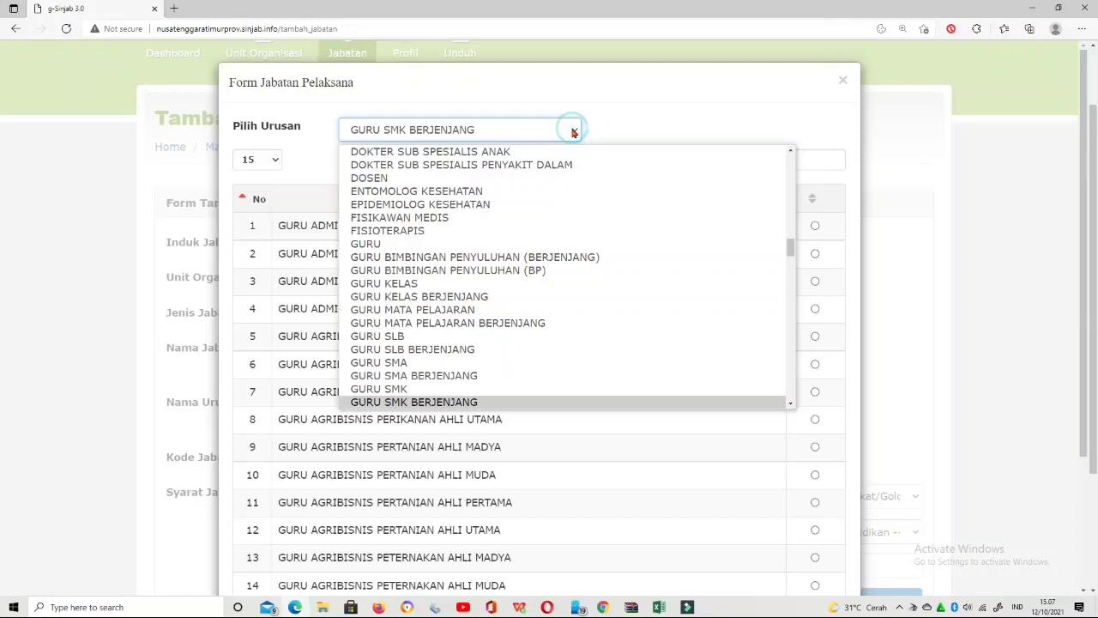
left_click(444, 363)
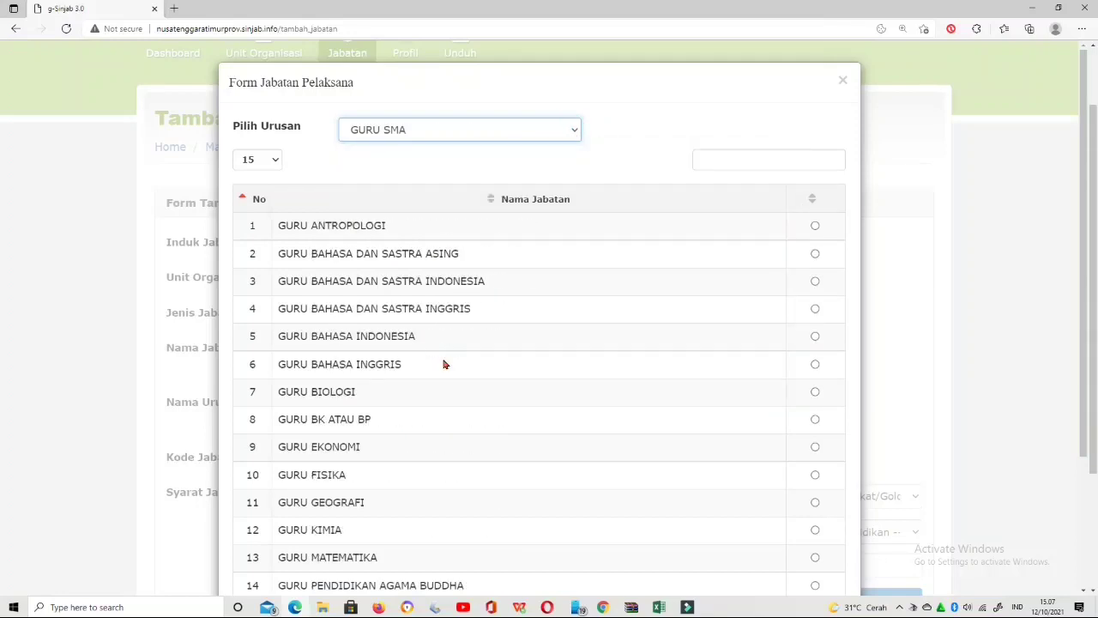
left_click(815, 280)
scroll(696, 363, "down", 2)
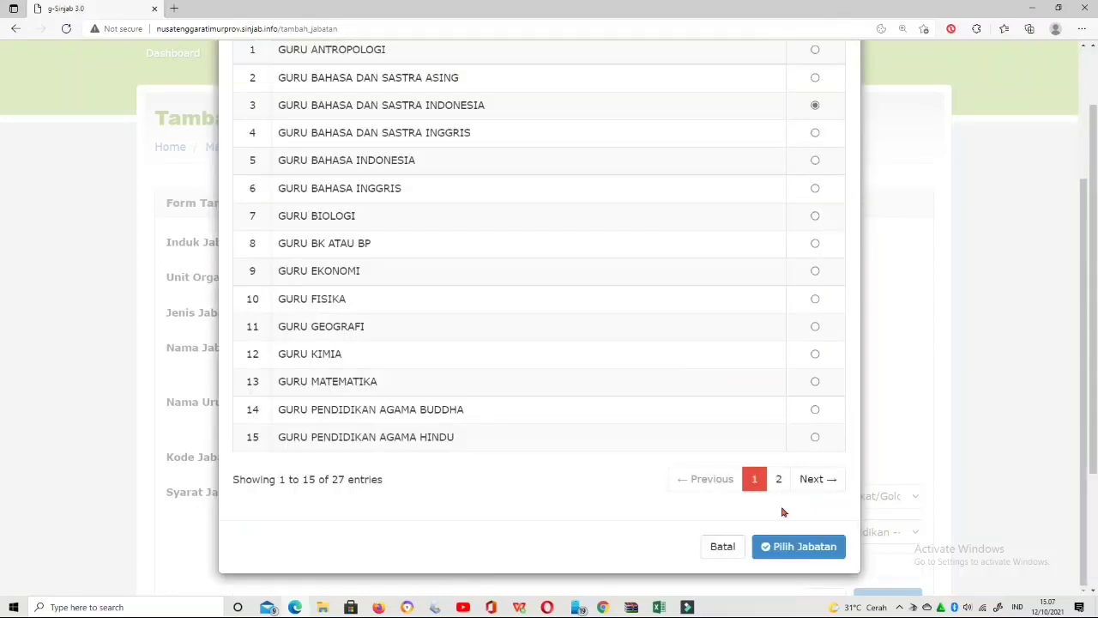
left_click(807, 546)
scroll(598, 386, "down", 2)
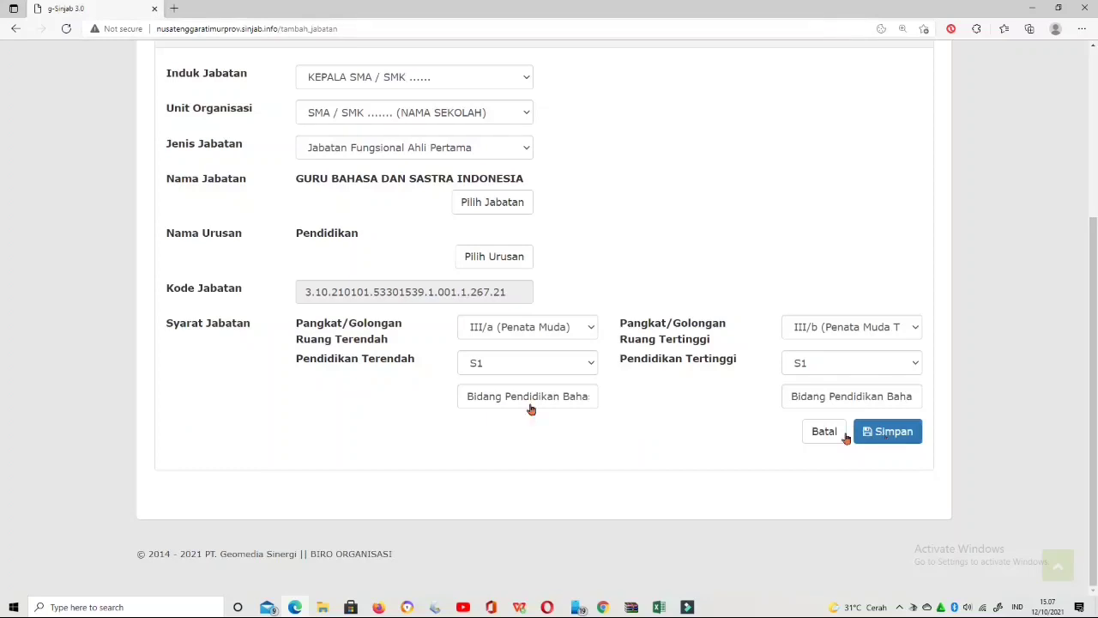
left_click(901, 438)
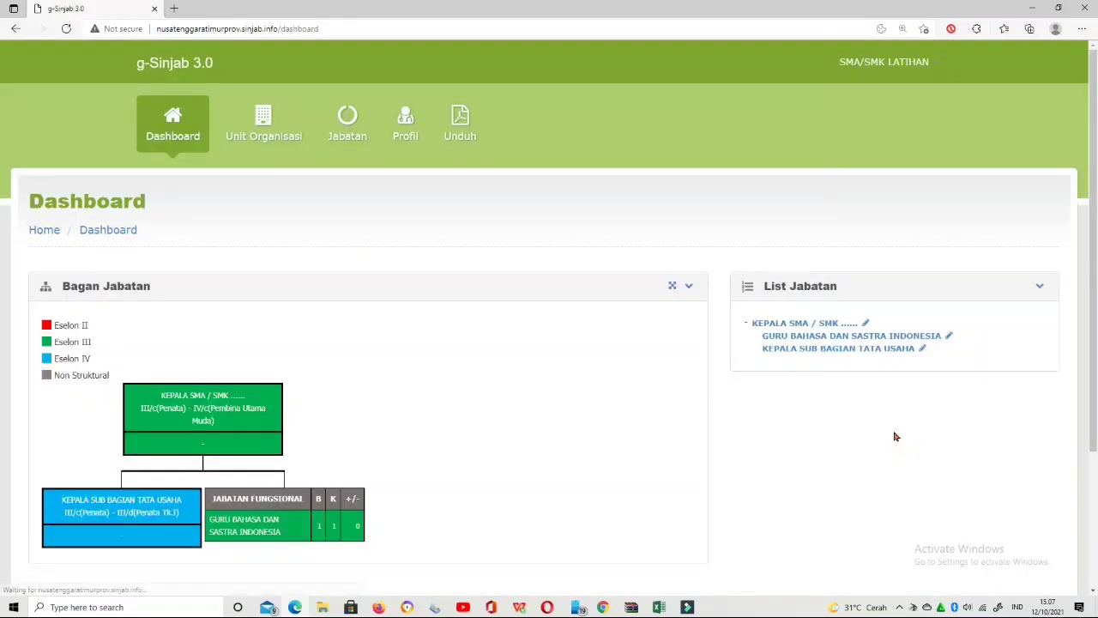
- Start another new position with parent KEPALA SUB BAGIAN TATA USAHA and organisational unit SUB BAGIAN TATA USAHA
scroll(430, 367, "down", 1)
scroll(430, 367, "down", 3)
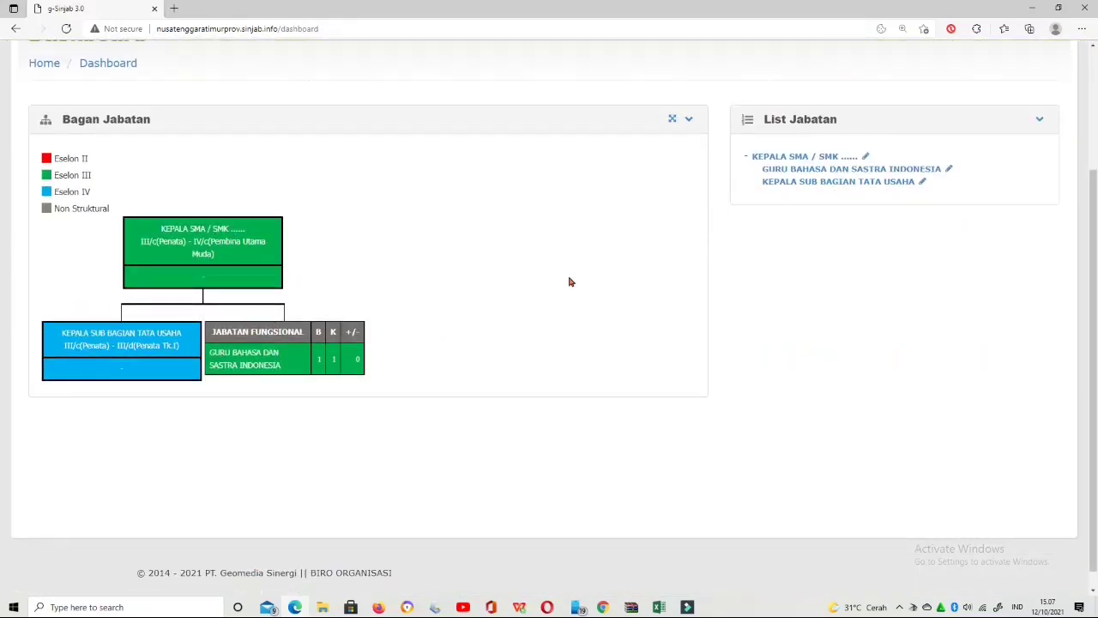
scroll(569, 281, "up", 4)
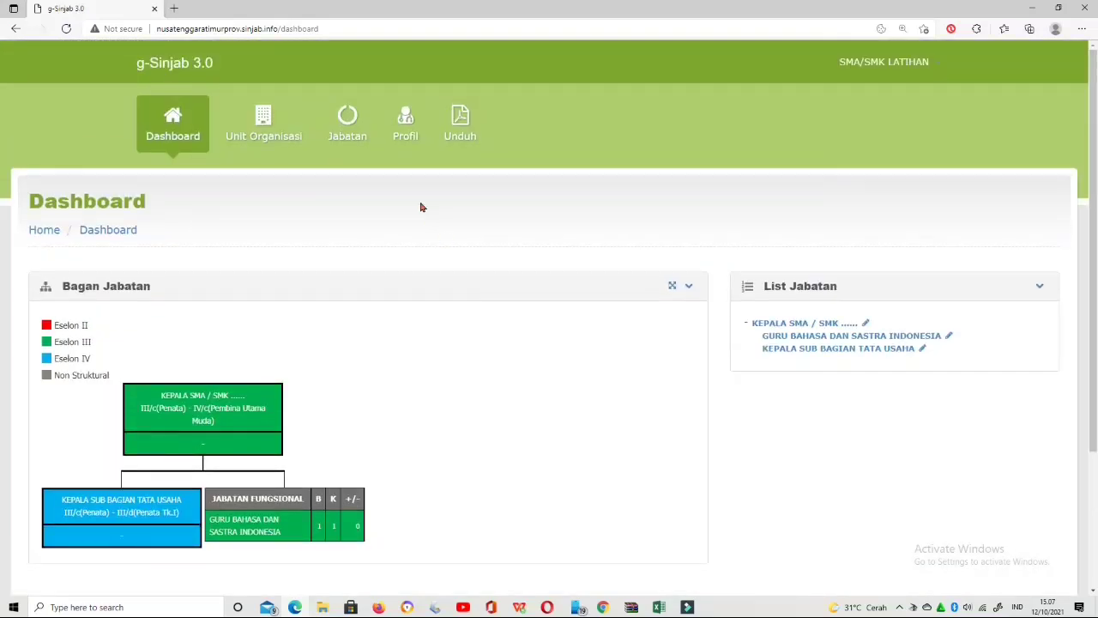
left_click(343, 133)
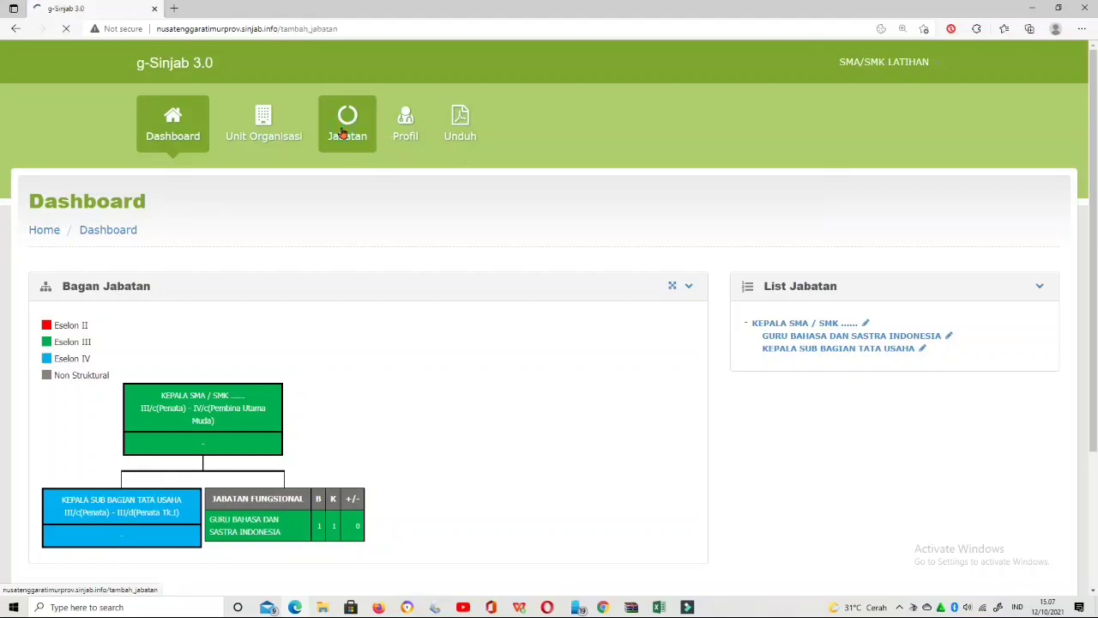
scroll(630, 306, "down", 1)
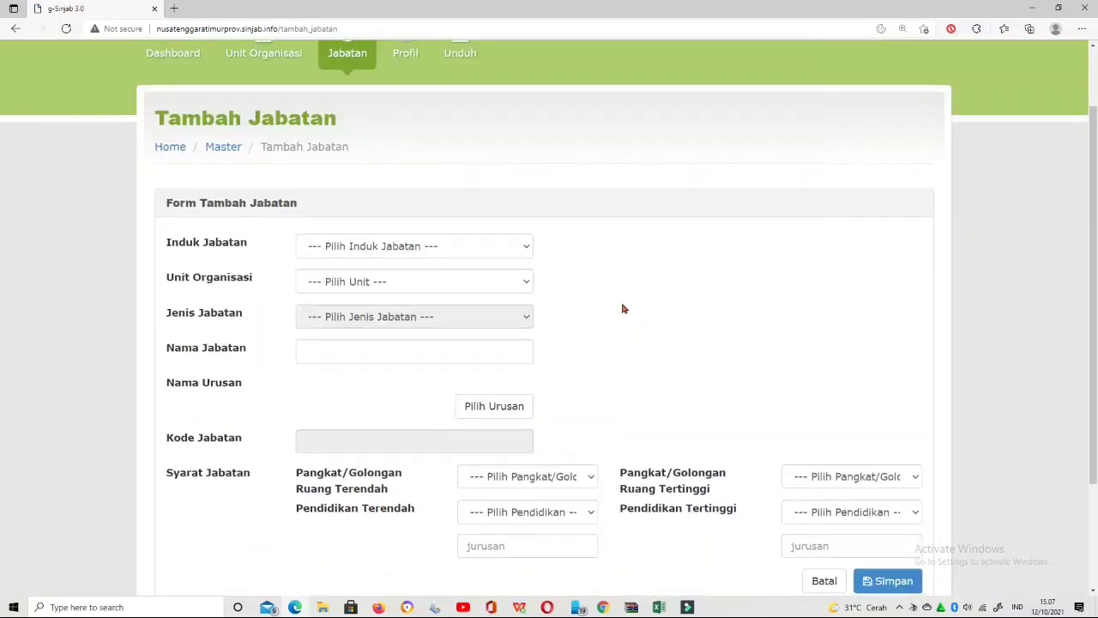
left_click(527, 248)
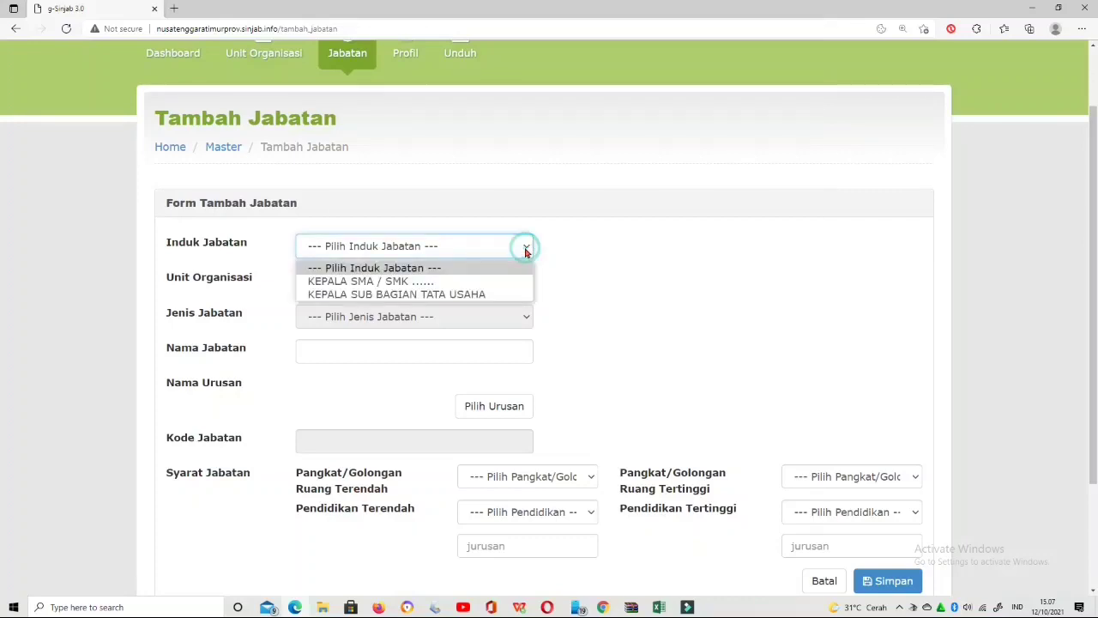
left_click(466, 295)
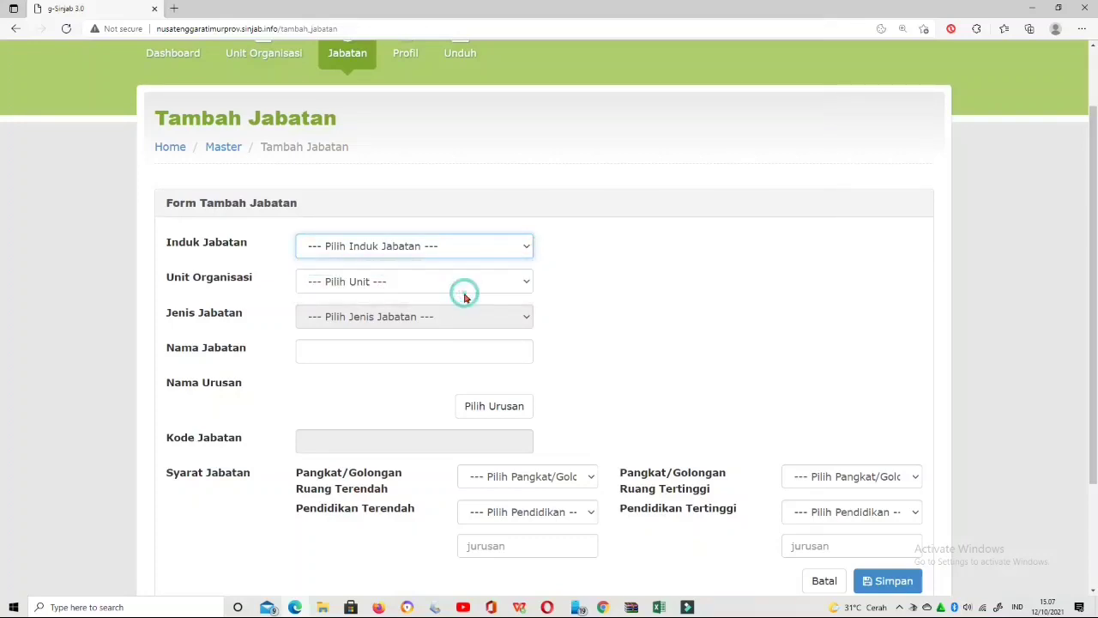
left_click(523, 281)
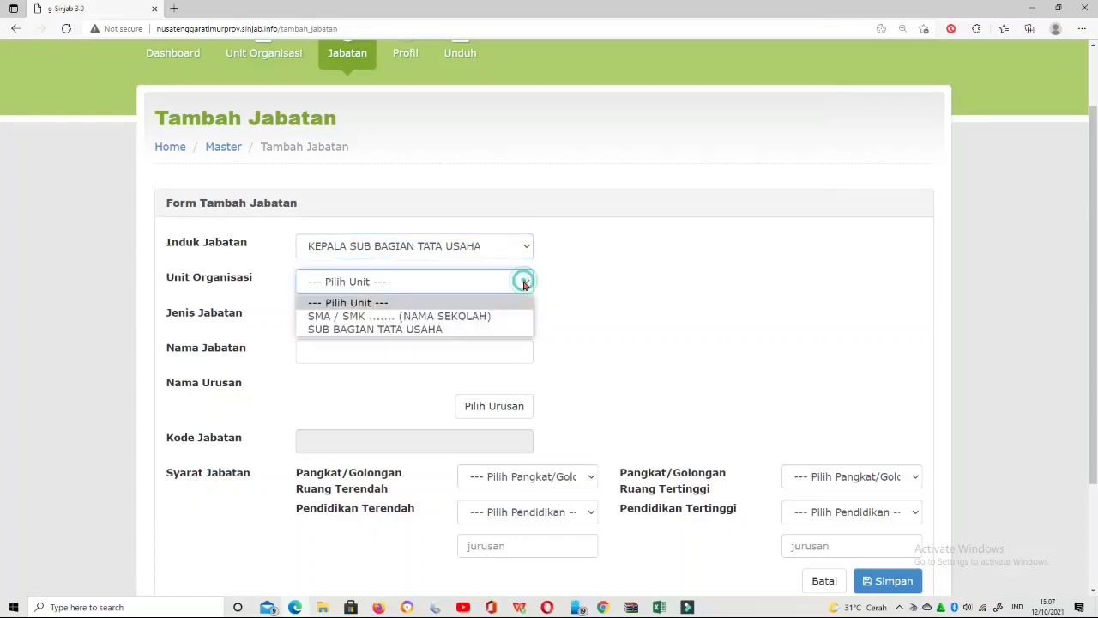
left_click(395, 333)
- Set the position type to Jabatan Pelaksana and list the available position names for the TATA USAHA category
left_click(522, 321)
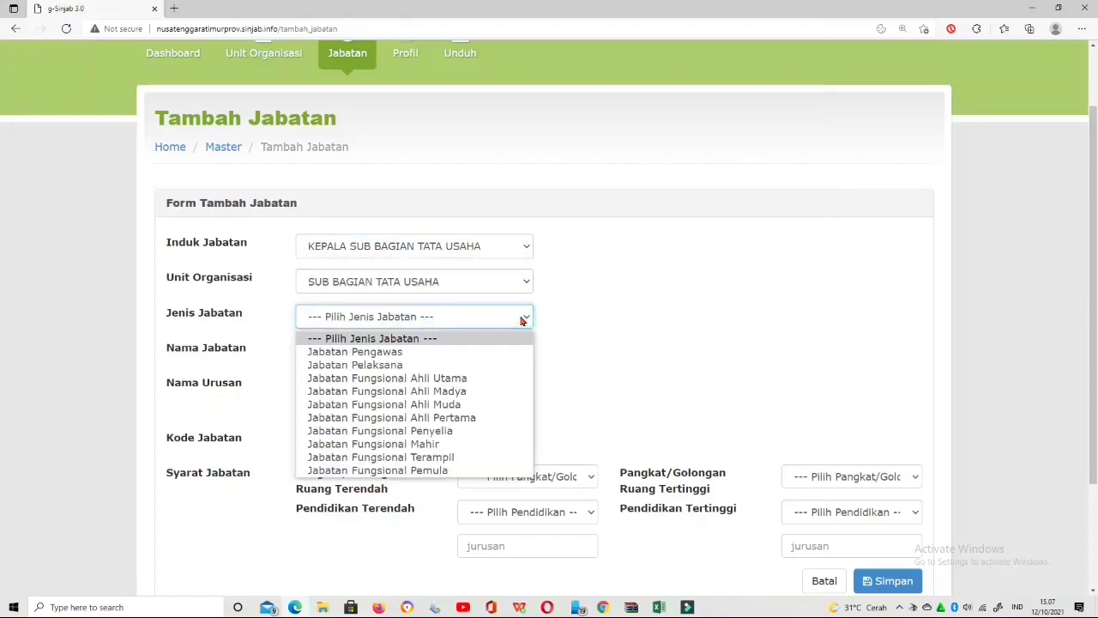
left_click(375, 365)
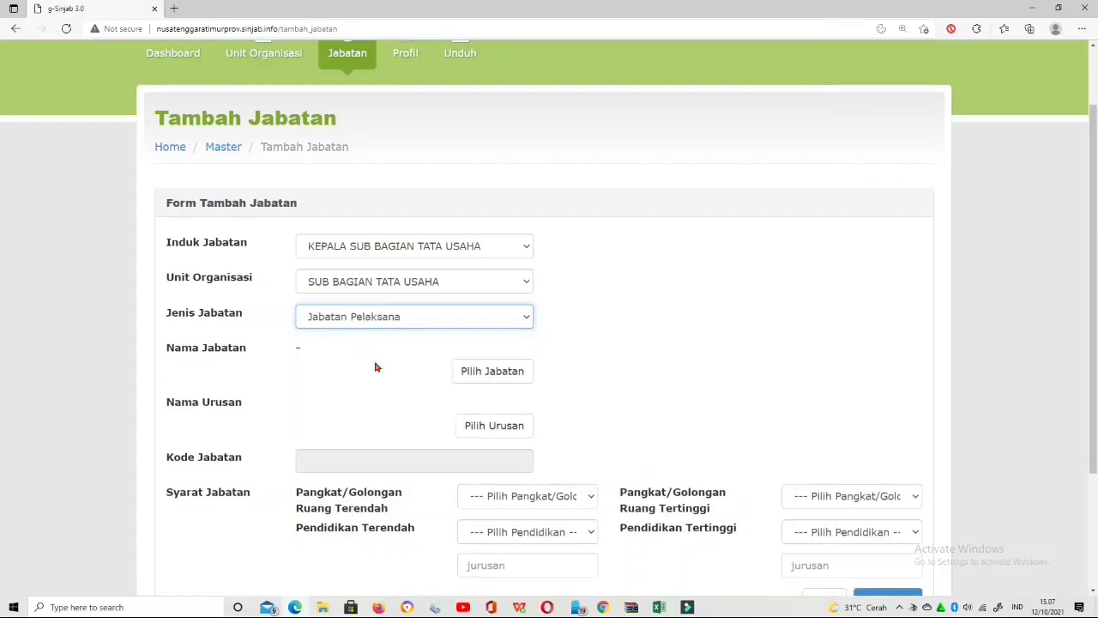
left_click(505, 380)
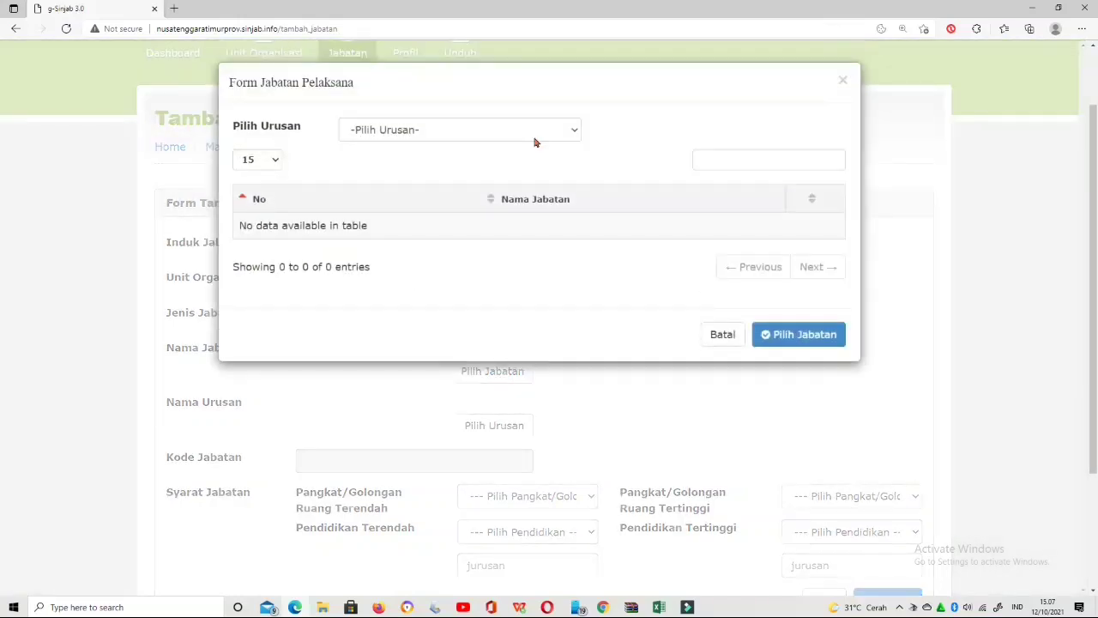
left_click(575, 131)
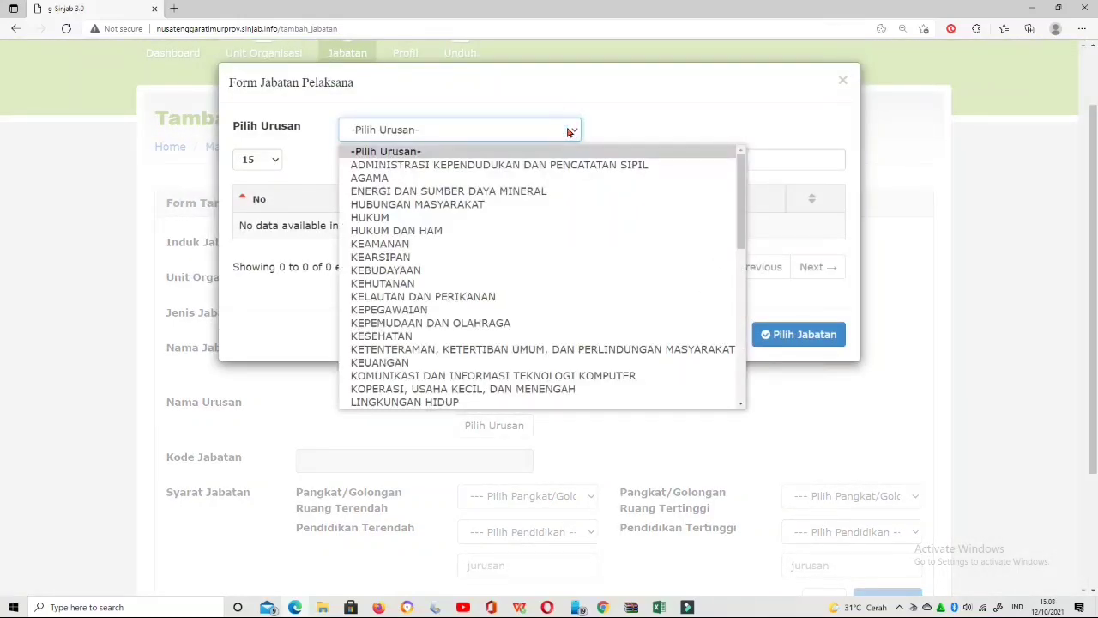
scroll(517, 253, "down", 9)
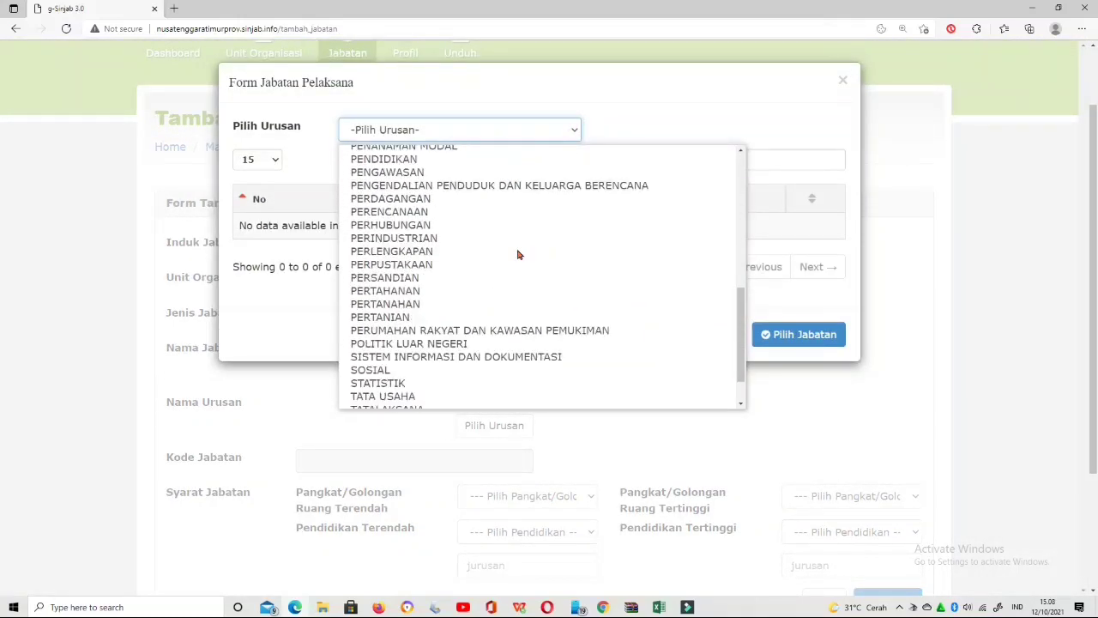
scroll(517, 254, "down", 2)
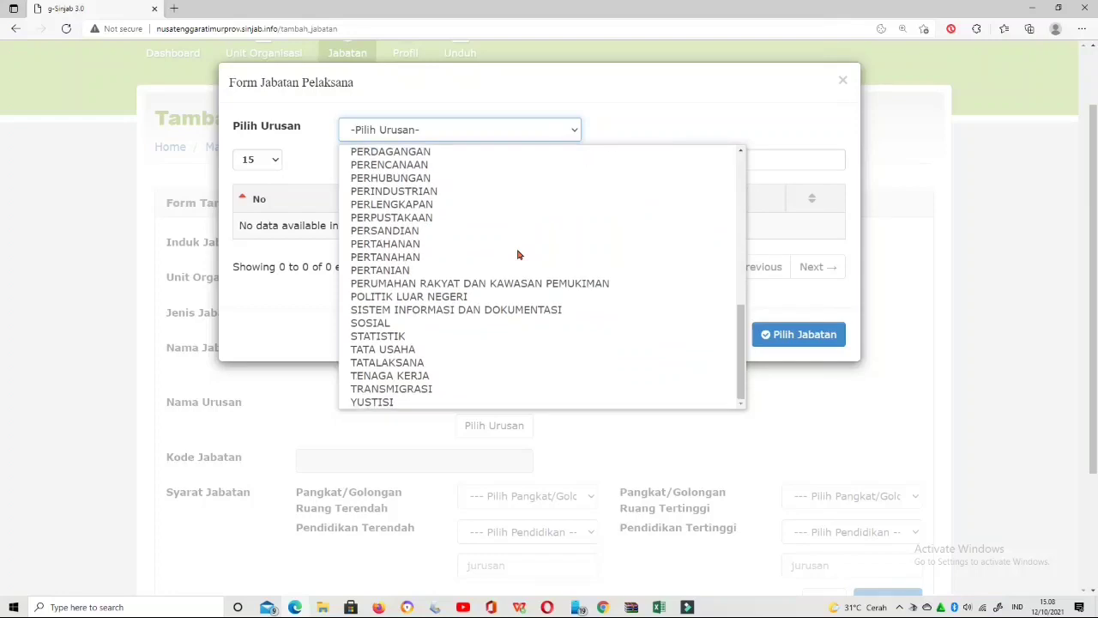
left_click(398, 350)
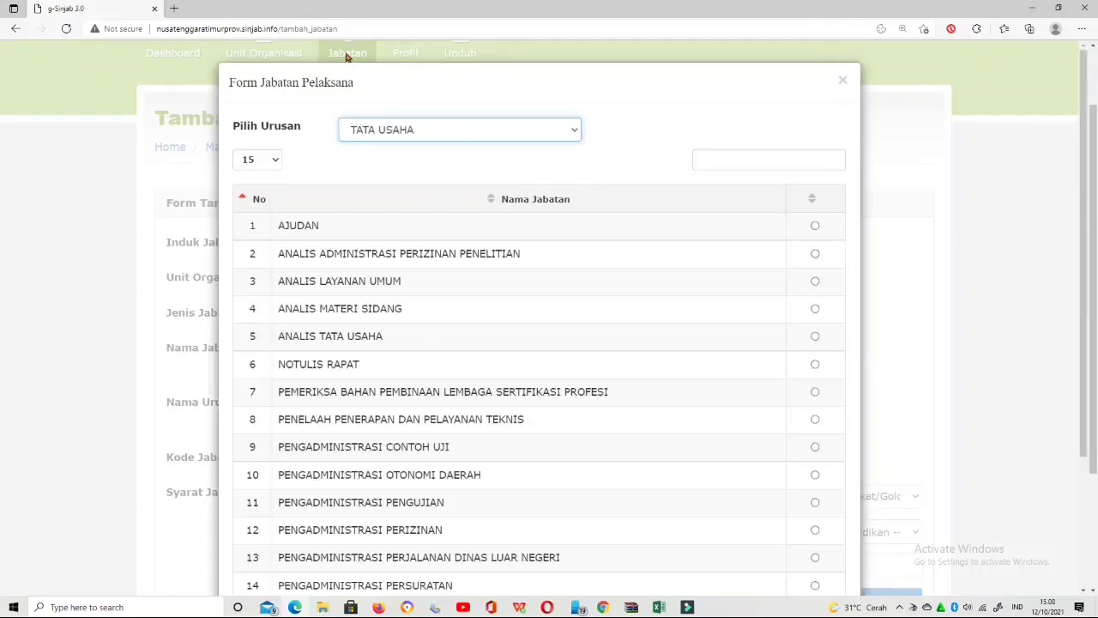
- Choose PENGADMINISTRASI PERSURATAN as the position name and save the new position
scroll(611, 348, "down", 2)
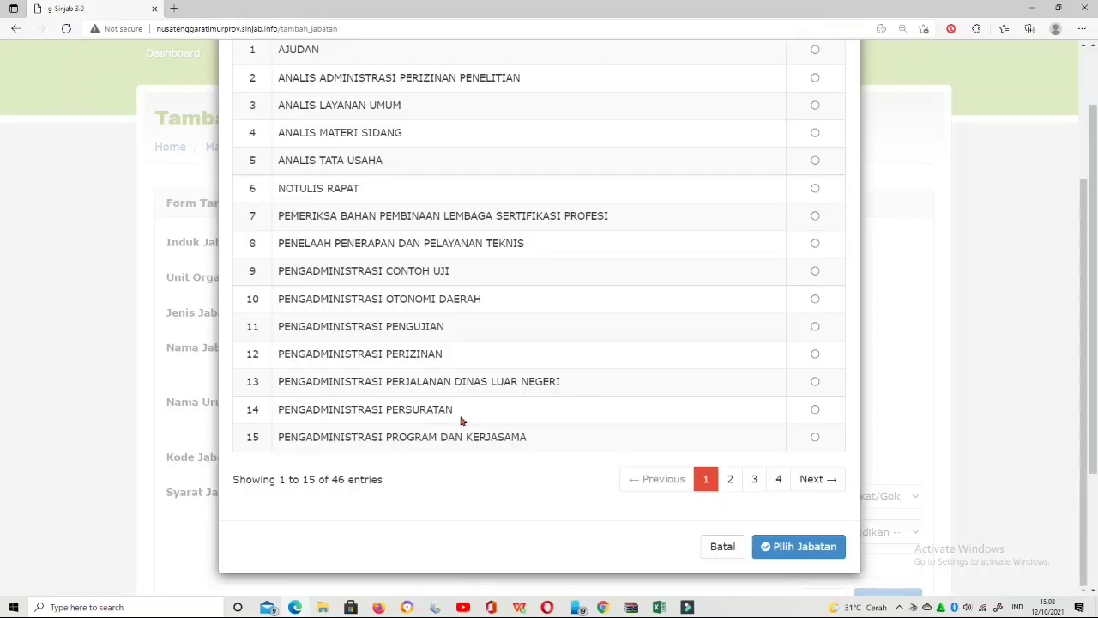
left_click(815, 410)
left_click(817, 548)
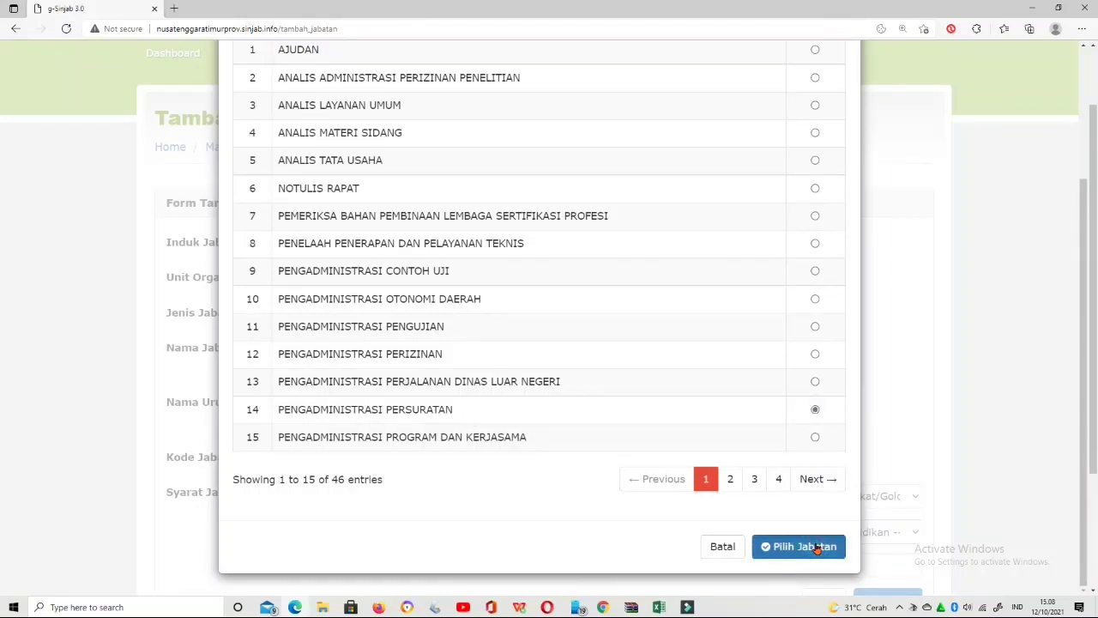
scroll(747, 522, "down", 2)
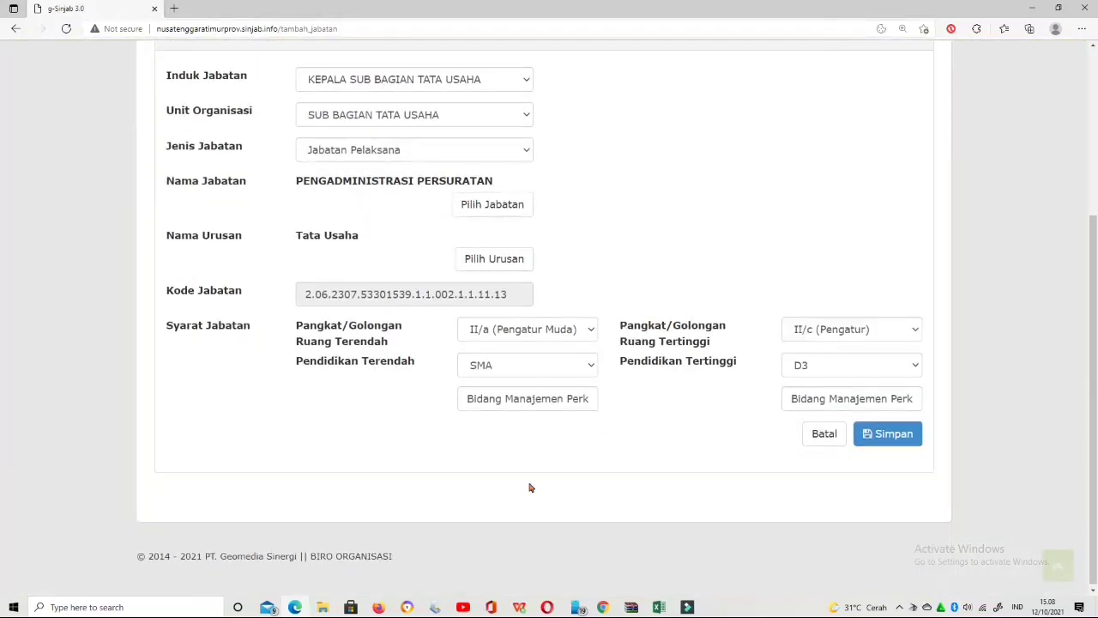
left_click(895, 437)
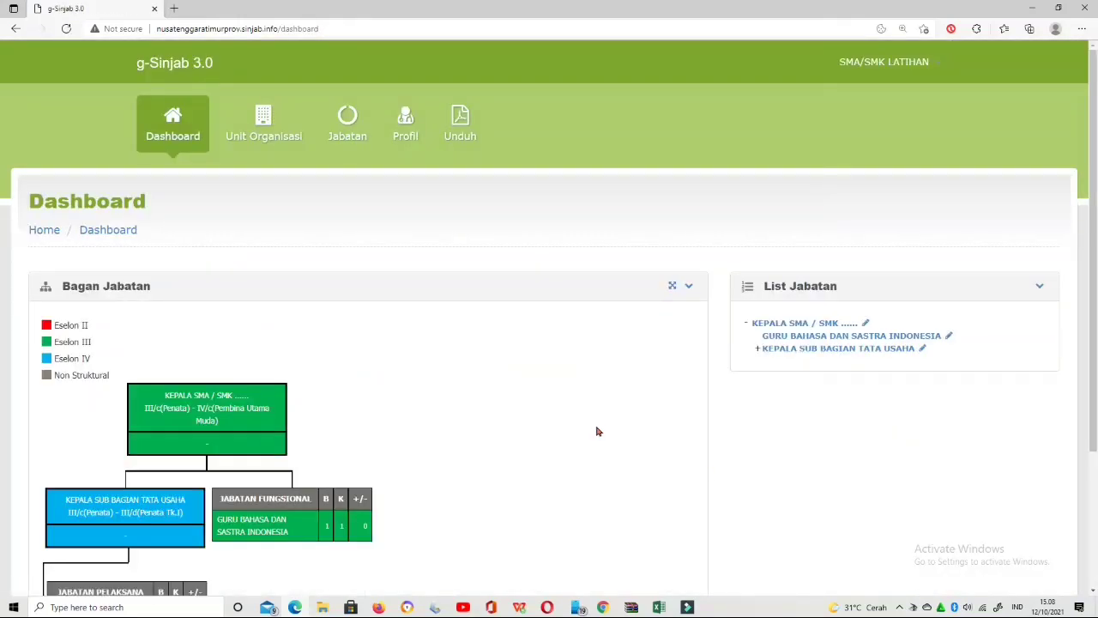
- Review the position chart on the dashboard and open the Anjab form of KEPALA SMA / SMK ...... from it
scroll(598, 424, "down", 2)
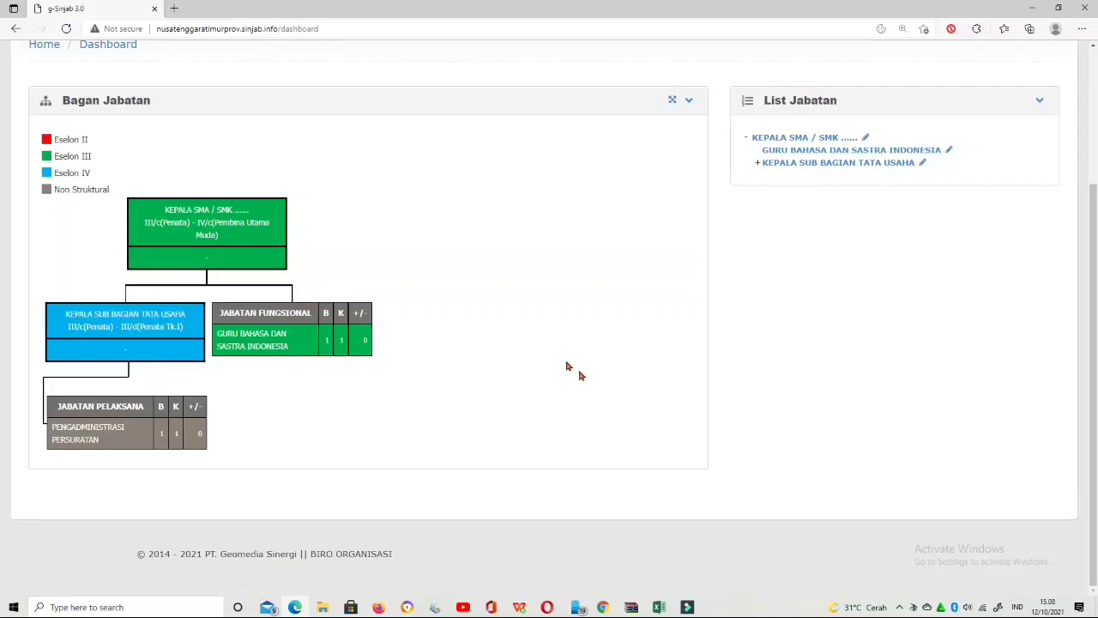
scroll(595, 340, "up", 2)
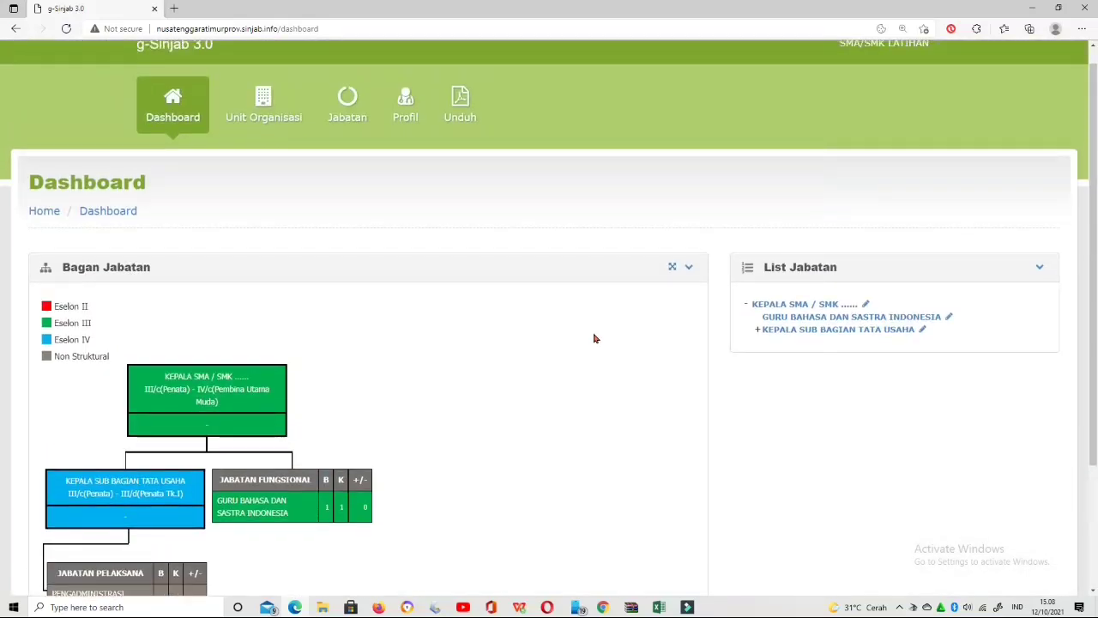
scroll(596, 339, "down", 1)
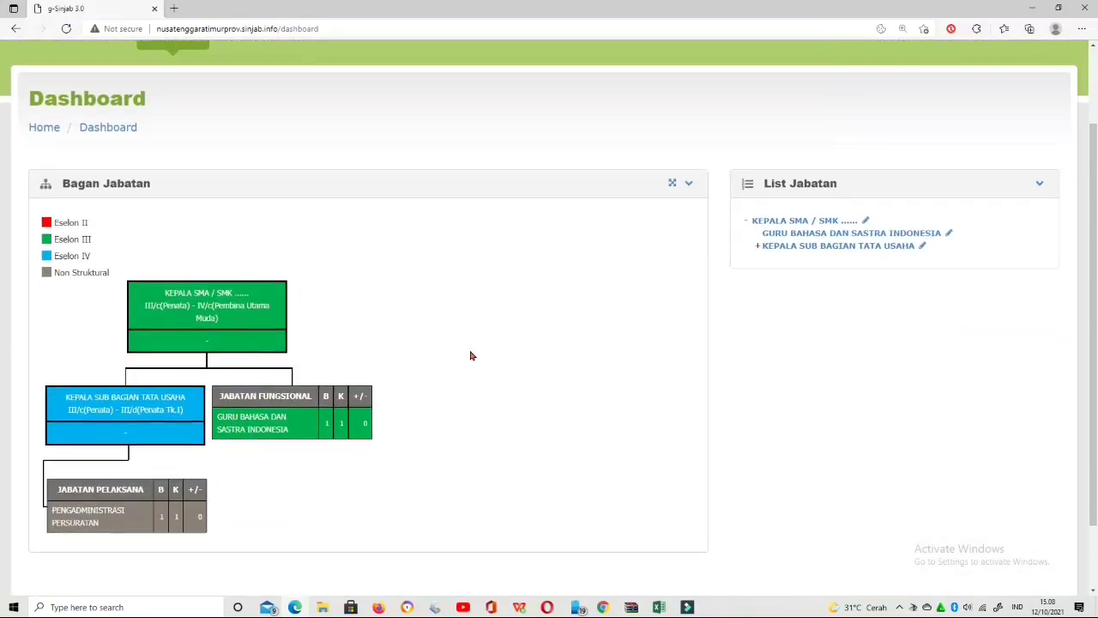
scroll(478, 354, "down", 1)
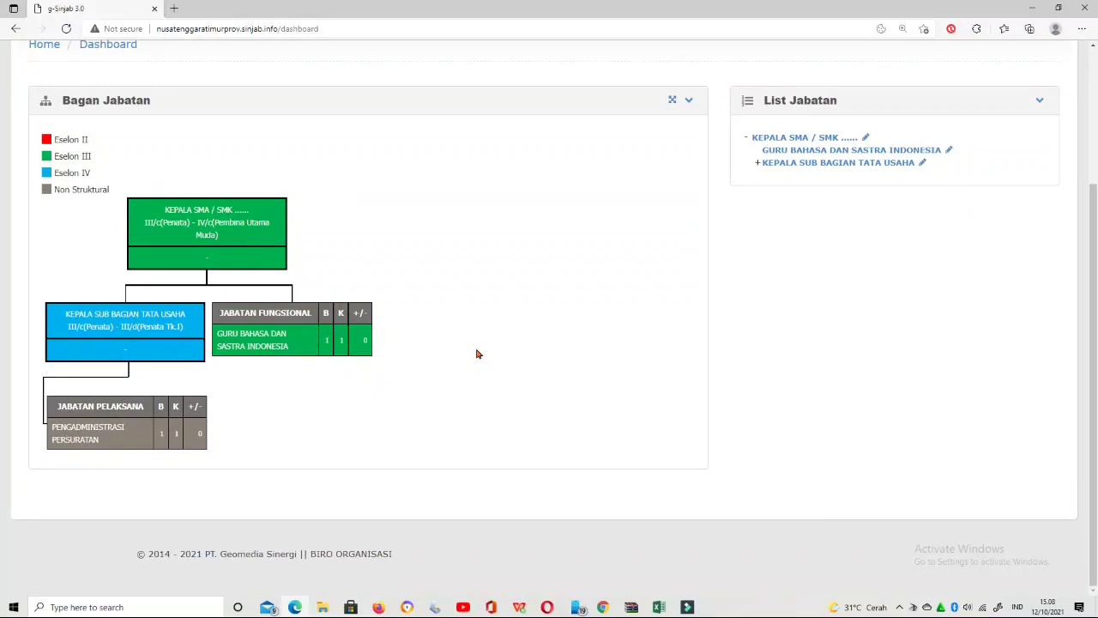
left_click(196, 210)
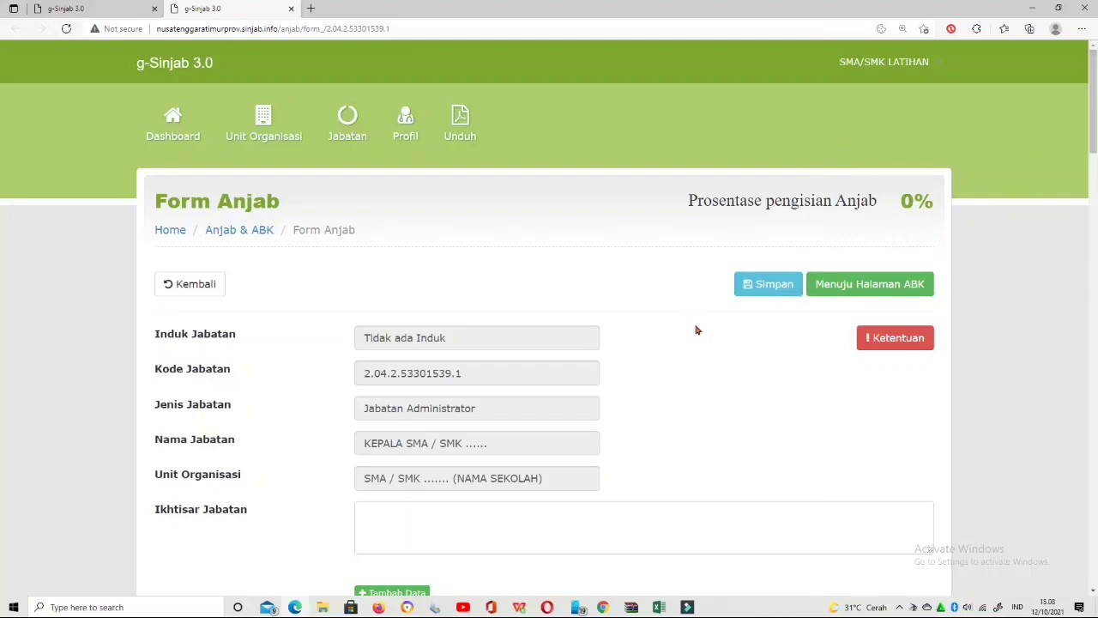
- Fill the Ikhtisar Jabatan field with a dotted placeholder line
scroll(697, 330, "down", 2)
left_click(425, 361)
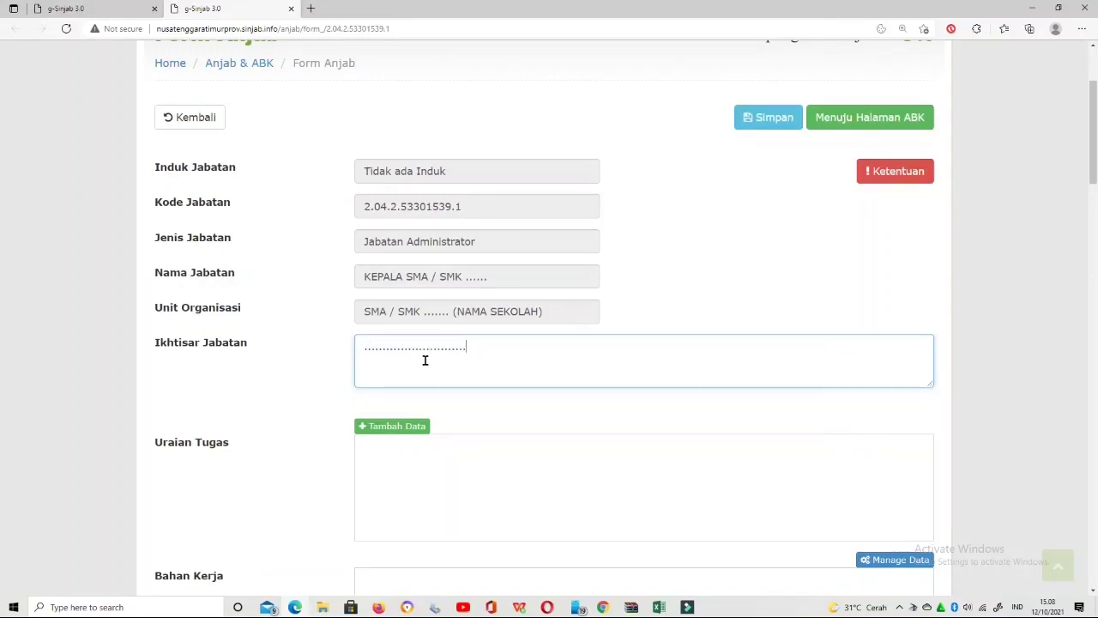
scroll(425, 361, "down", 1)
left_click(412, 377)
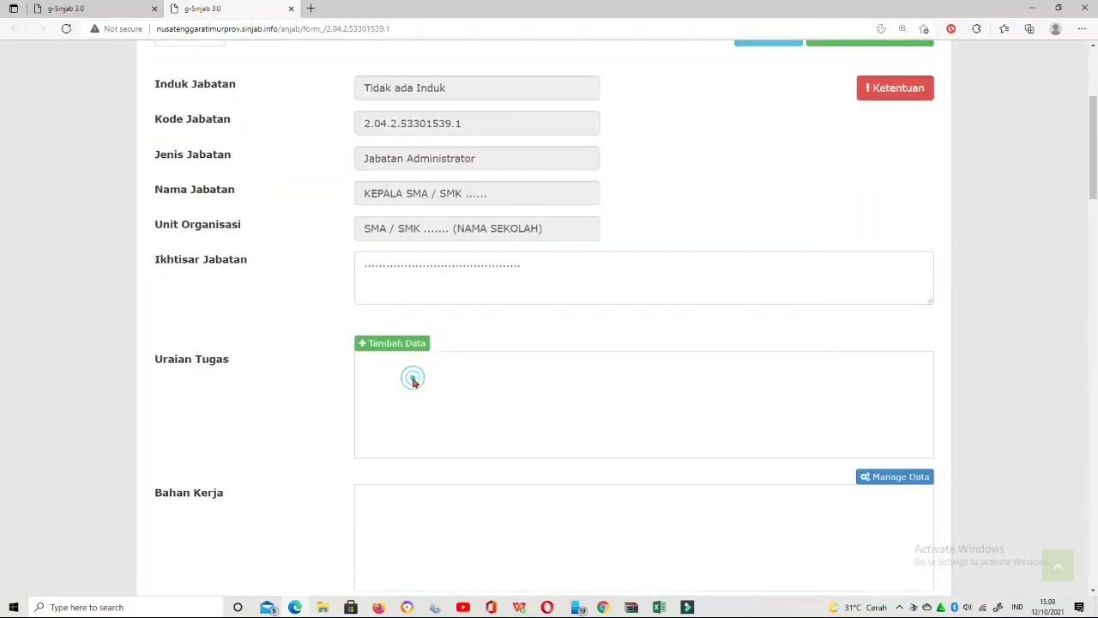
- Add an Uraian Tugas entry with dotted placeholder text as Tupoksi and Kegiatan as Satuan, and save it
left_click(378, 346)
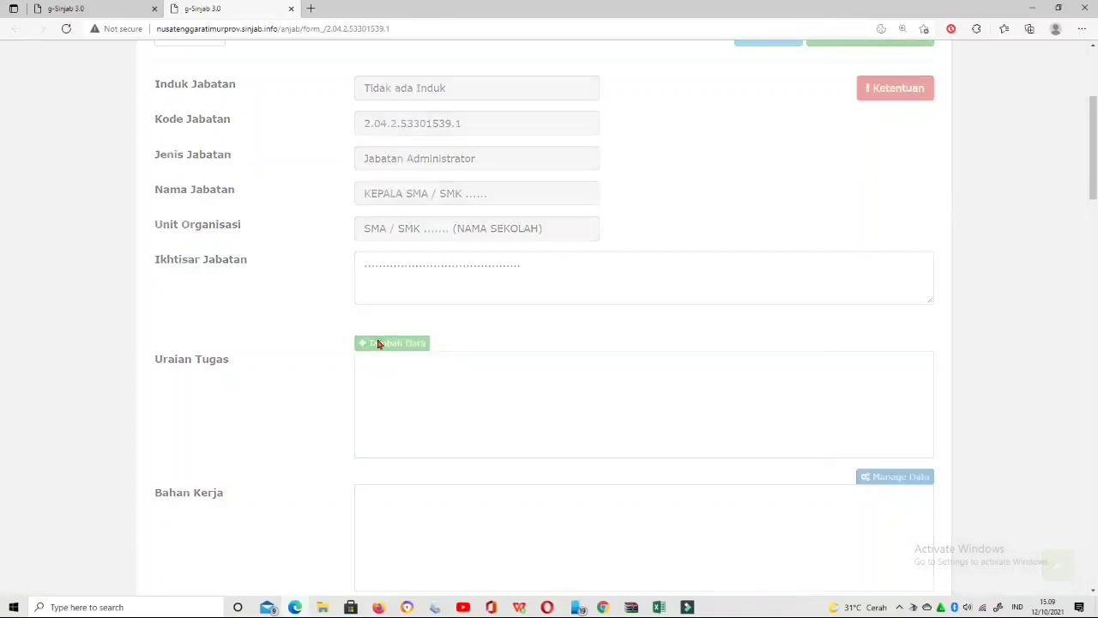
left_click(307, 154)
type(".")
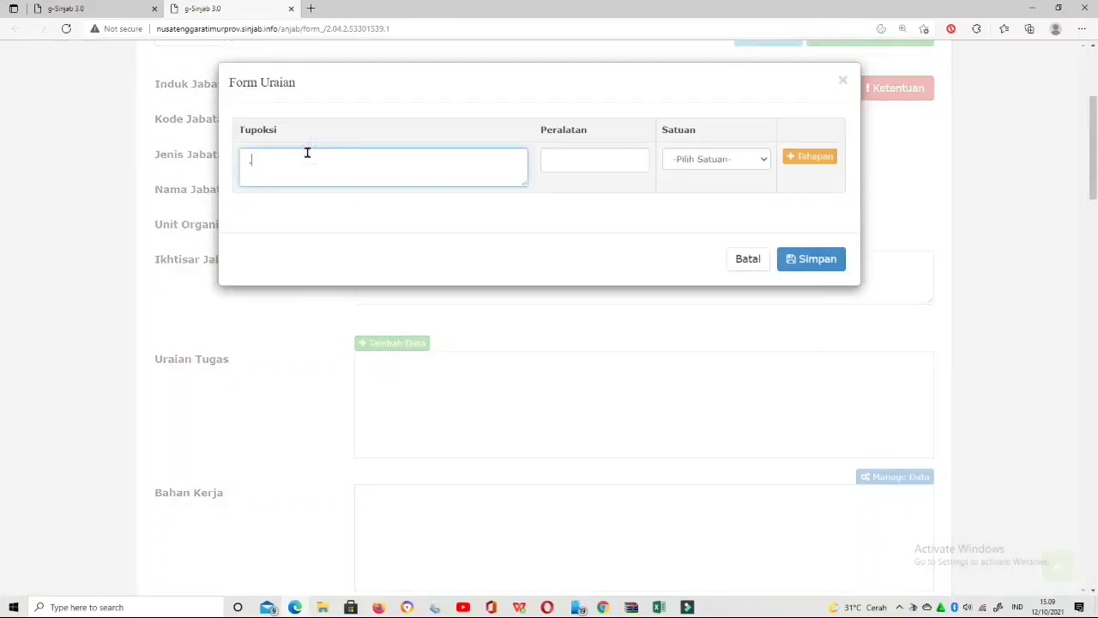
type("..........................")
left_click(760, 162)
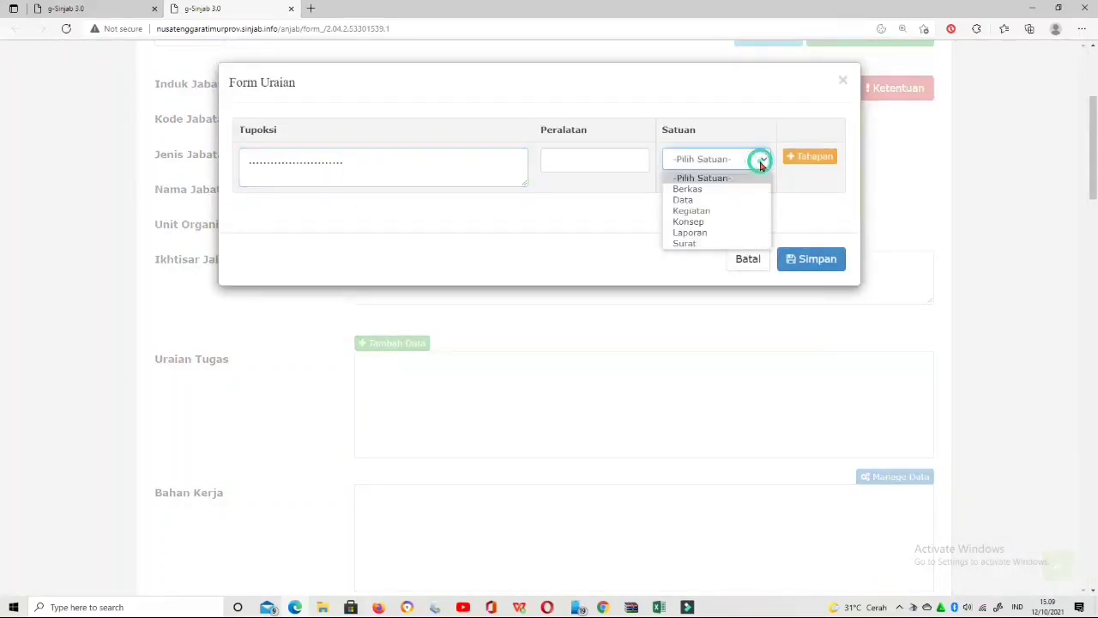
left_click(692, 212)
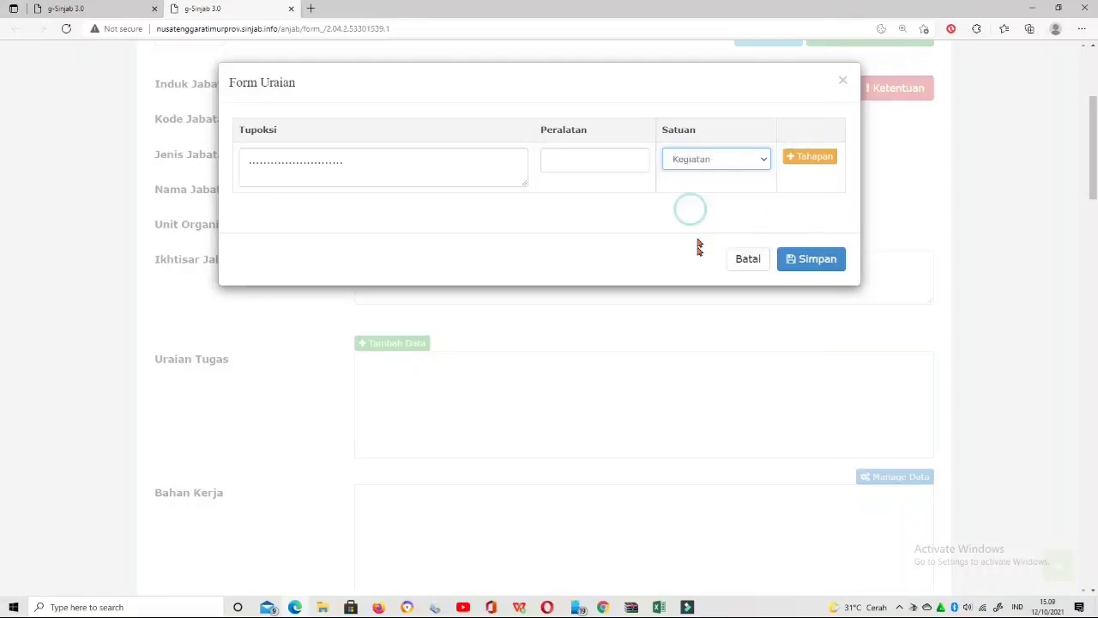
left_click(822, 260)
- Add a Bahan Kerja entry with dotted placeholders for the material and its Penggunaan dalam Tugas, and save it
scroll(718, 314, "down", 2)
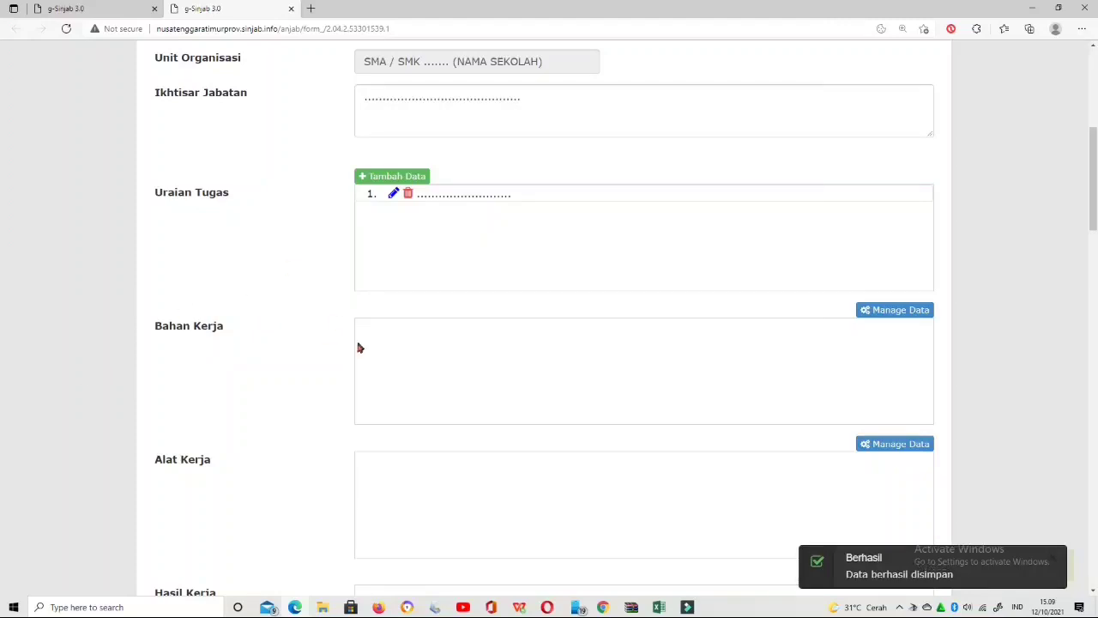
left_click(893, 310)
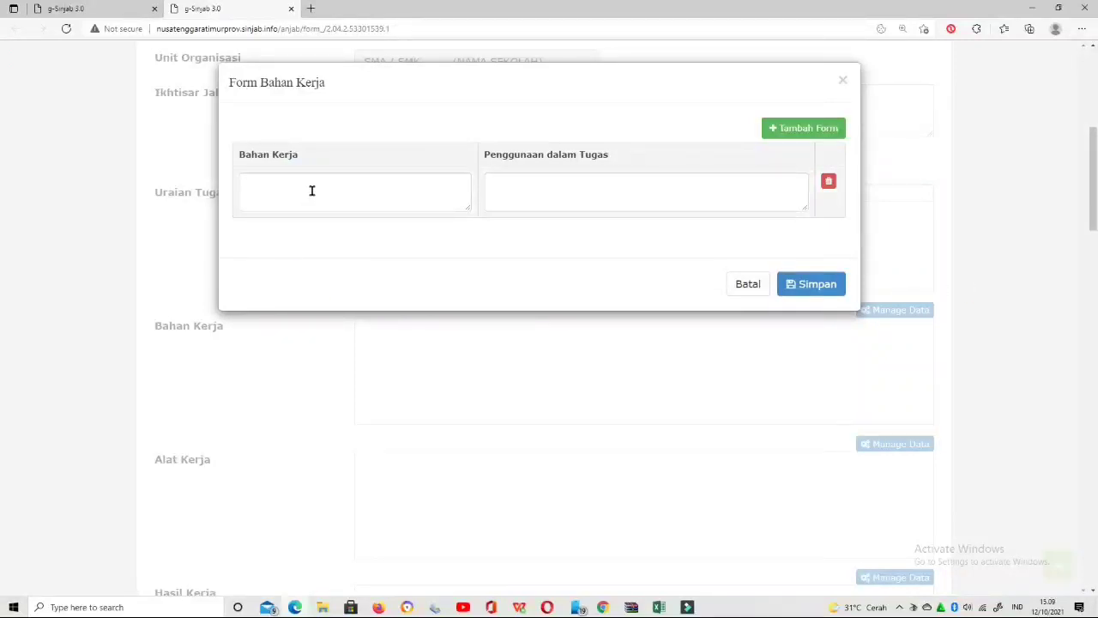
left_click(312, 190)
type("...................")
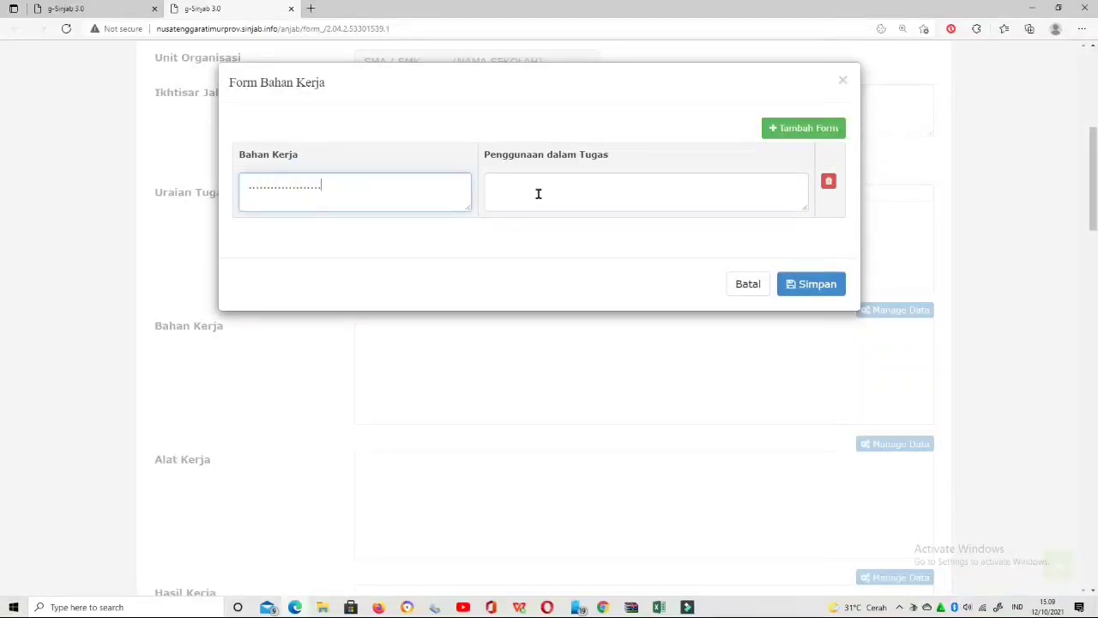
left_click(537, 192)
type("..........................")
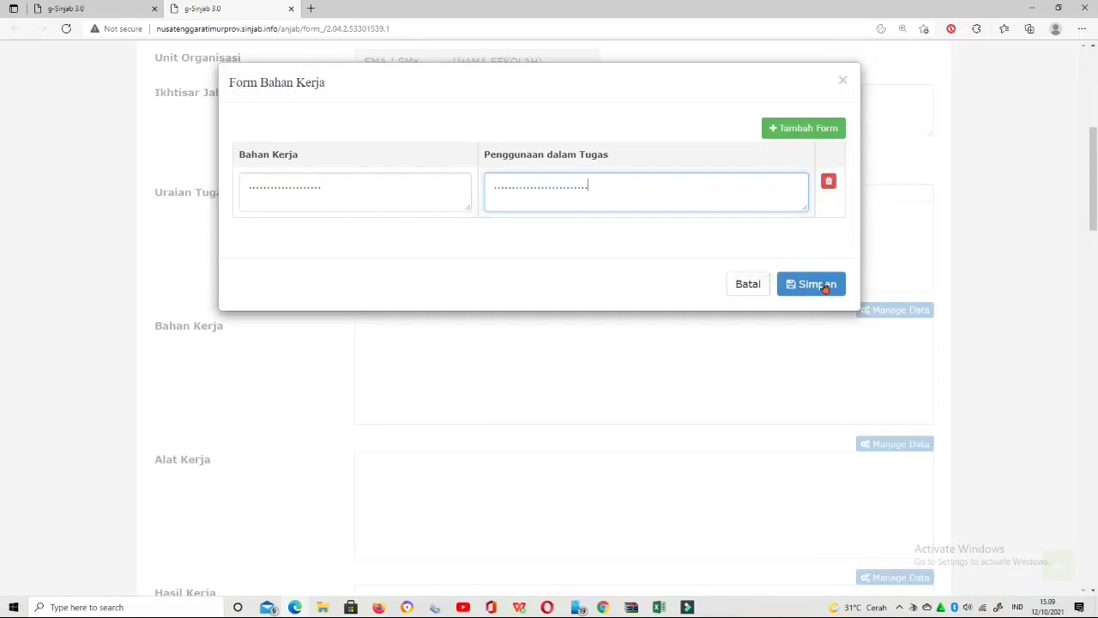
left_click(826, 284)
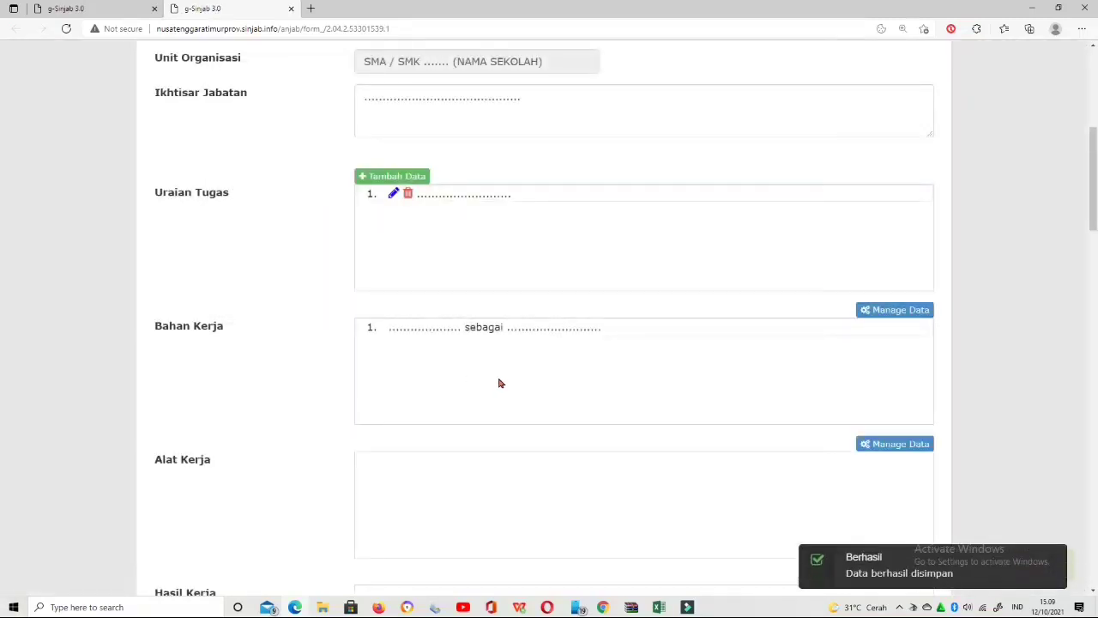
- Add an Alat Kerja entry with dotted placeholders for Perangkat Kerja and Penggunaan dalam Tugas, and save it
scroll(501, 383, "down", 2)
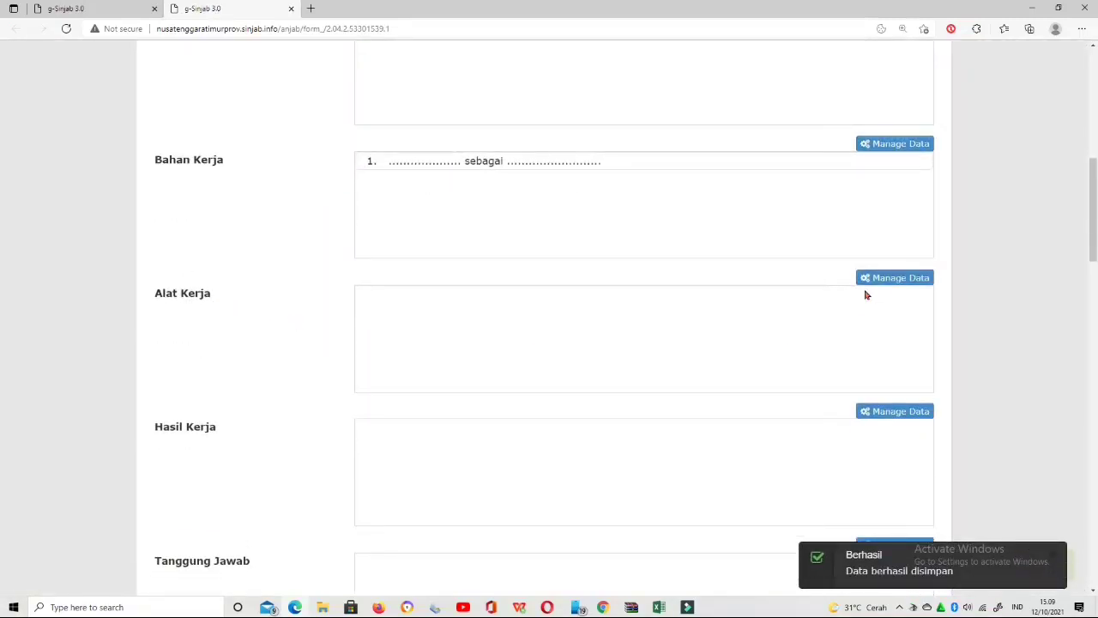
left_click(892, 280)
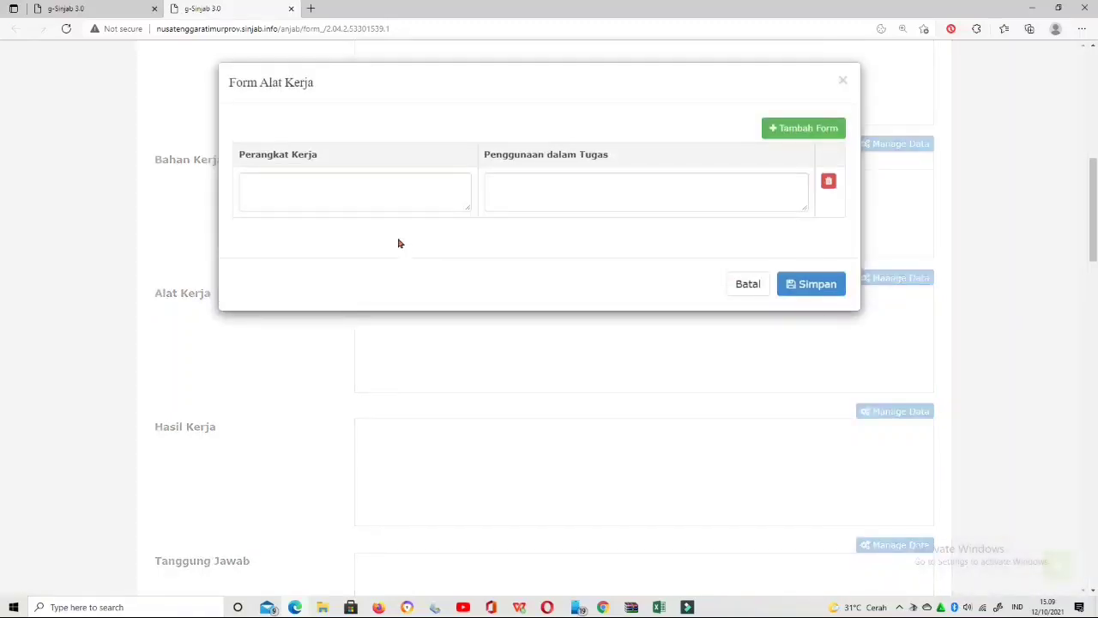
left_click(375, 187)
type("...................")
left_click(587, 200)
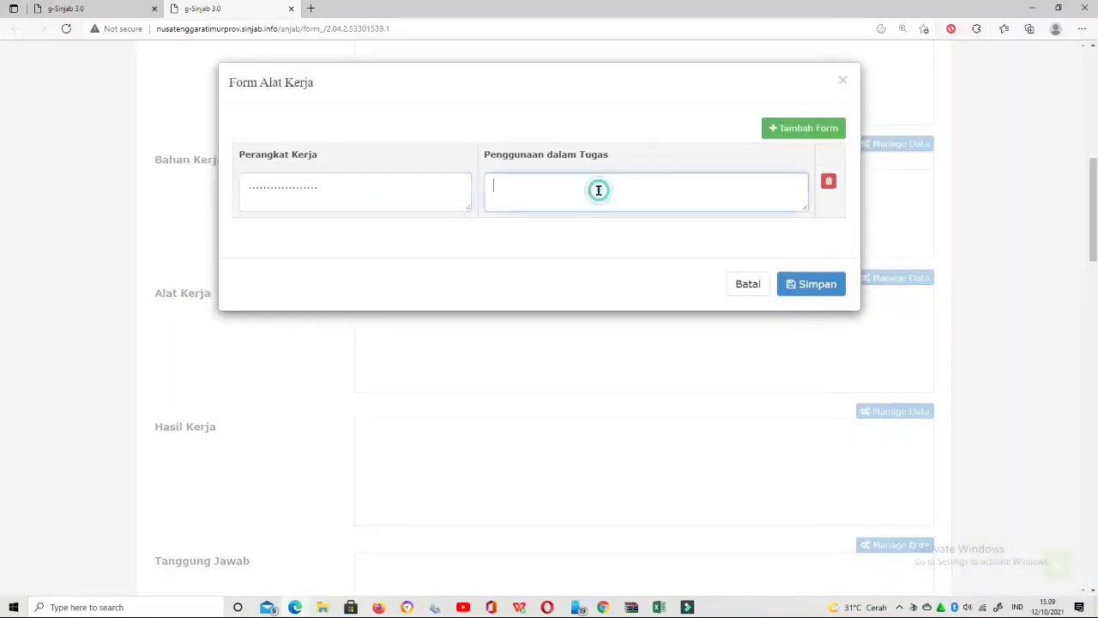
type("...................")
left_click(817, 290)
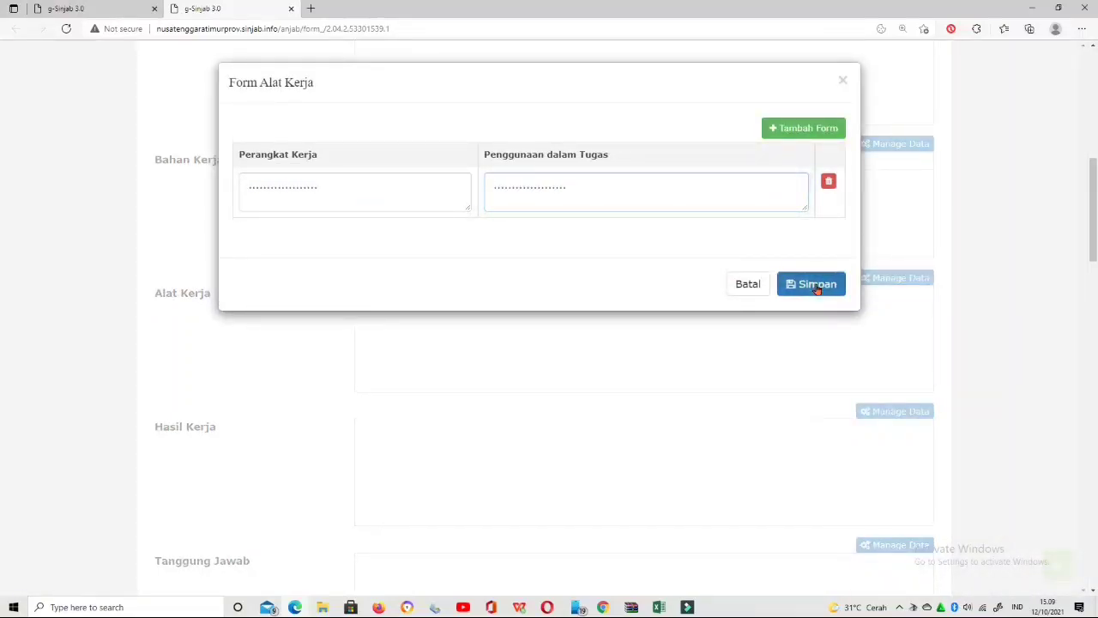
- Add a Hasil Kerja entry with dotted placeholders for the result and Prestasi yang diharapkan, and save it
scroll(646, 402, "down", 2)
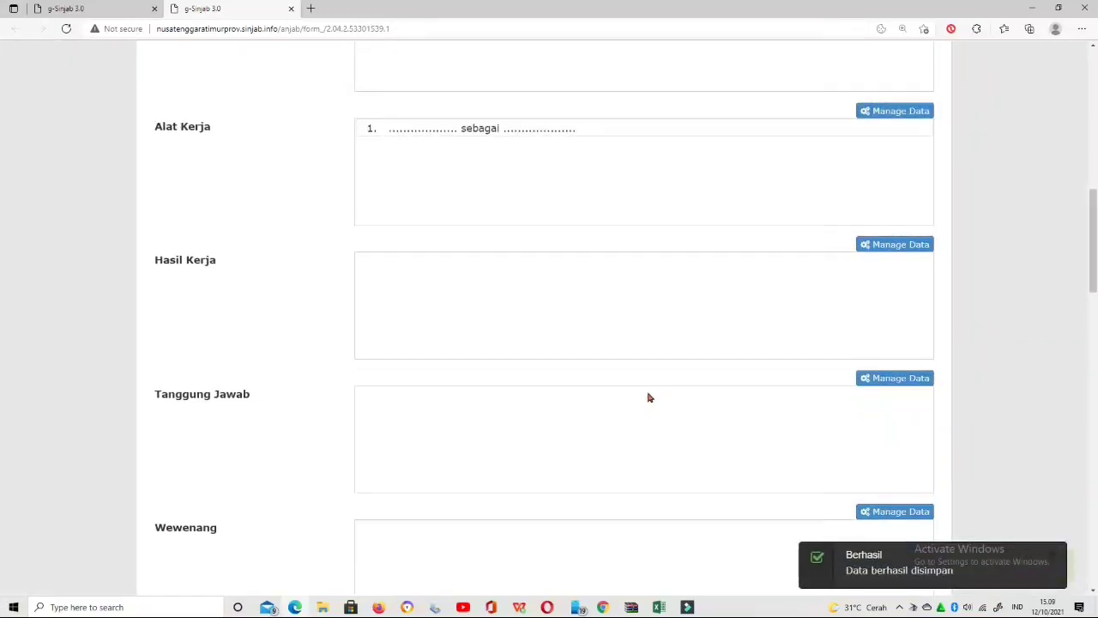
left_click(898, 245)
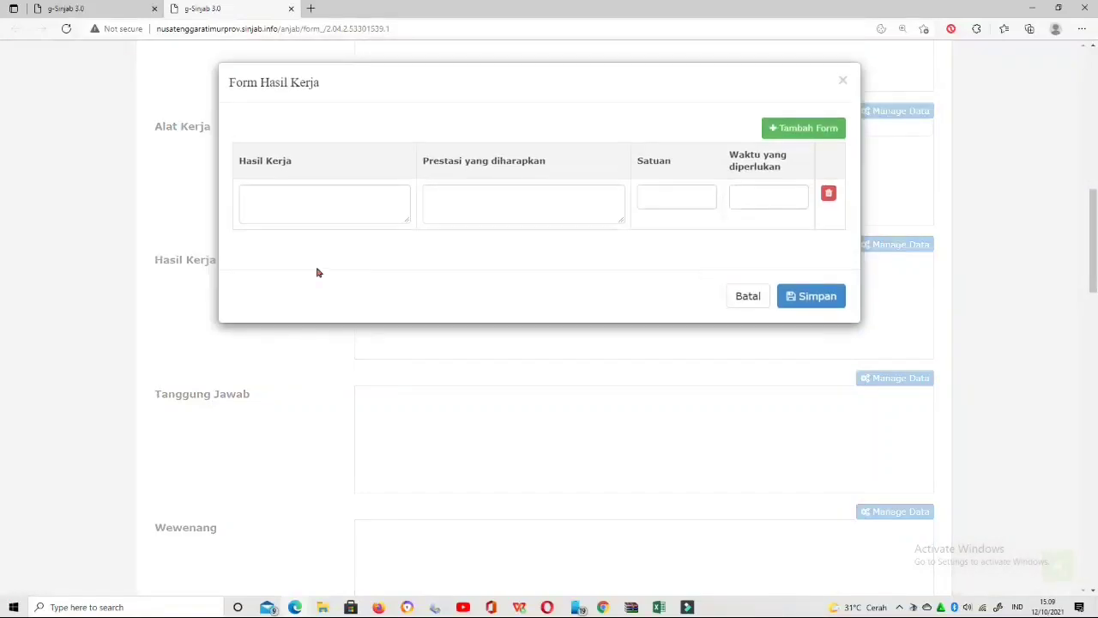
left_click(320, 213)
type("...............")
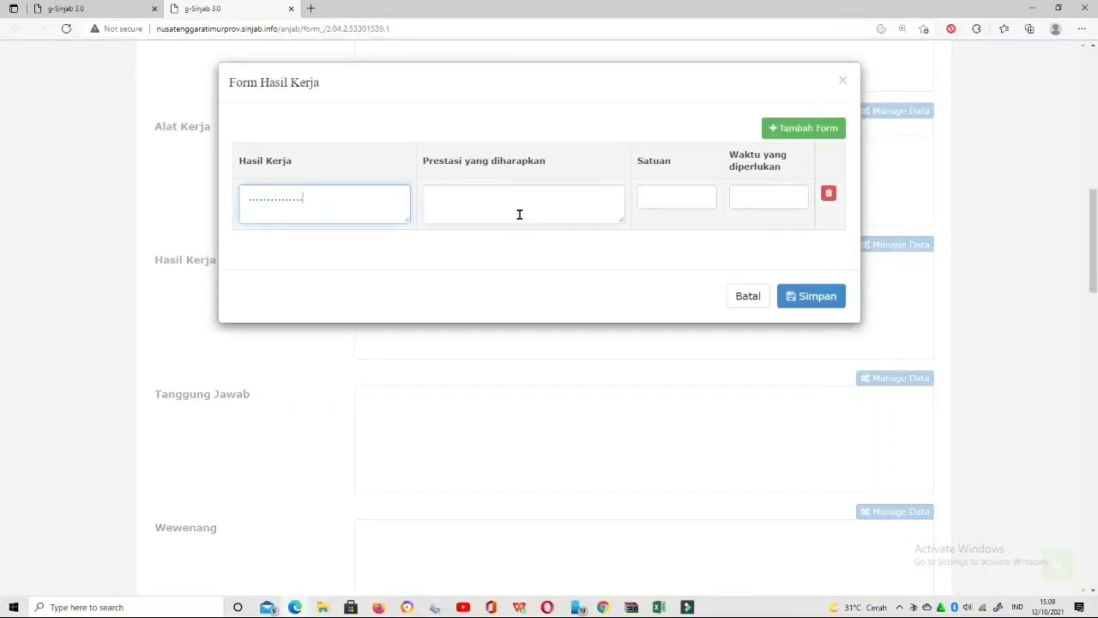
left_click(520, 215)
type(".........................")
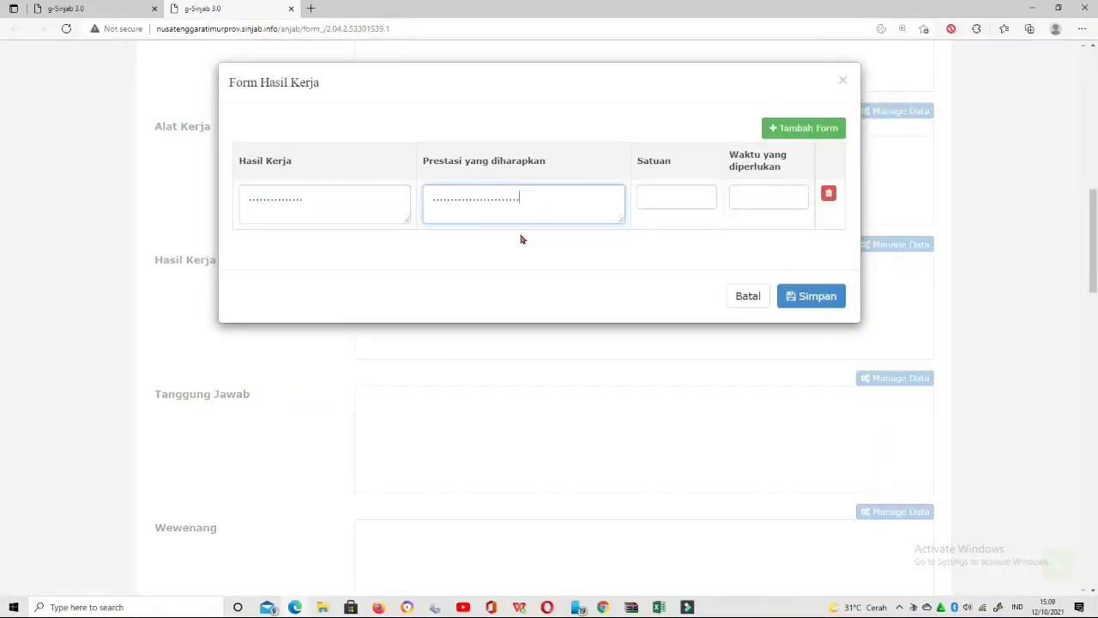
left_click(825, 301)
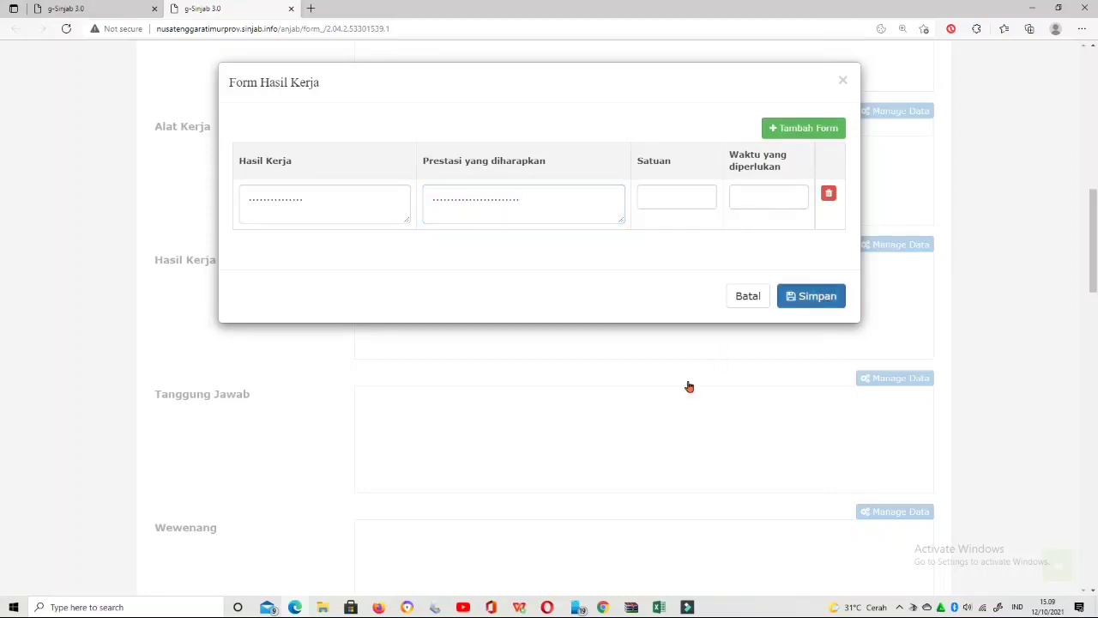
- Add a first Tanggung Jawab entry with dotted placeholder text and save it
scroll(695, 378, "down", 1)
scroll(695, 378, "down", 2)
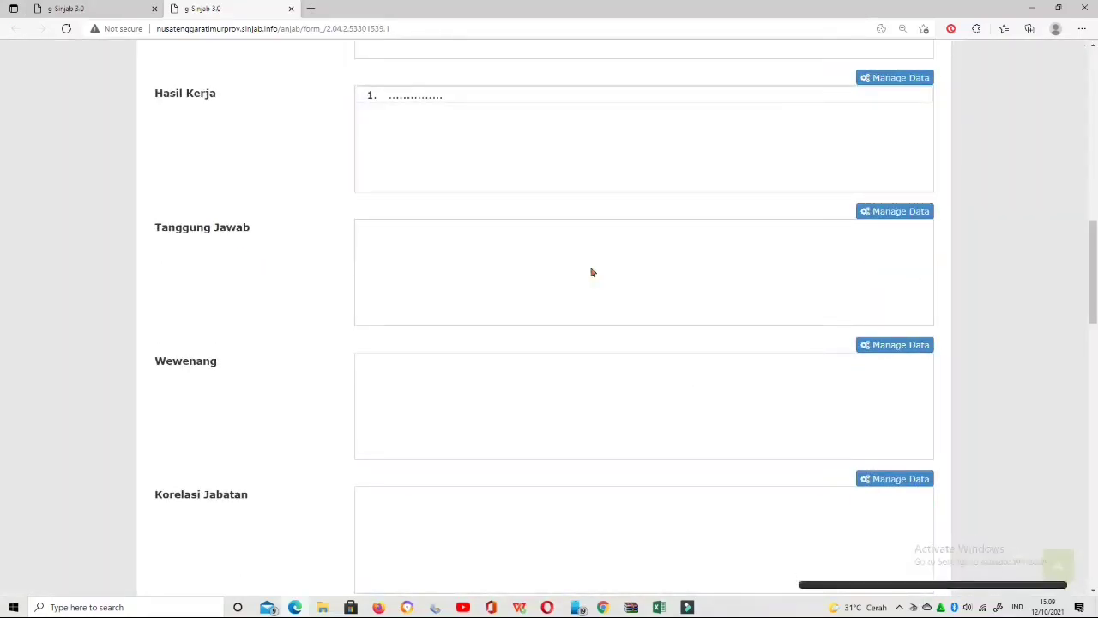
left_click(881, 215)
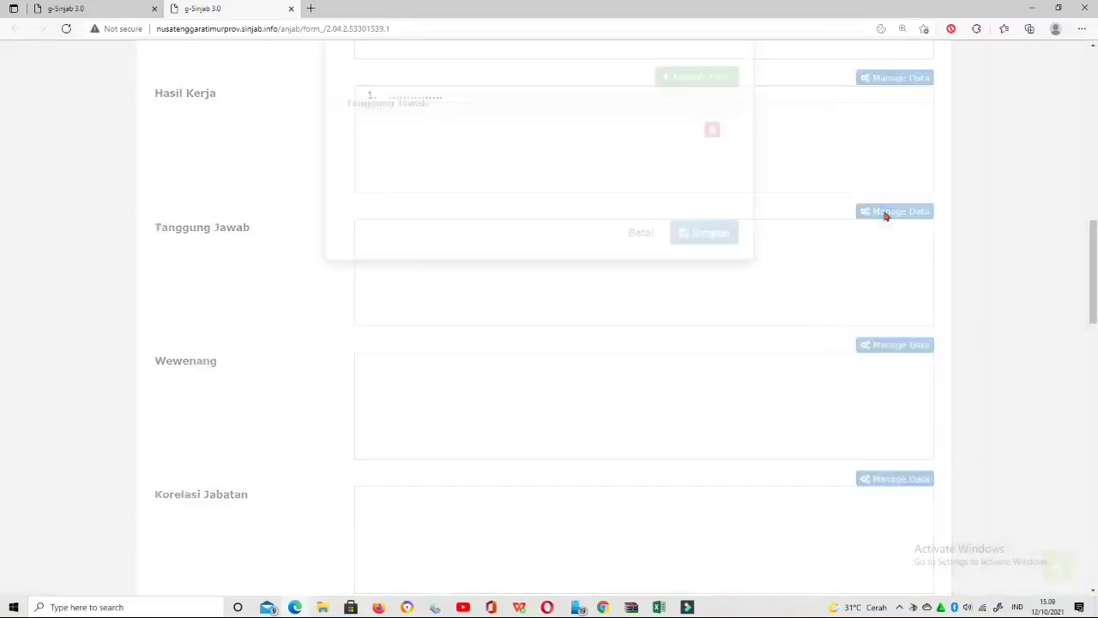
left_click(430, 186)
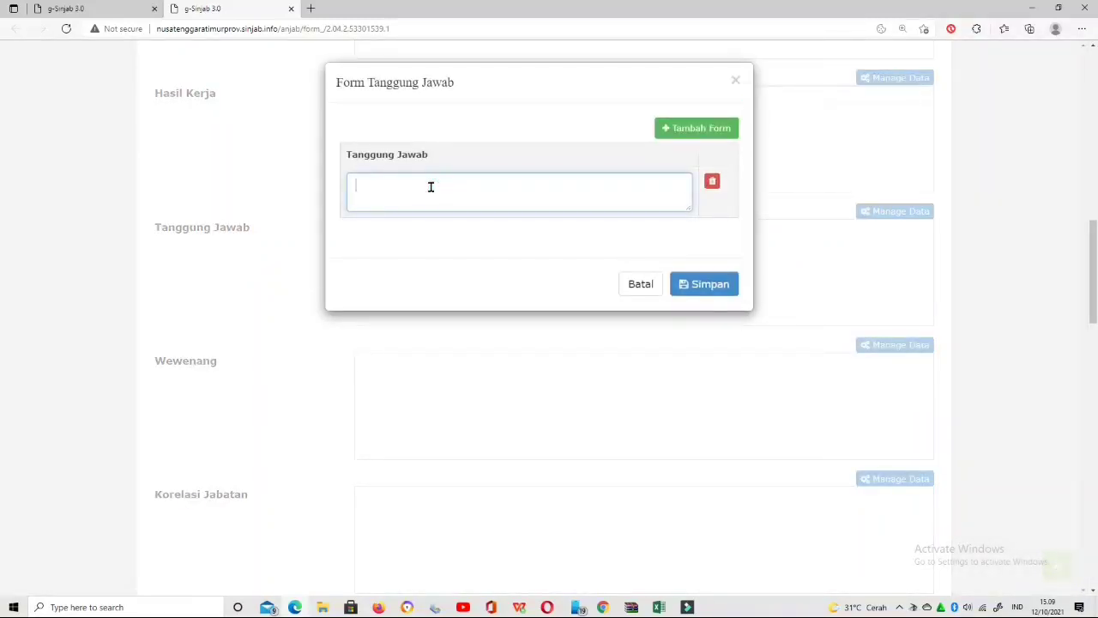
type("....................")
left_click(707, 284)
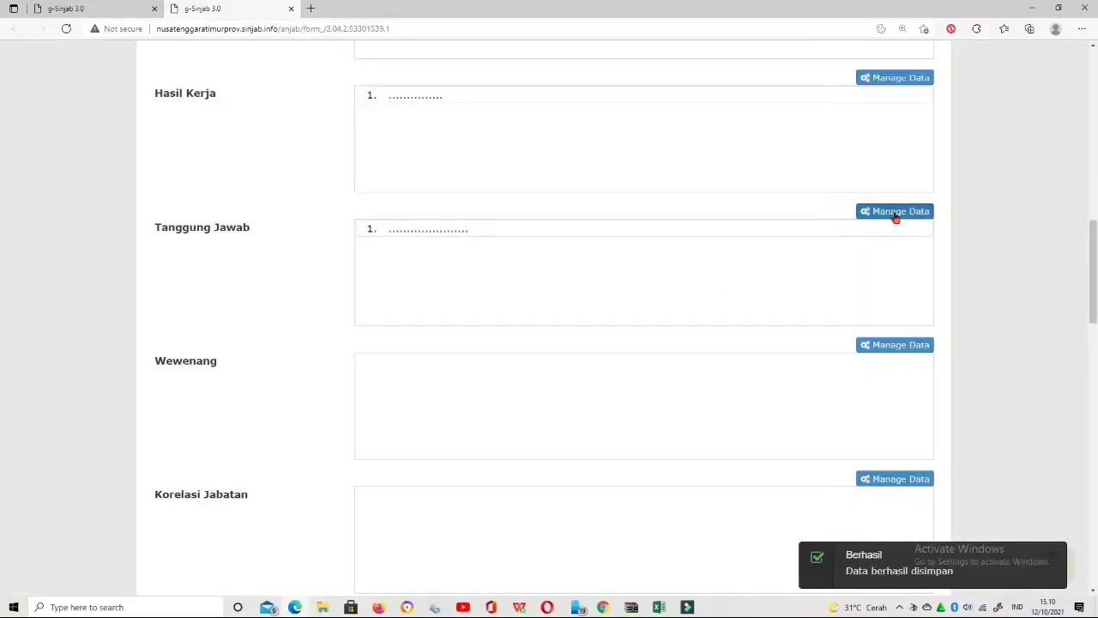
- Reopen the Tanggung Jawab data and add five more empty entry rows
left_click(895, 216)
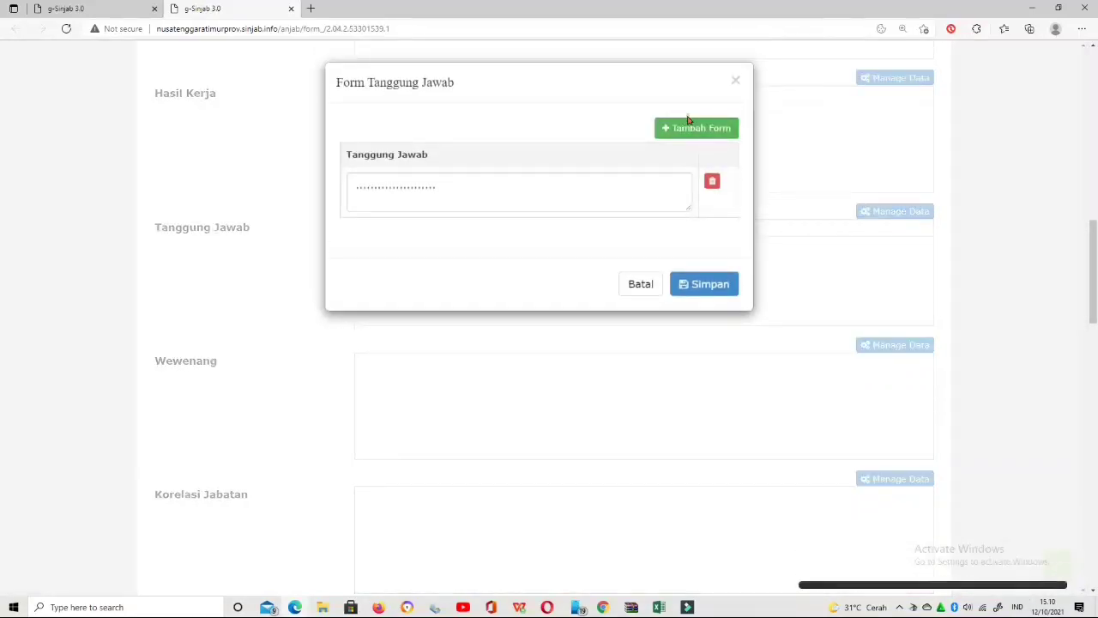
double_click(688, 117)
left_click(713, 128)
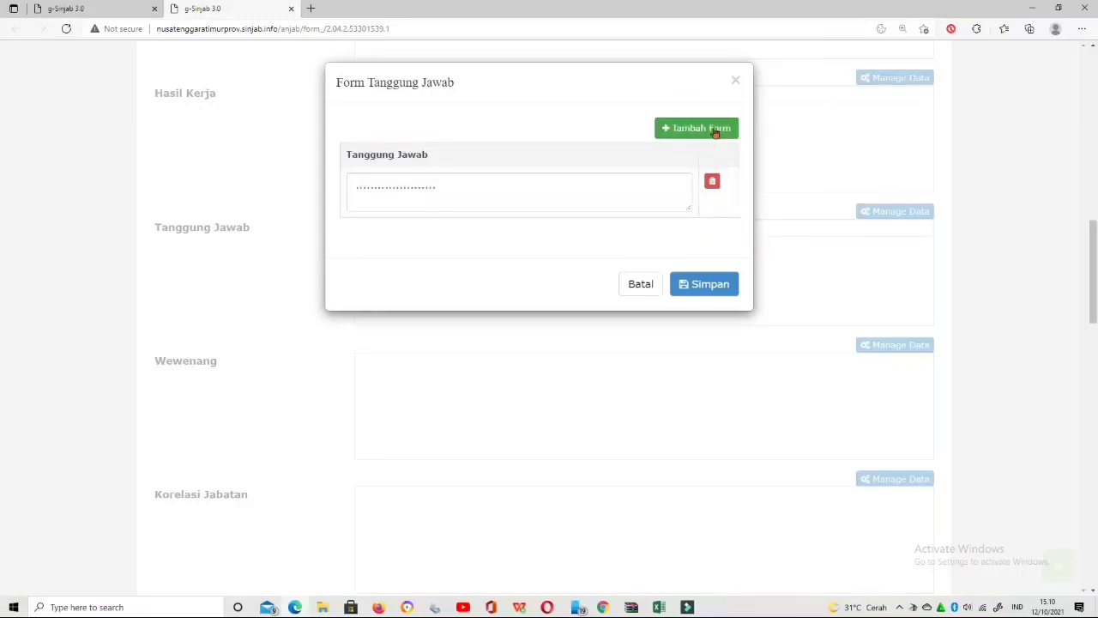
left_click(716, 133)
left_click(715, 133)
left_click(715, 133)
left_click(715, 128)
- Fill the second to fifth Tanggung Jawab rows with dotted placeholders and save the form
left_click(483, 235)
type(".")
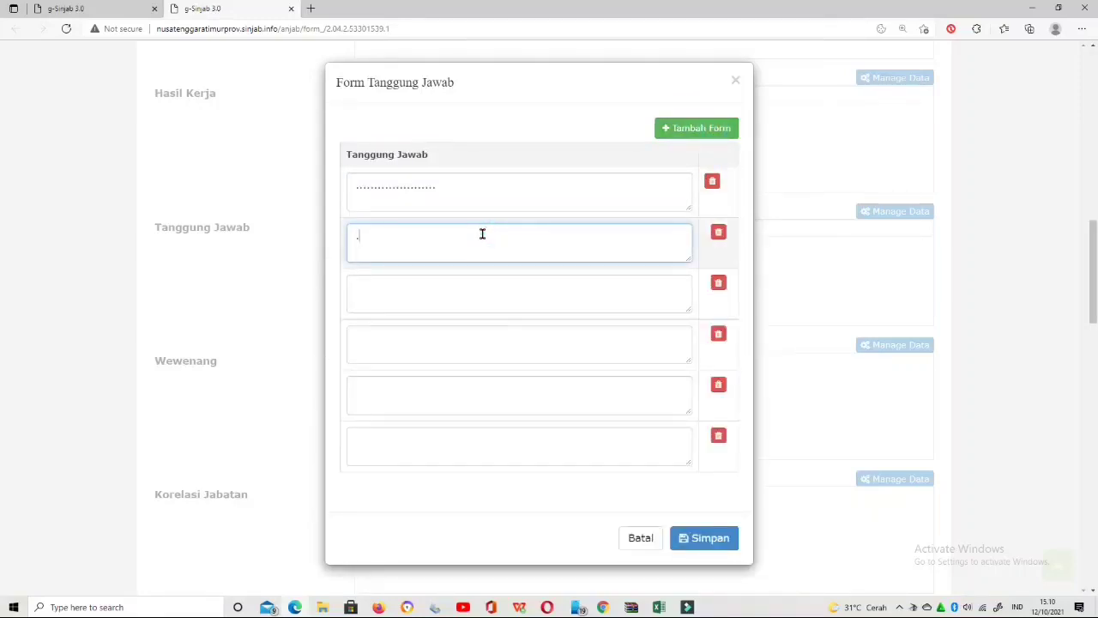
type("........................")
left_click(444, 291)
type("......................")
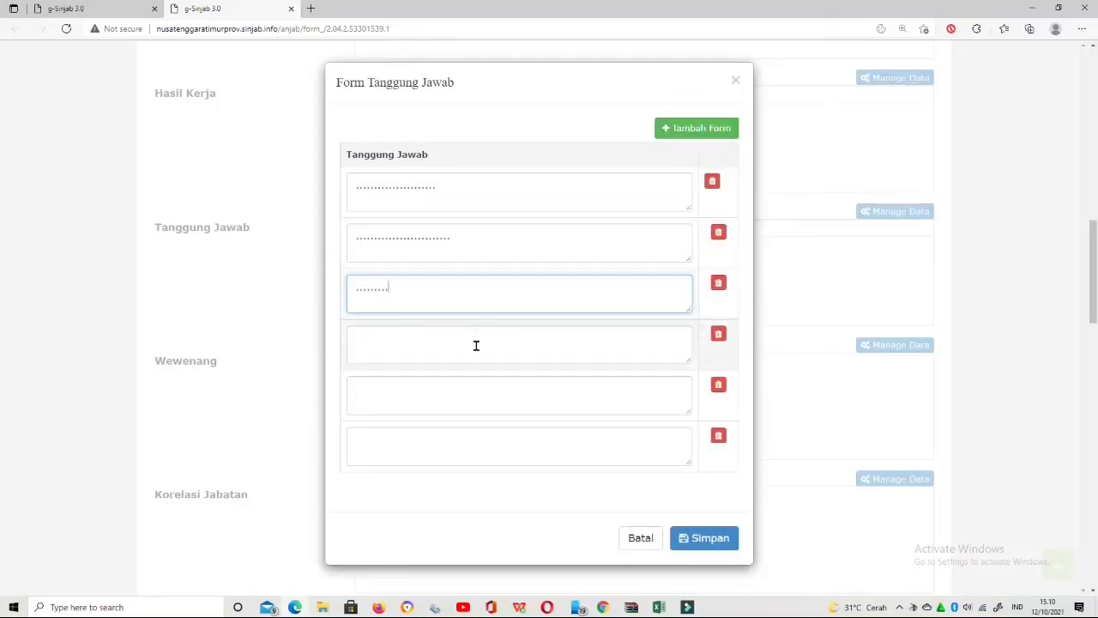
left_click(473, 355)
type("......")
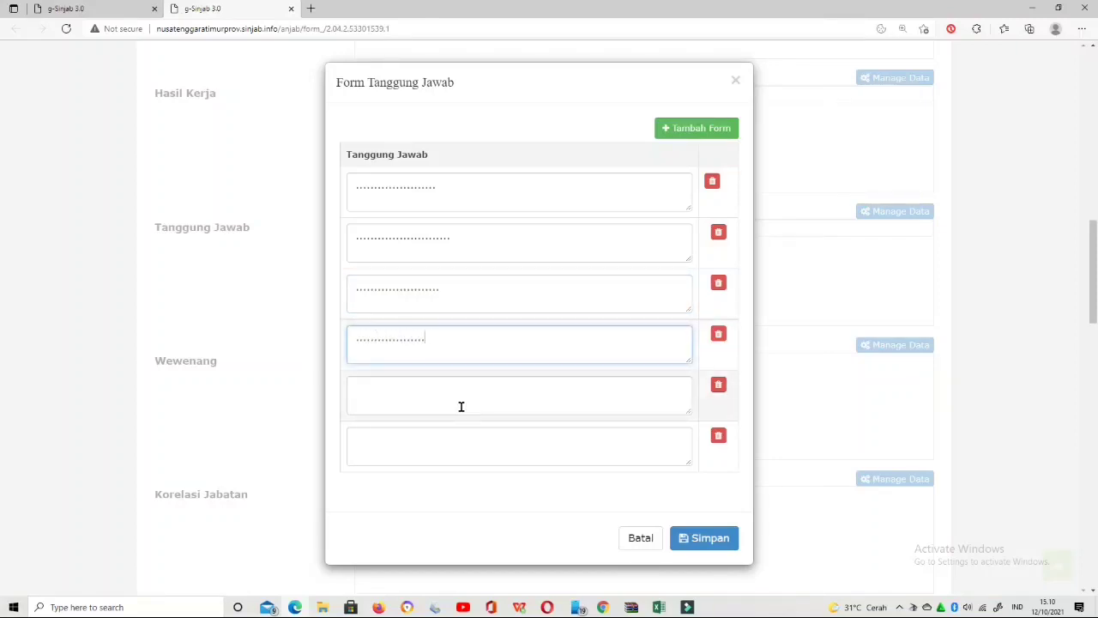
type("...........")
left_click(460, 407)
type(".................")
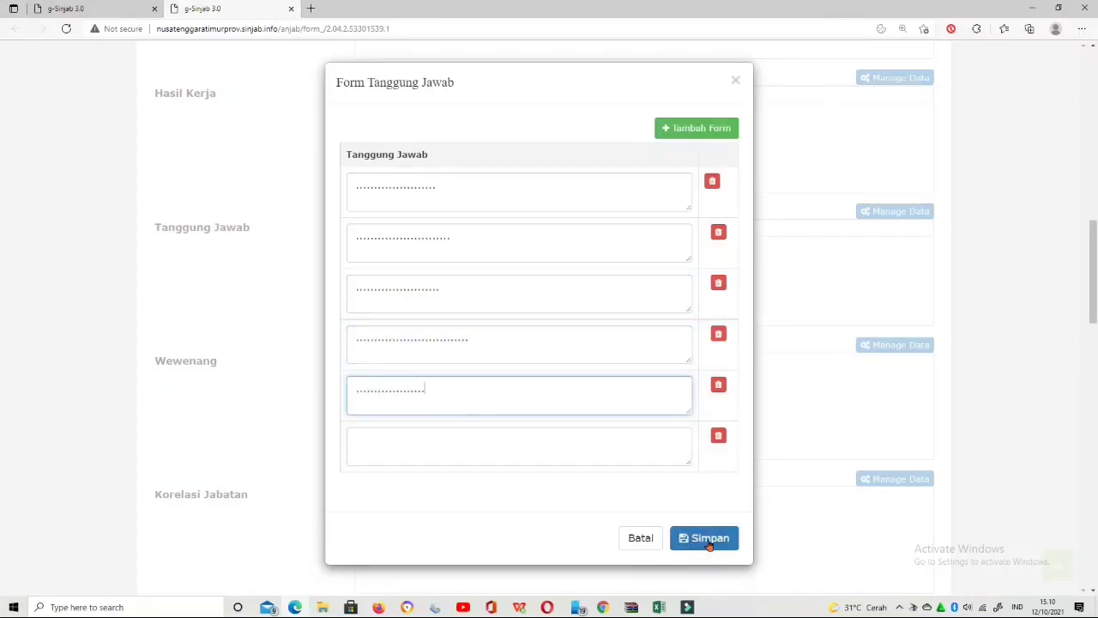
left_click(709, 539)
- Open the Wewenang data form and add four extra entry rows
scroll(361, 386, "down", 2)
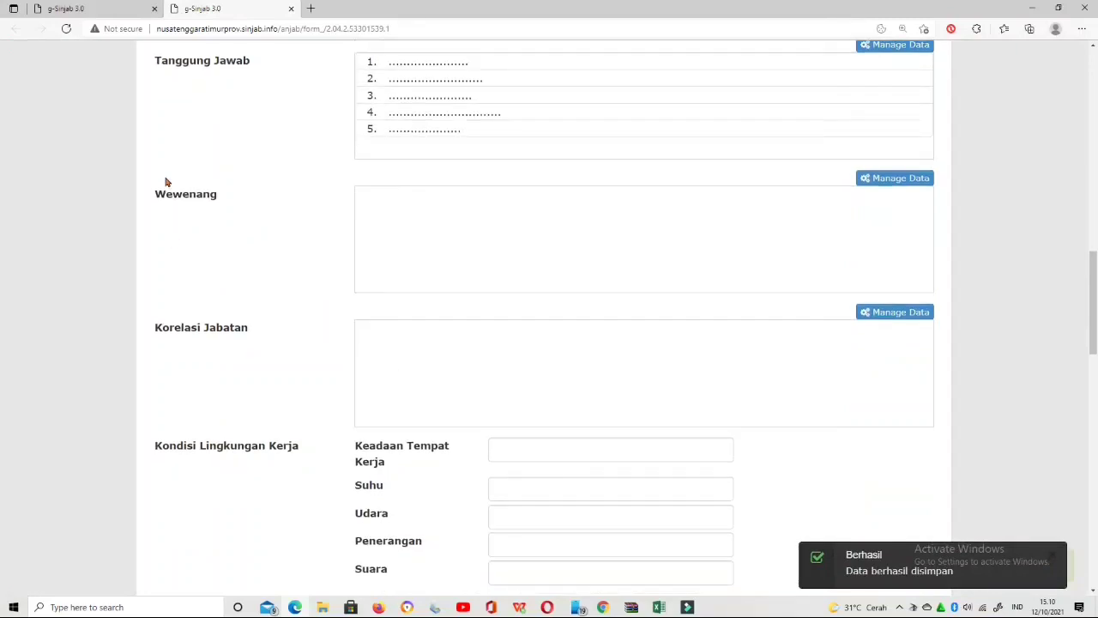
left_click(873, 181)
left_click(697, 129)
left_click(697, 129)
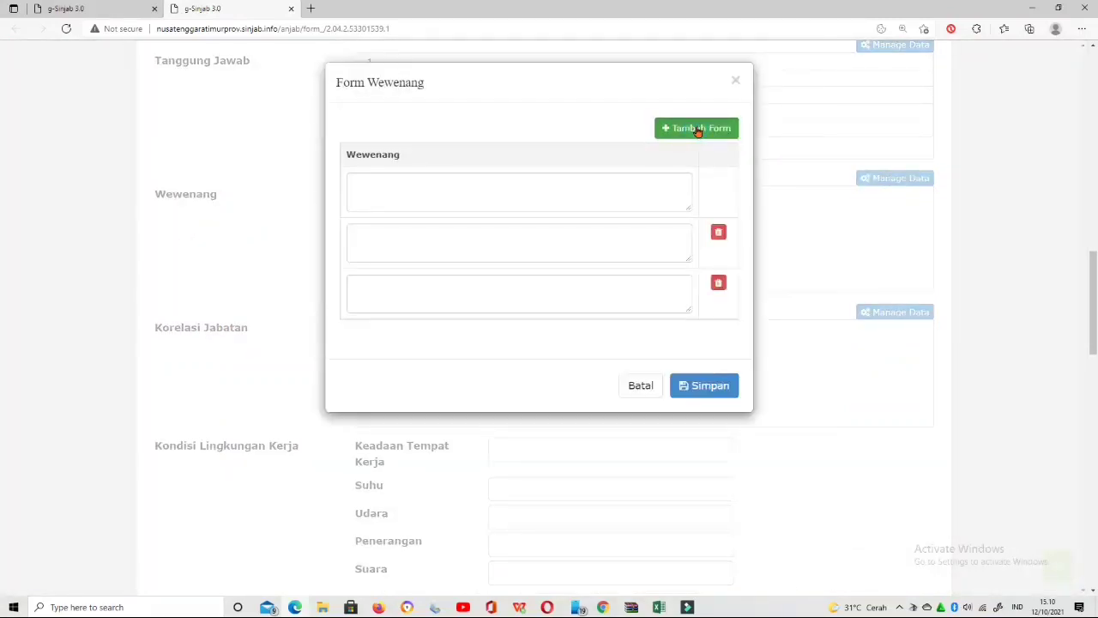
double_click(698, 130)
- Fill all five Wewenang rows with dotted placeholder text and save the form
left_click(522, 198)
type("................")
left_click(451, 252)
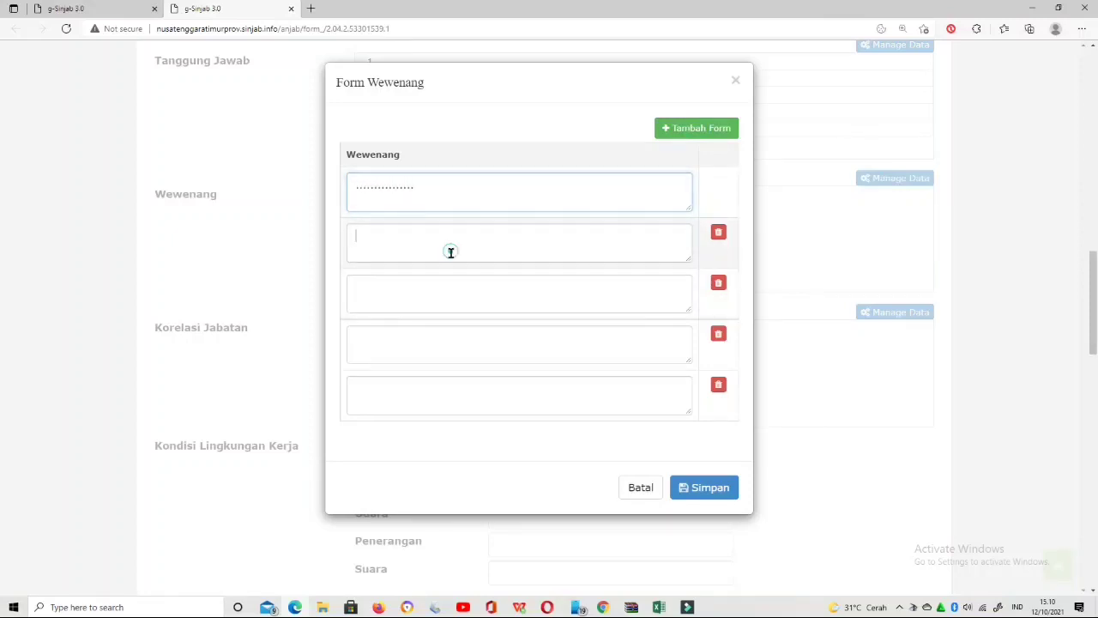
type("................")
left_click(454, 298)
type(".")
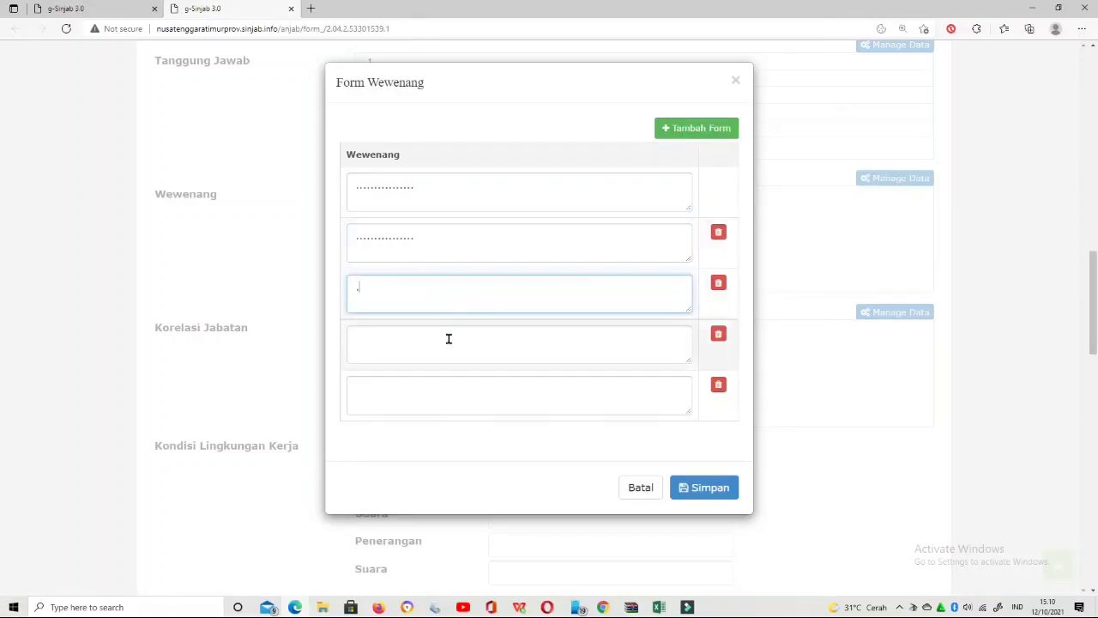
type("...................")
left_click(449, 338)
type(".................")
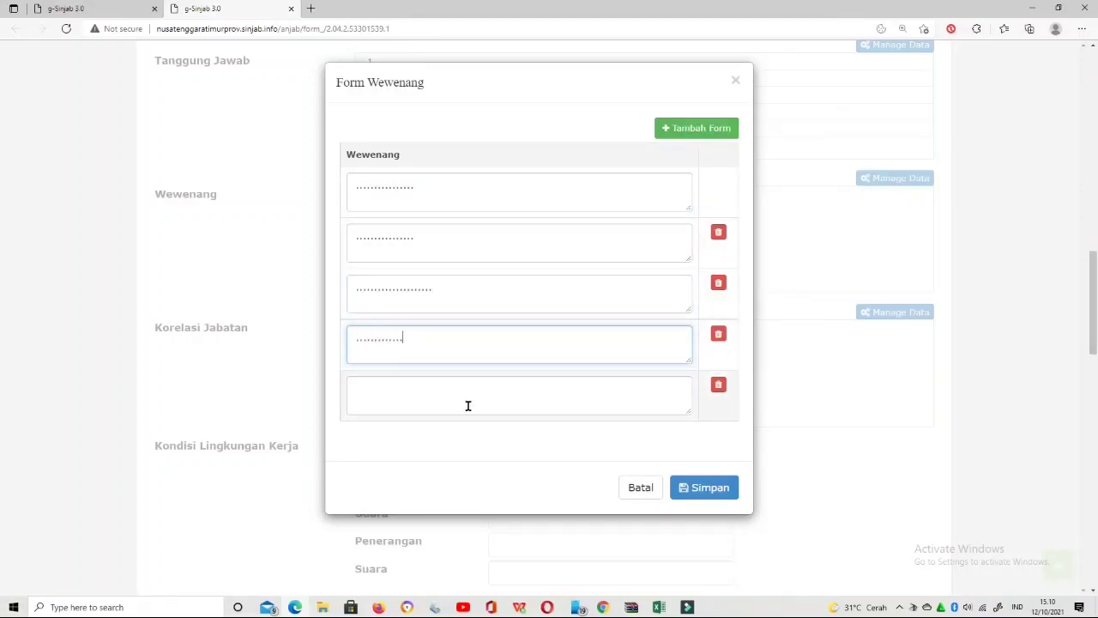
left_click(468, 405)
type("............")
left_click(719, 489)
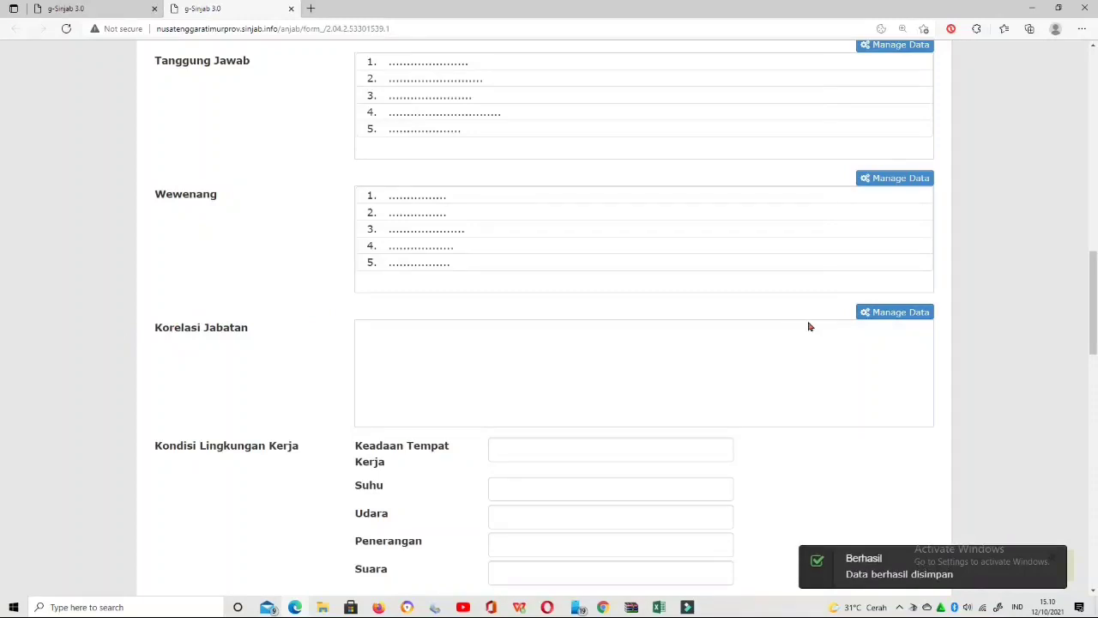
- Open the Korelasi Jabatan data and fill the first row with "Atasan Lansung", "Nama Unit" and "Masukan, saran dan kritik"
left_click(896, 313)
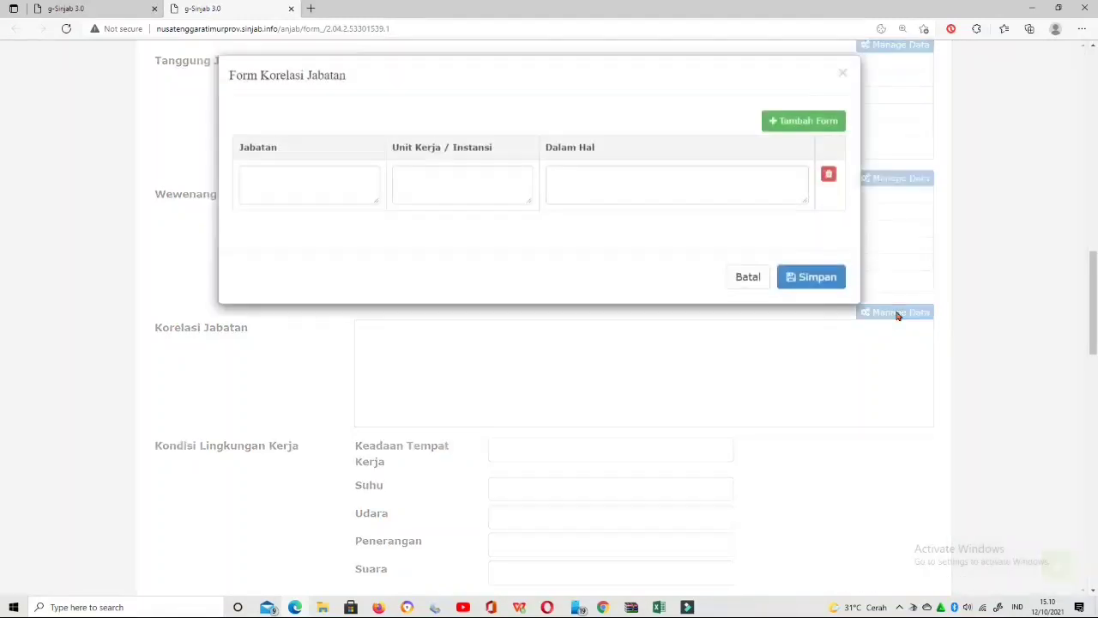
left_click(259, 182)
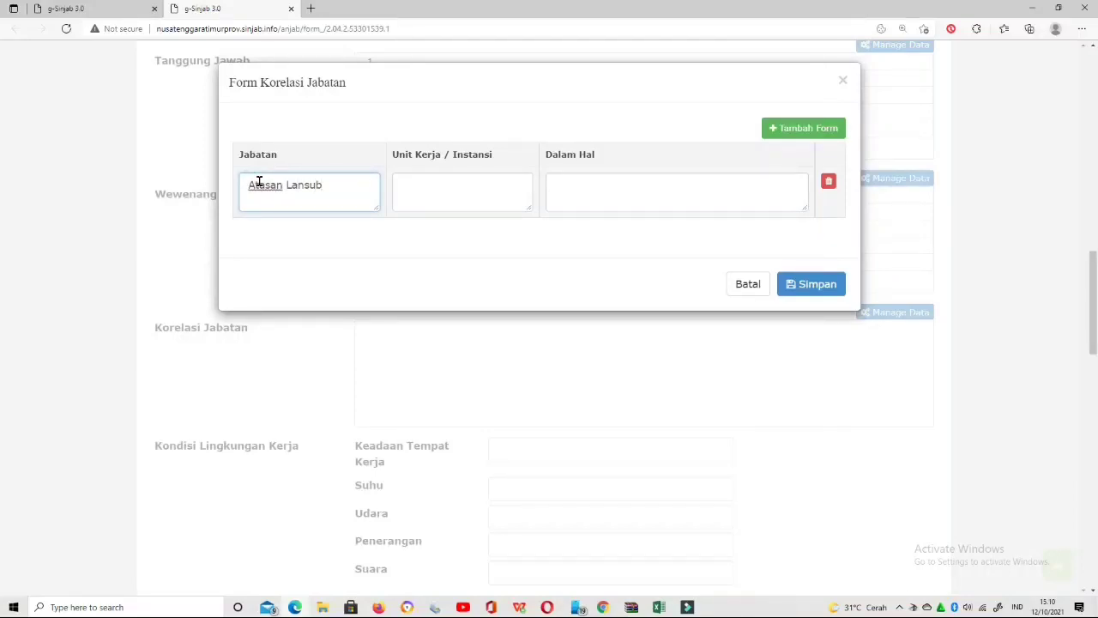
key("BackSpace")
left_click(423, 182)
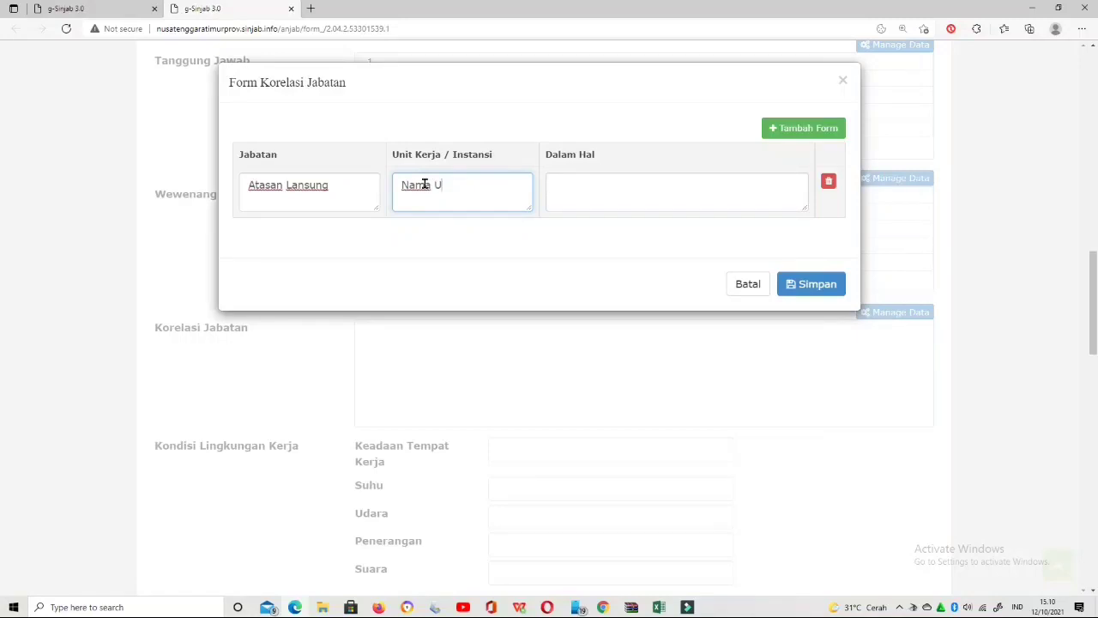
left_click(572, 181)
type("Masukan")
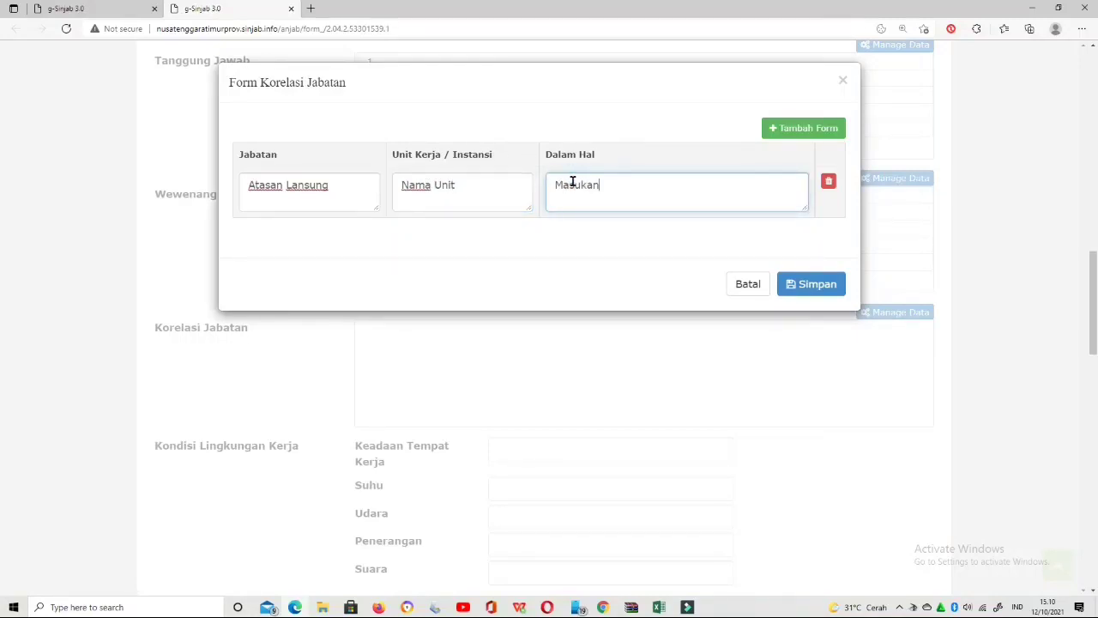
type(", saran dan kritik")
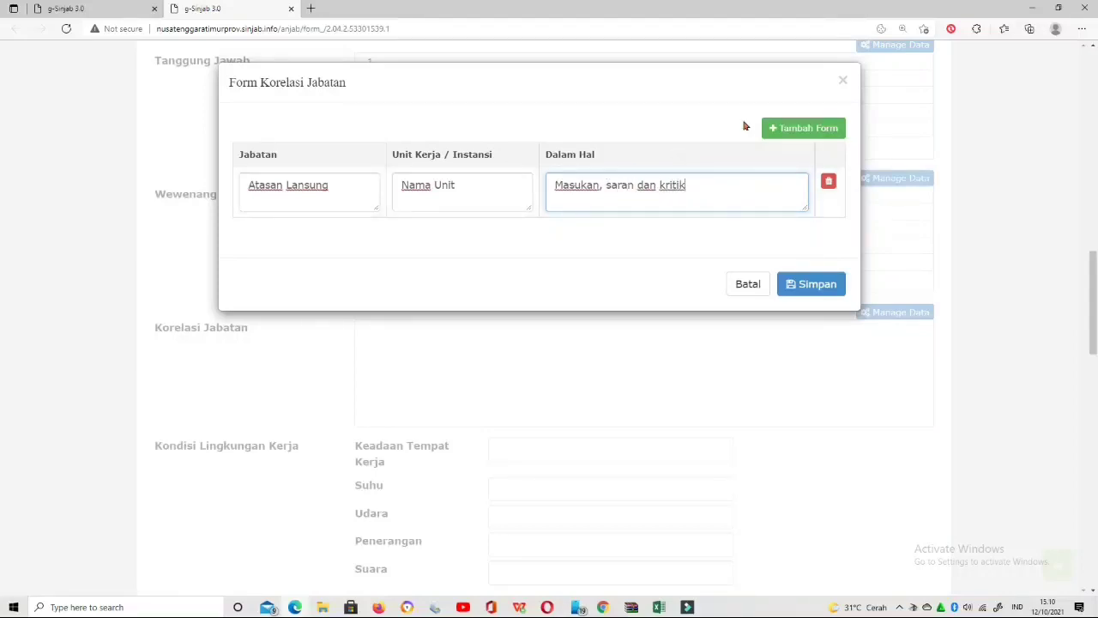
- Add a second Korelasi Jabatan row with unit "Nama Unit" and correct the first row's Jabatan to "Atasan Langsung"
left_click(782, 129)
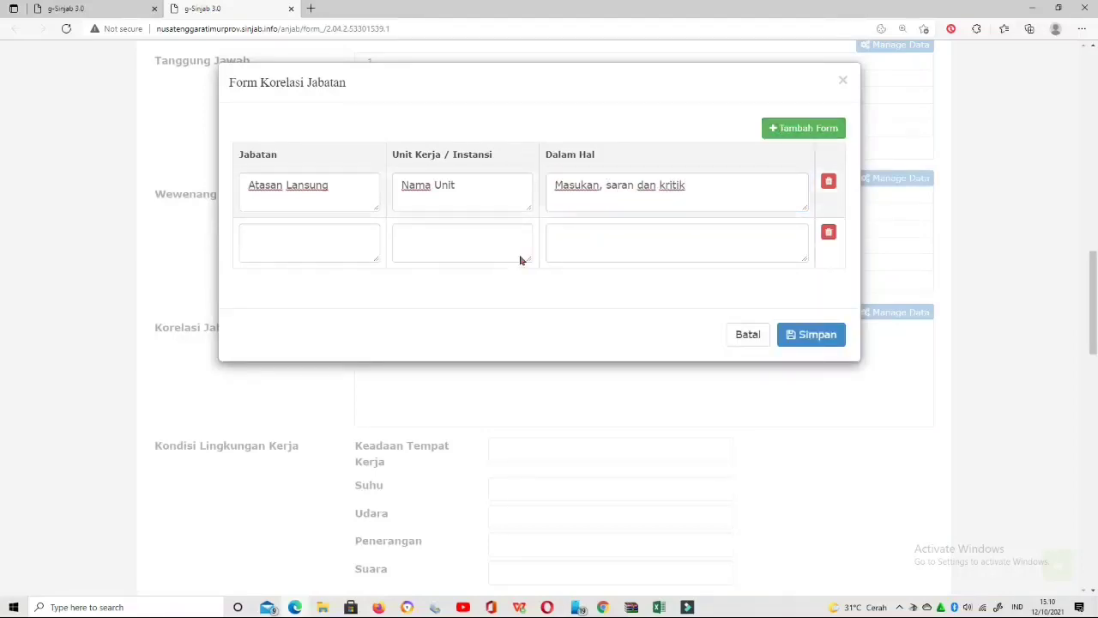
left_click(454, 239)
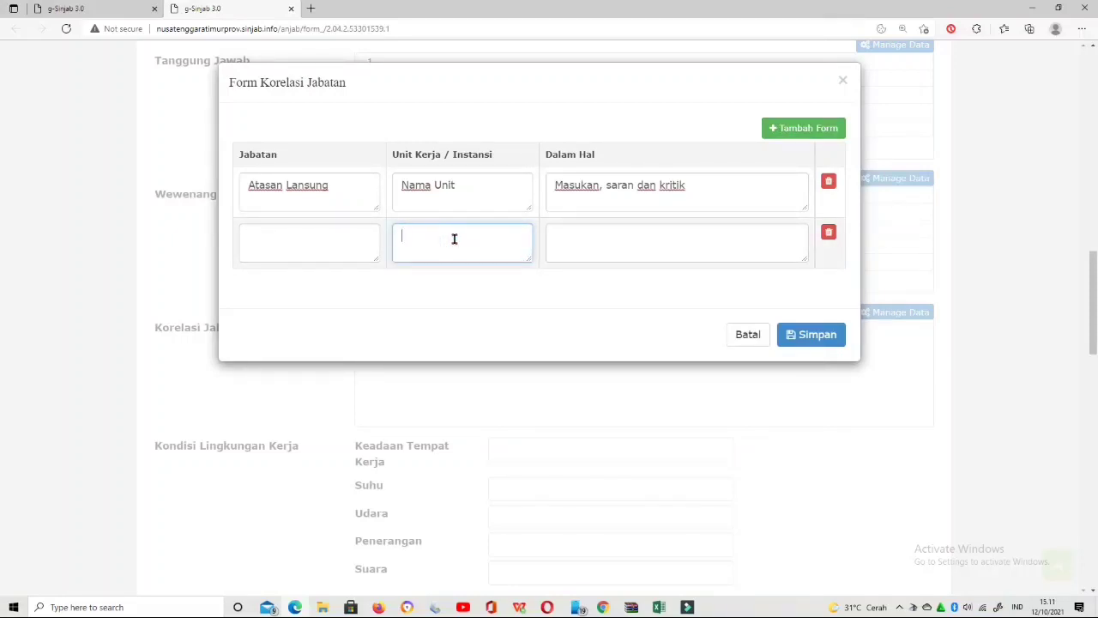
type("Nama Unit")
left_click(264, 238)
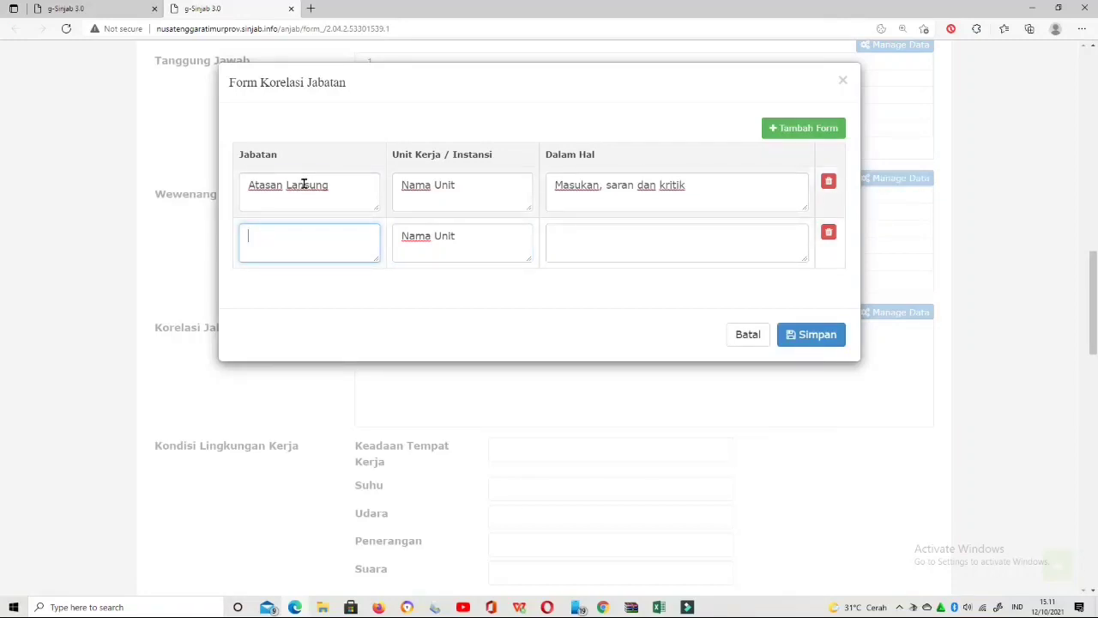
left_click(305, 185)
type("g")
- Complete the second Korelasi Jabatan row with Jabatan "selevel" and Dalam Hal "Koordinasi", and save the form
left_click(296, 236)
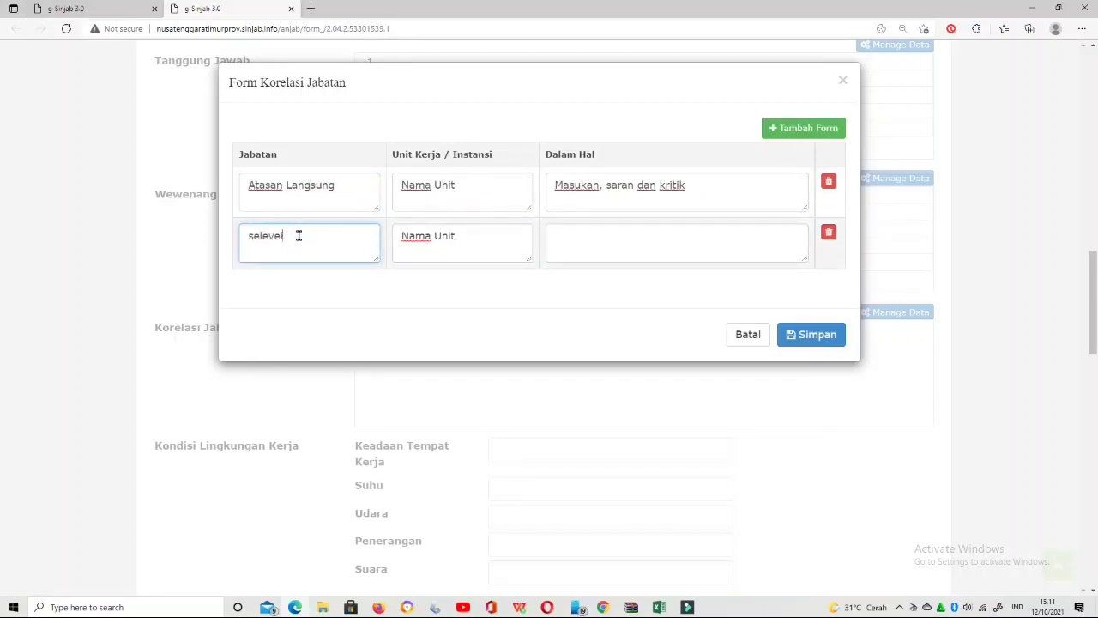
left_click(679, 250)
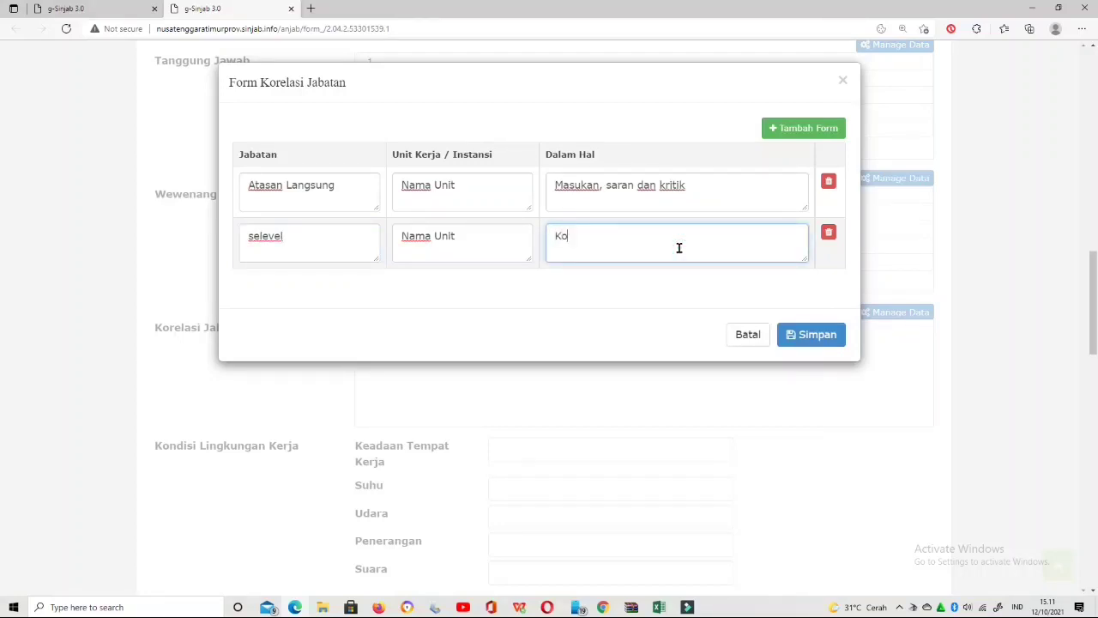
type("Koordinasi")
left_click(826, 335)
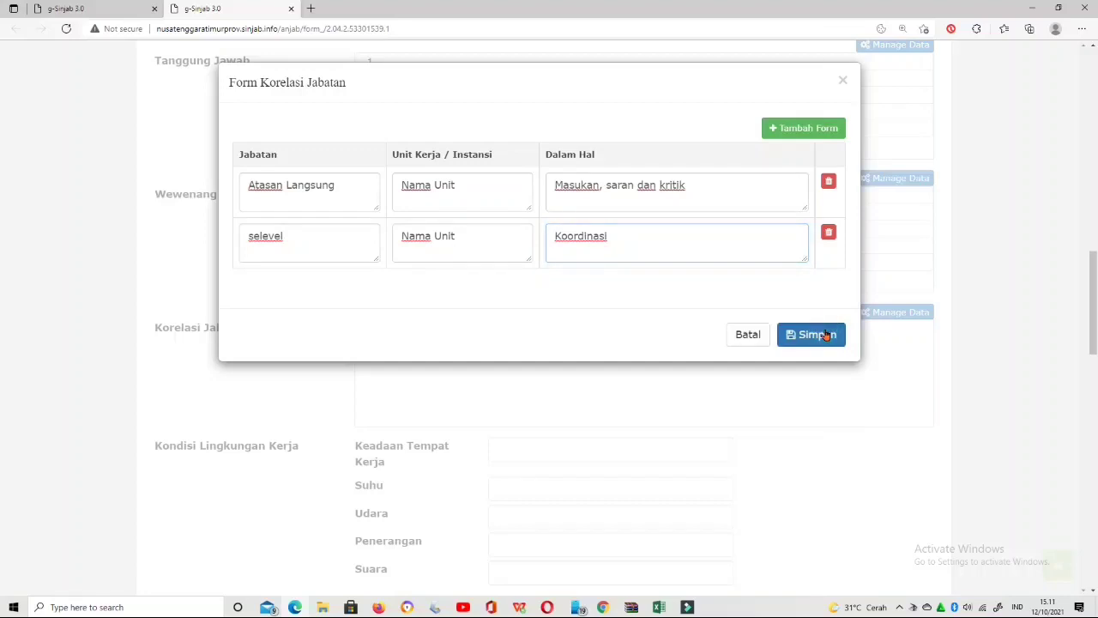
- Fill in Kondisi Lingkungan Kerja: Keadaan Tempat Kerja "didalam / diluar ruangan", Suhu "dingin", Udara "sejuk", Penerangan "cukup", Suara "Tenang"
scroll(826, 335, "down", 2)
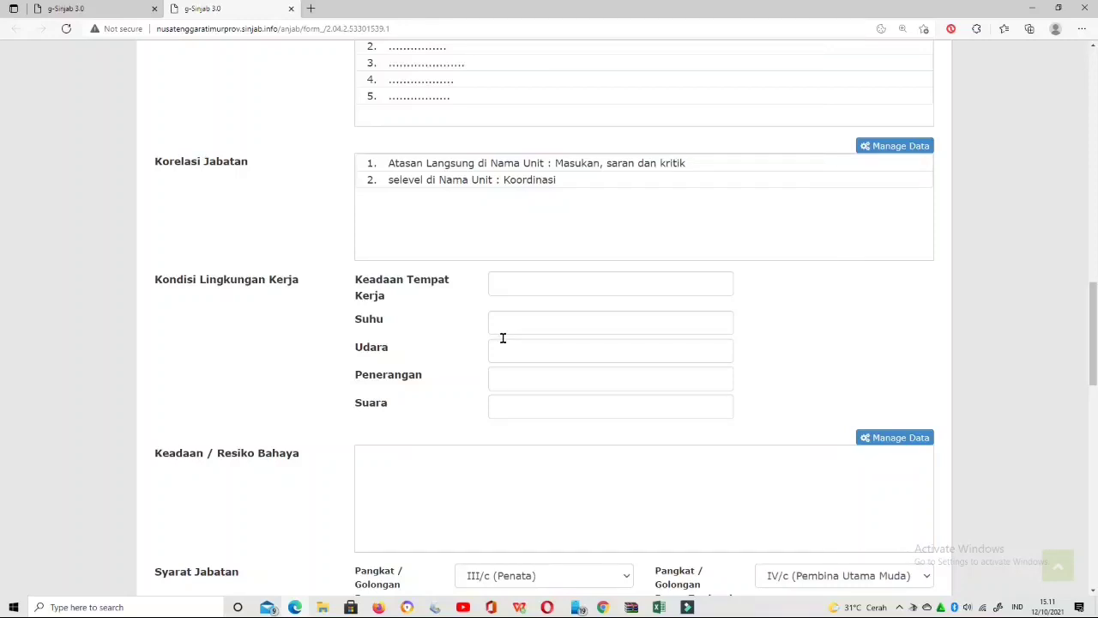
left_click(549, 281)
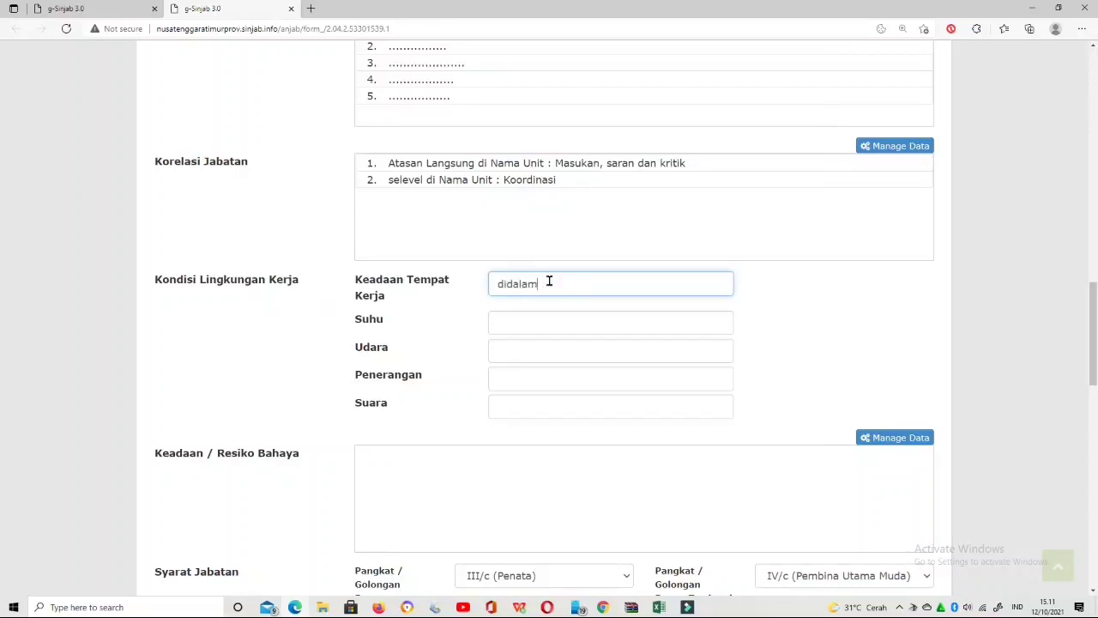
type("didalam / diluar ruangan")
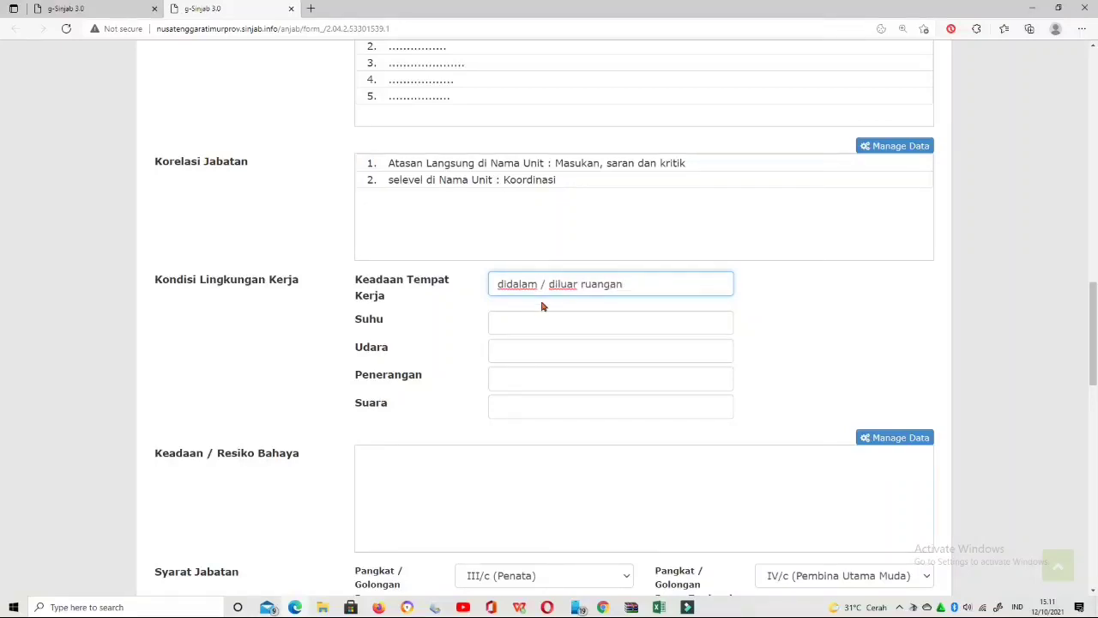
left_click(538, 319)
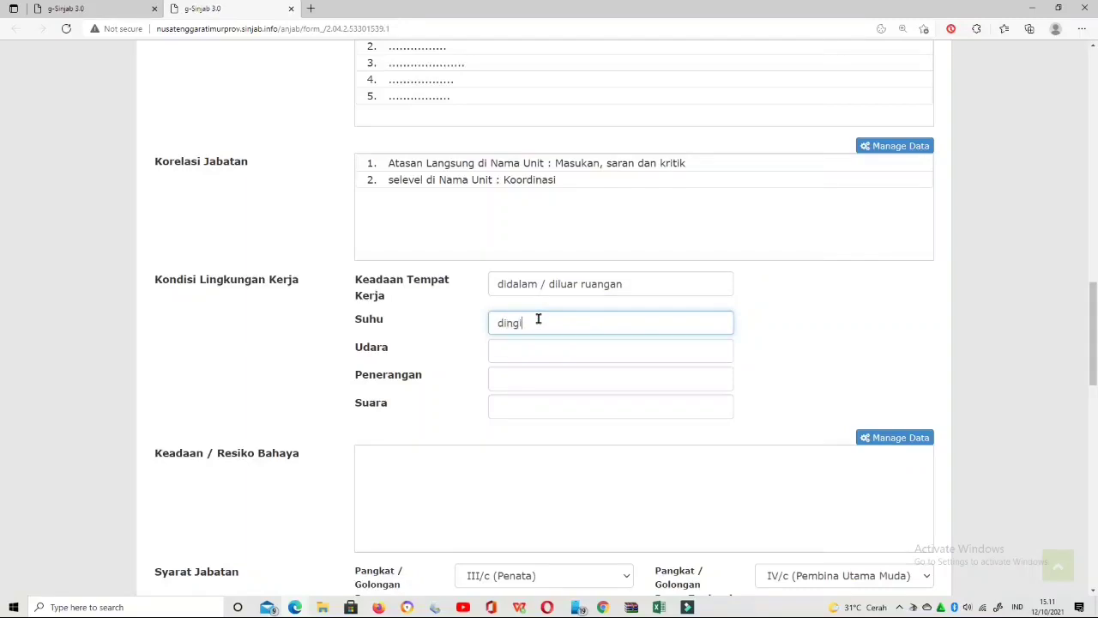
type("dingin")
left_click(535, 349)
type("sejuk")
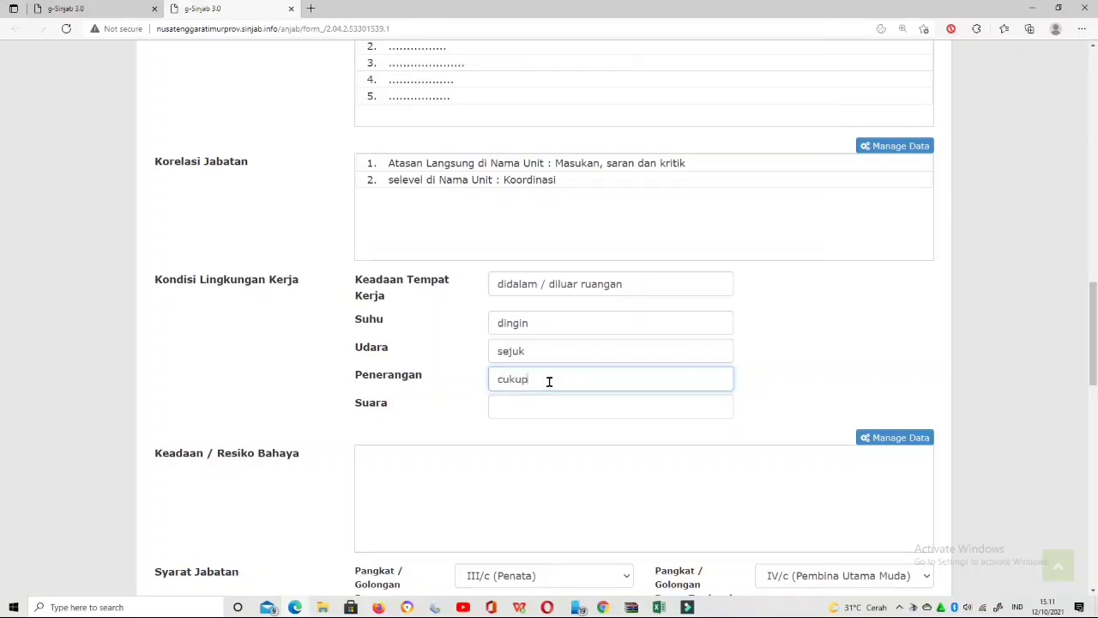
left_click(533, 404)
type("Te")
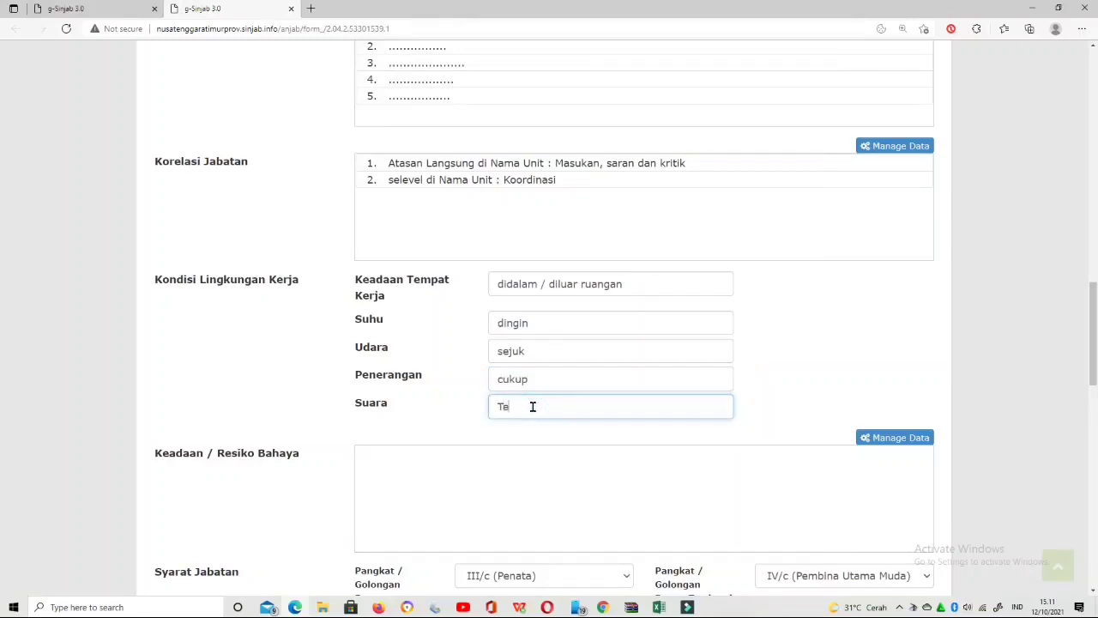
type("nang")
- Set Keadaan / Resiko Bahaya to "Tidak memiliki resiko bahaya" and save it
scroll(533, 407, "down", 1)
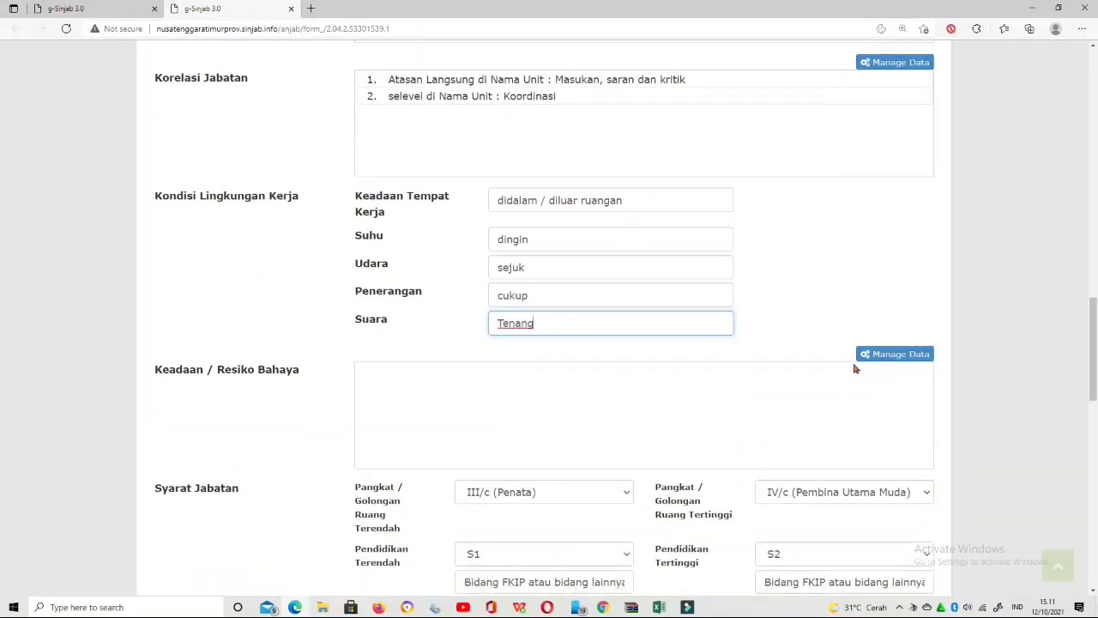
left_click(914, 363)
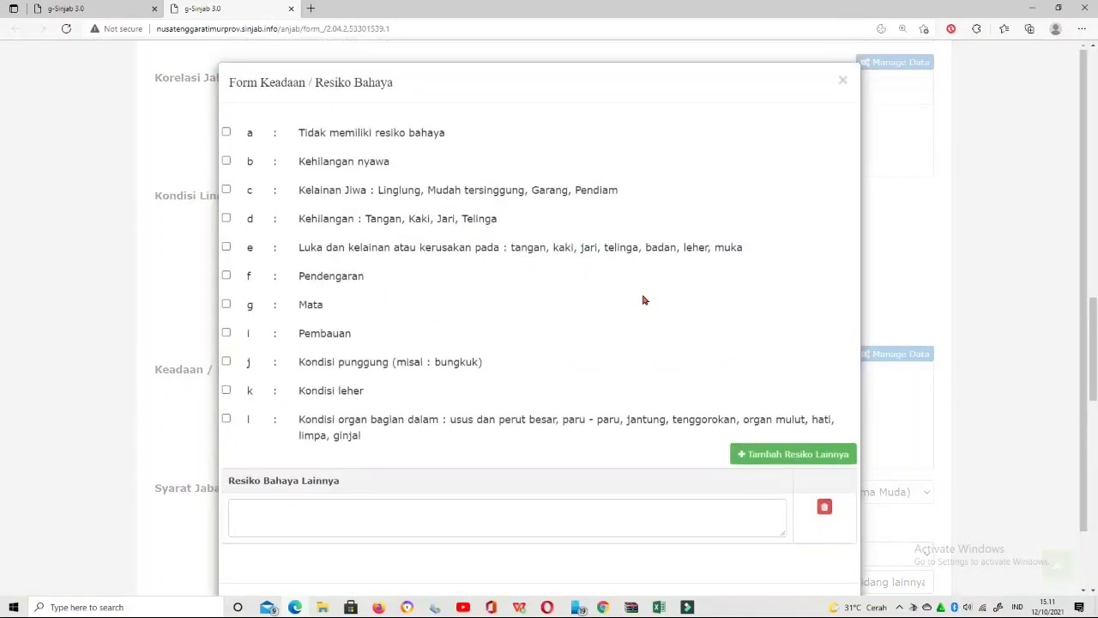
left_click(226, 132)
scroll(887, 441, "down", 1)
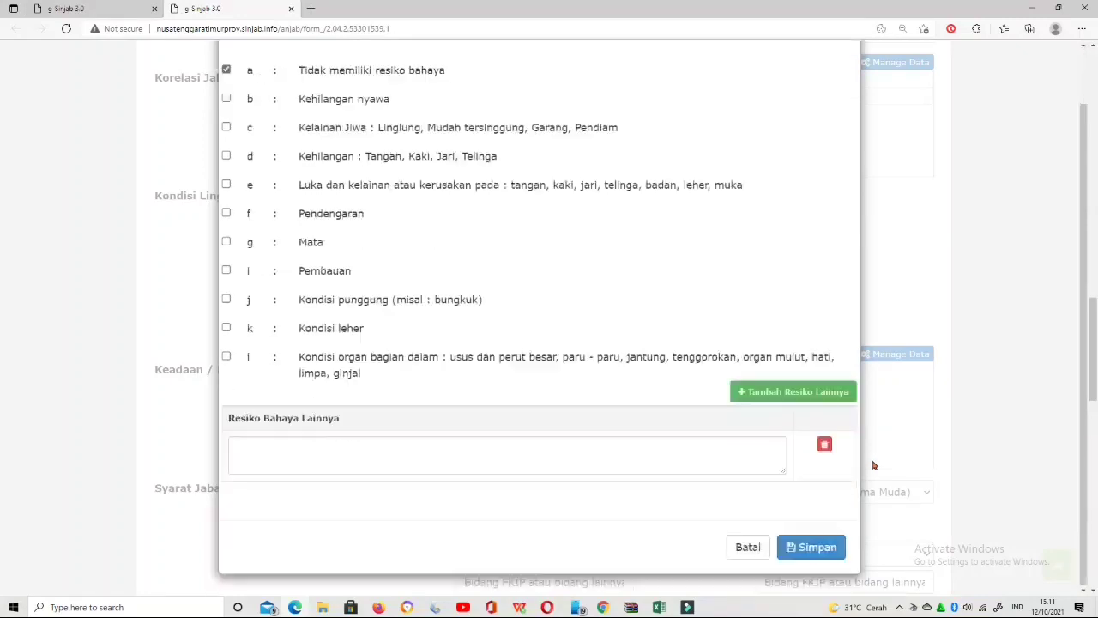
left_click(811, 547)
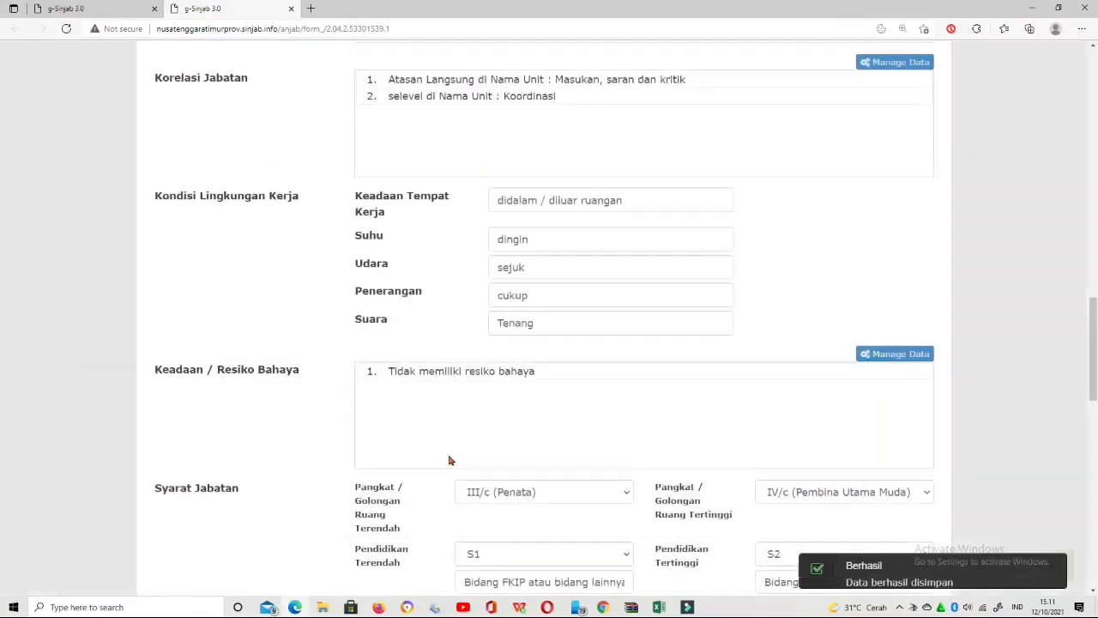
- Enter "Diklat Guru/Kepala Sekolah" as the Pimpinan course and "Minimal 2 Tahun dalam jabatan" as Pengalaman Kerja
scroll(449, 458, "down", 3)
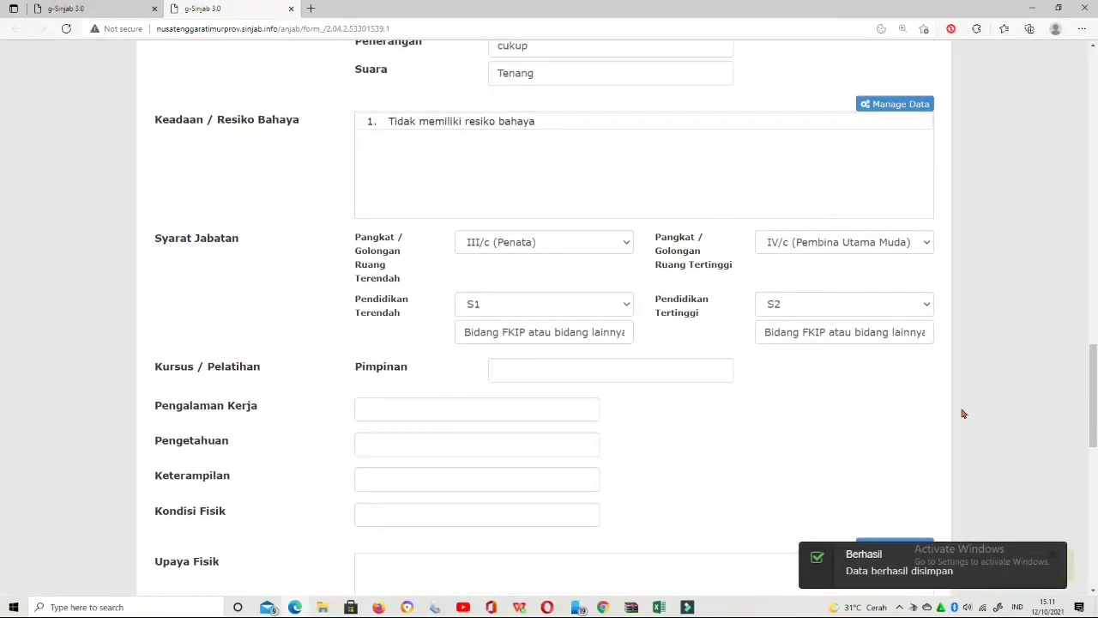
scroll(715, 361, "down", 1)
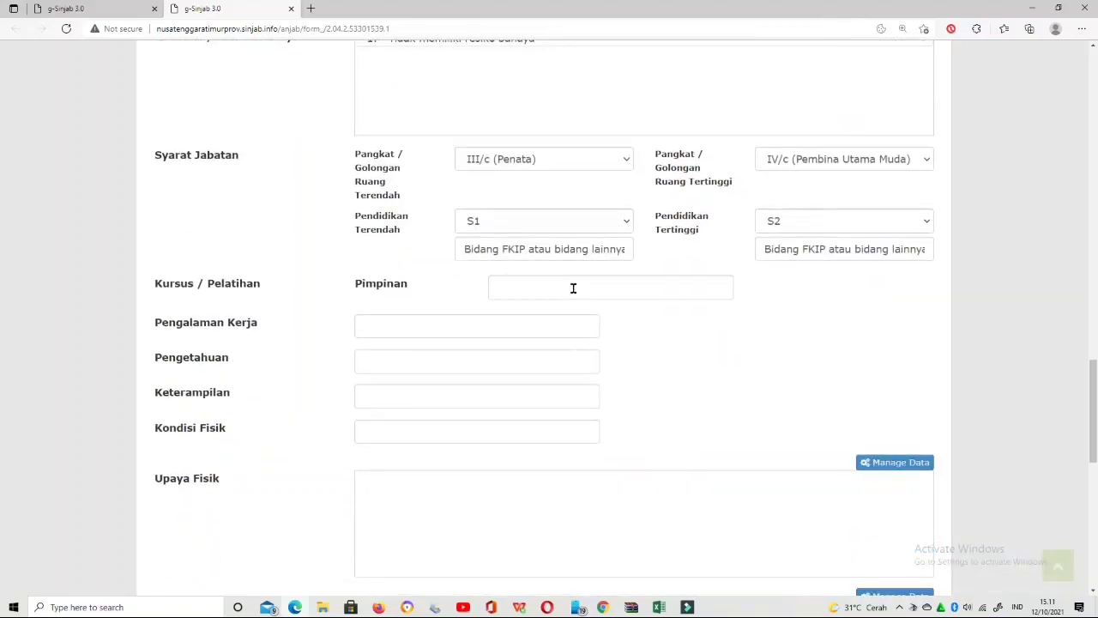
left_click(573, 288)
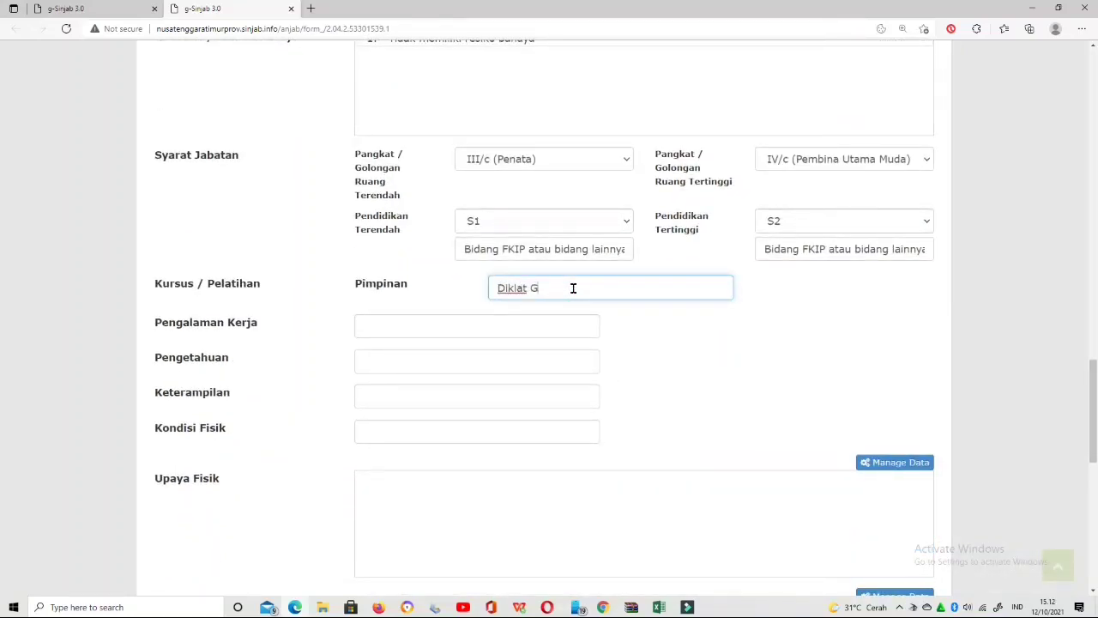
type("Diklat Guru/Kepala Sekolah")
left_click(384, 327)
type("Min")
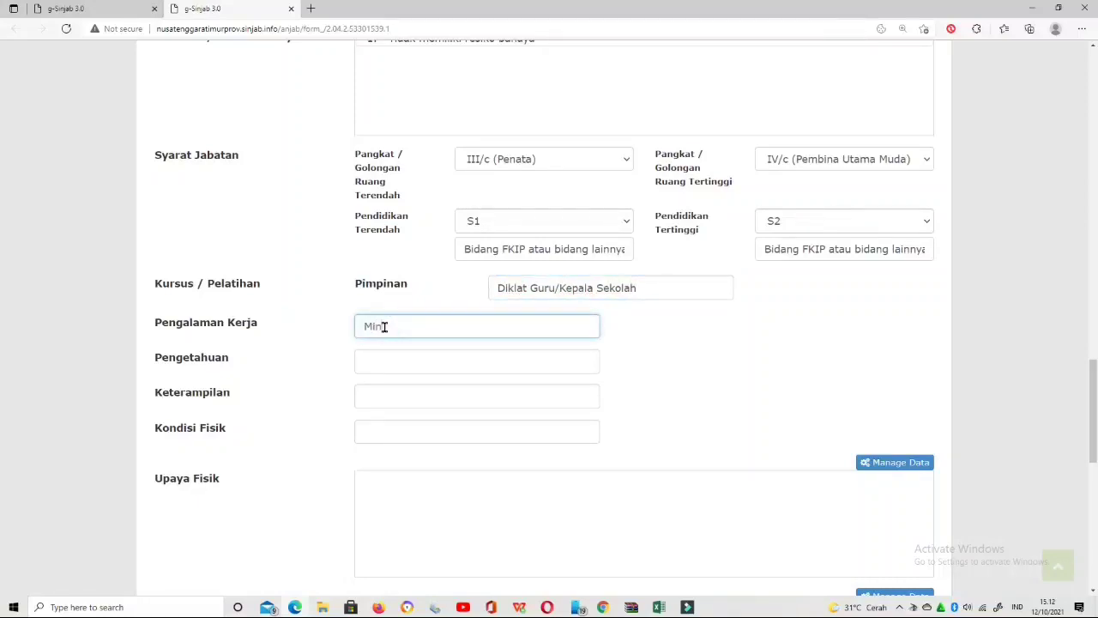
type("imal 2 Tahun dalam jabatan")
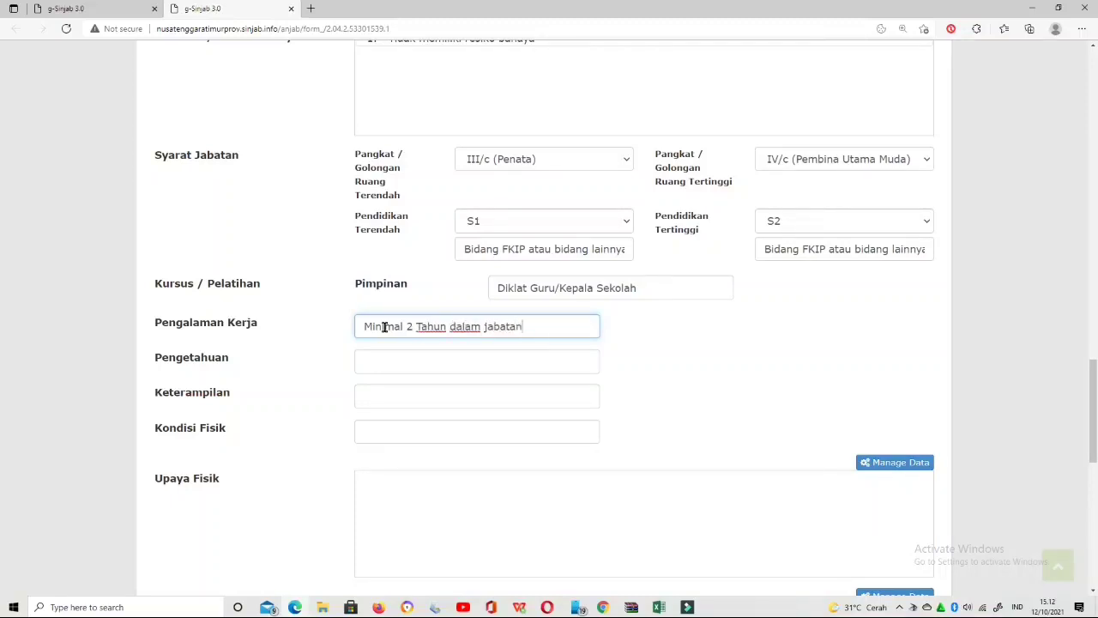
- Set Pengetahuan to "Aturan dan ketentuan terkait Tupoksi", Keterampilan to "IT" and Kondisi Fisik to "Sehat Jasmani dan Rohani"
left_click(413, 364)
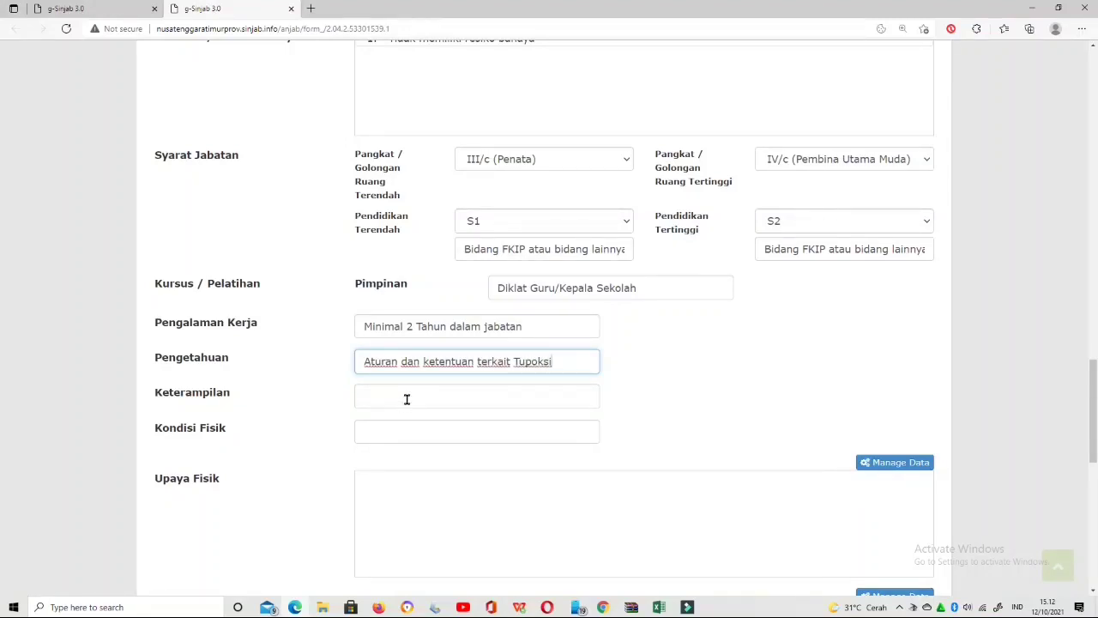
left_click(406, 399)
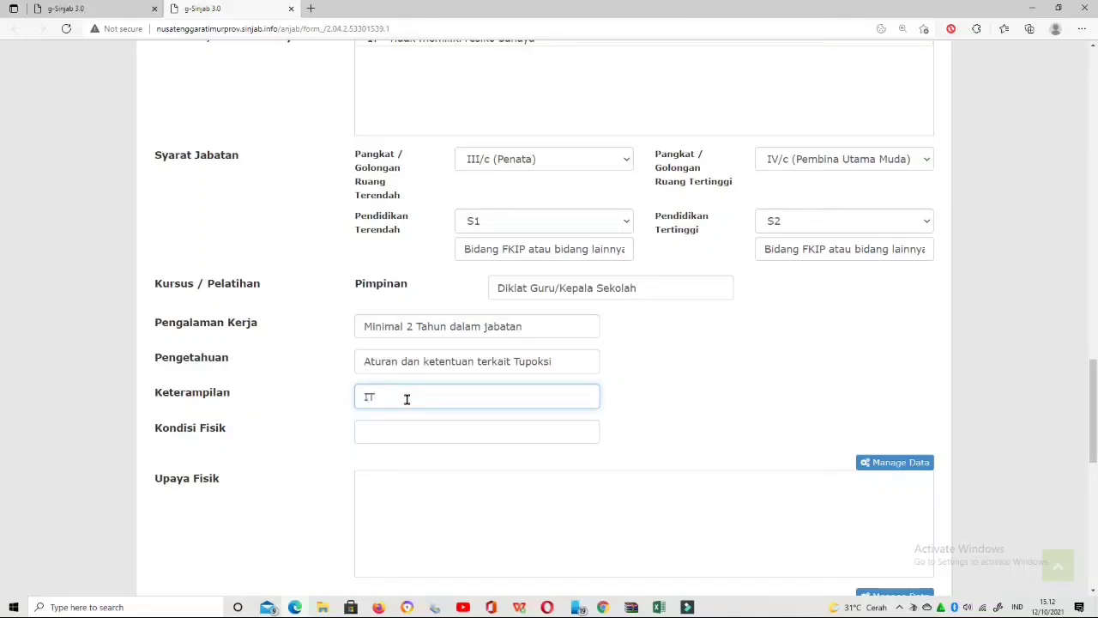
left_click(387, 431)
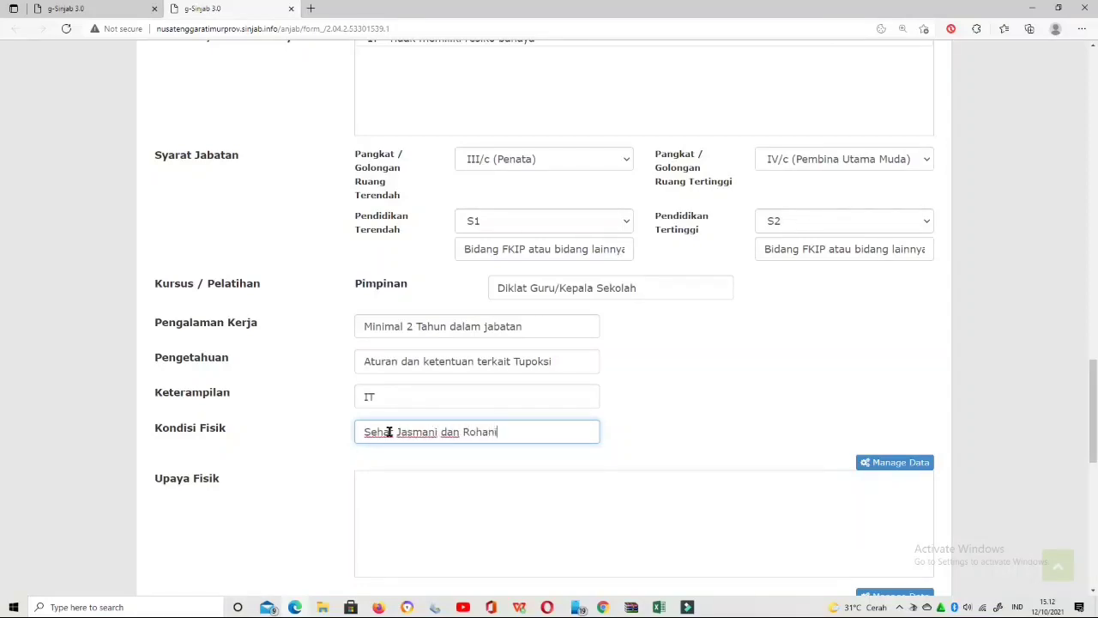
- In Upaya Fisik, rate Duduk, Berbicara and Melihat as Sedang, add two blank Upaya Fisik Lainnya rows, and save
scroll(389, 431, "down", 3)
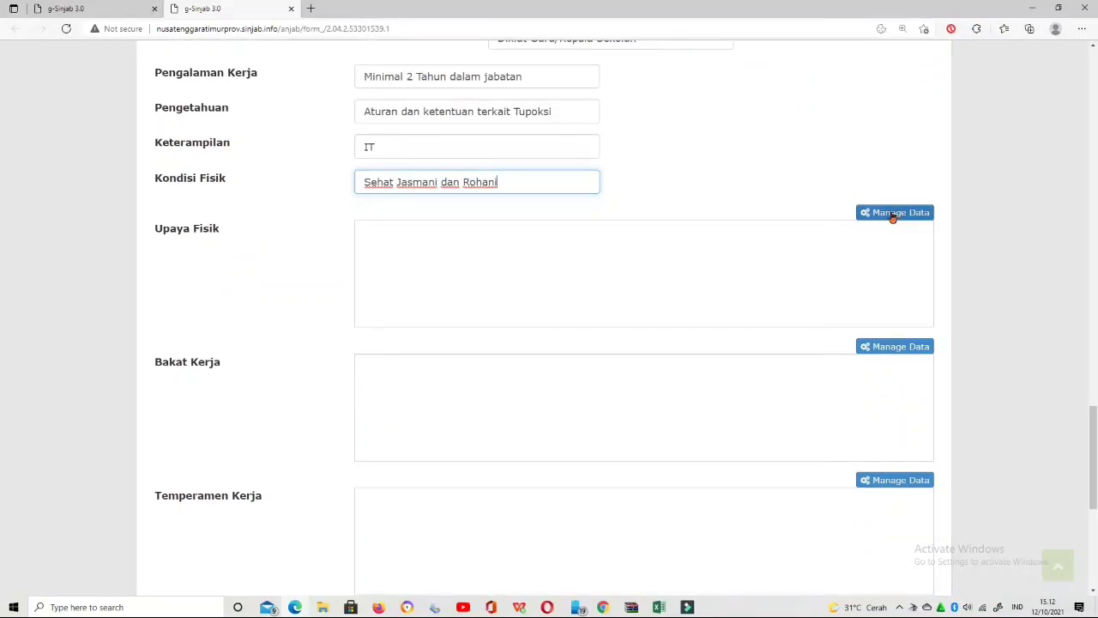
left_click(884, 213)
left_click(486, 127)
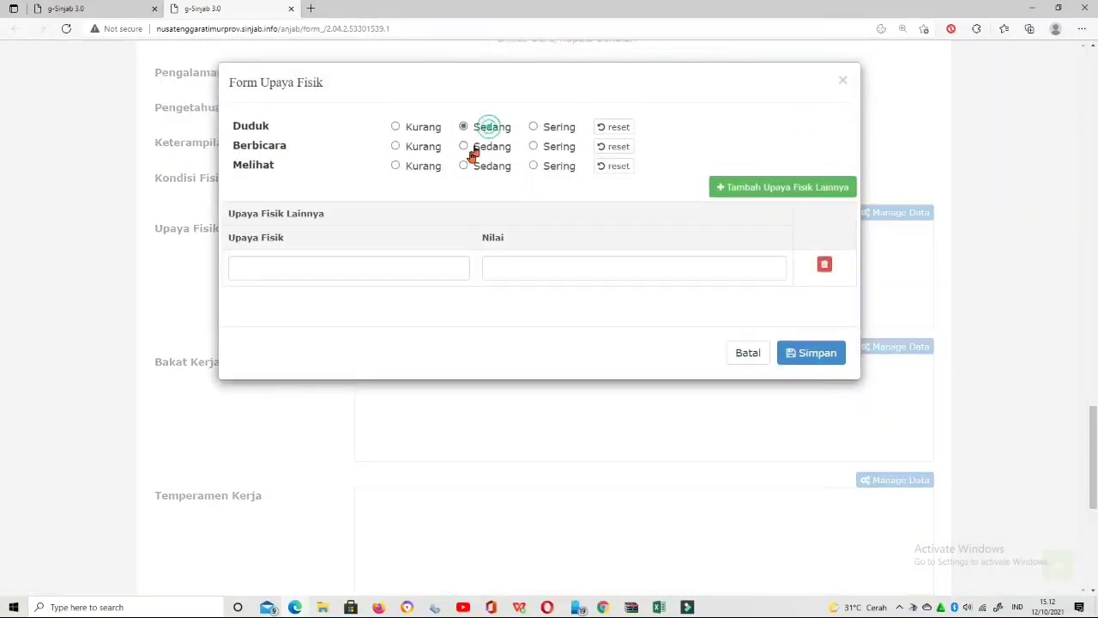
left_click(474, 147)
left_click(464, 167)
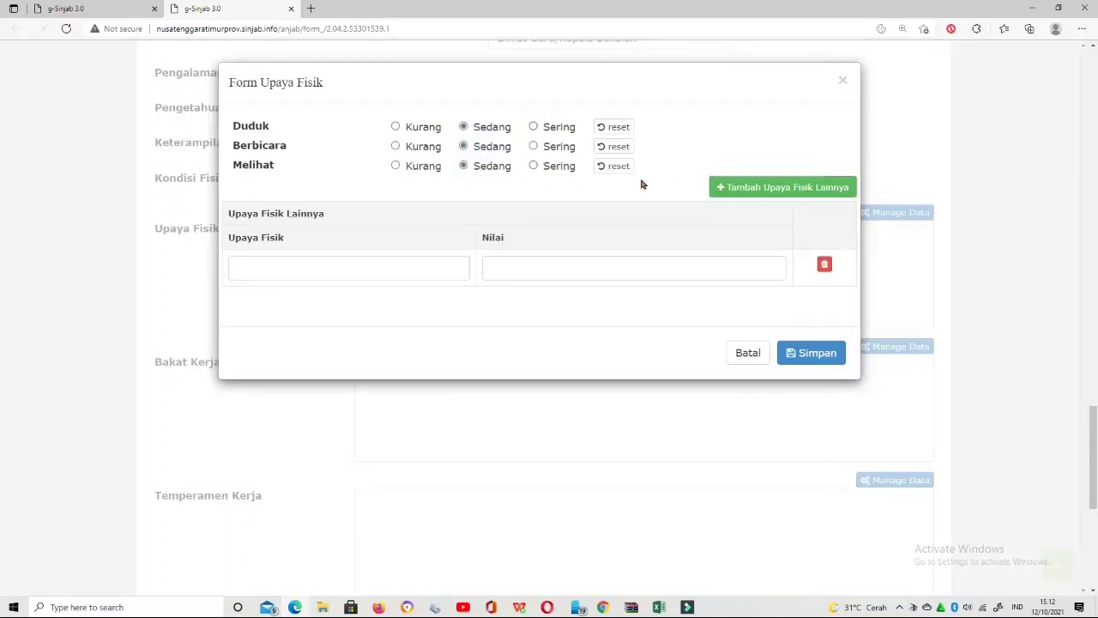
left_click(765, 187)
left_click(764, 187)
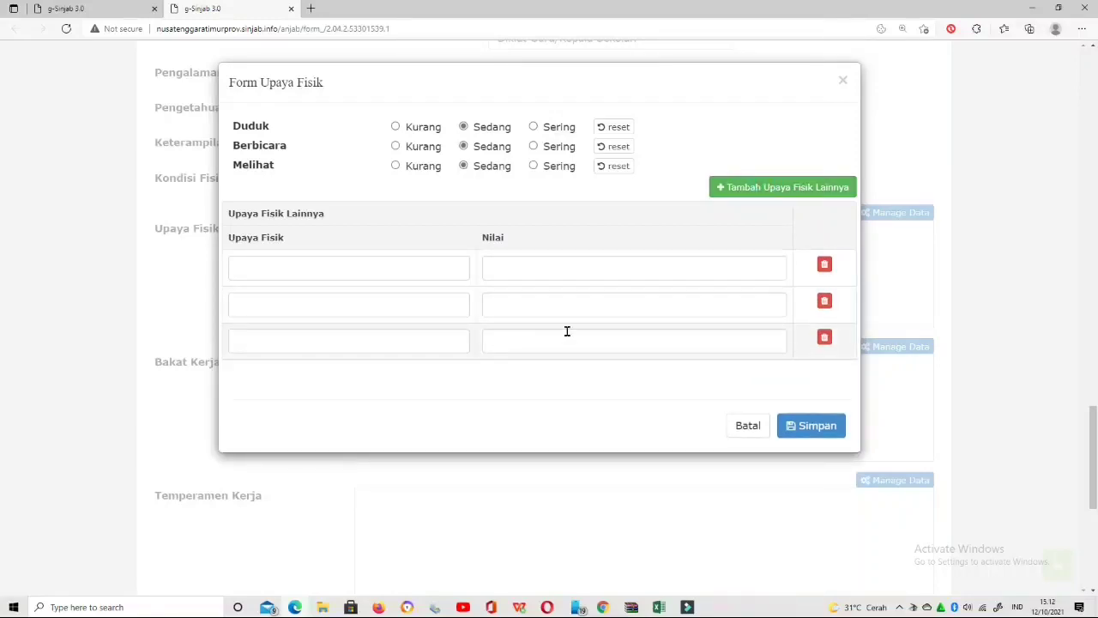
left_click(815, 432)
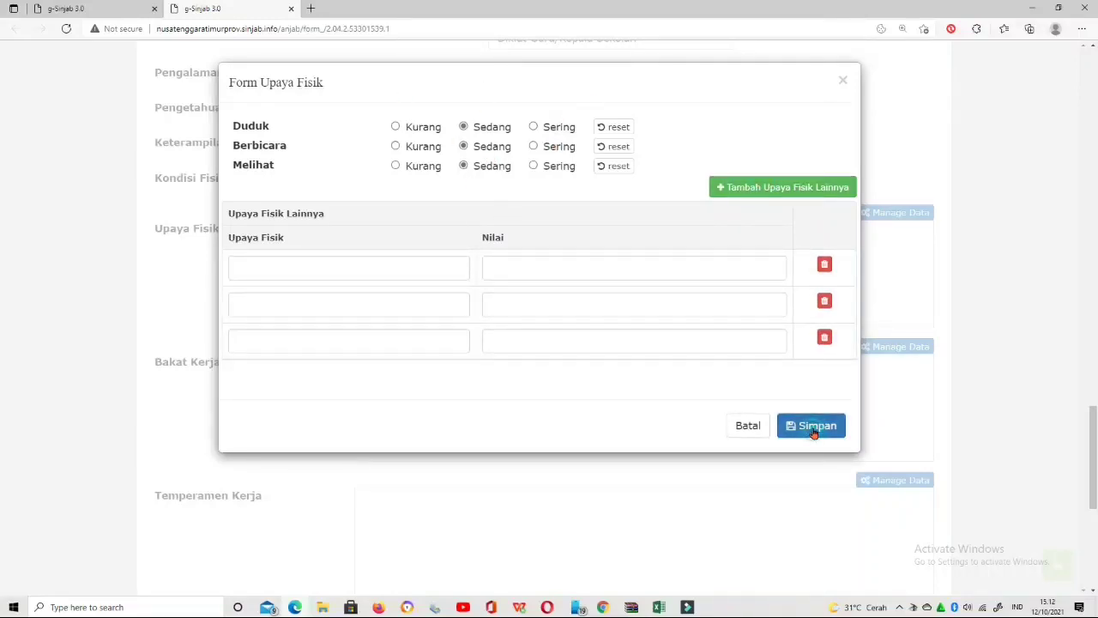
- Select Bakat Kerja G (Intelegensi), P (Penerapan Bentuk), Q (Ketelitian) and V (Verbal) and save them
scroll(289, 302, "down", 1)
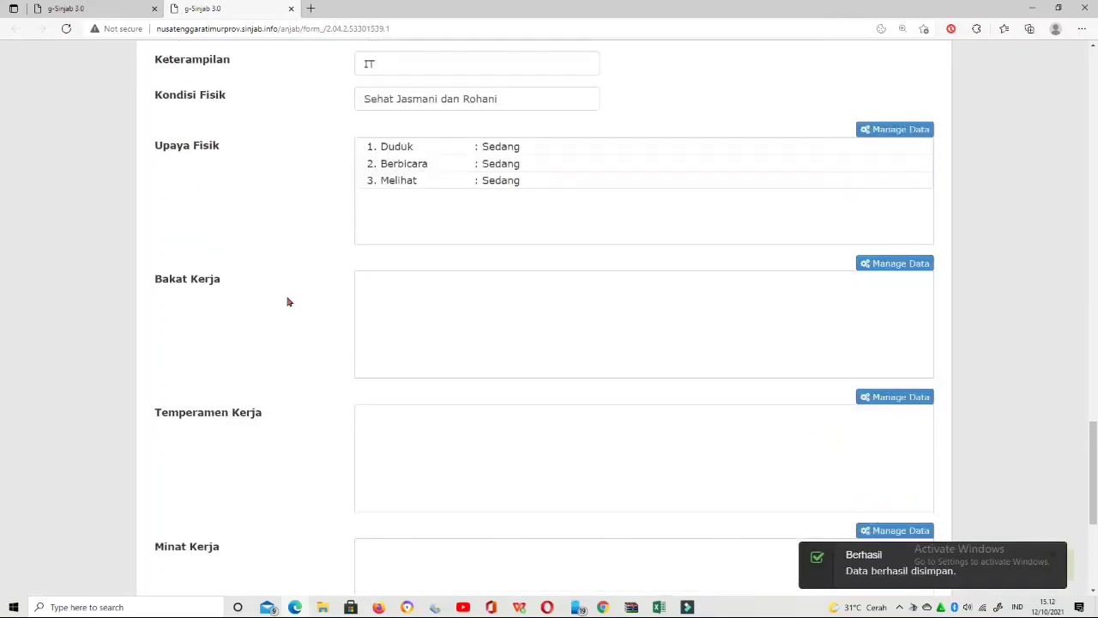
left_click(887, 266)
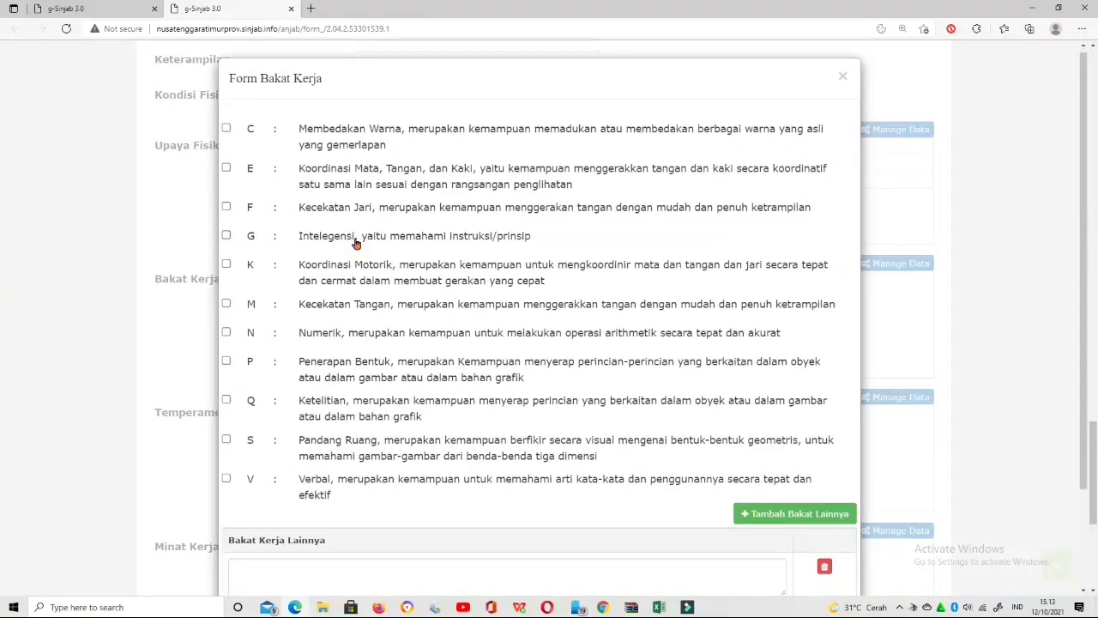
scroll(356, 247, "down", 2)
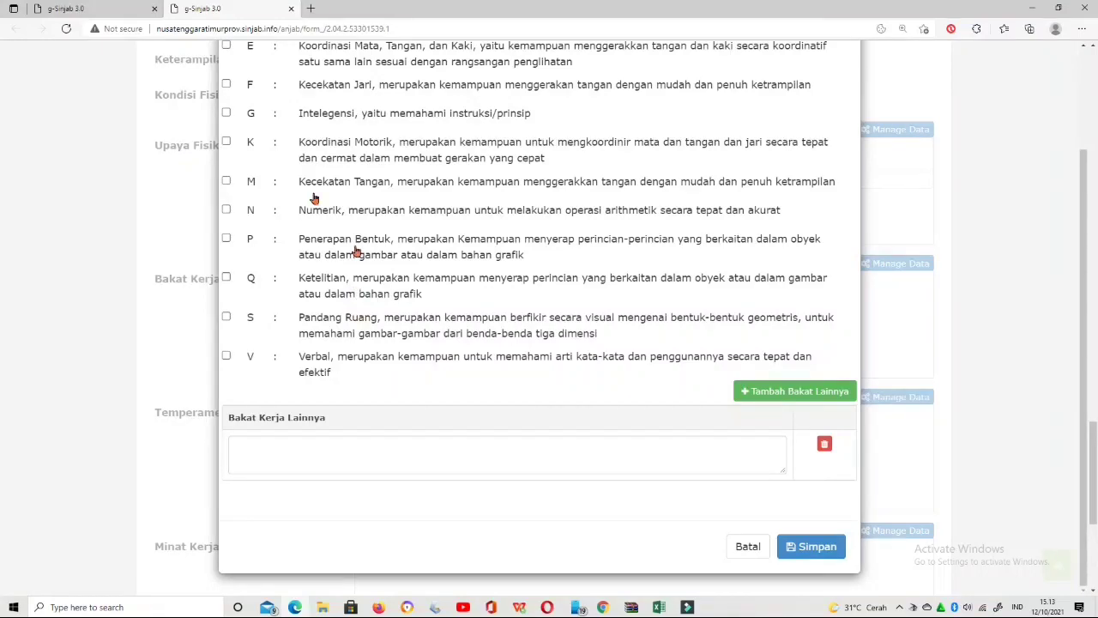
left_click(226, 114)
left_click(227, 238)
left_click(226, 278)
left_click(226, 356)
left_click(815, 554)
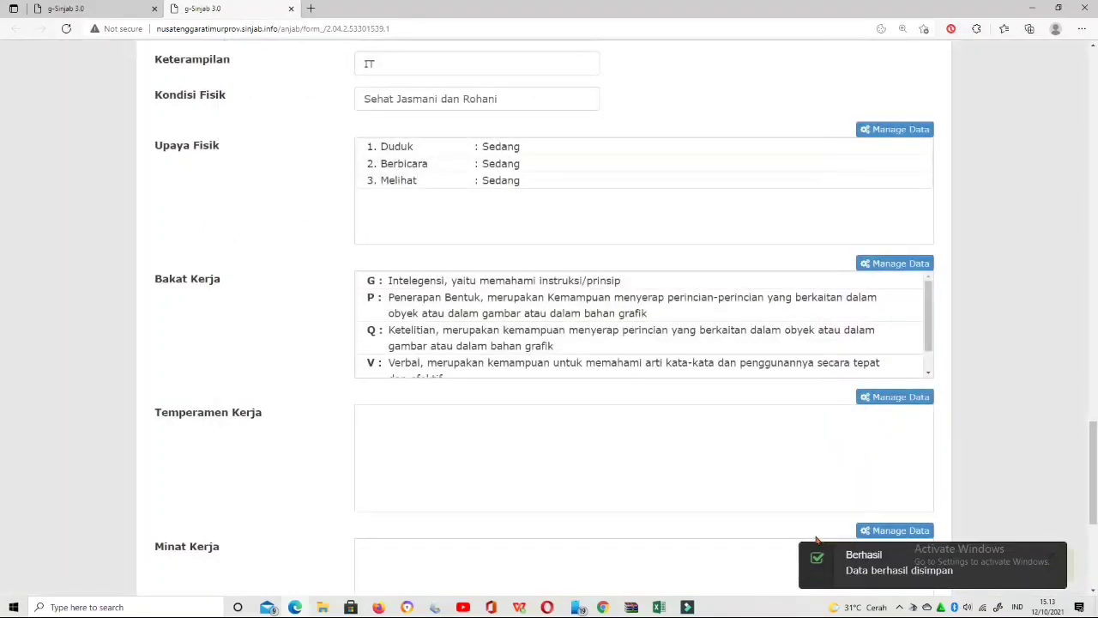
- Select Temperamen Kerja M (MVC), P (DEPL) and R (REPCON) and save them
left_click(881, 400)
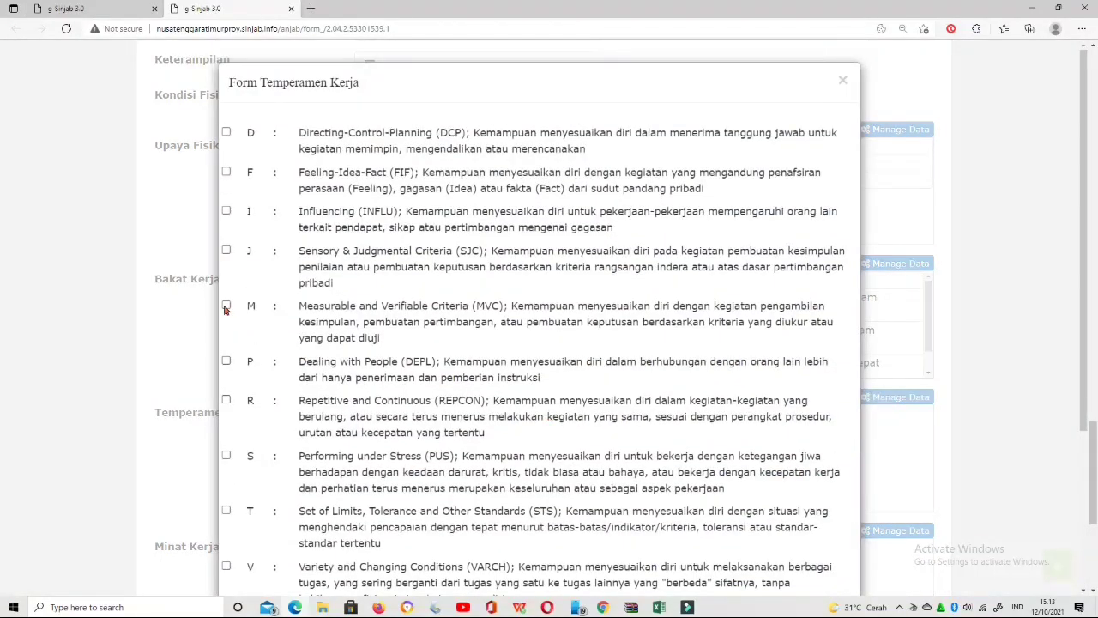
left_click(225, 307)
left_click(226, 361)
left_click(225, 400)
scroll(677, 523, "down", 3)
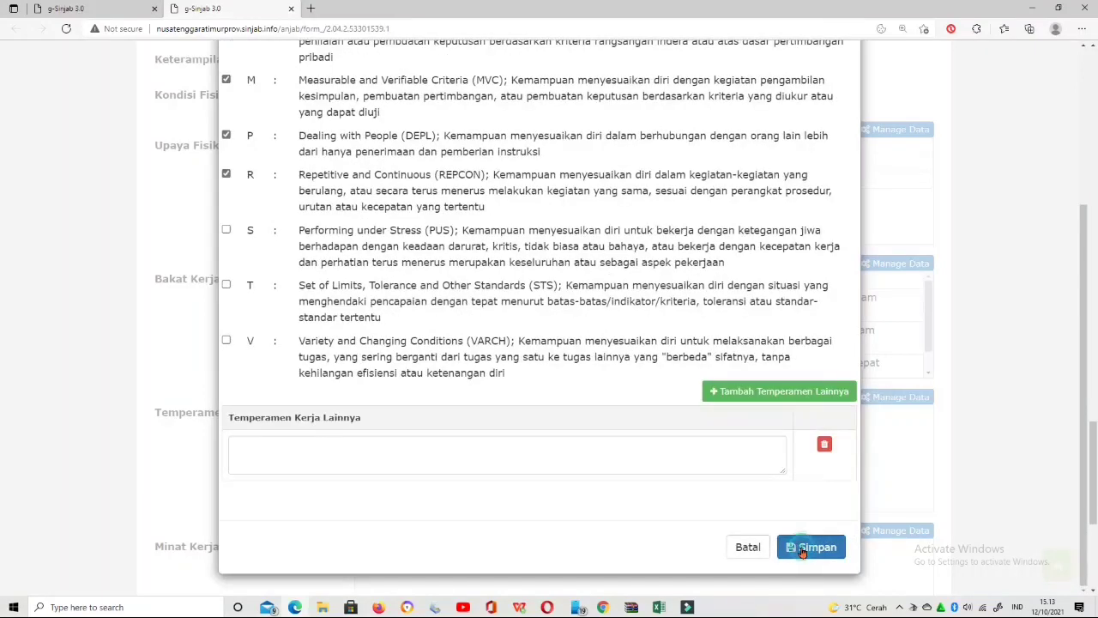
left_click(803, 547)
- Choose Minat Kerja 1.b (komunikasi data) and 3.a (kegiatan rutin, konkrit & teratur) and save them
scroll(319, 434, "down", 3)
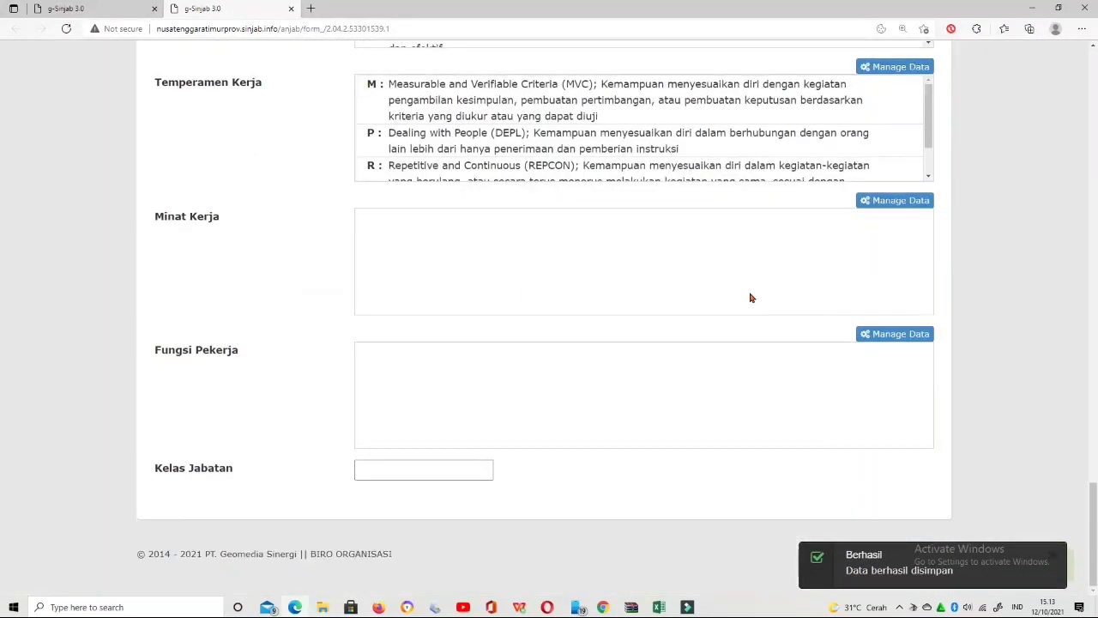
left_click(889, 205)
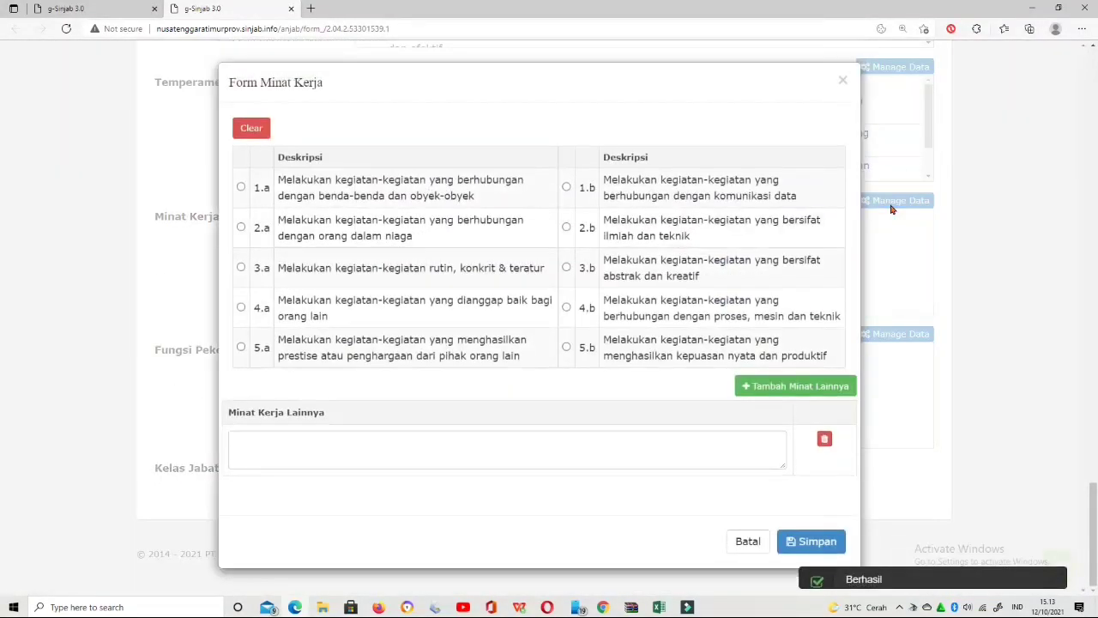
left_click(566, 187)
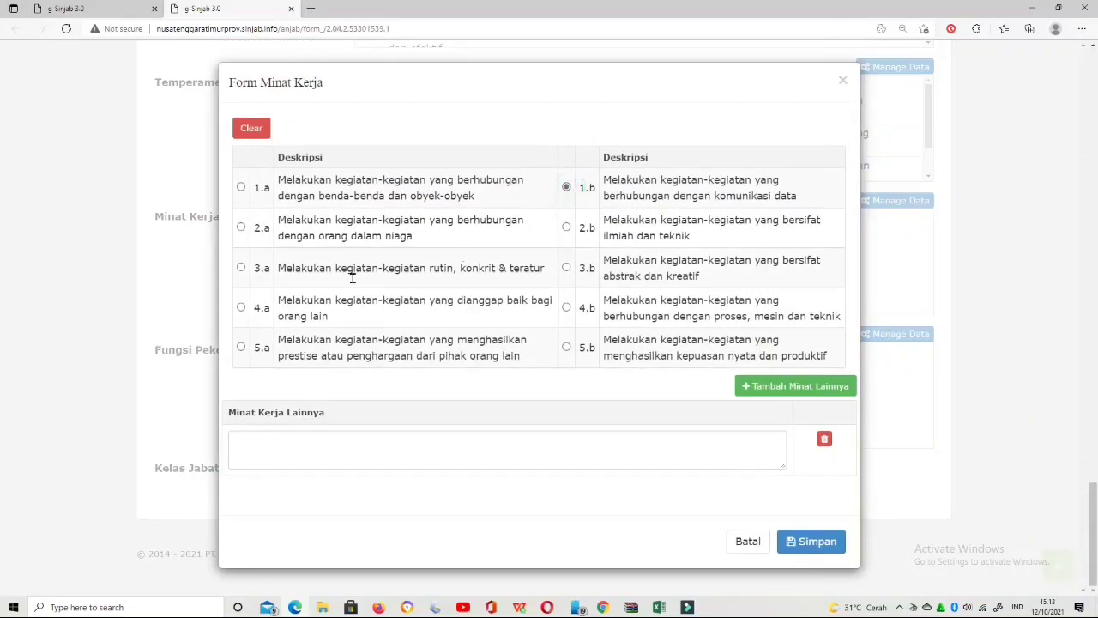
left_click(241, 269)
left_click(815, 541)
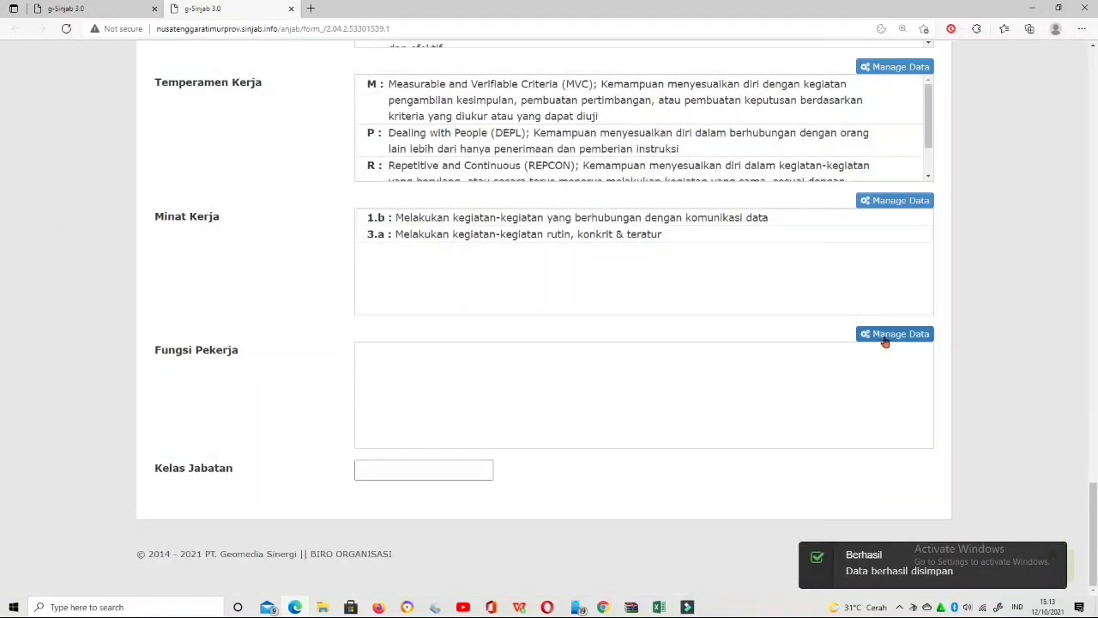
- Set Fungsi Pekerja to B7 Memegang, D1 Mengkoordinasikan, O0 Menasehati, O2 Mengajar, O3 Menyelia, O6 Berbicara and O8 Menerima Instruksi, and save
left_click(887, 337)
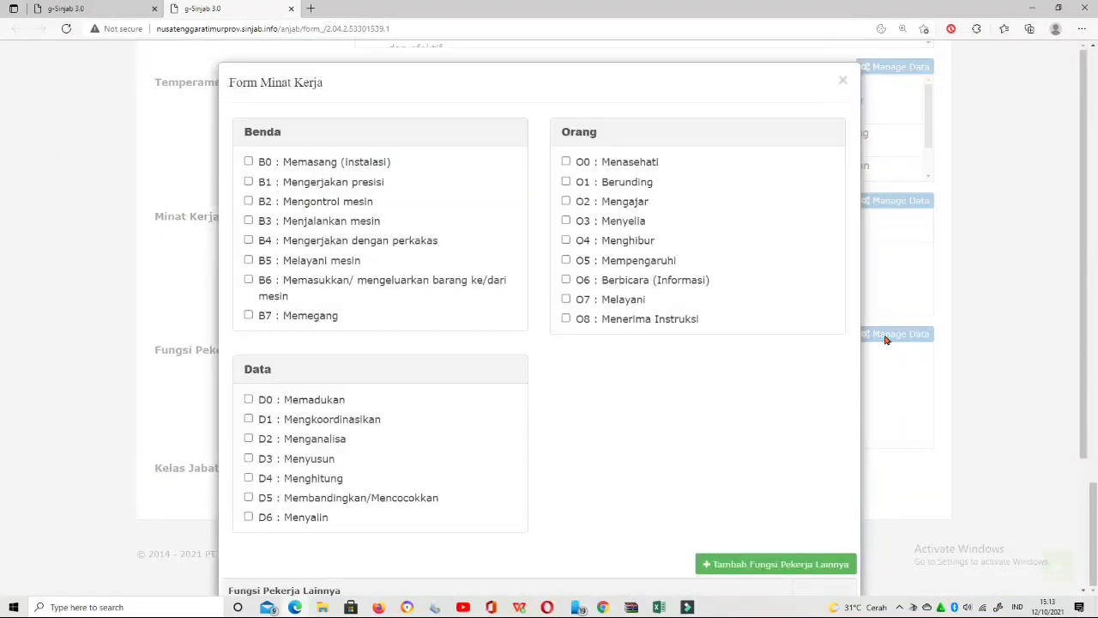
left_click(566, 163)
left_click(565, 201)
left_click(566, 222)
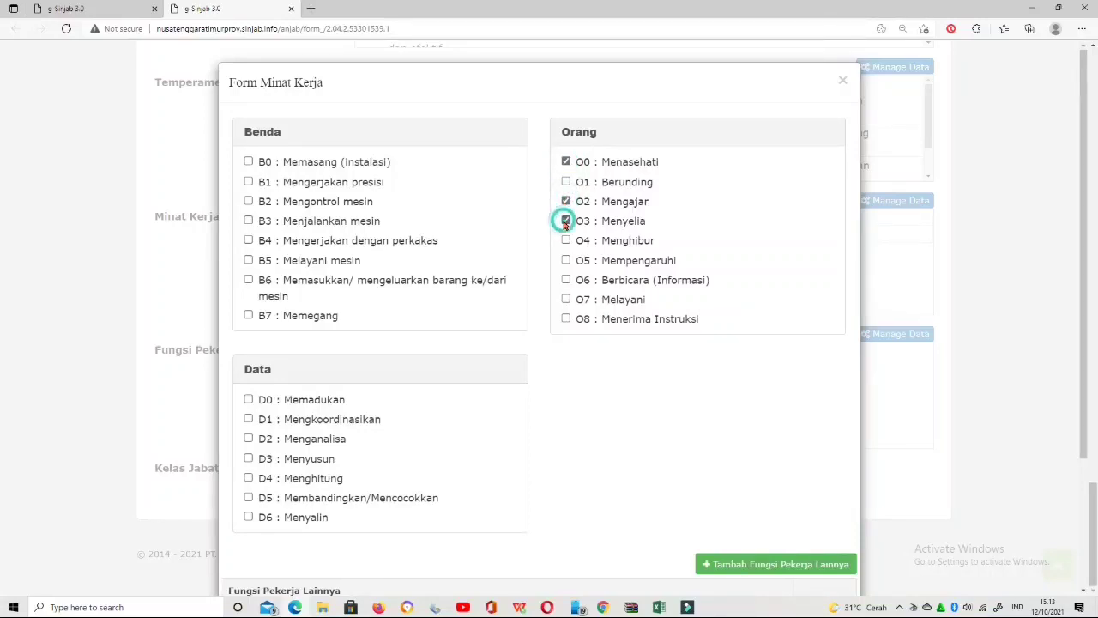
left_click(565, 280)
left_click(568, 321)
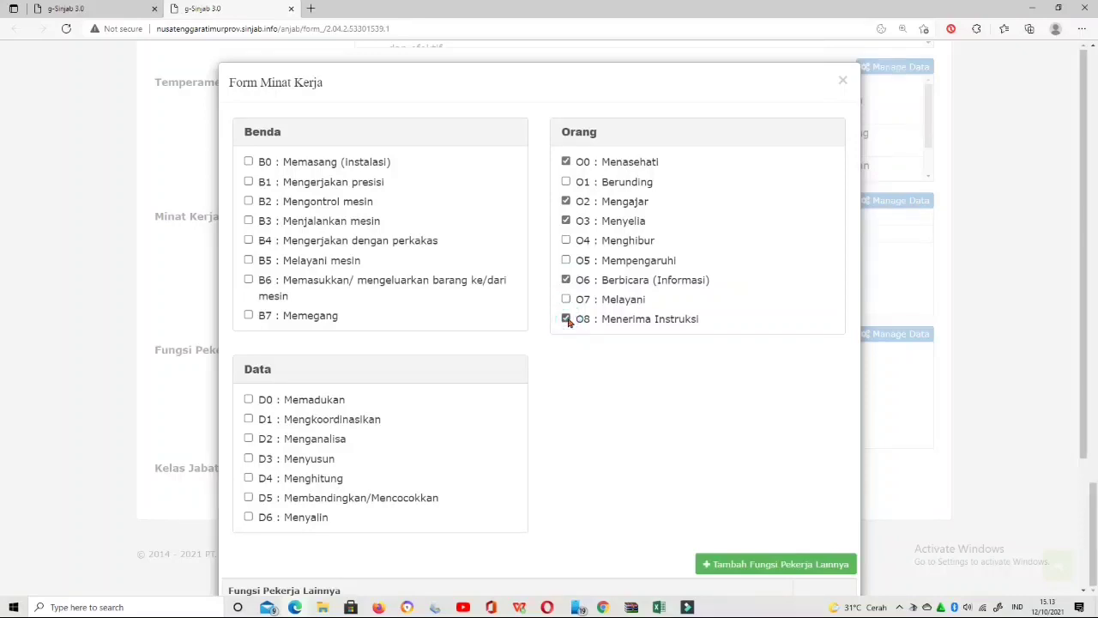
left_click(249, 419)
left_click(248, 316)
scroll(617, 442, "down", 3)
left_click(799, 542)
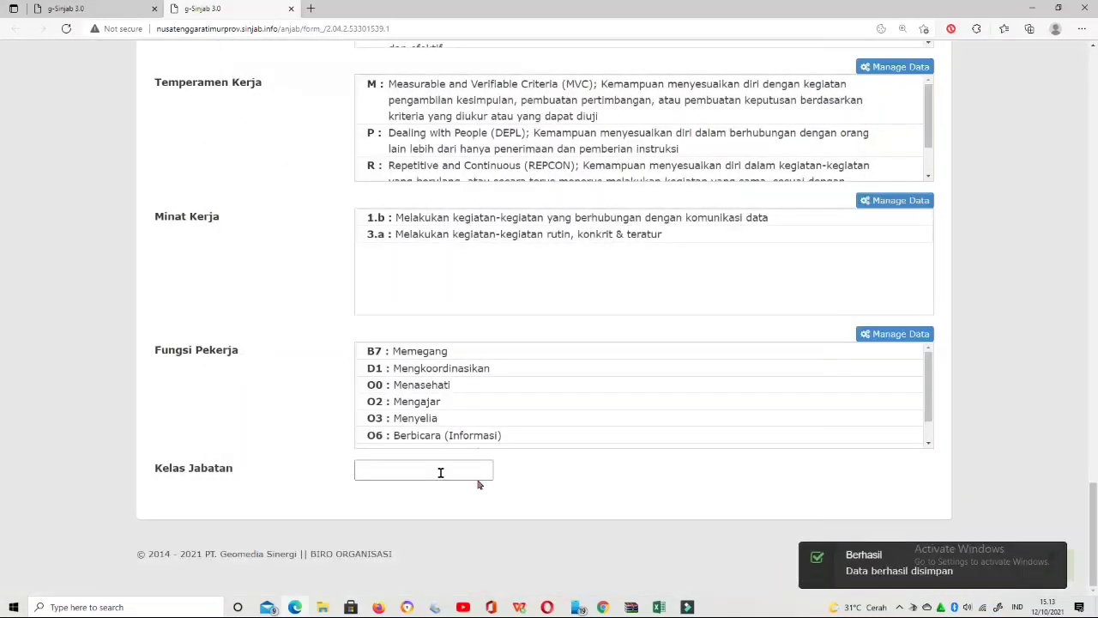
- Save the whole Anjab form with Kelas Jabatan left blank
left_click(413, 465)
left_click_drag(1096, 521, 1096, 100)
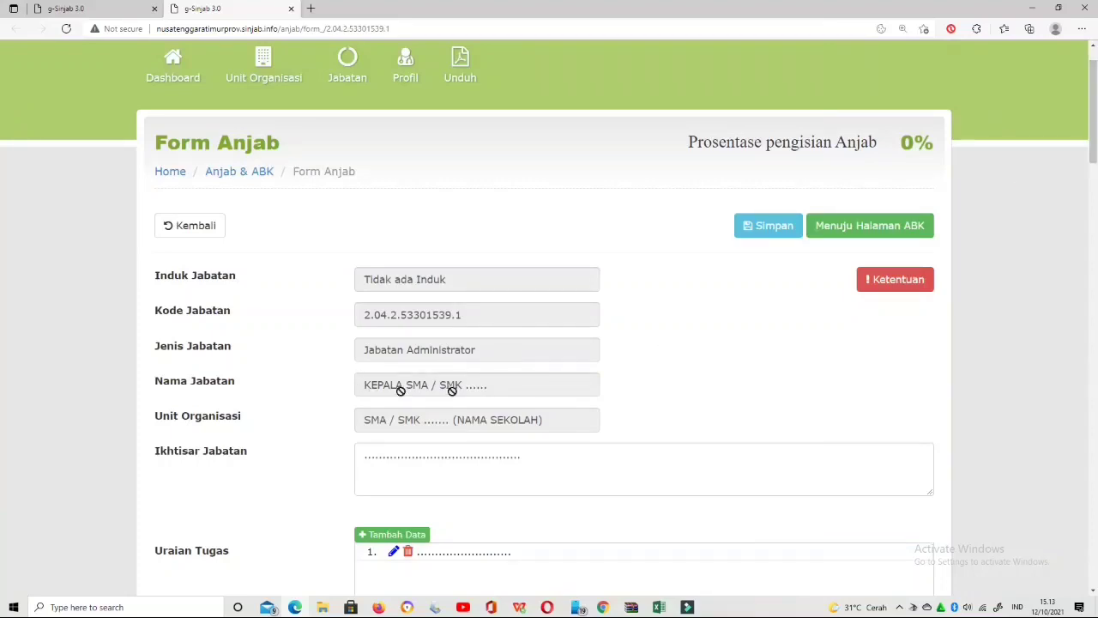
left_click(774, 226)
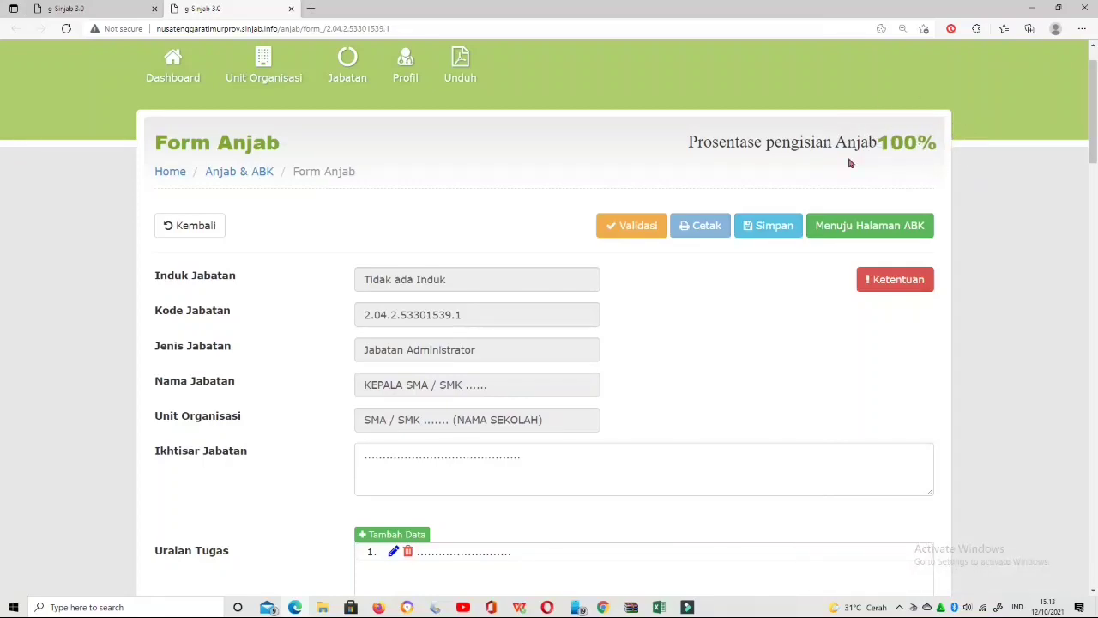
- Look over the position's ABK Form A with its workload table, and return to the Anjab form
left_click(872, 230)
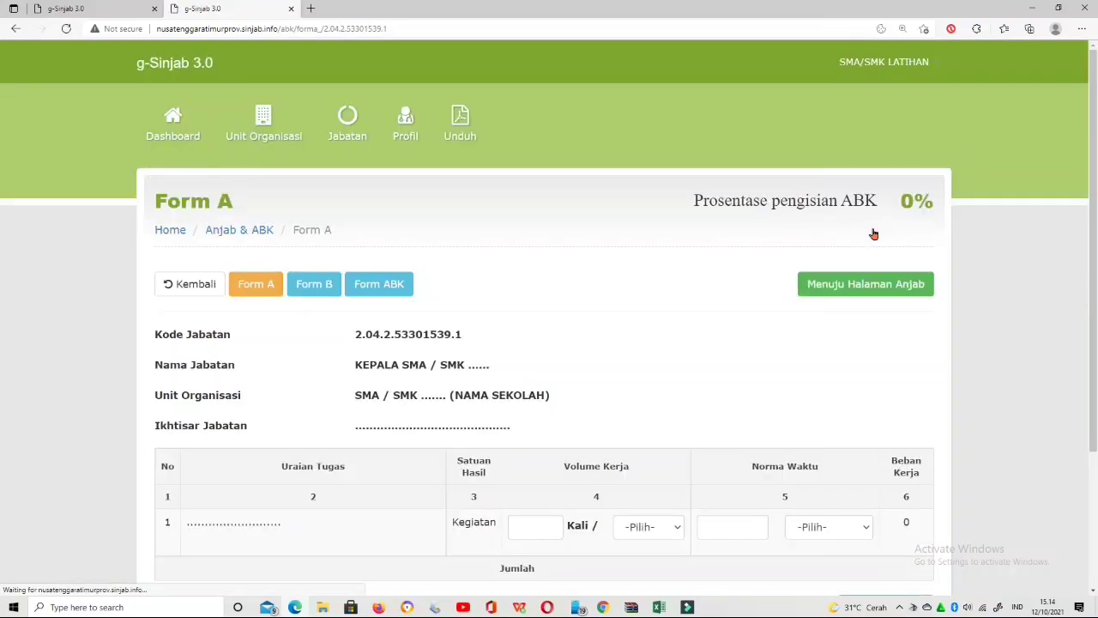
scroll(742, 336, "down", 3)
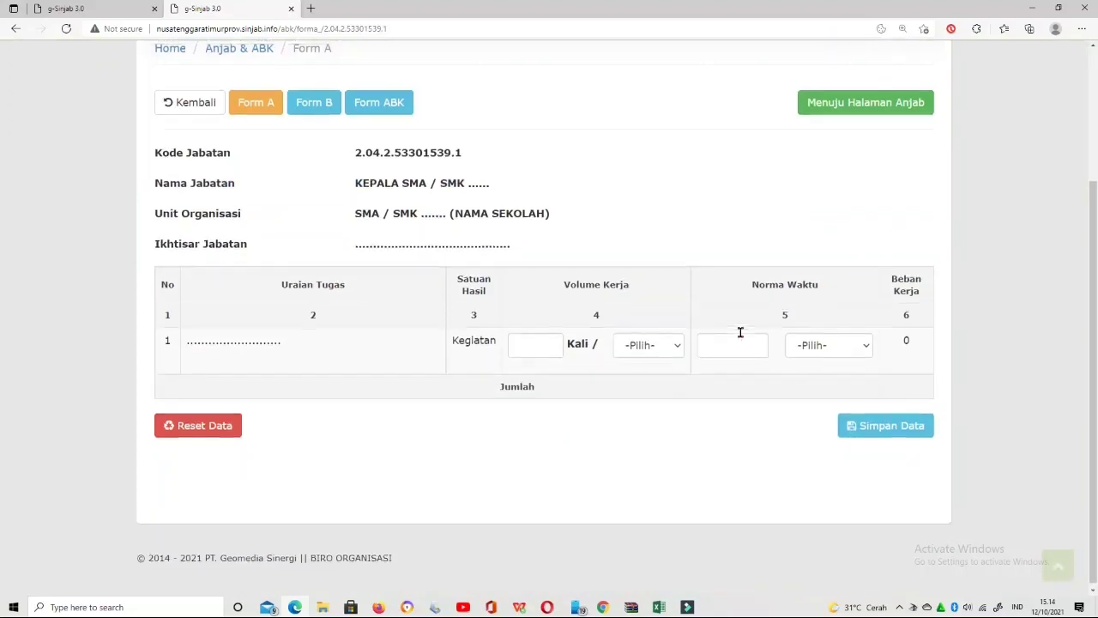
scroll(741, 332, "up", 3)
left_click(863, 271)
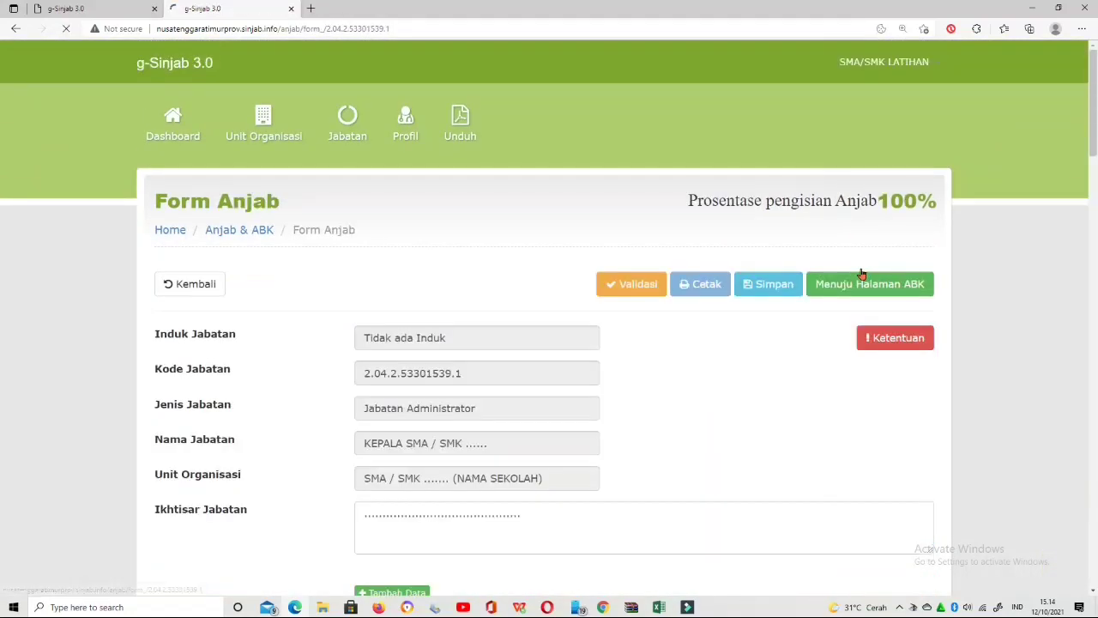
- Add a second Uraian Tugas entry with dotted placeholder text as Tupoksi and Berkas as Satuan, and save it
scroll(811, 328, "down", 4)
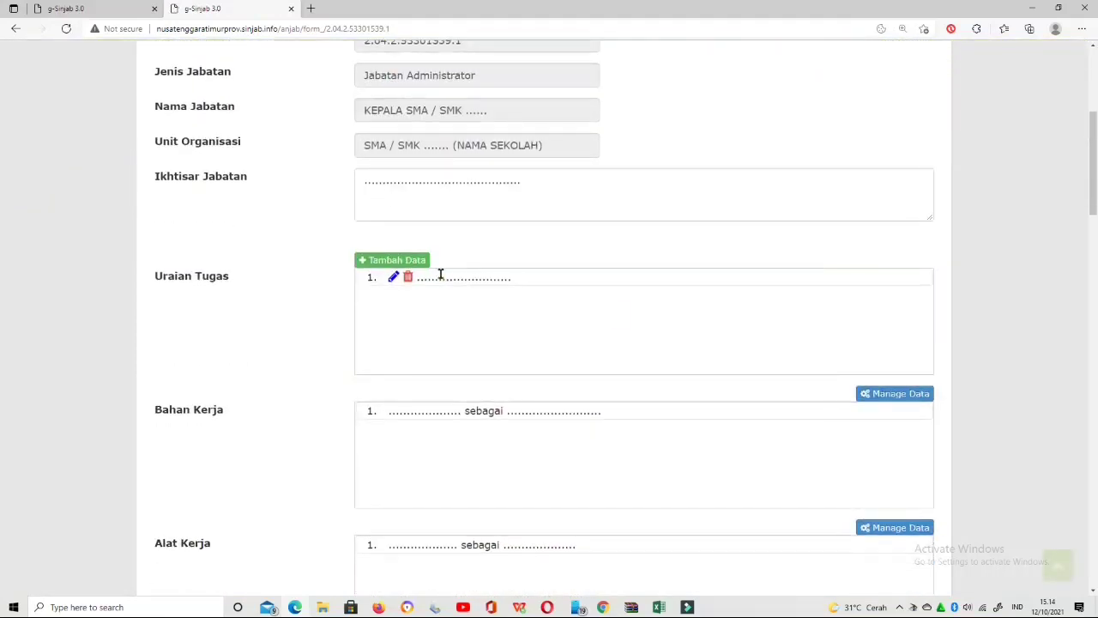
left_click(400, 261)
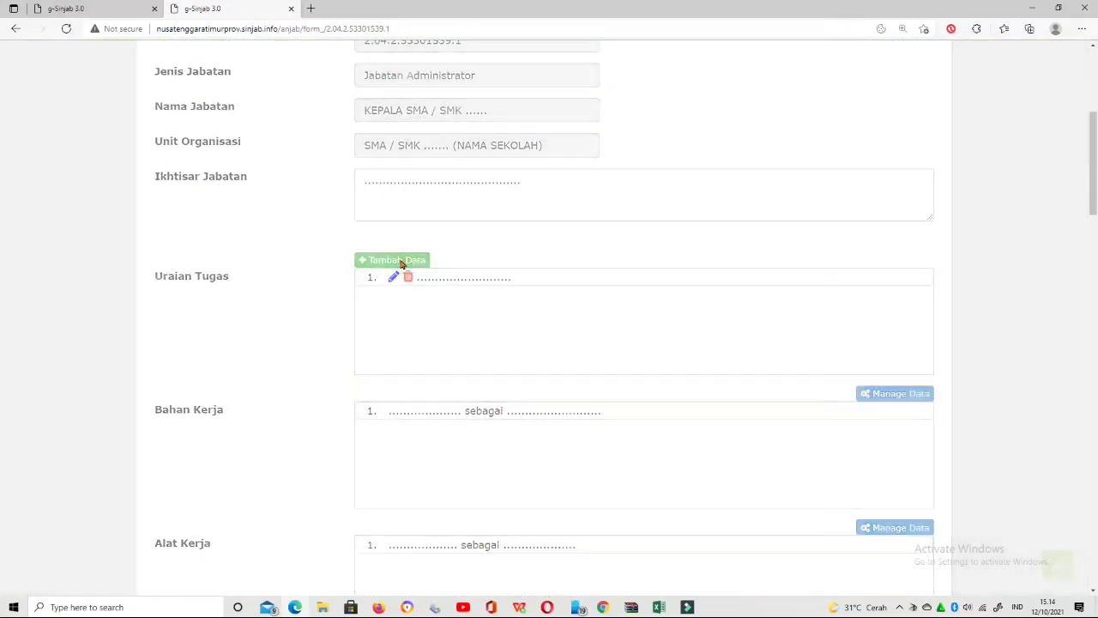
left_click(388, 165)
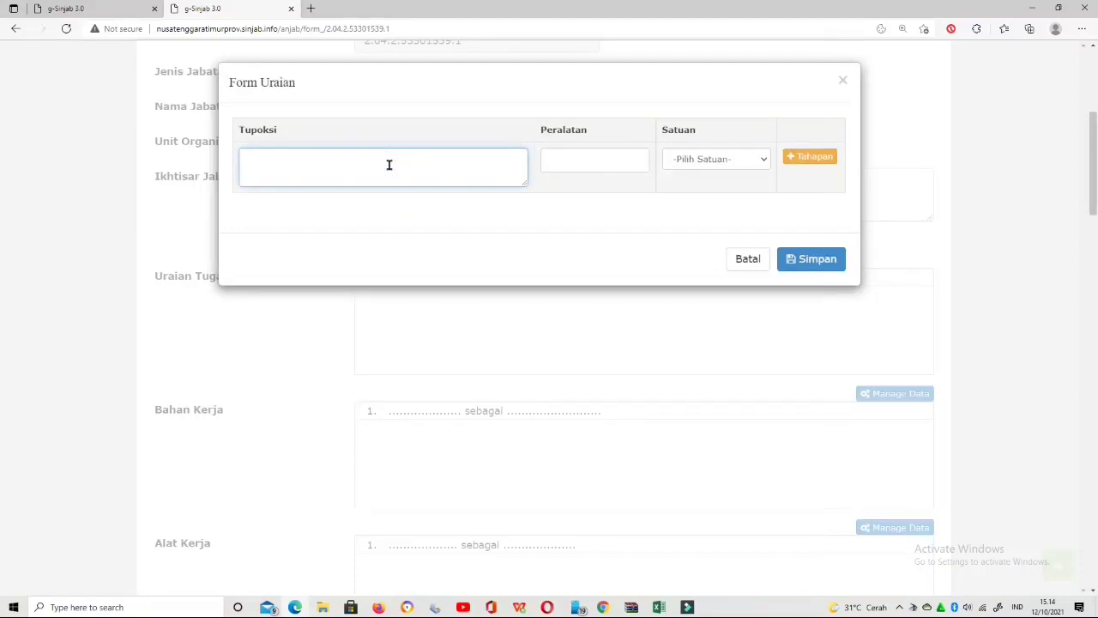
type("............................")
left_click(762, 161)
left_click(741, 190)
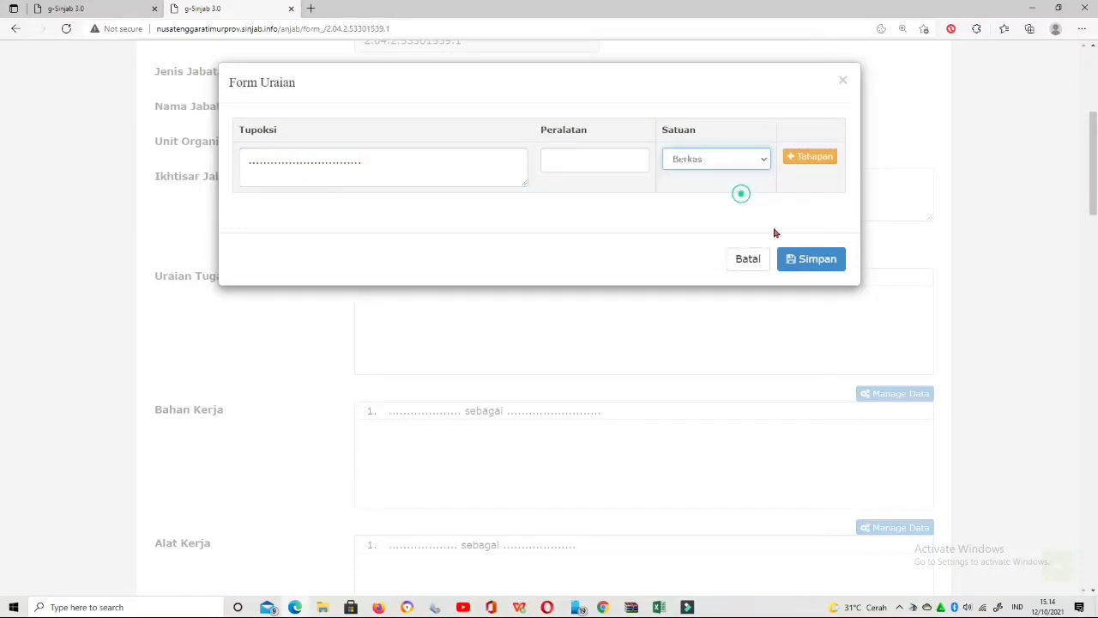
left_click(805, 271)
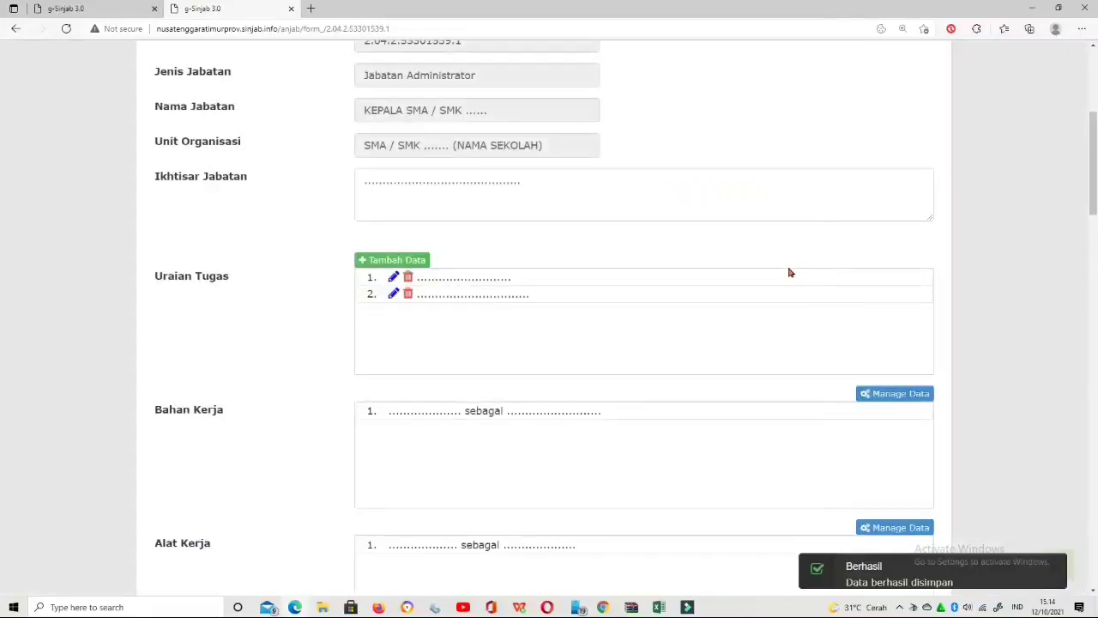
- Add a third Uraian Tugas entry with dotted placeholder text as Tupoksi and Kegiatan as Satuan, and save it
left_click(404, 260)
left_click(314, 155)
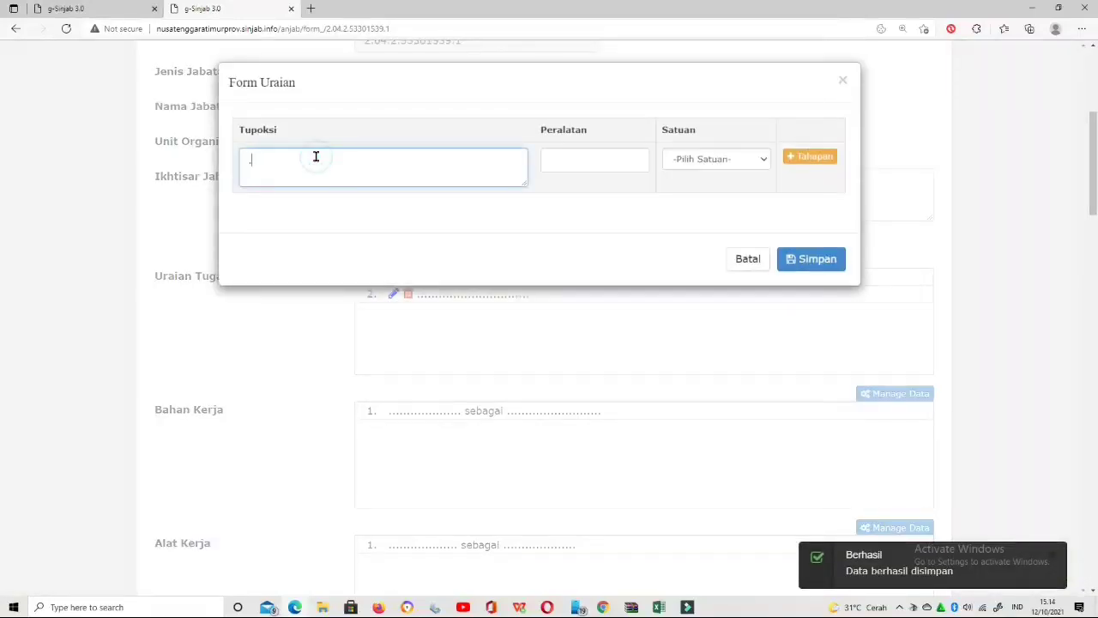
type(".........................")
left_click(763, 159)
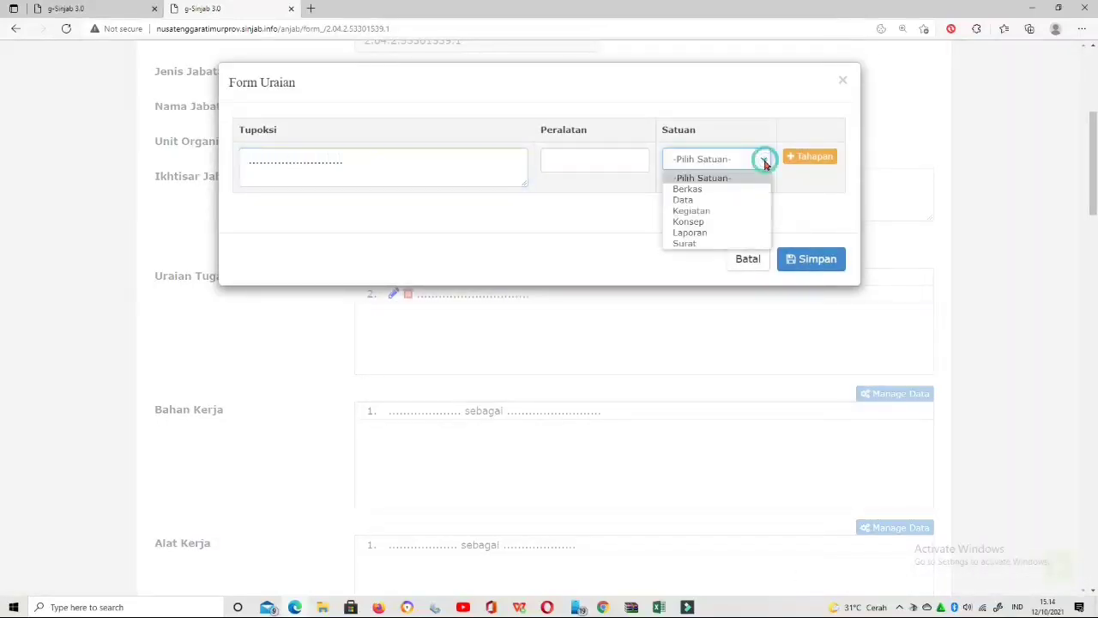
left_click(735, 214)
left_click(829, 265)
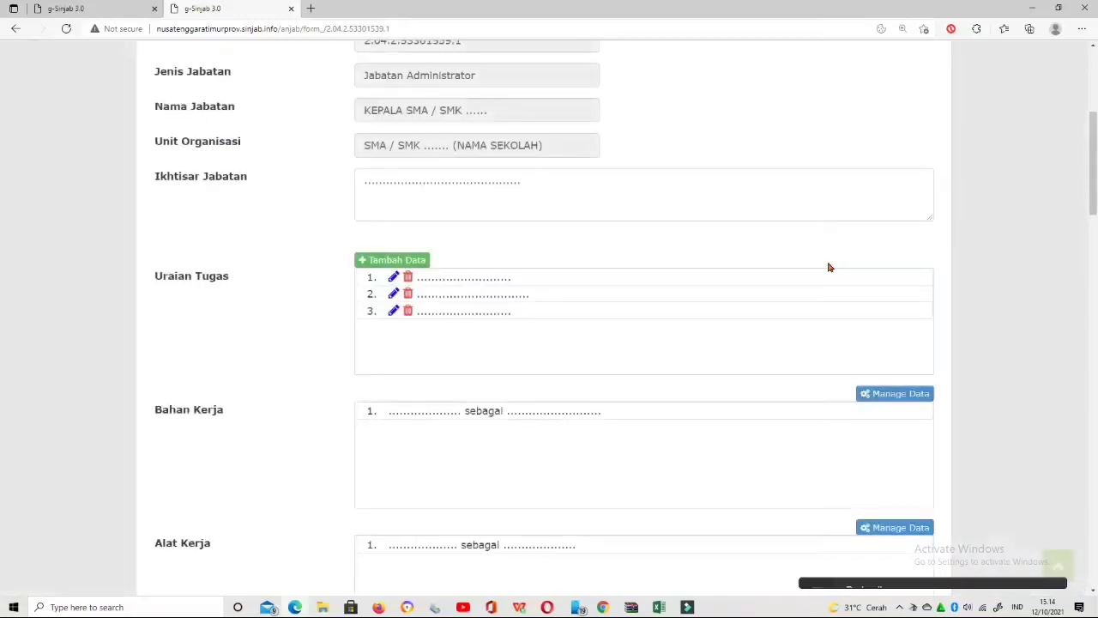
- Add a fourth Uraian Tugas entry with dotted placeholder text as Tupoksi and Surat as Satuan, and save it
left_click(392, 257)
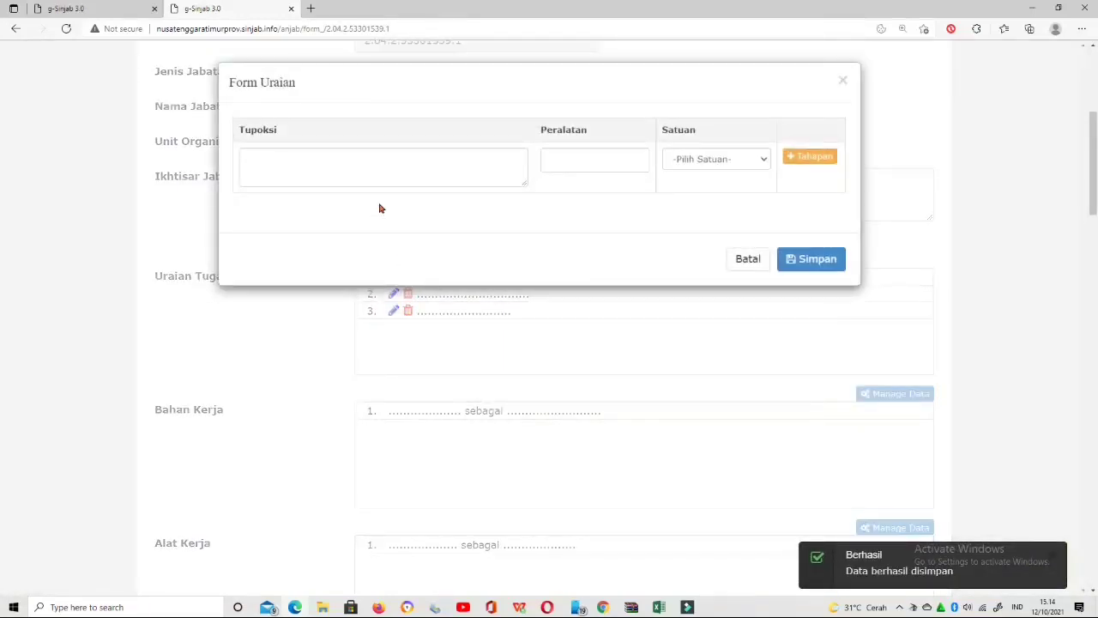
left_click(384, 170)
type("....................")
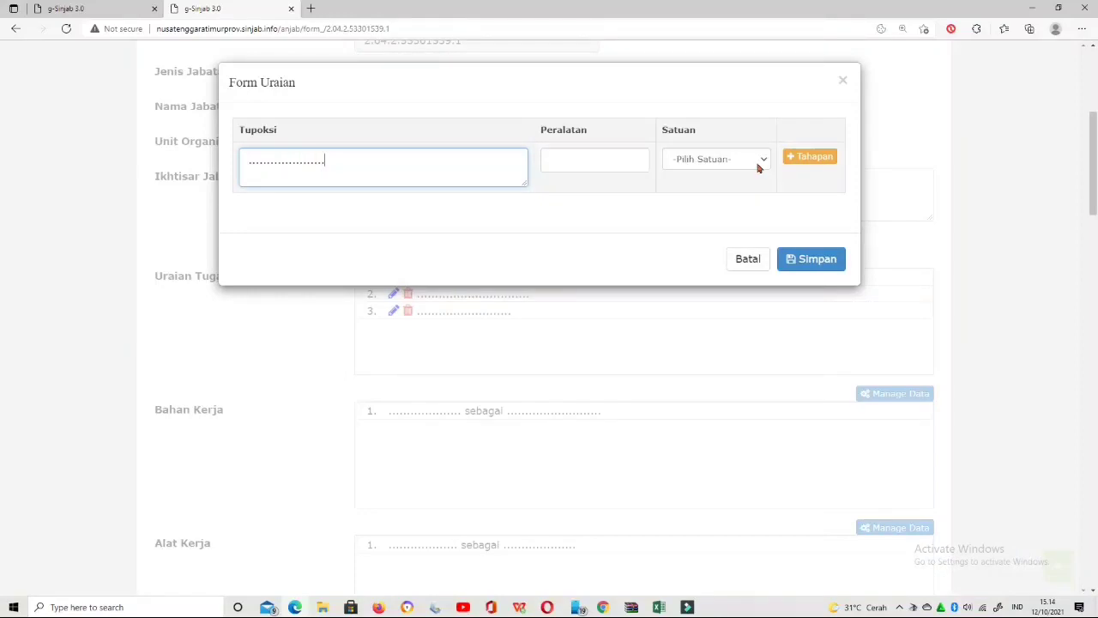
left_click(760, 167)
left_click(713, 243)
left_click(807, 259)
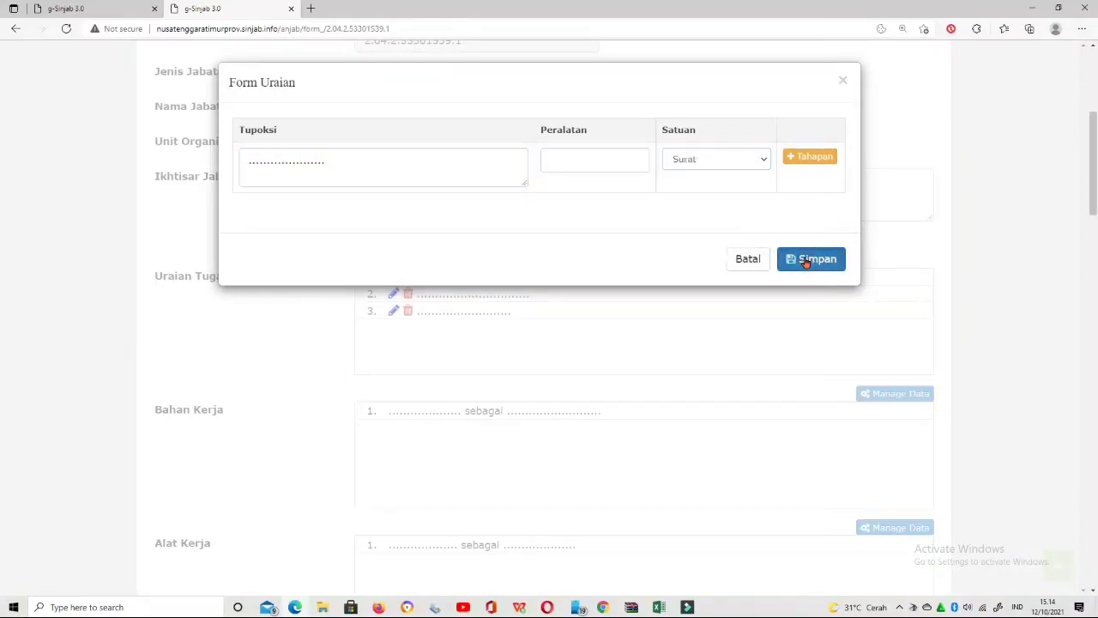
- Add a fifth Uraian Tugas entry with dotted placeholder text as Tupoksi and Laporan as Satuan, and save it
left_click(409, 257)
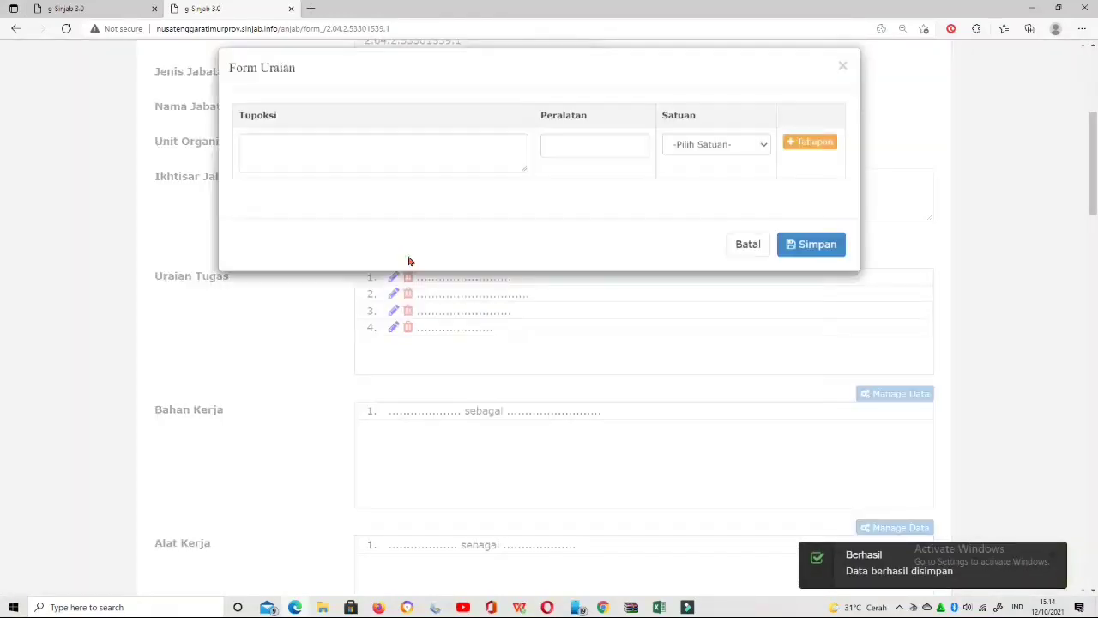
left_click(342, 172)
type("....................")
left_click(760, 161)
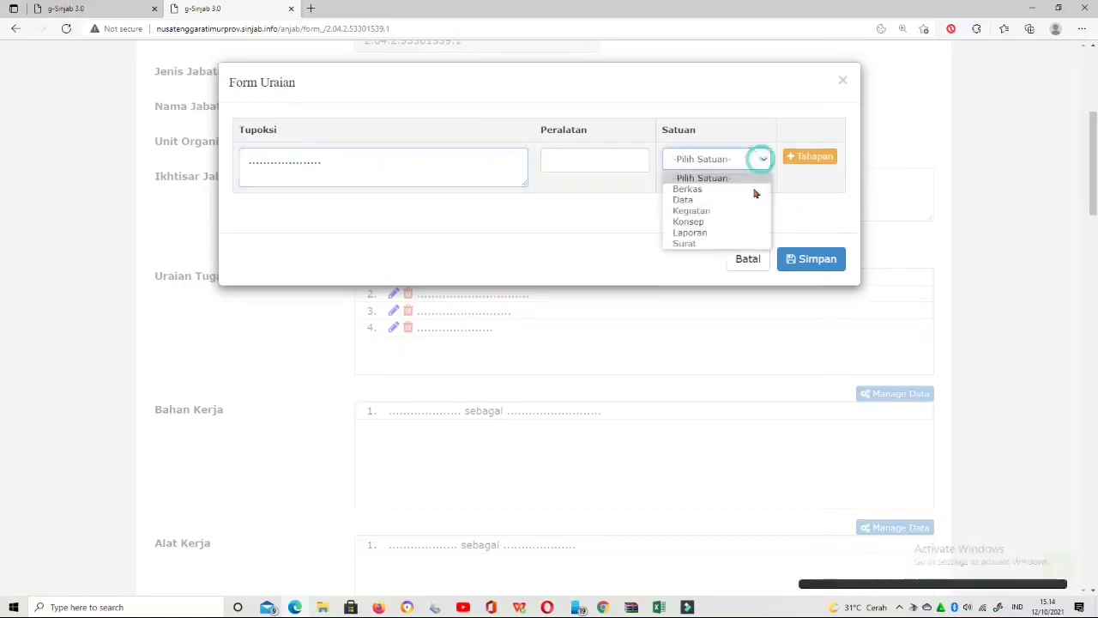
left_click(732, 233)
left_click(812, 267)
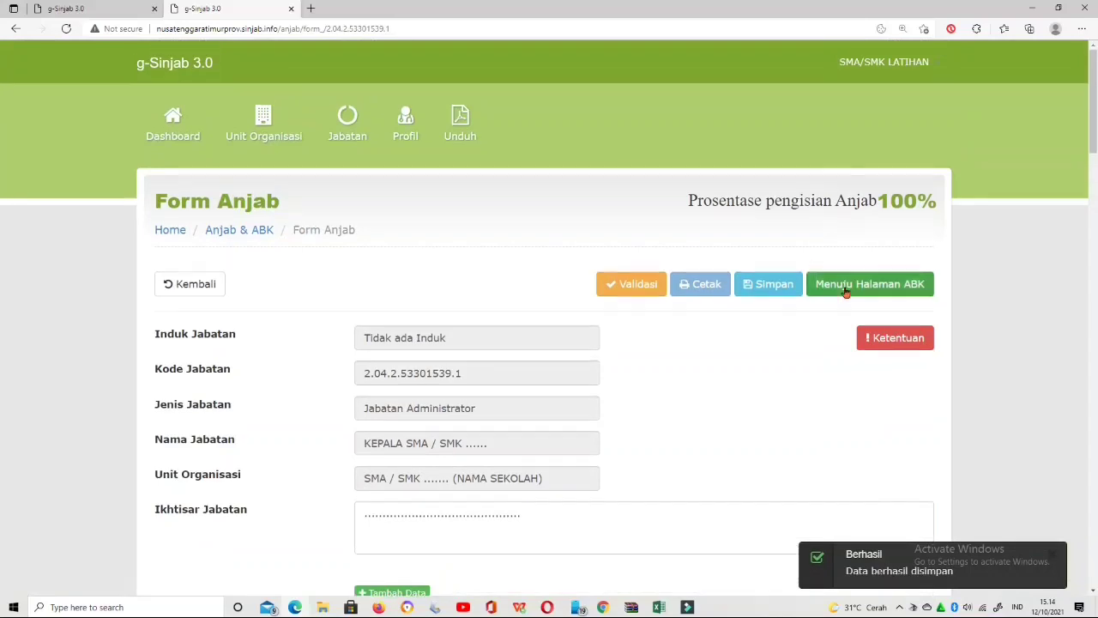
- Open the position's ABK page and fill task 1 in Form A with a volume of 2 Kali / Tahun and a Norma Waktu of 1 Jam
left_click(850, 285)
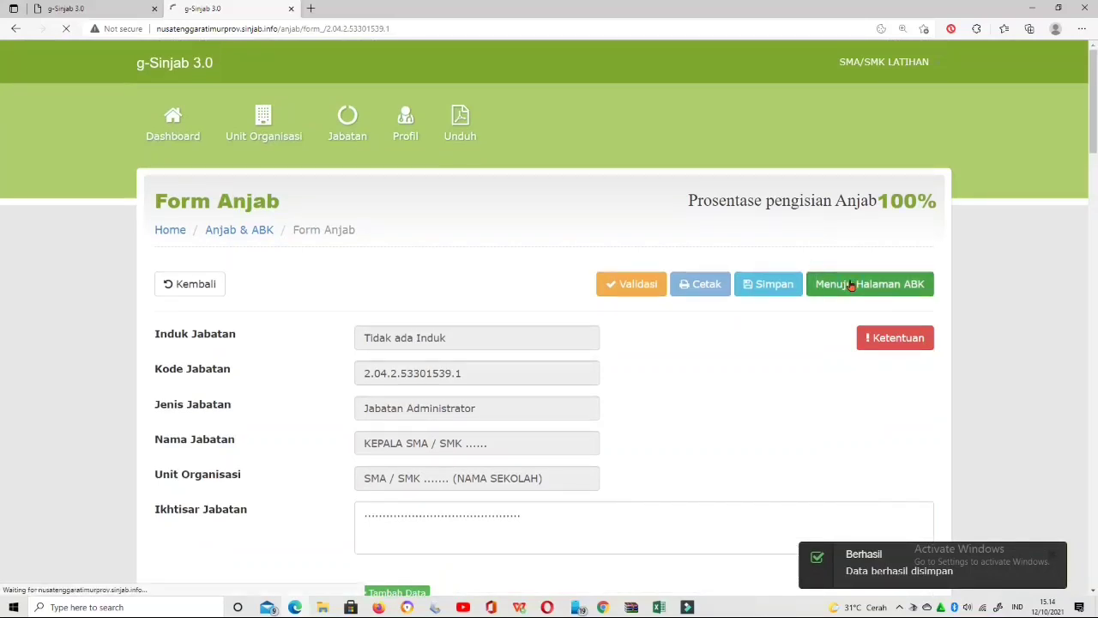
scroll(767, 345, "down", 5)
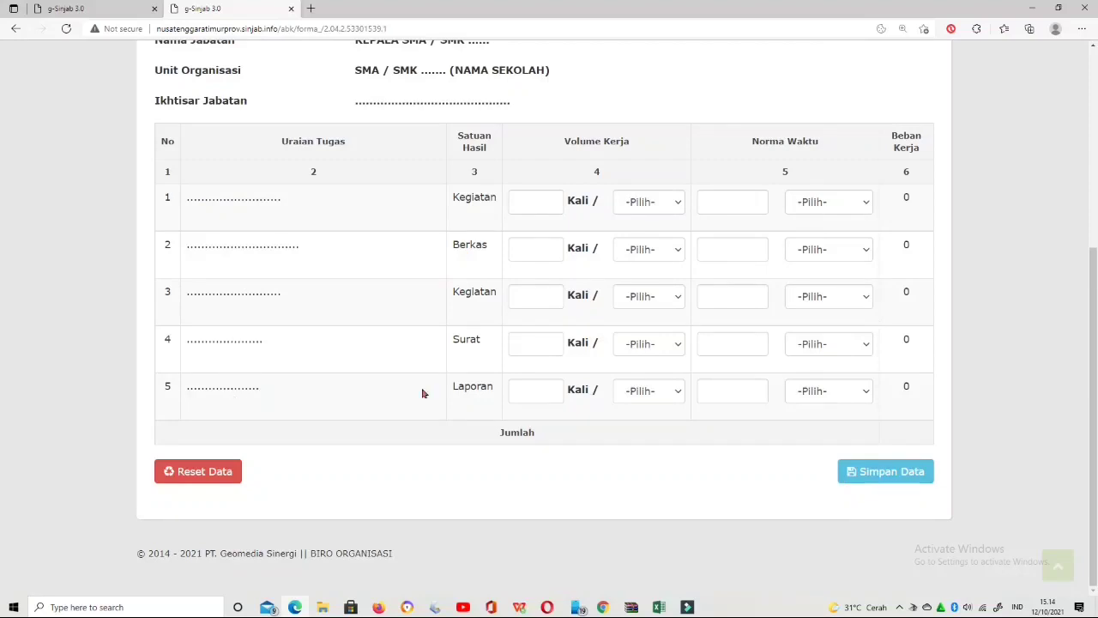
left_click(524, 194)
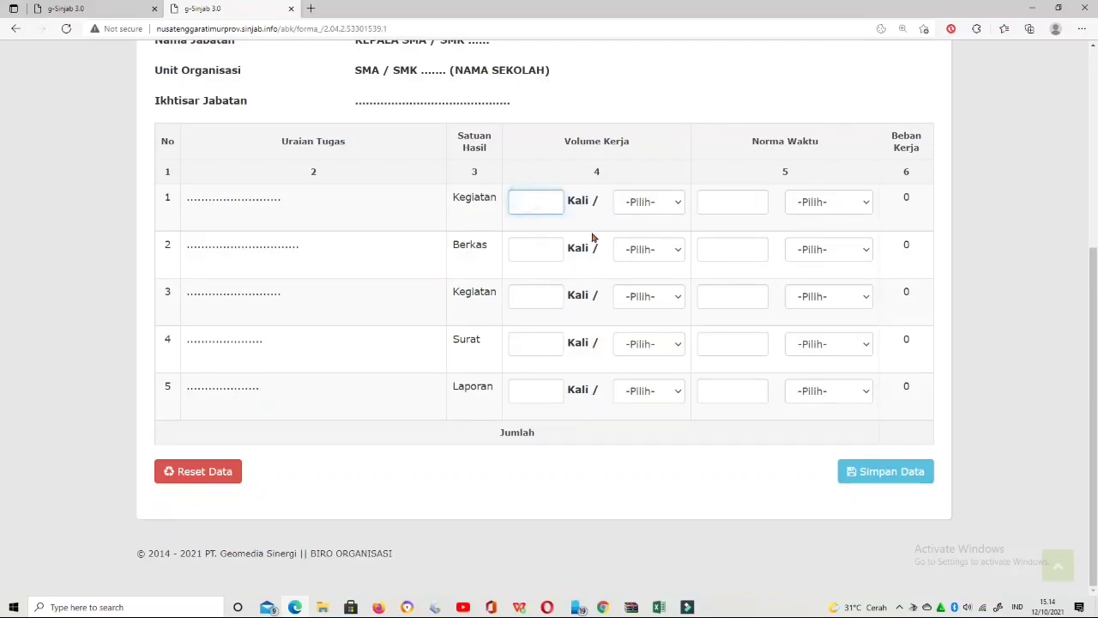
left_click(666, 202)
left_click(647, 278)
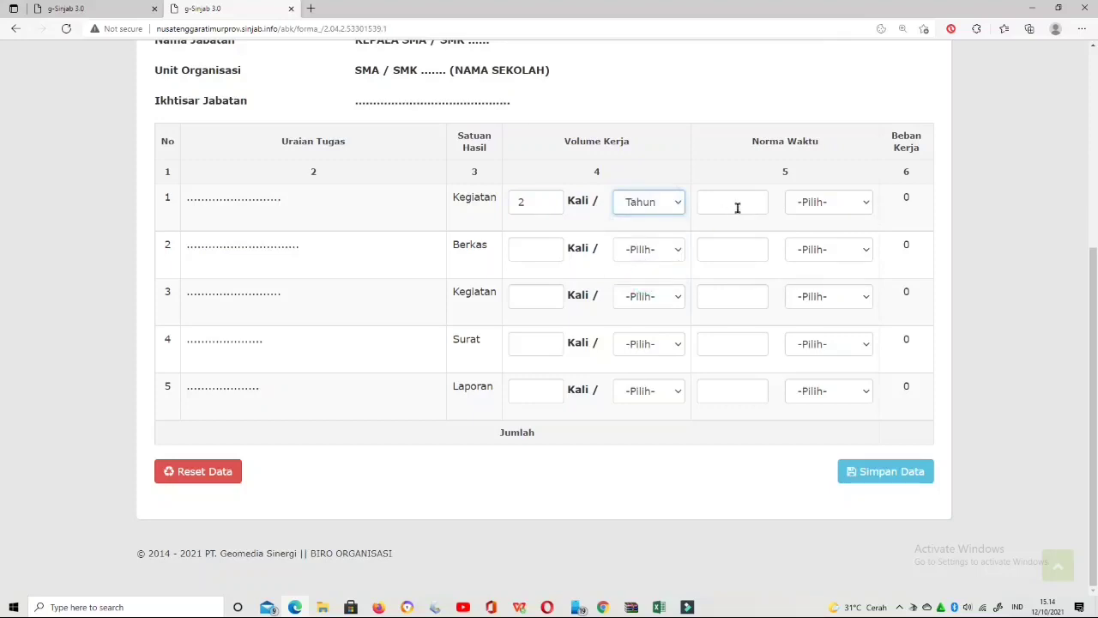
left_click(737, 208)
type("1")
left_click(843, 204)
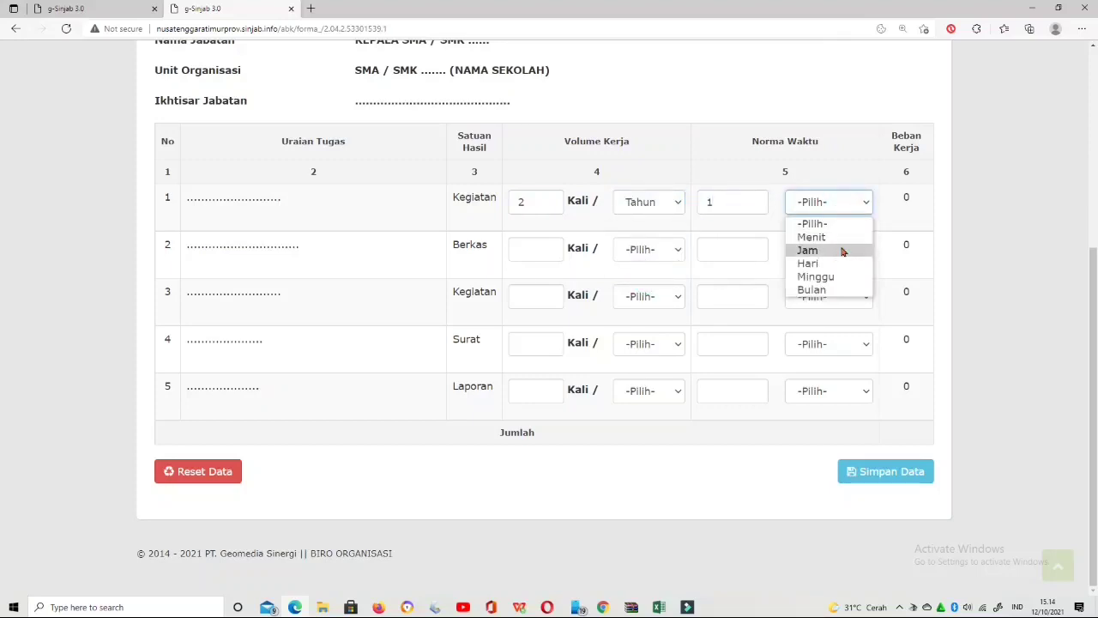
left_click(842, 252)
- Fill task 2 (Berkas) with a volume of 1 Kali / Hari and a Norma Waktu of 1 Jam
left_click(536, 249)
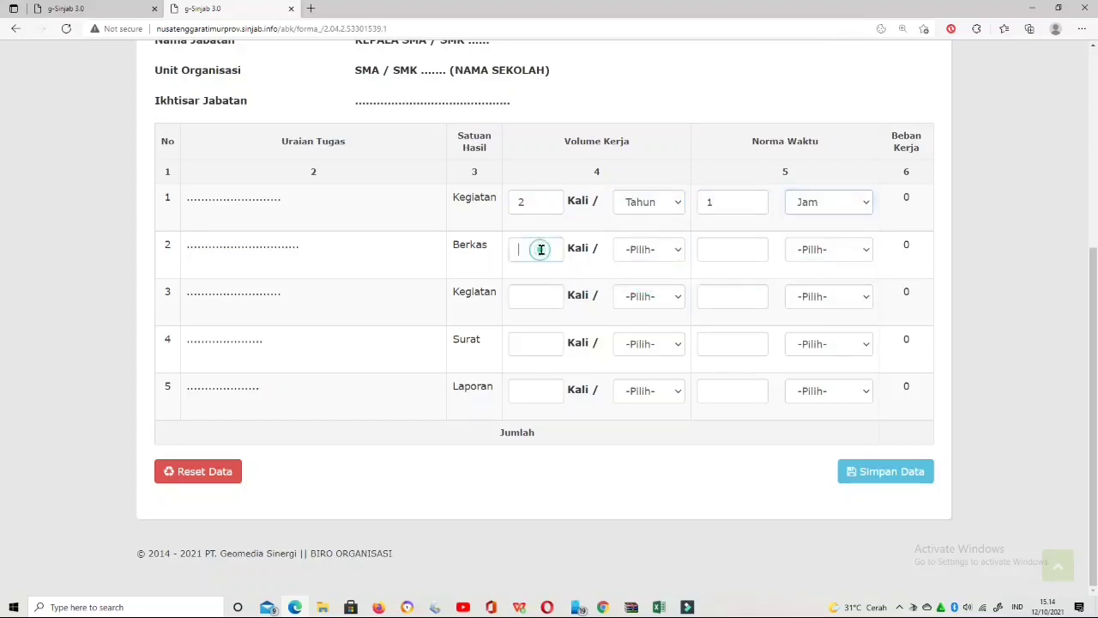
type("1")
left_click(654, 252)
left_click(652, 285)
left_click(724, 253)
type("1")
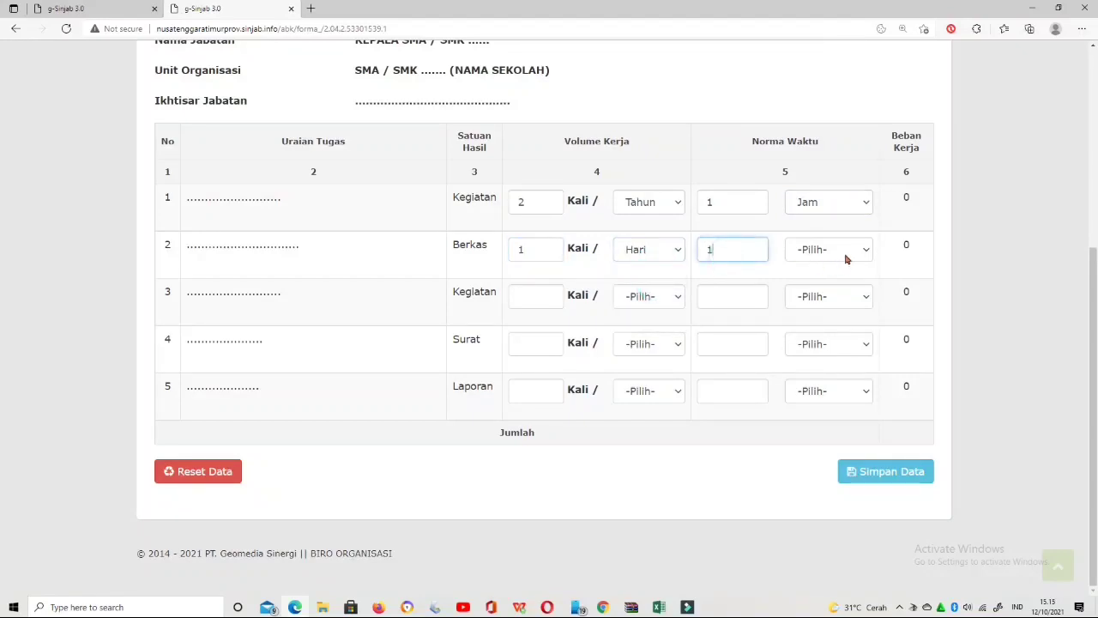
left_click(846, 253)
left_click(829, 299)
- Fill task 3 (Kegiatan) with a volume of 1 Kali / Hari and a Norma Waktu of 1 Jam
left_click(554, 296)
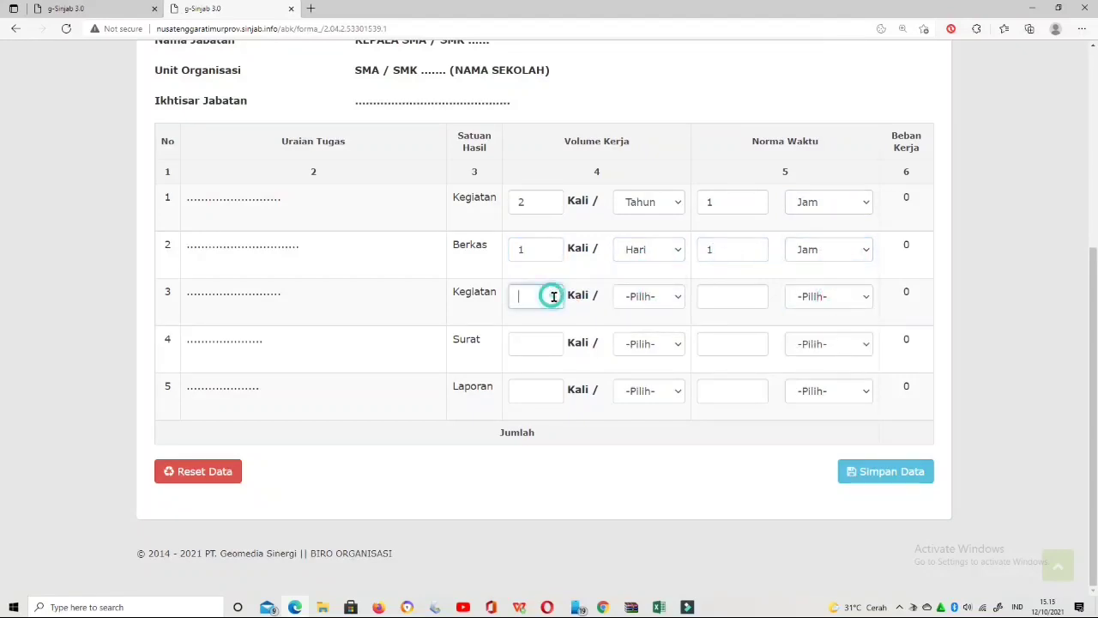
type("1")
left_click(671, 301)
left_click(669, 329)
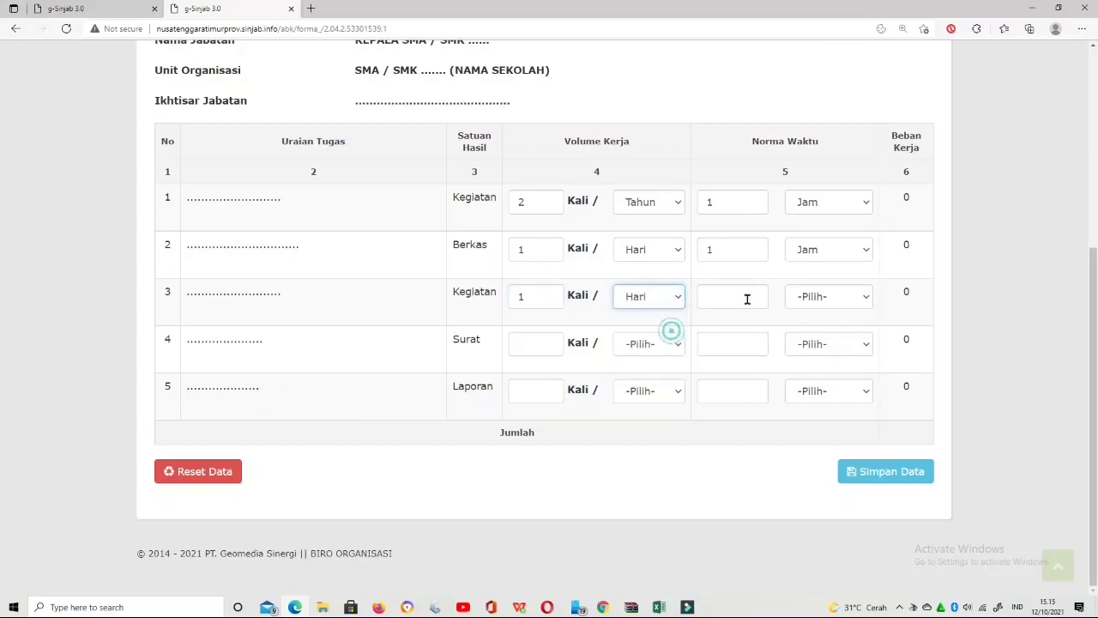
left_click(743, 296)
type("1")
left_click(861, 300)
left_click(840, 344)
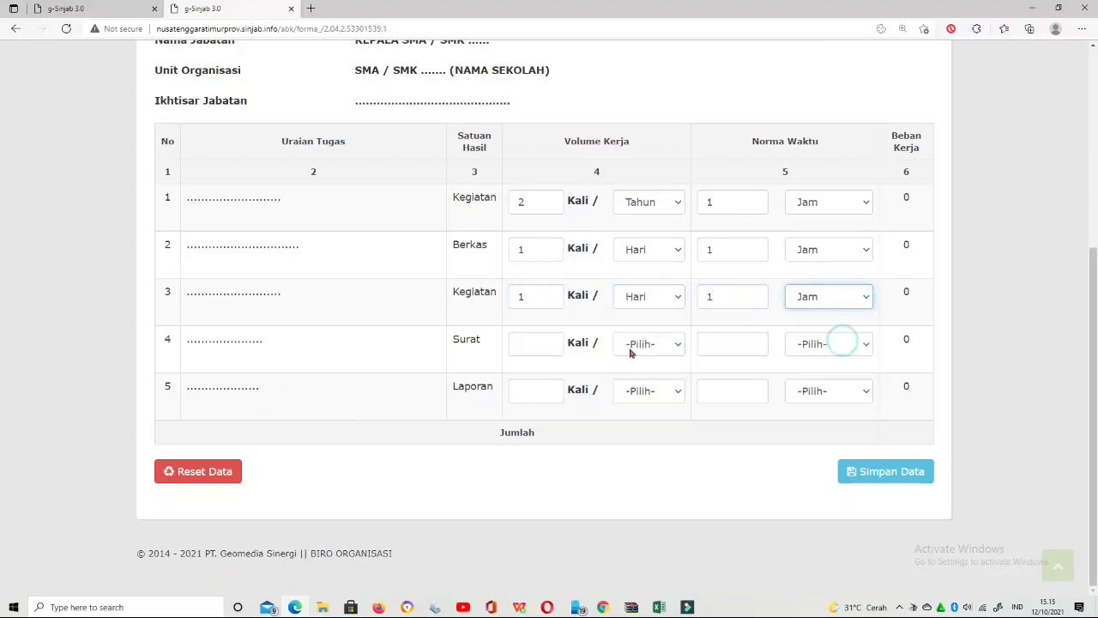
- Fill task 4 (Surat) with a volume of 1 Kali / Hari and a Norma Waktu of 15 Menit
left_click(558, 345)
type("1")
left_click(678, 344)
left_click(666, 380)
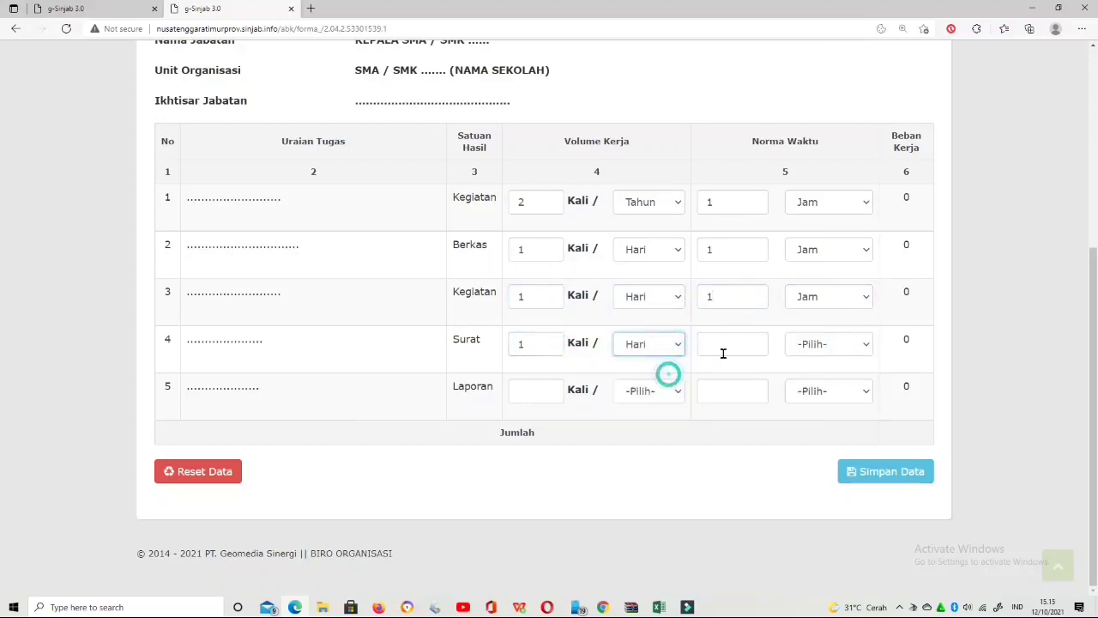
left_click(723, 350)
type("15")
left_click(824, 344)
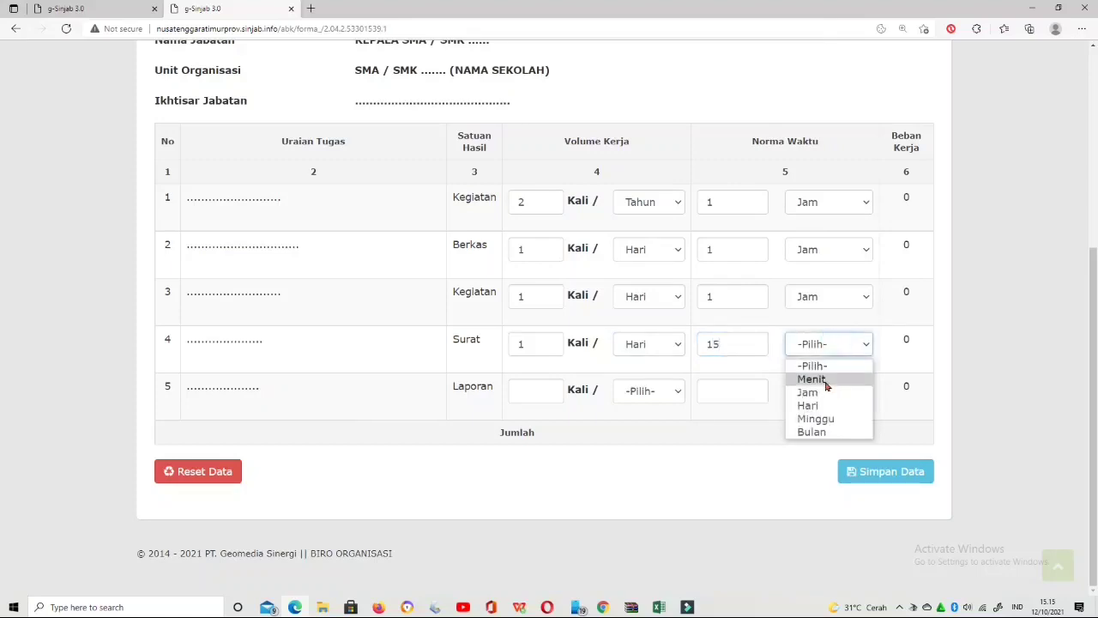
left_click(825, 376)
- Fill task 5 (Laporan) with a volume of 1 Kali / Minggu and a Norma Waktu of 2 Jam, and save the workload data
left_click(550, 392)
type("1")
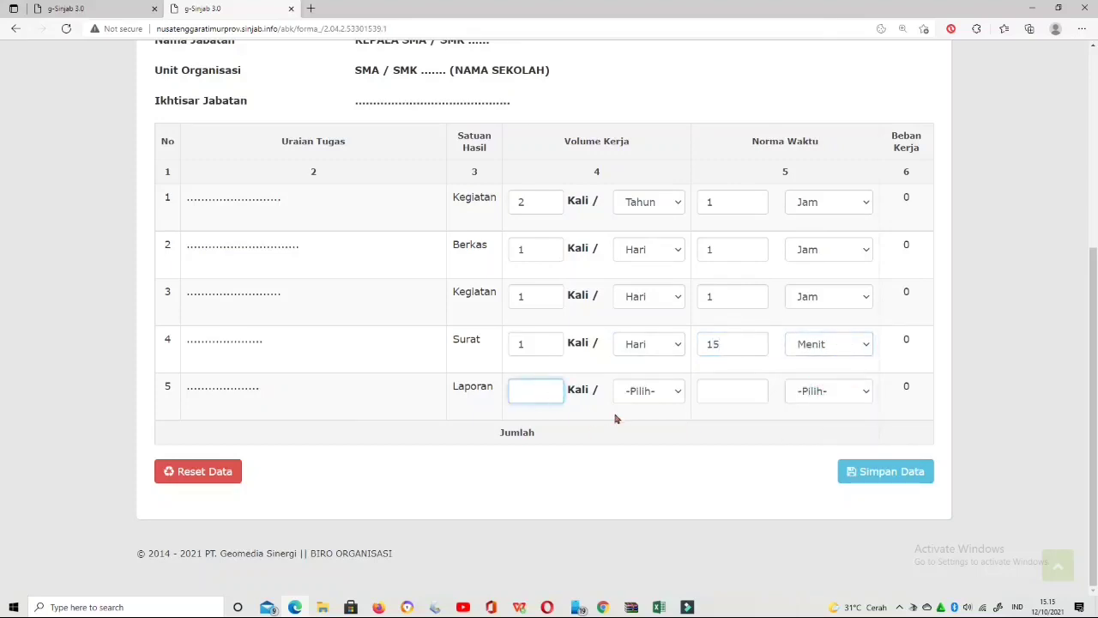
left_click(673, 401)
left_click(662, 436)
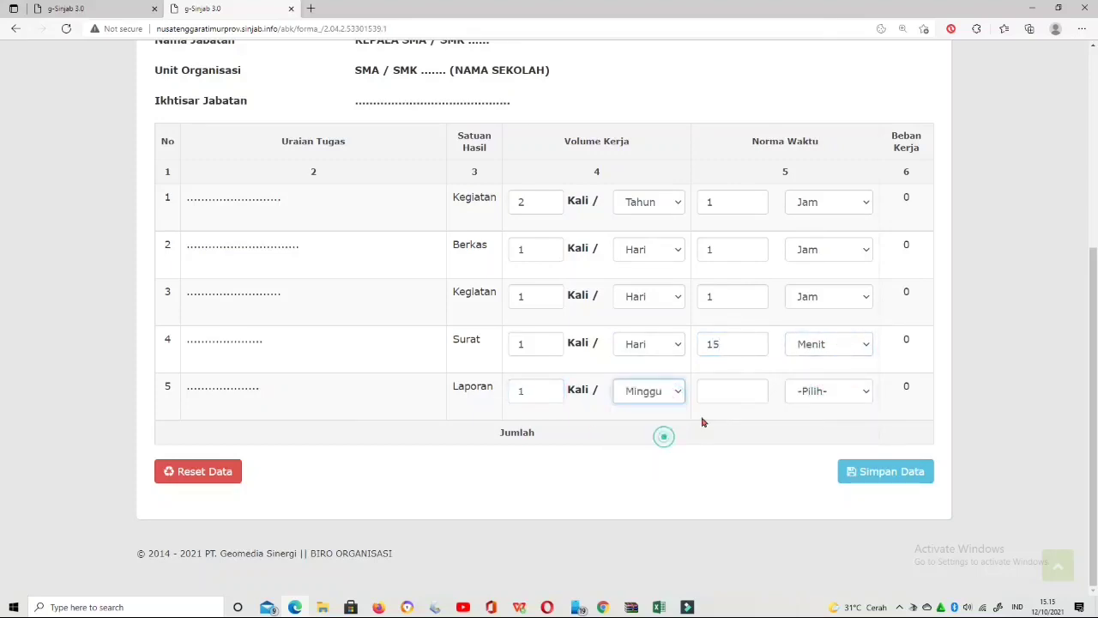
left_click(731, 399)
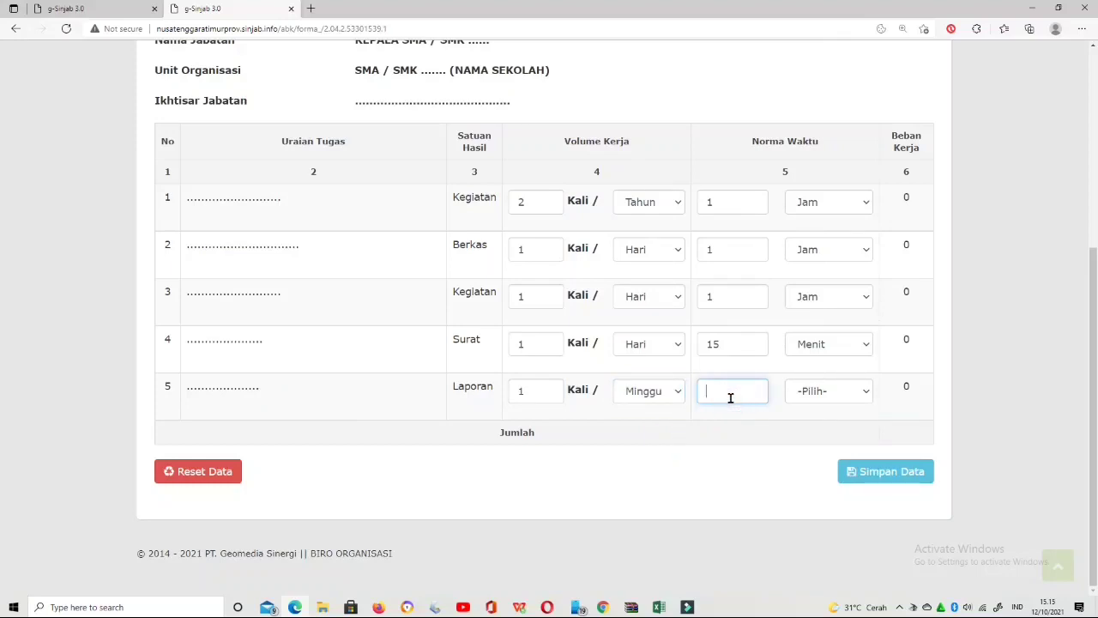
left_click(866, 393)
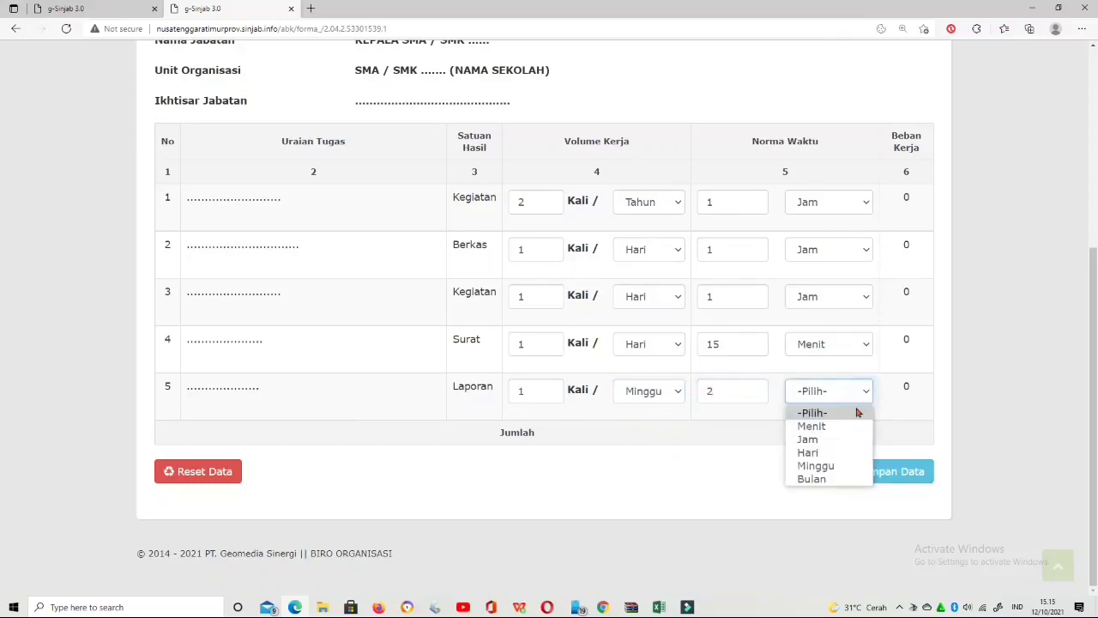
left_click(809, 438)
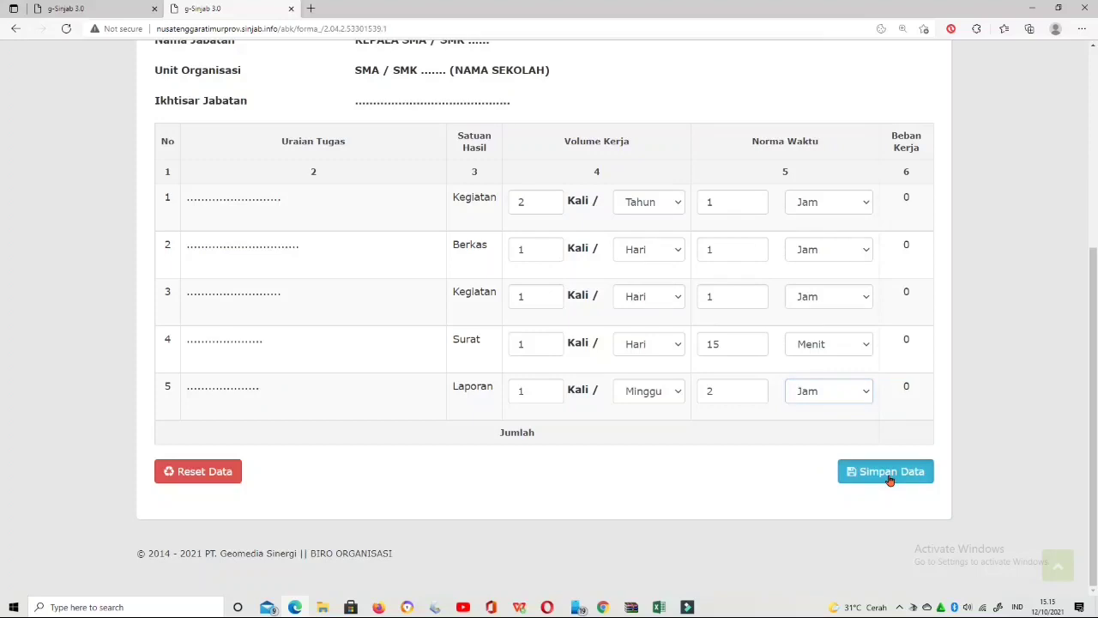
left_click(890, 479)
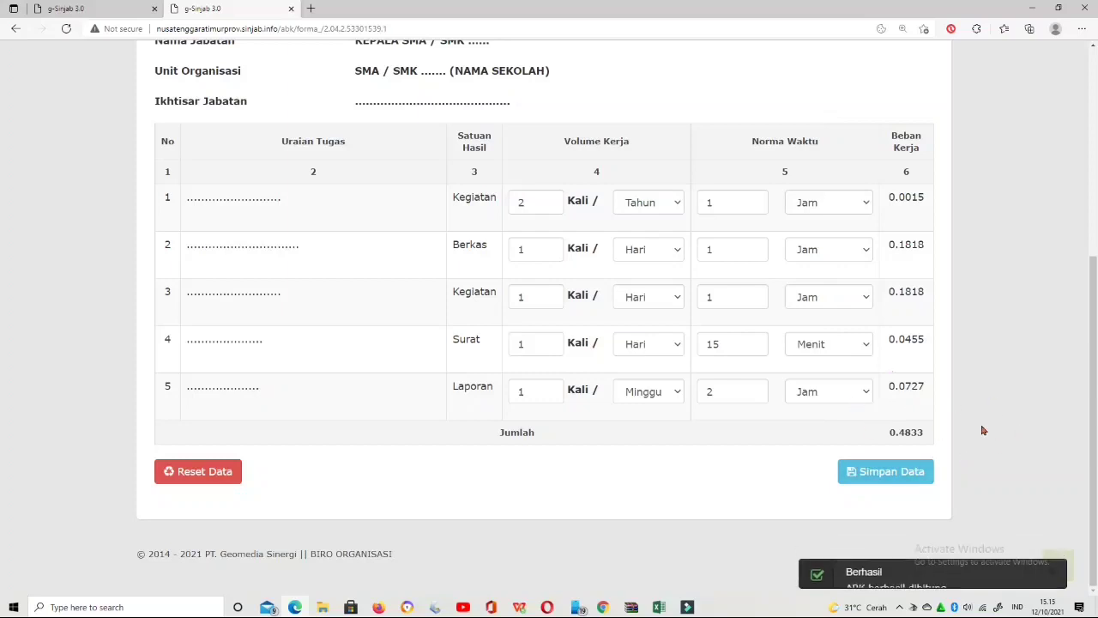
- Set the Norma Waktu of tasks 2 and 3 to 2 Jam and save the workload data again
double_click(713, 302)
type("2")
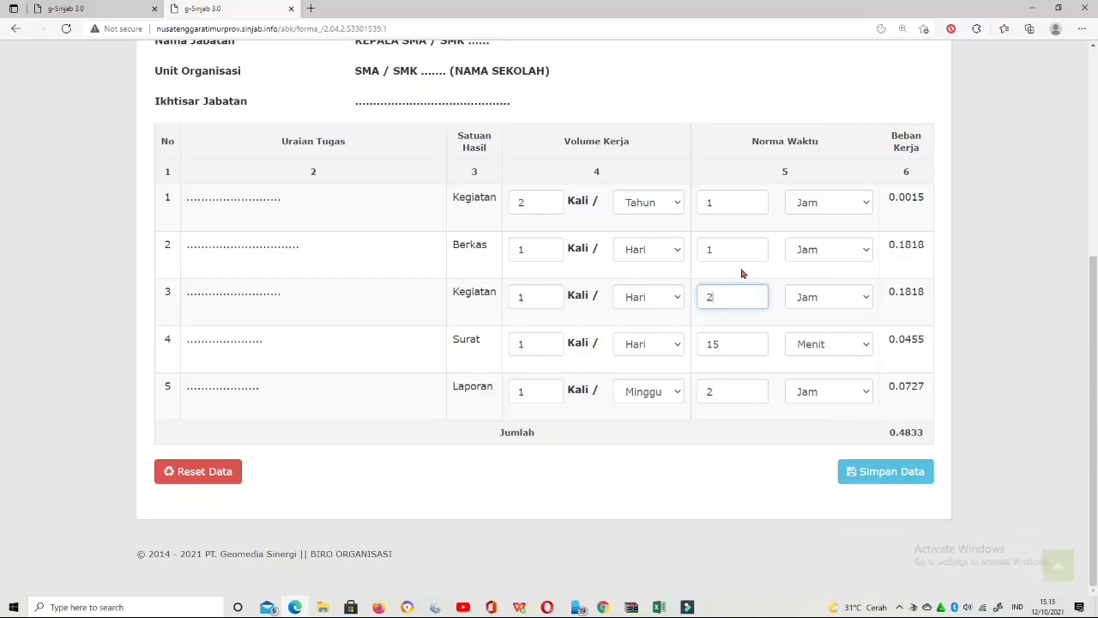
double_click(735, 249)
type("2")
left_click(902, 478)
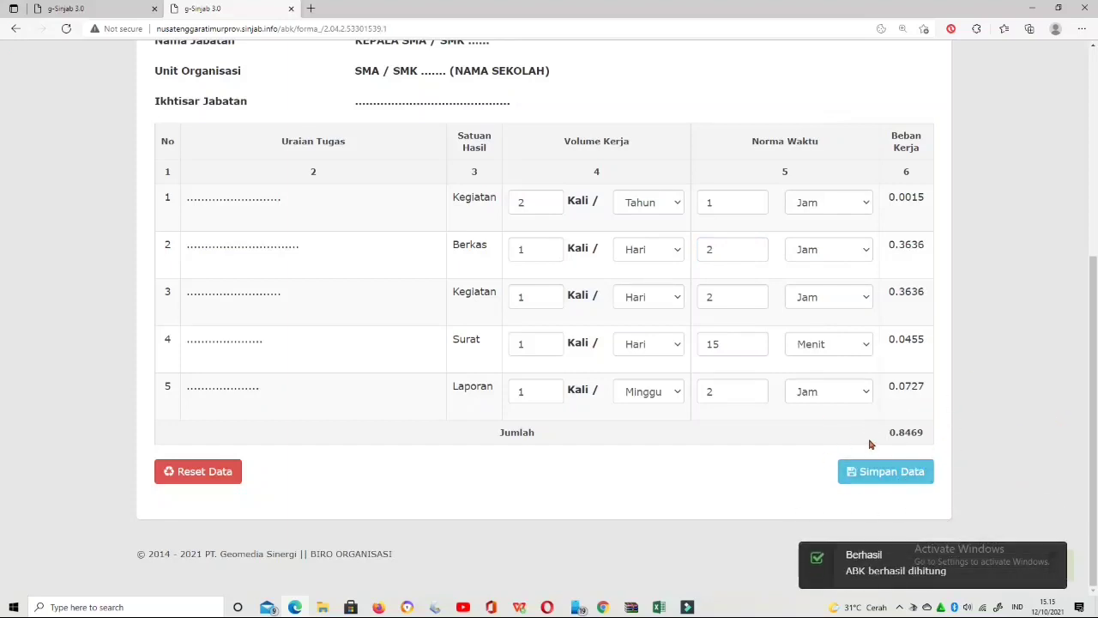
- Reopen the Anjab form of KEPALA SMA / SMK from the dashboard's position chart and go to its ABK Form A
scroll(969, 382, "up", 2)
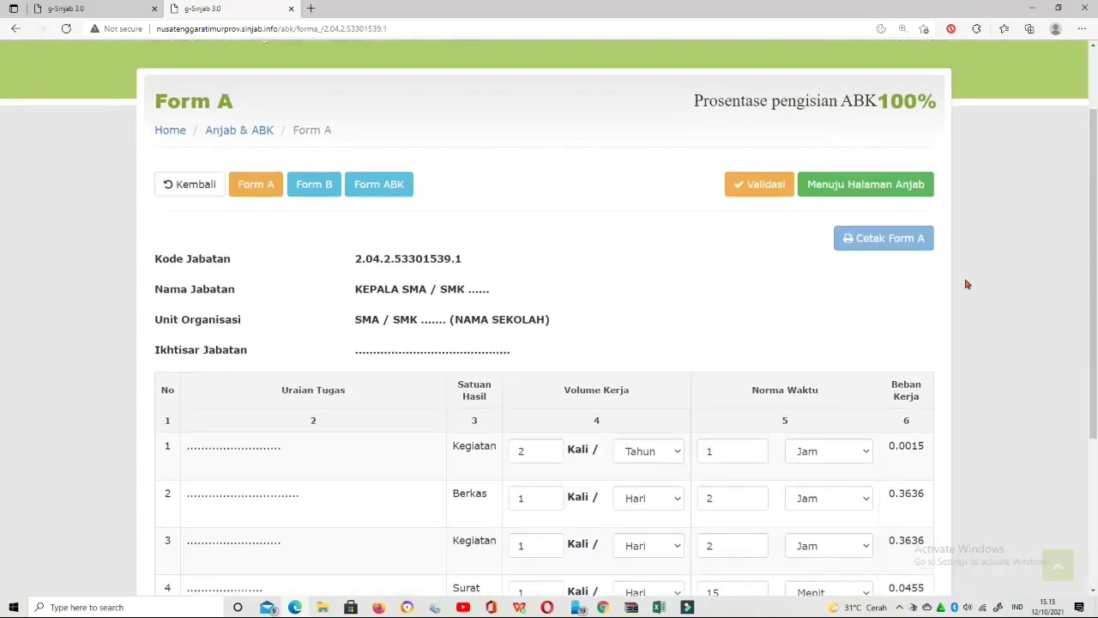
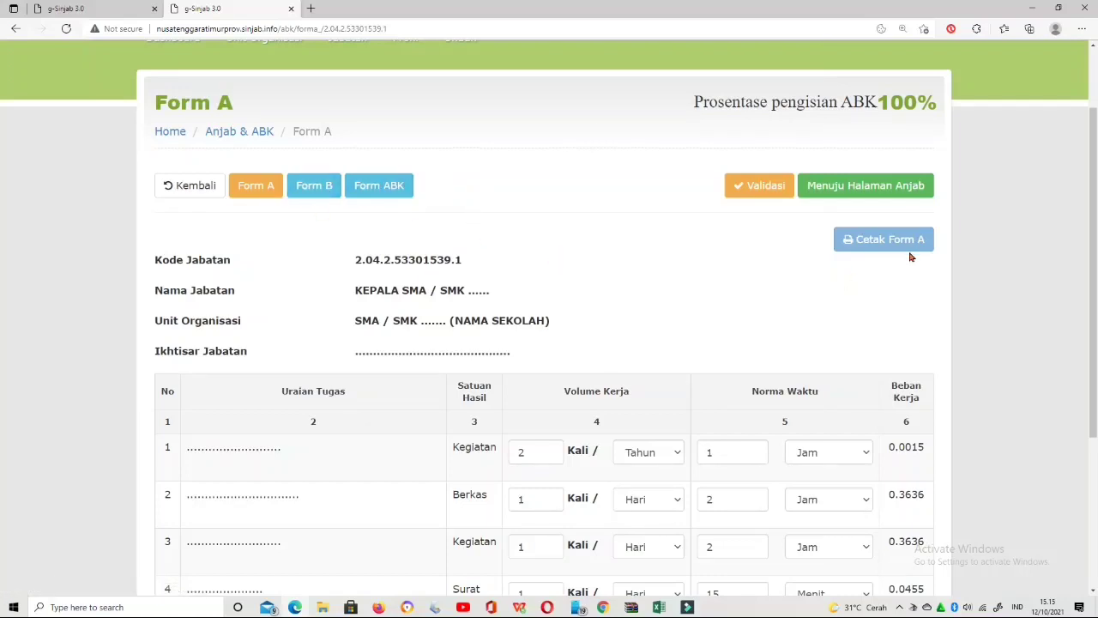
scroll(688, 266, "up", 2)
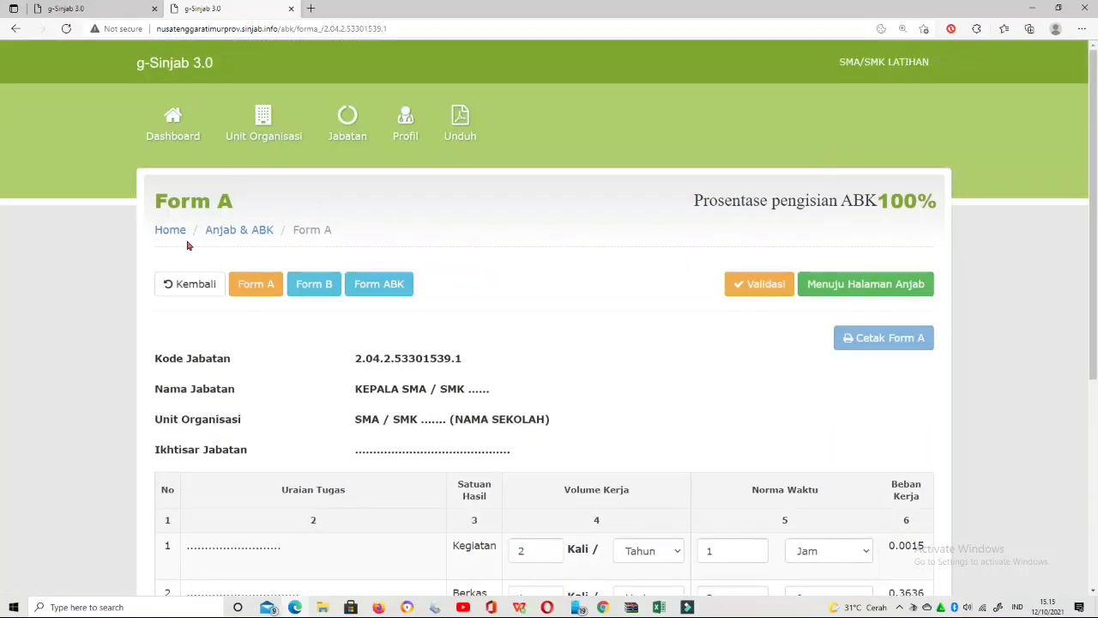
left_click(165, 125)
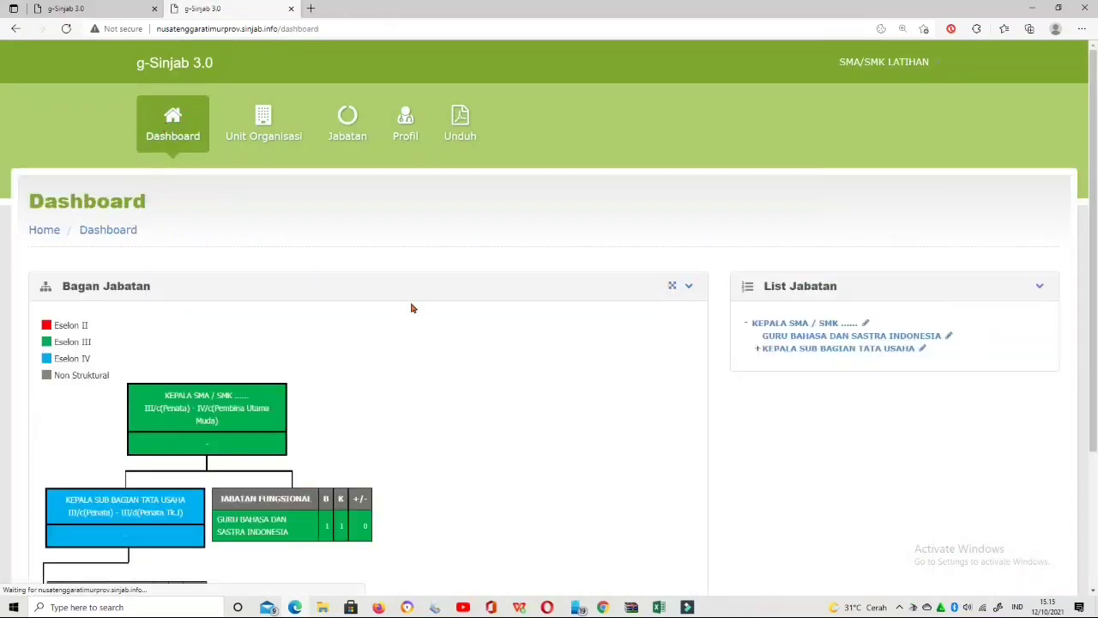
scroll(513, 327, "down", 3)
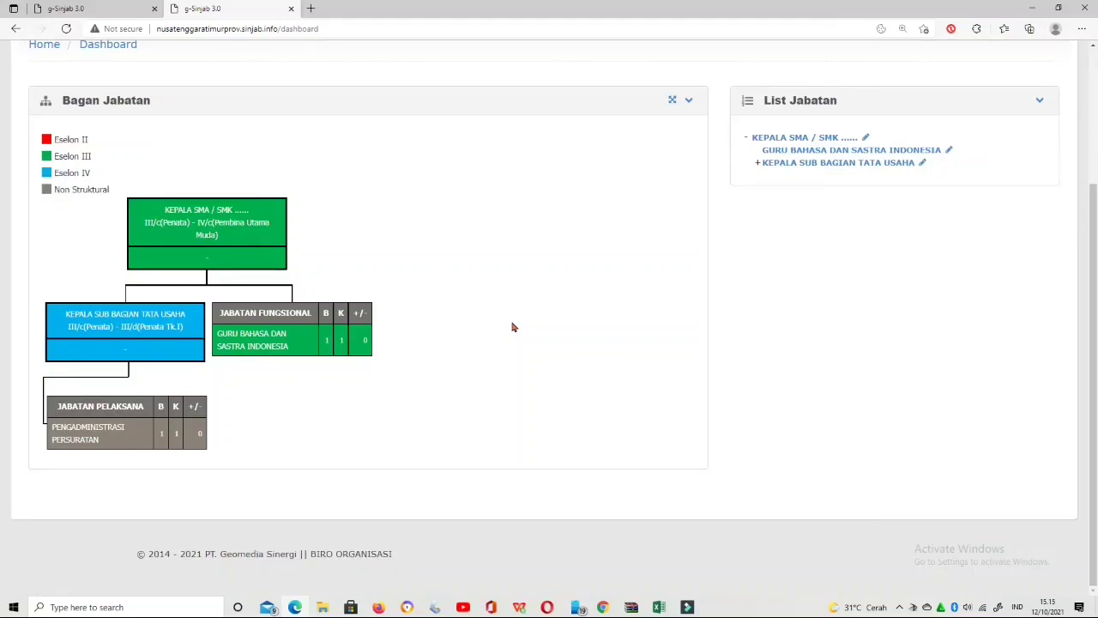
left_click(211, 214)
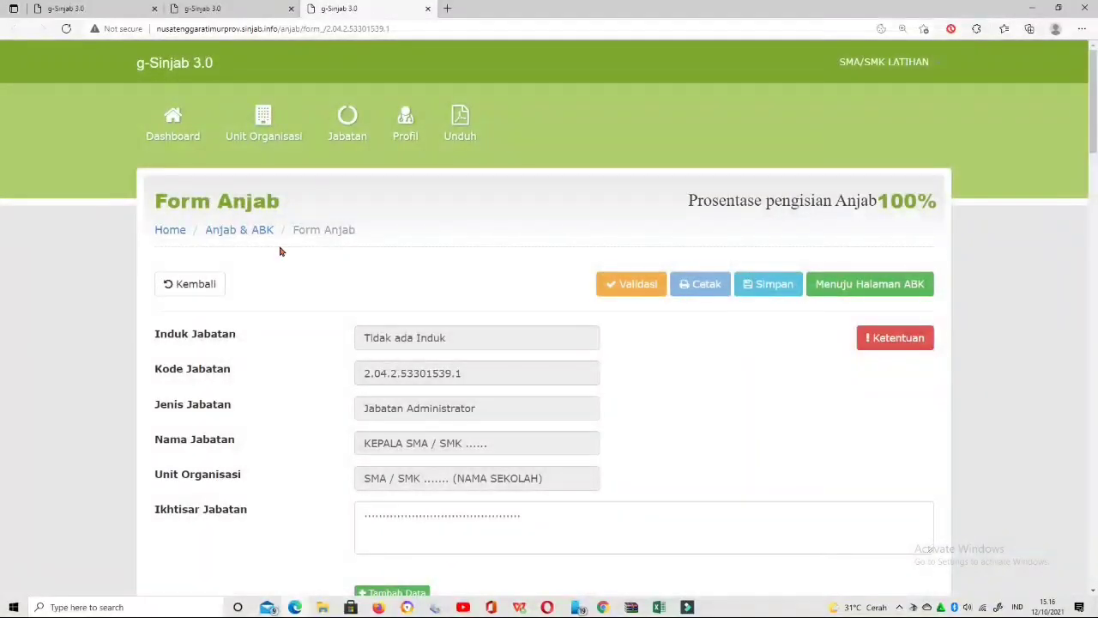
left_click(858, 284)
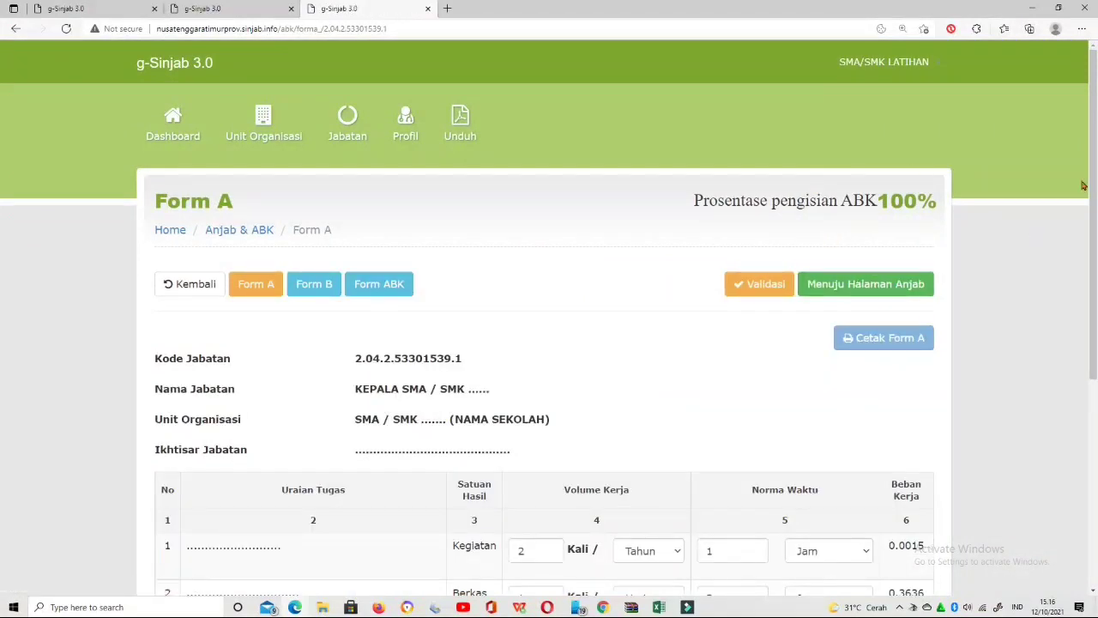
- Open the Anjab form of KEPALA SUB BAGIAN TATA USAHA from the dashboard's position chart and look over its fields
left_click(182, 125)
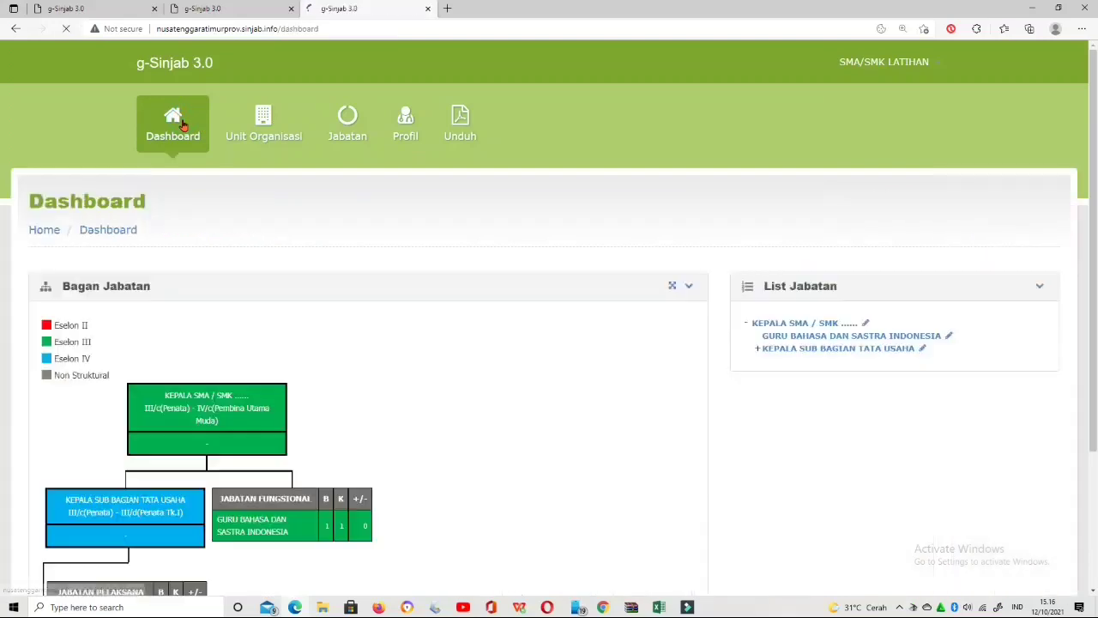
scroll(524, 342, "down", 3)
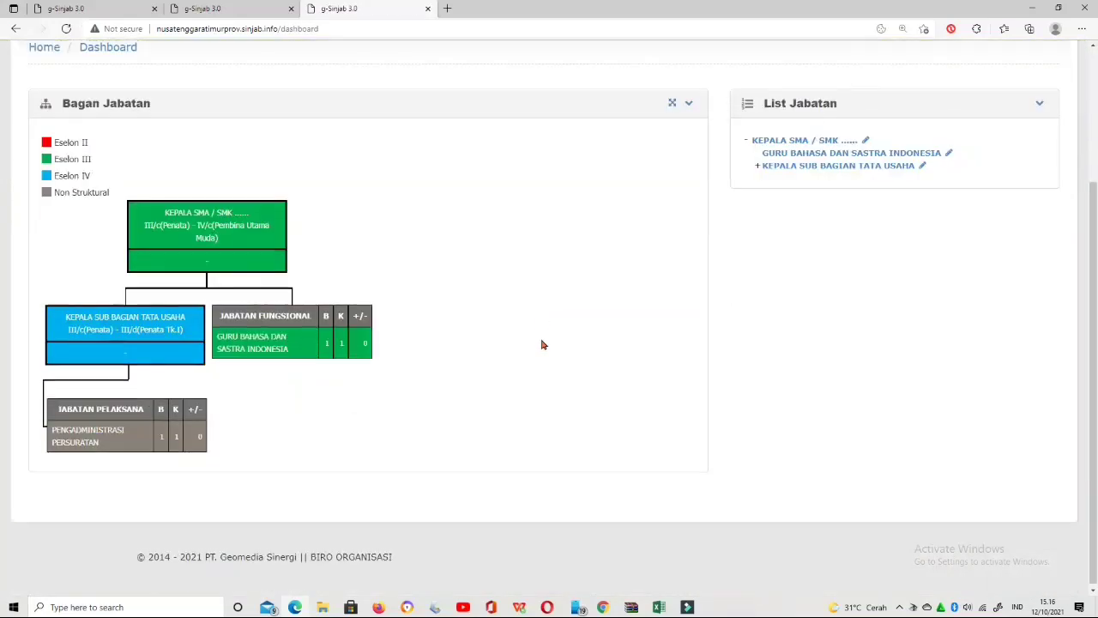
left_click(146, 322)
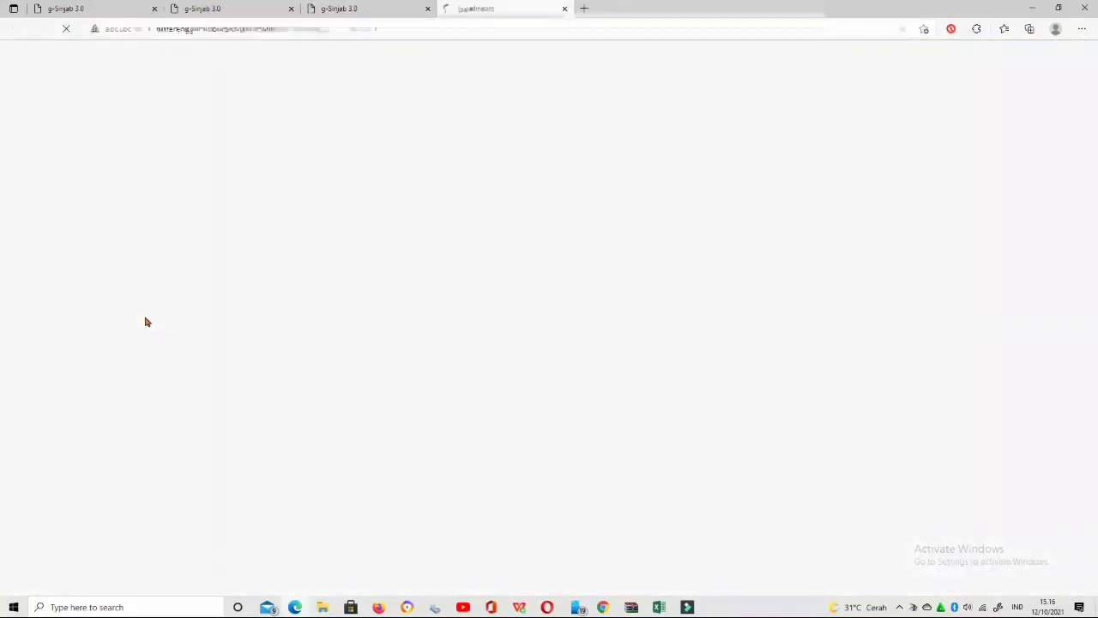
scroll(830, 393, "down", 3)
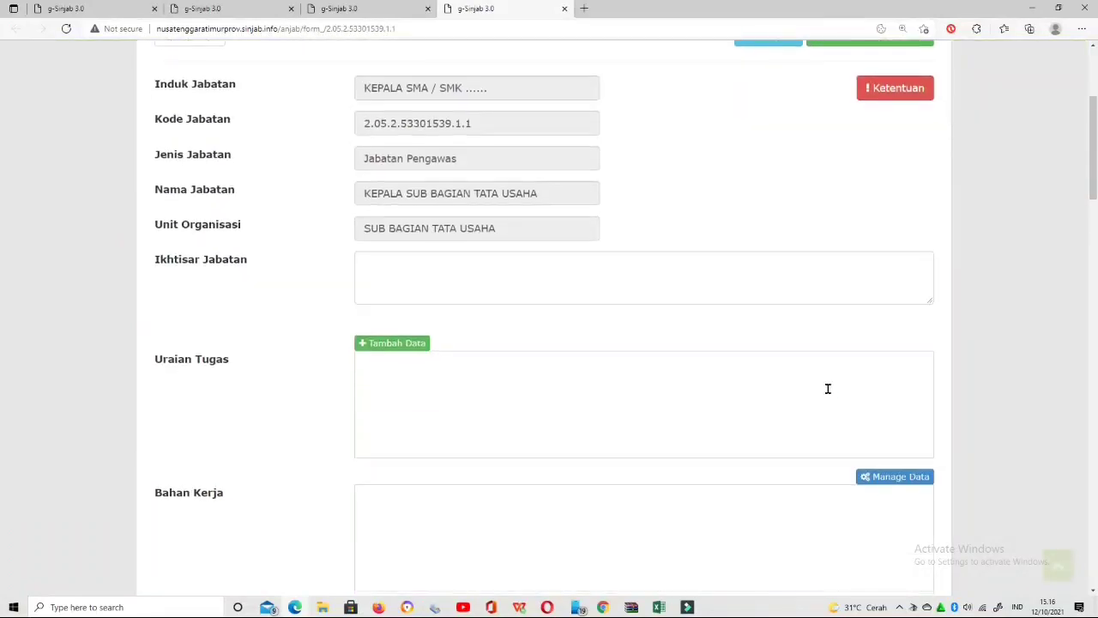
scroll(957, 310, "up", 2)
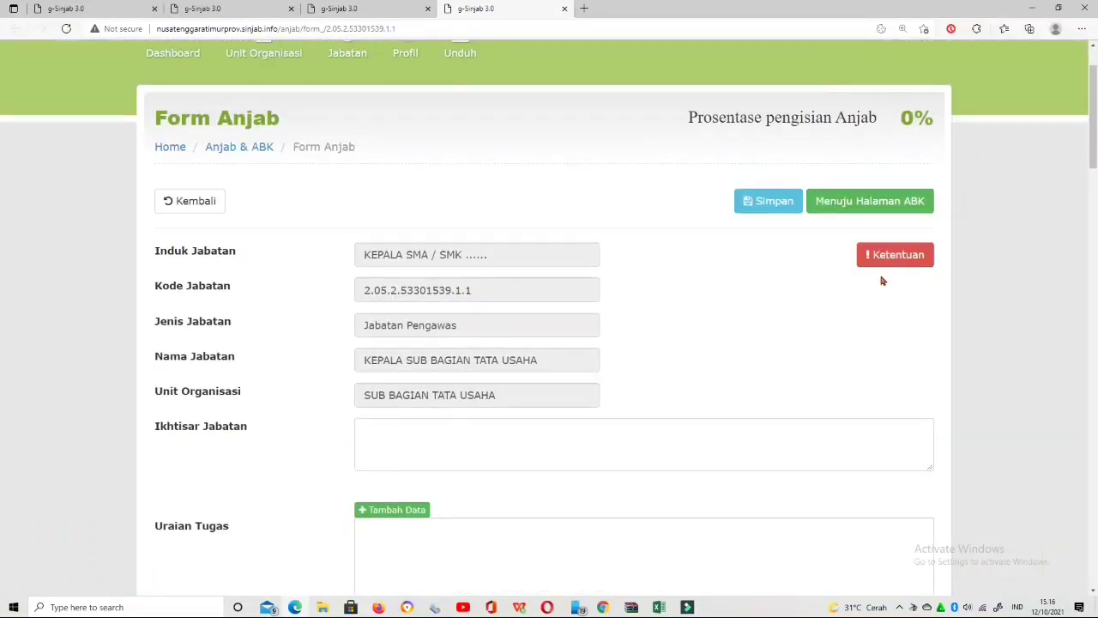
- View the position's ABK Form A and open the Anjab form of GURU BAHASA DAN SASTRA INDONESIA from the dashboard's position chart
left_click(880, 211)
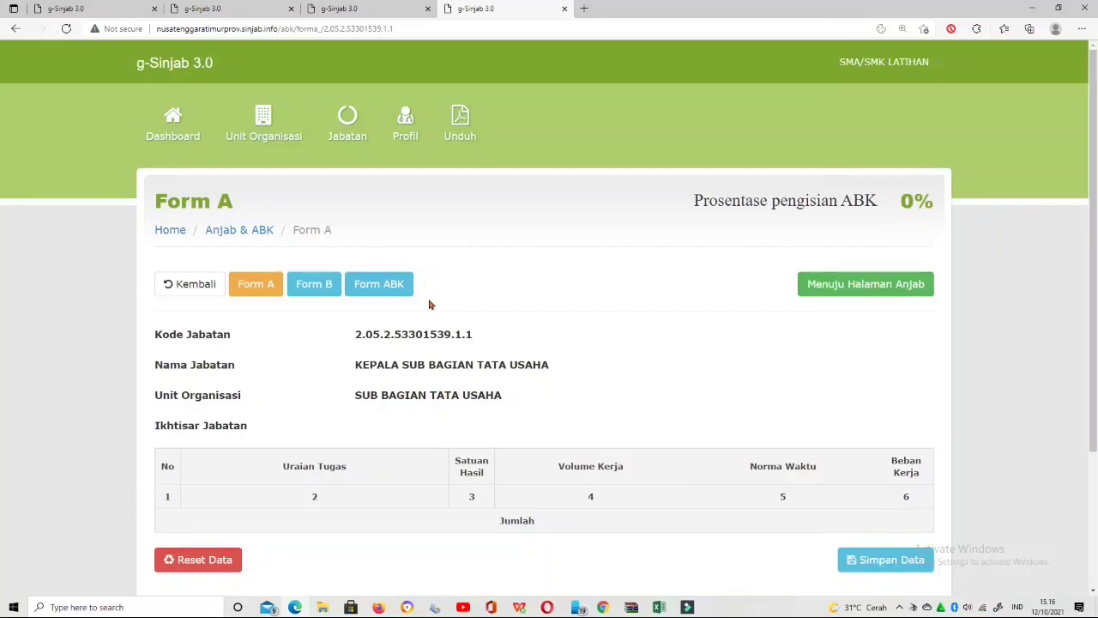
left_click(187, 138)
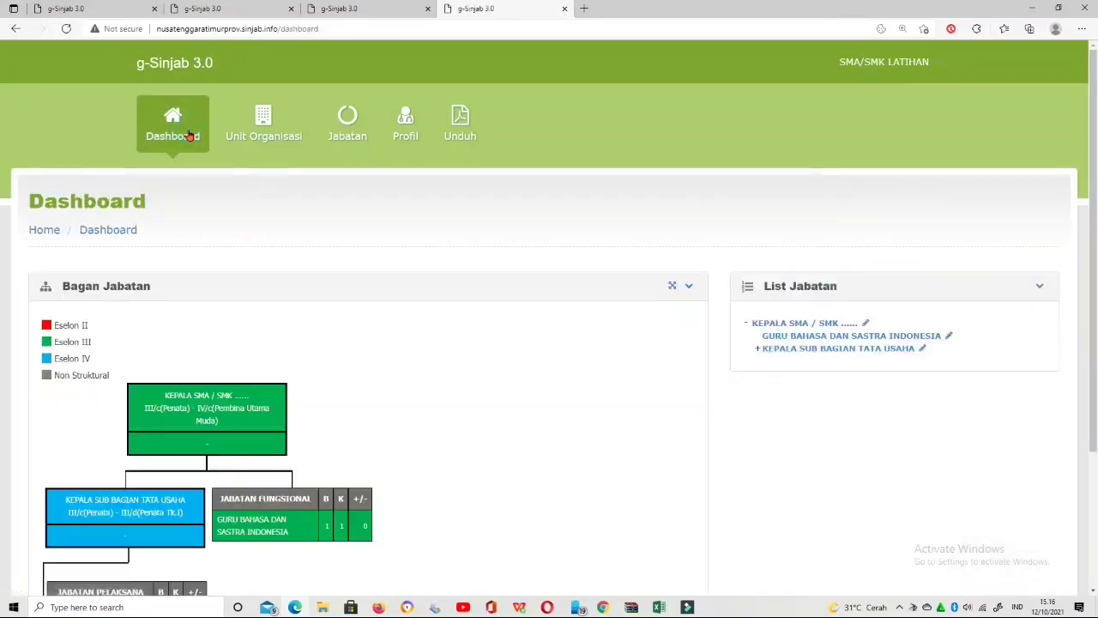
scroll(460, 378, "down", 3)
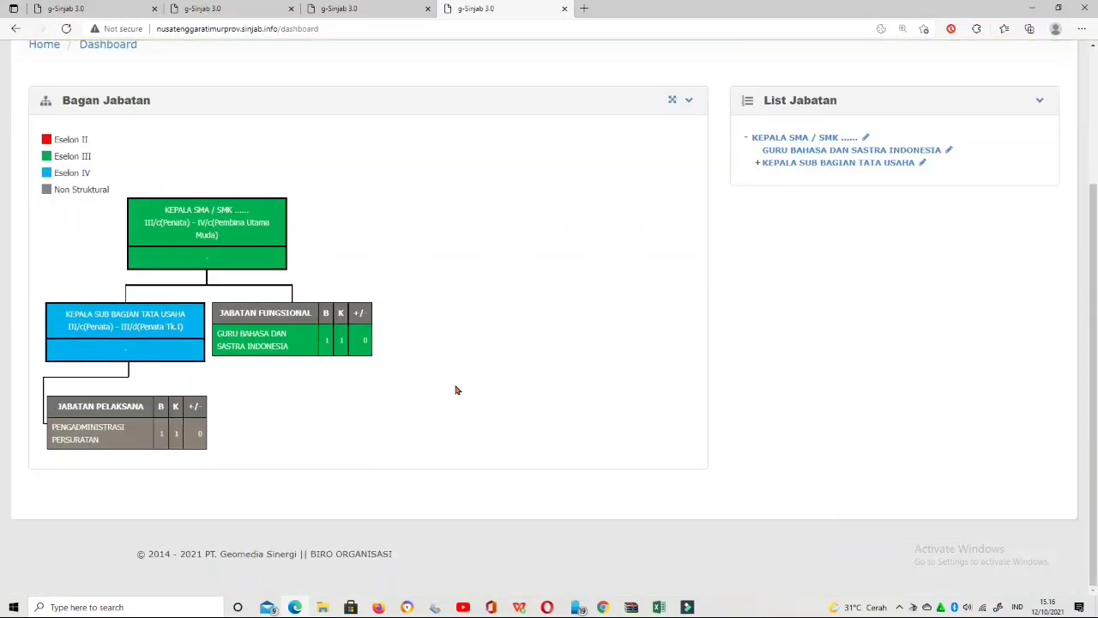
left_click(164, 320)
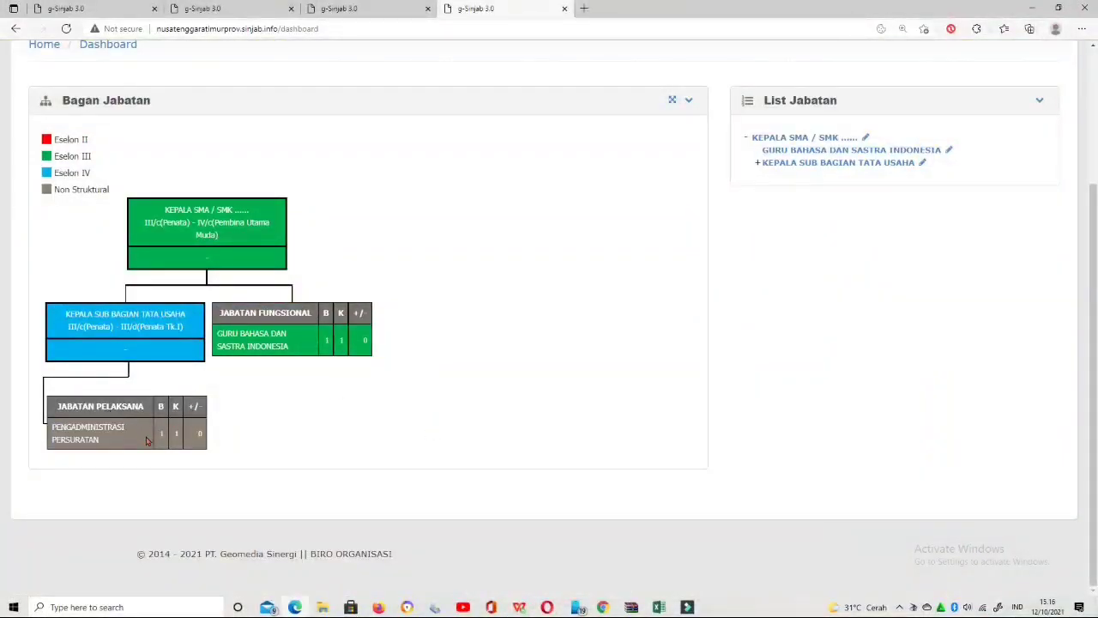
left_click(256, 341)
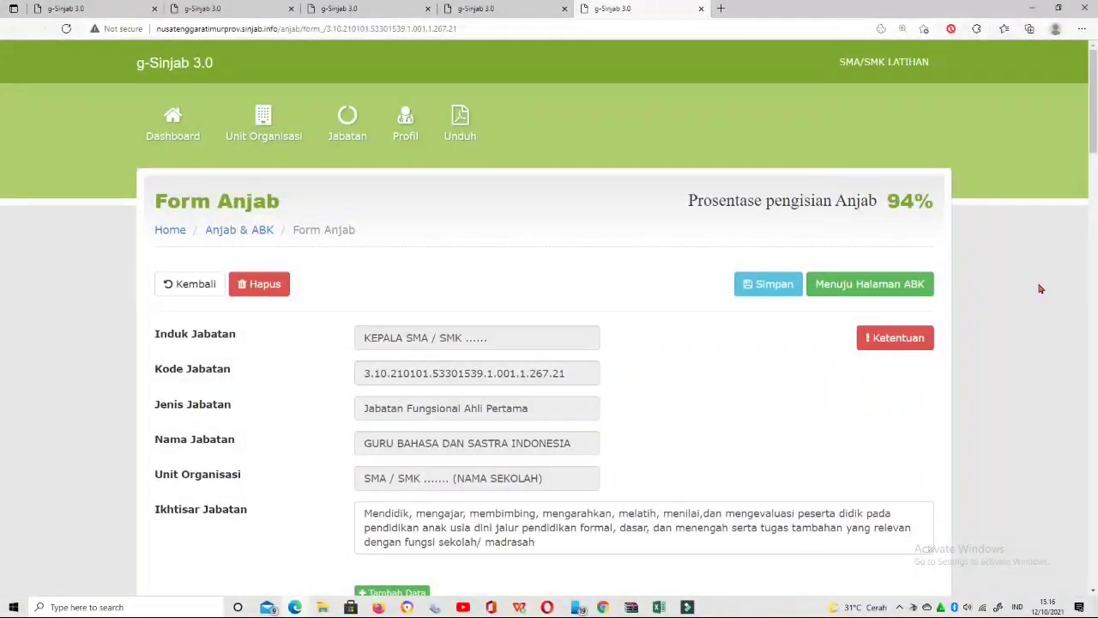
- Set up two Korelasi Jabatan rows and fill the first with Kepala Sekolah, Sekolah 12345 and "Masukan, saran dan kritik"
scroll(1061, 256, "down", 2)
scroll(868, 259, "up", 2)
scroll(676, 342, "down", 5)
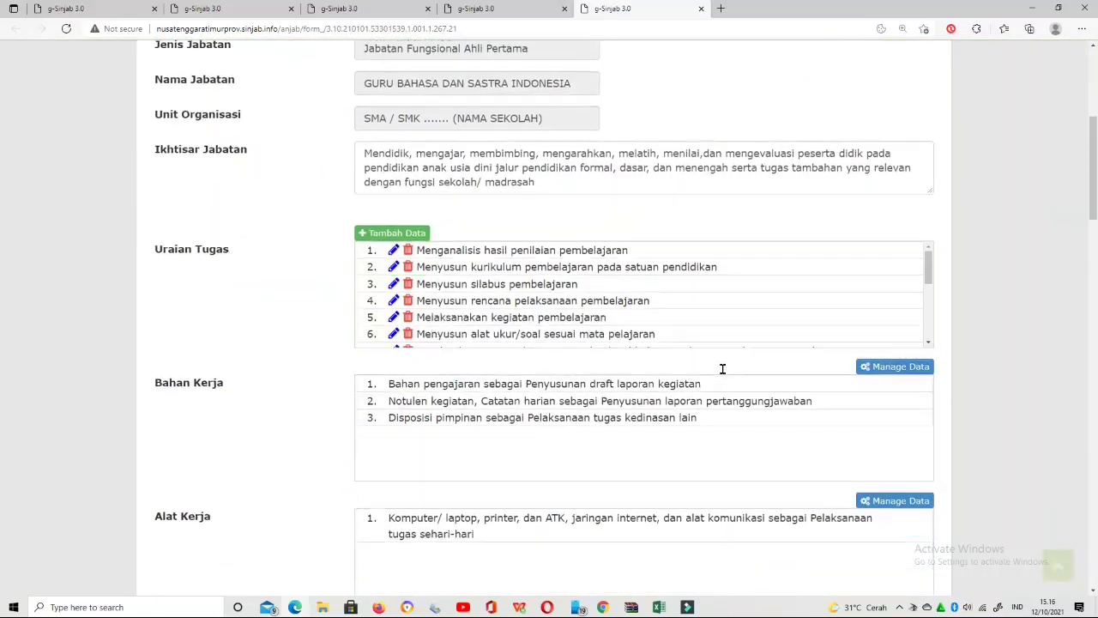
scroll(492, 458, "down", 10)
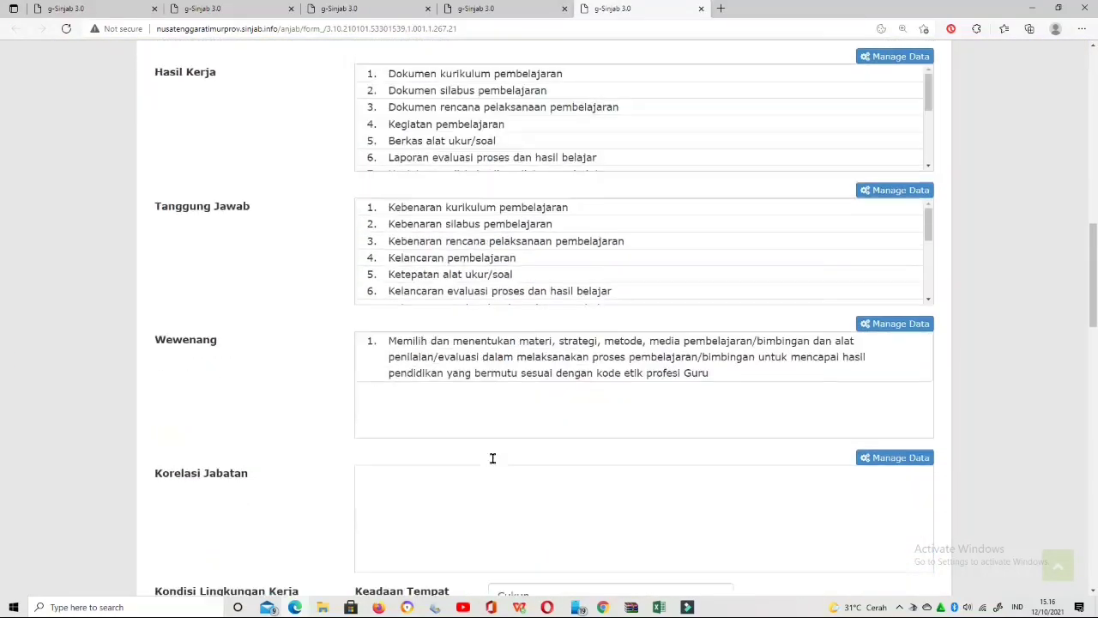
scroll(216, 228, "up", 1)
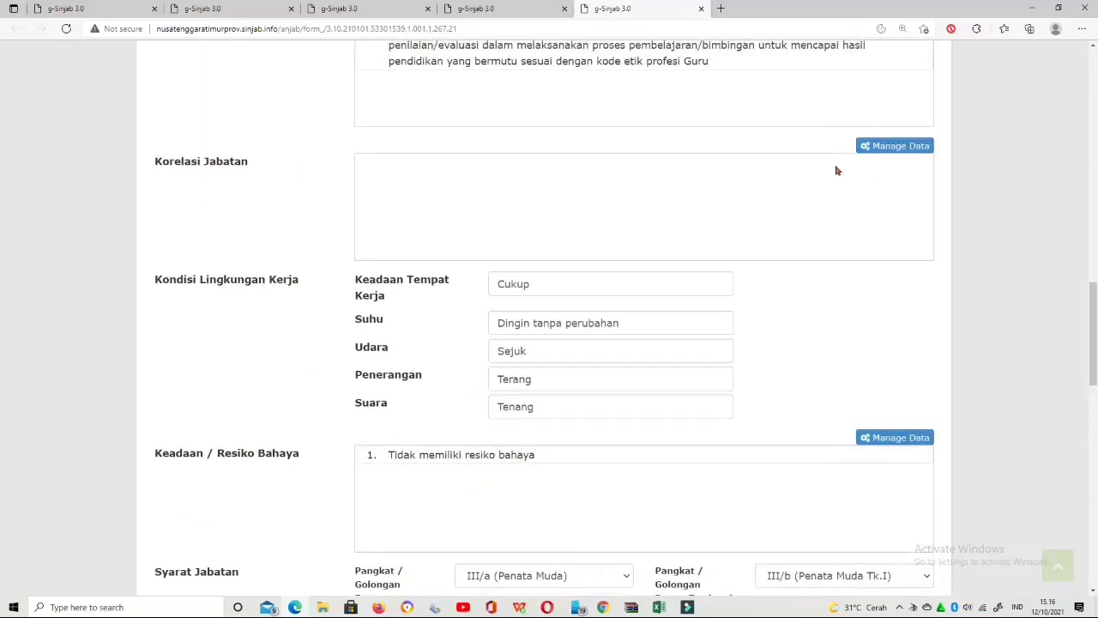
left_click(910, 146)
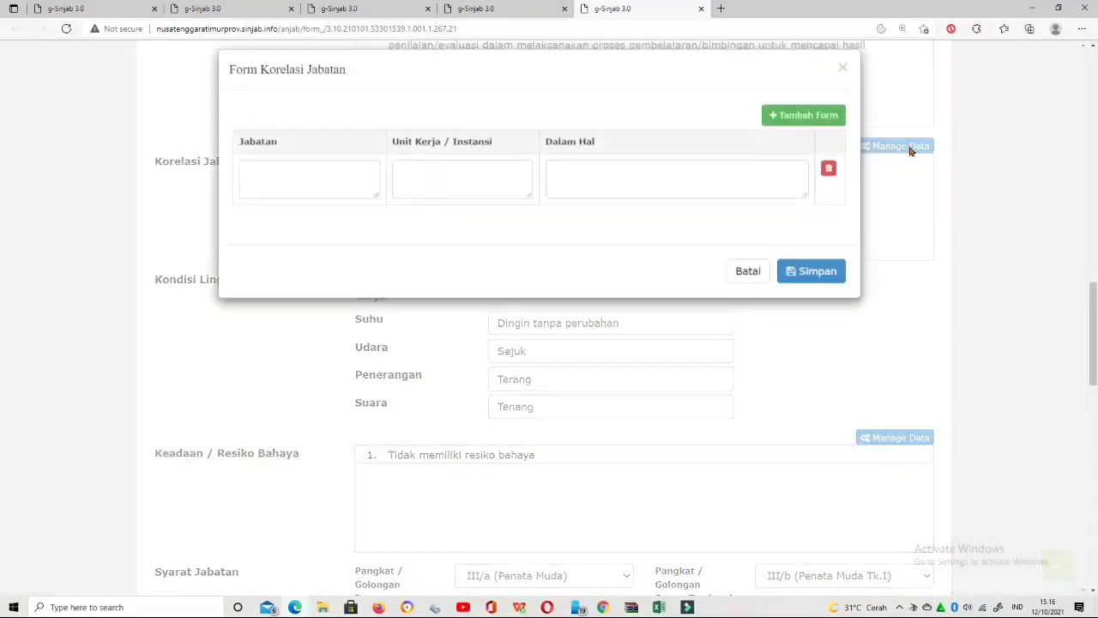
left_click(798, 134)
left_click(314, 202)
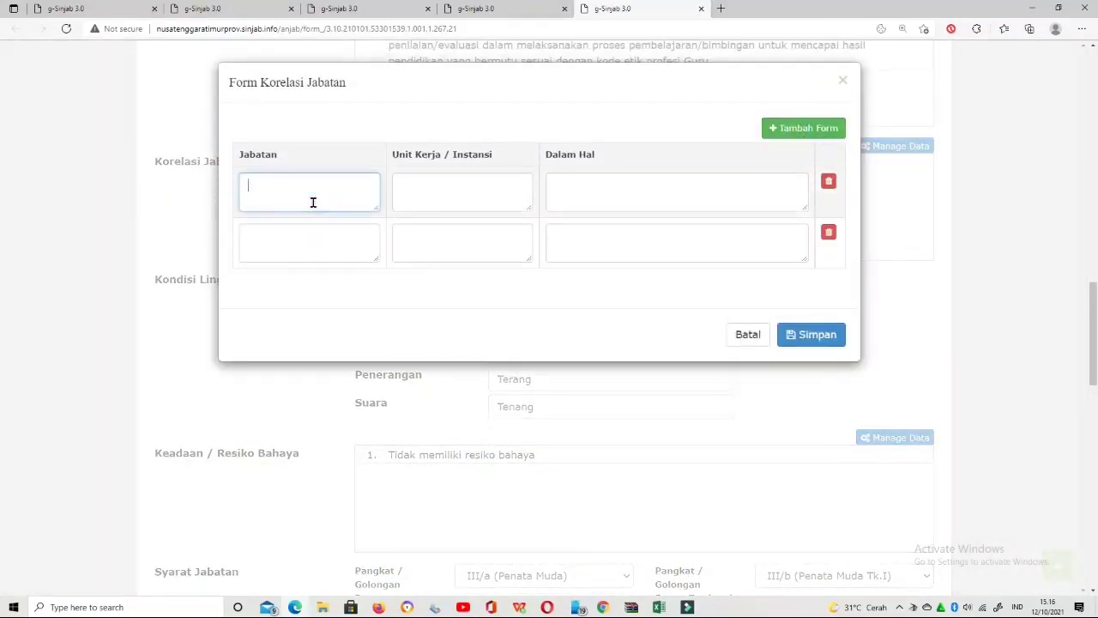
type("Kepala Sekolah")
left_click(469, 189)
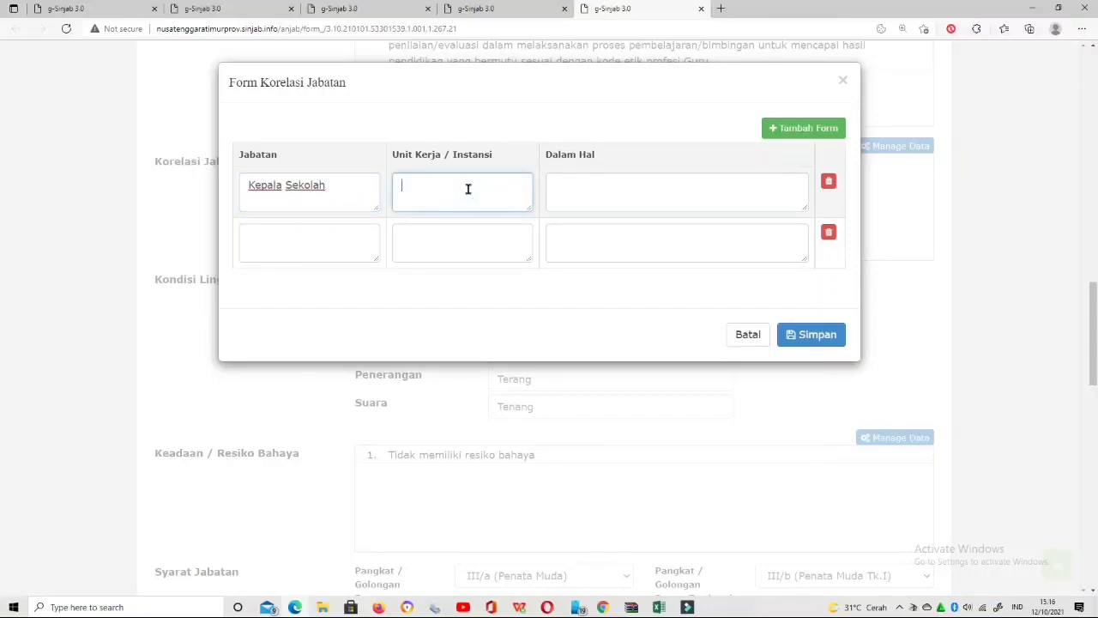
type("Sekolah 12345")
left_click(650, 177)
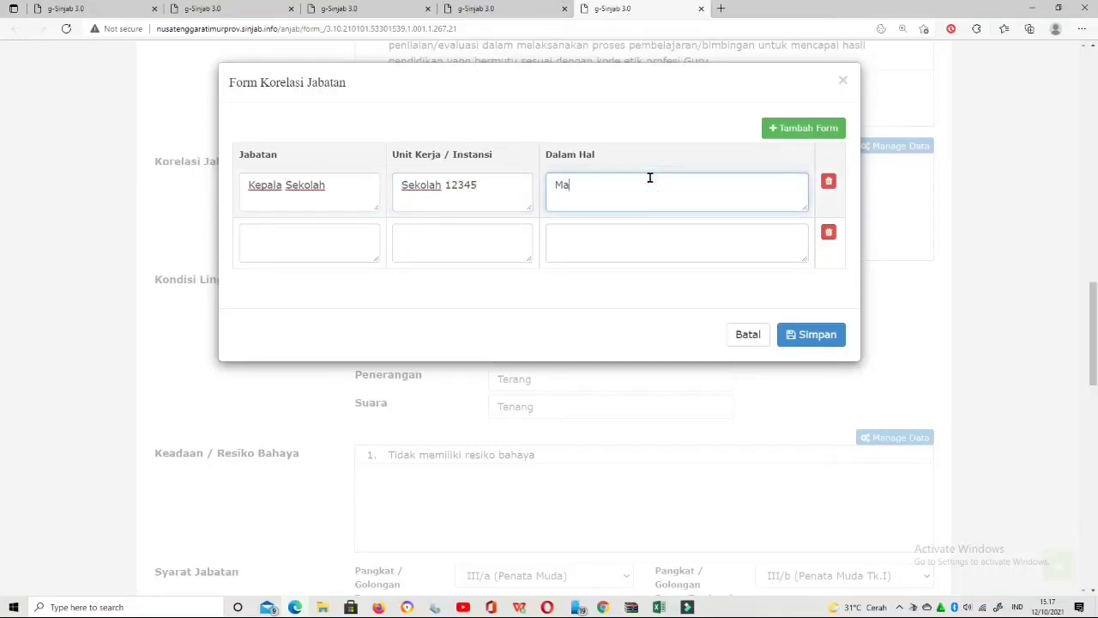
type("Masukan, saran dan kritik")
- Fill the second Korelasi Jabatan row with JFT, Sekolah 12345 and Koordinasi, and save the correlation data
left_click(322, 233)
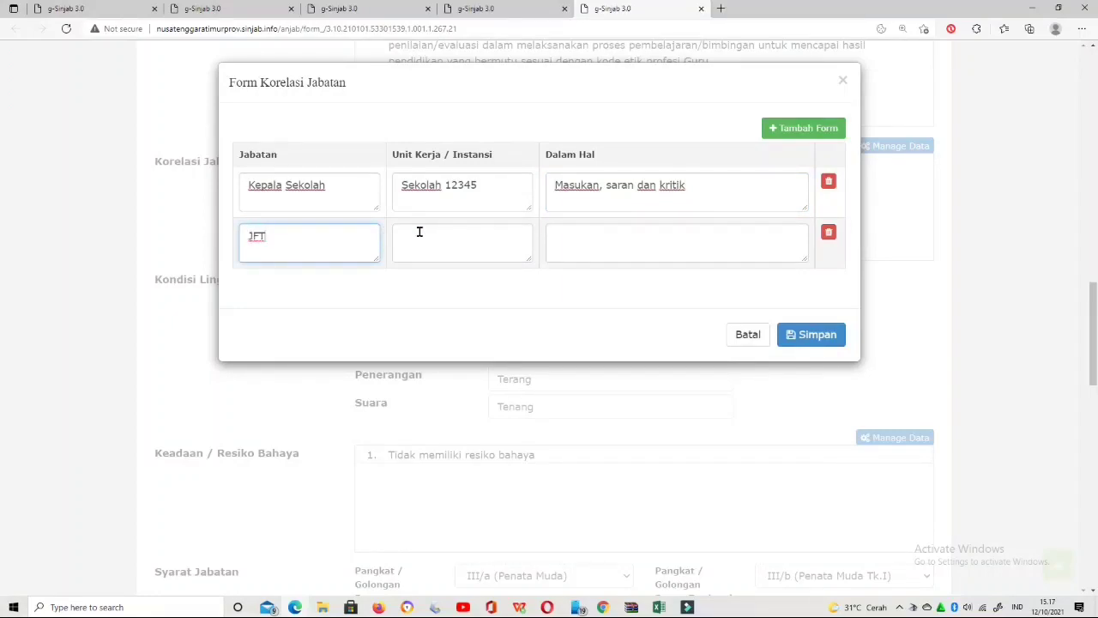
left_click_drag(402, 184, 483, 185)
right_click(482, 186)
left_click(508, 242)
left_click(456, 246)
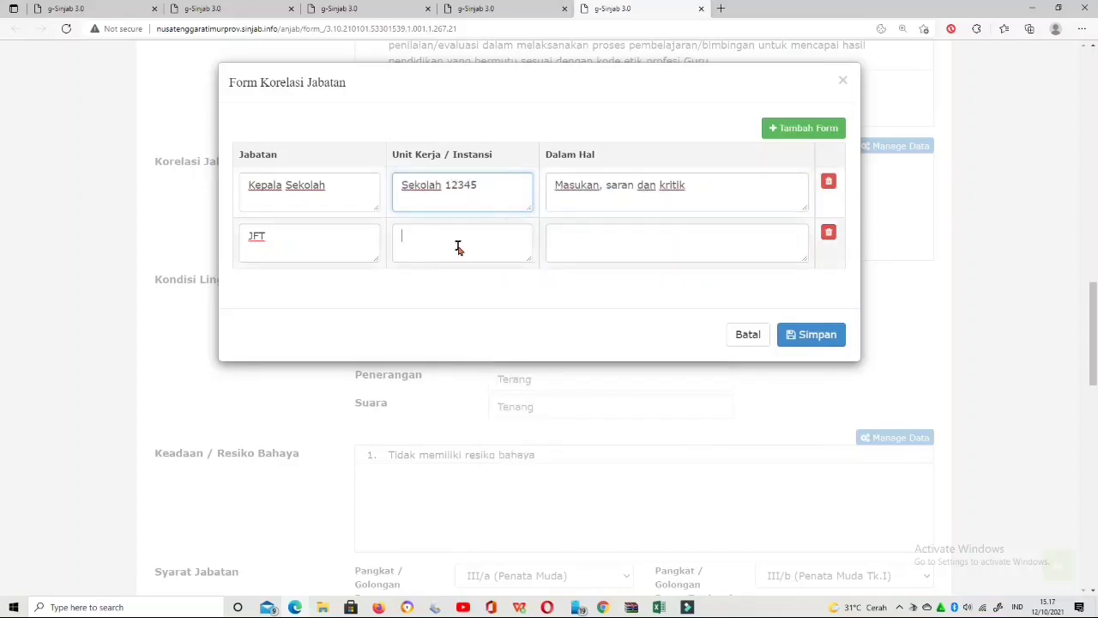
right_click(458, 247)
left_click(490, 359)
left_click(615, 246)
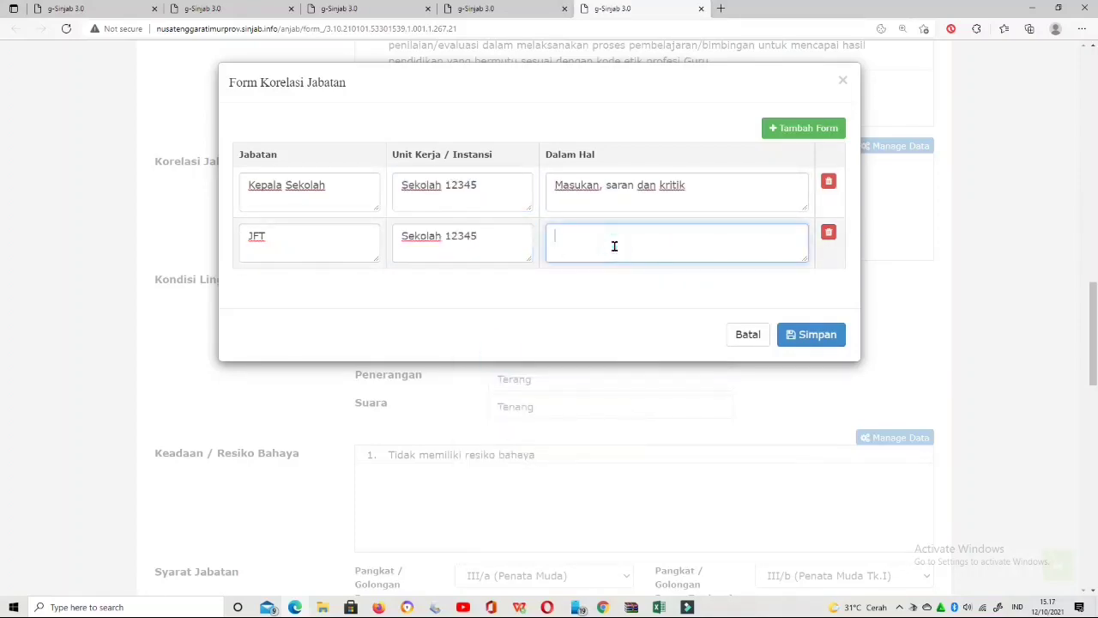
type("kOORDINASI")
key("BackSpace")
key("BackSpace")
key("BackSpace")
key("BackSpace")
key("BackSpace")
key("BackSpace")
key("BackSpace")
key("BackSpace")
type("Koordinasi")
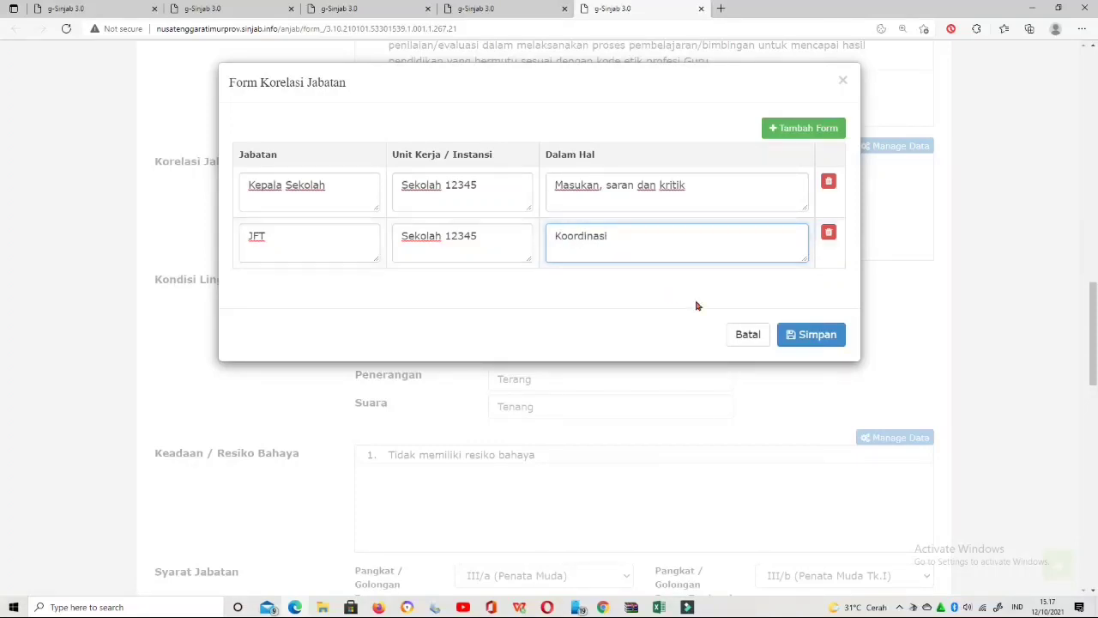
left_click(791, 334)
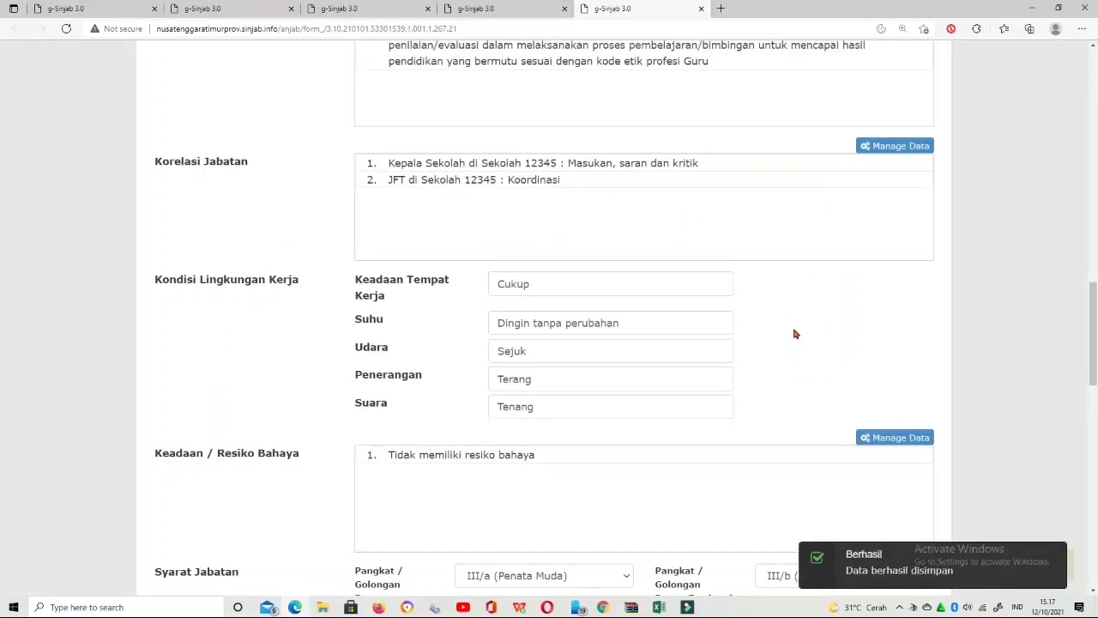
- Replace the Pengalaman Kerja entry with "Sebagai Tenaga Pendidik"
scroll(794, 334, "down", 6)
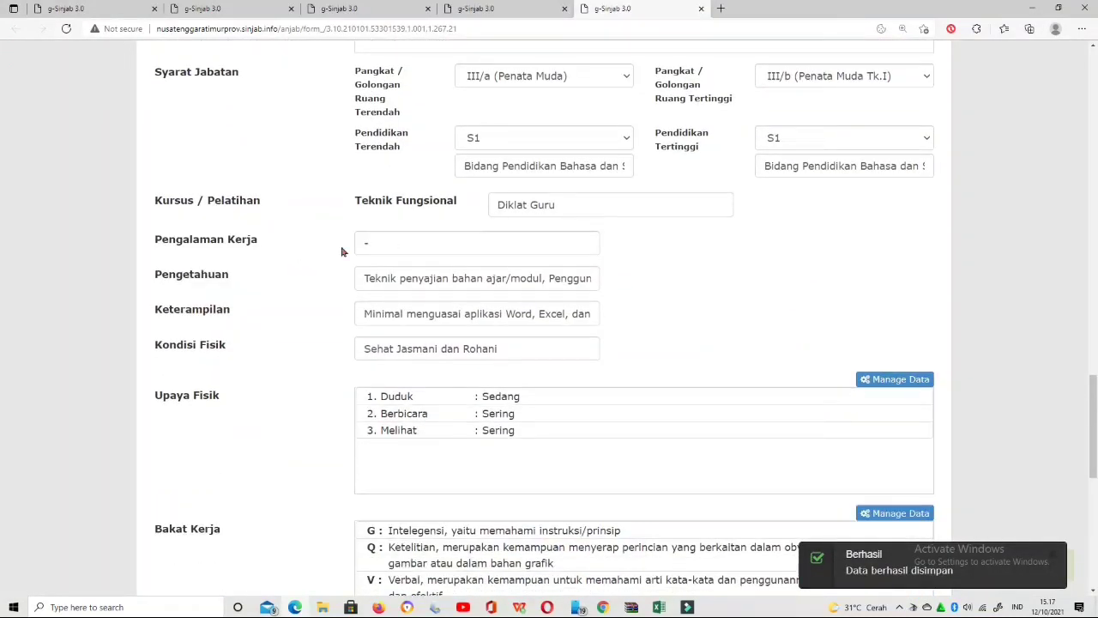
left_click(397, 246)
key("BackSpace")
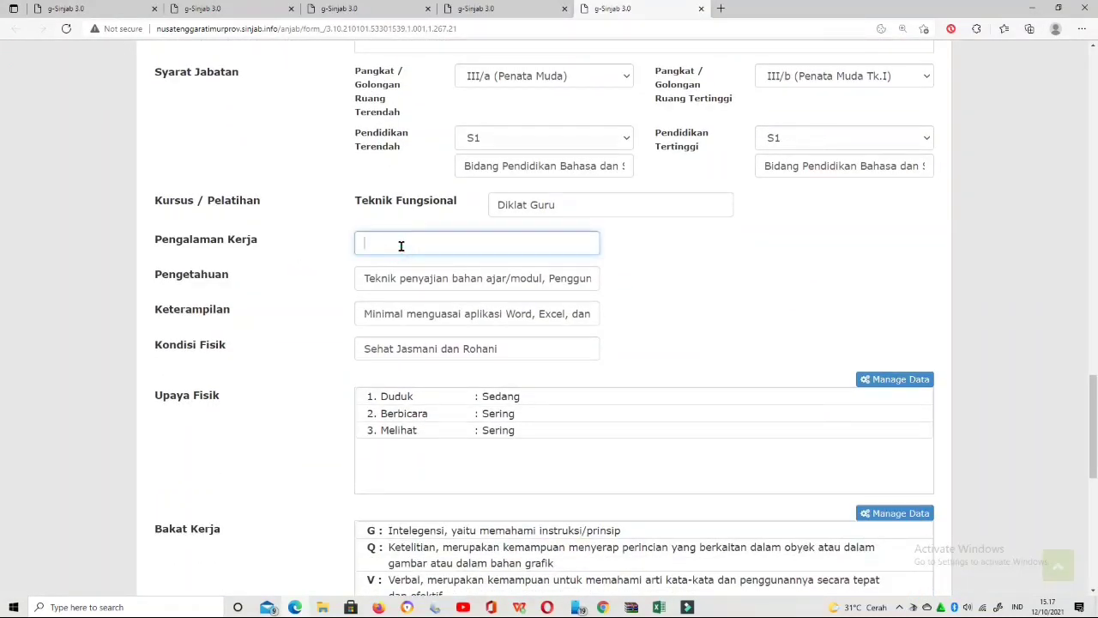
type("Sebagai Tenaga Pendidik")
- Review the form's prefilled entries from Uraian Tugas through Bahan Kerja, Hasil Kerja, Tanggung Jawab and Wewenang to Kondisi Lingkungan Kerja
scroll(401, 246, "down", 2)
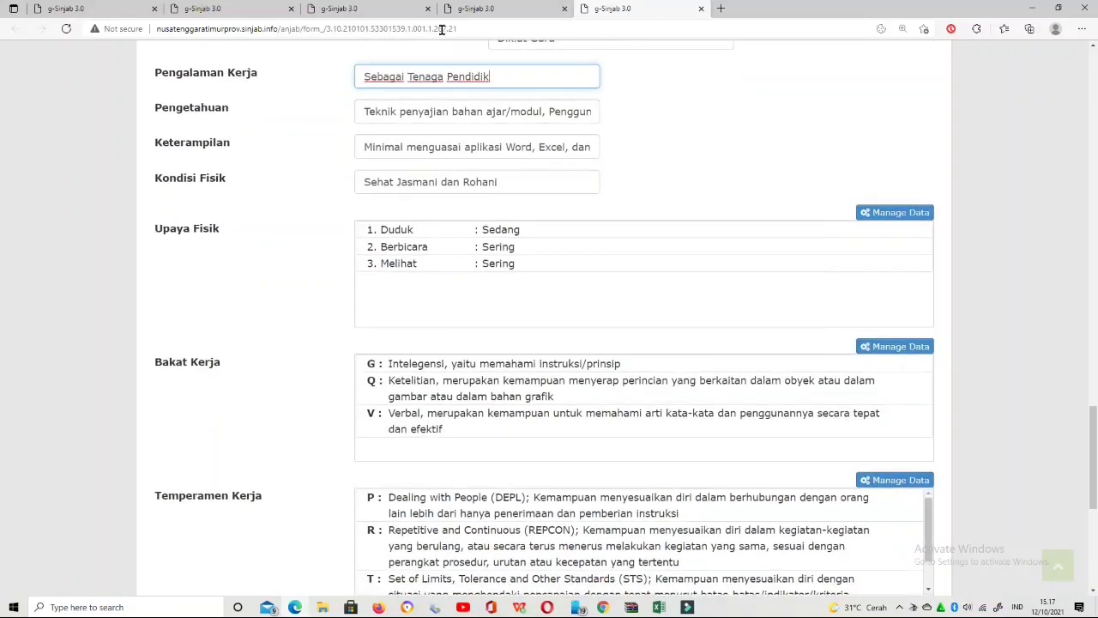
scroll(531, 220, "up", 15)
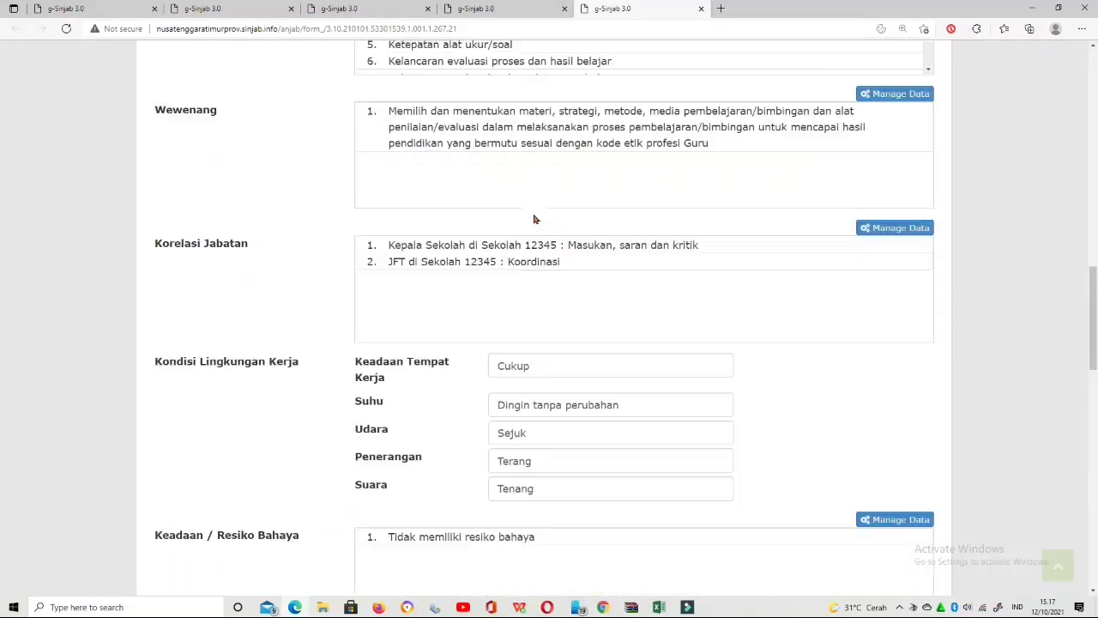
scroll(533, 220, "up", 4)
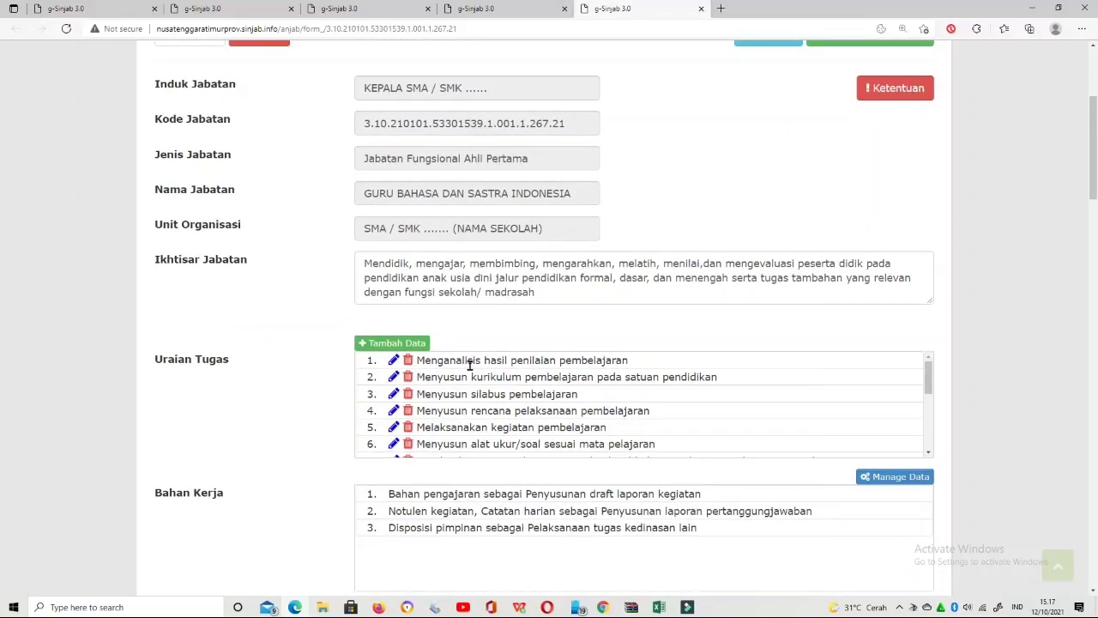
scroll(726, 414, "down", 1)
scroll(961, 506, "down", 2)
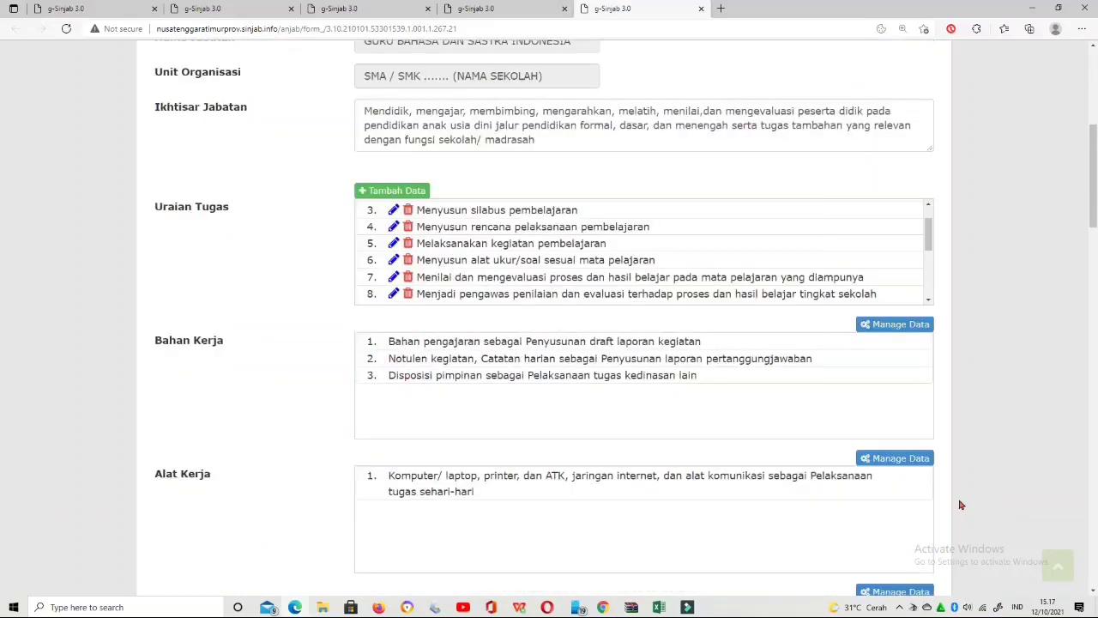
scroll(584, 414, "down", 2)
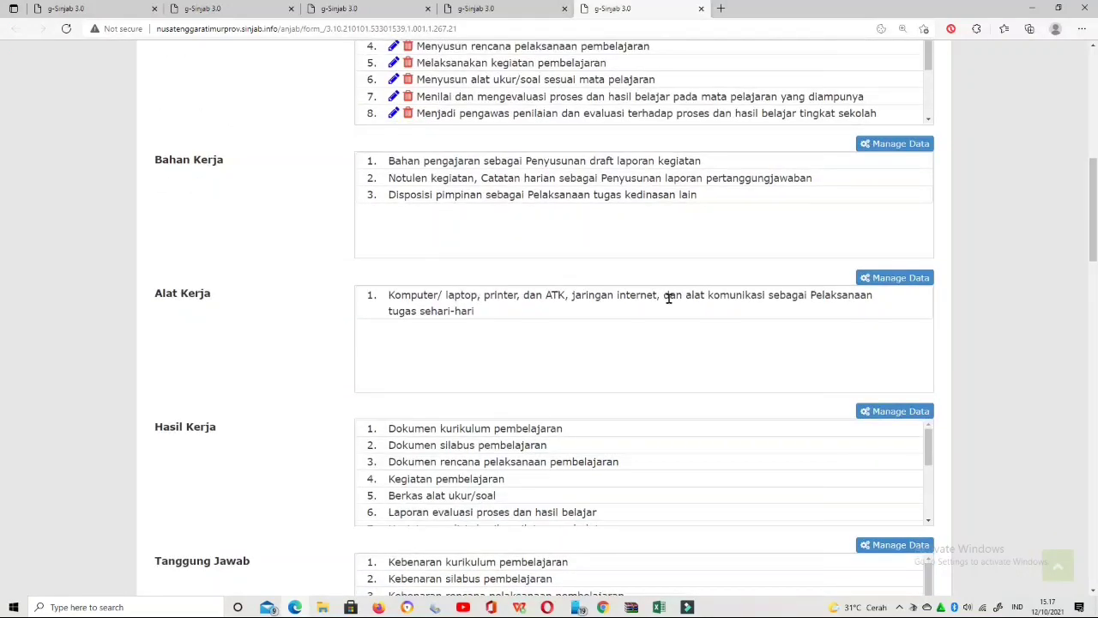
scroll(643, 378, "down", 1)
scroll(833, 375, "down", 1)
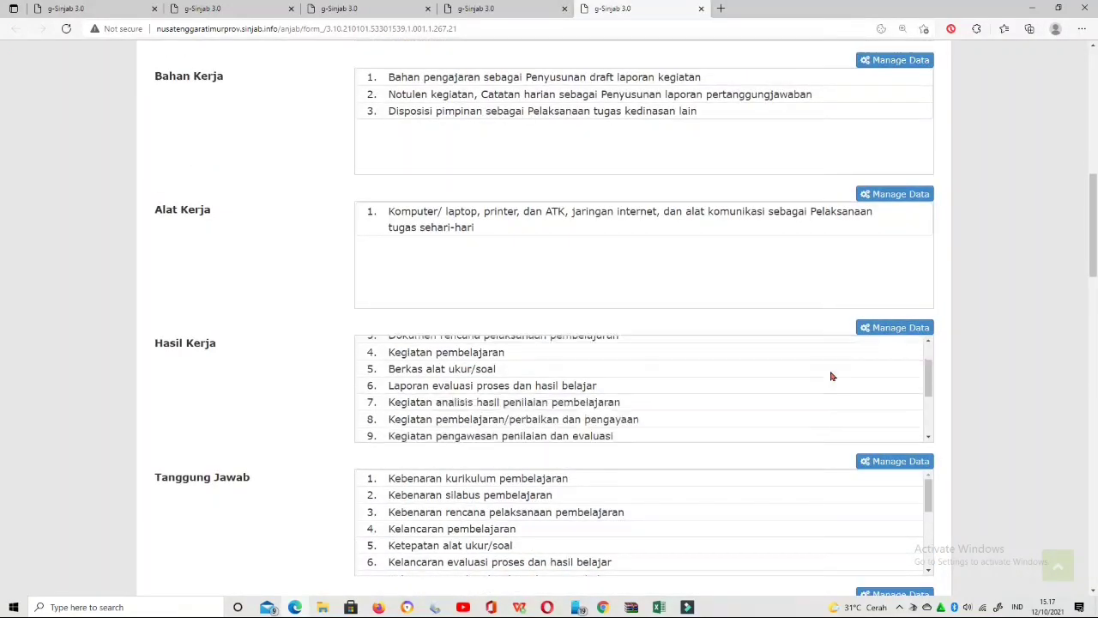
scroll(611, 489, "down", 3)
scroll(1027, 420, "down", 4)
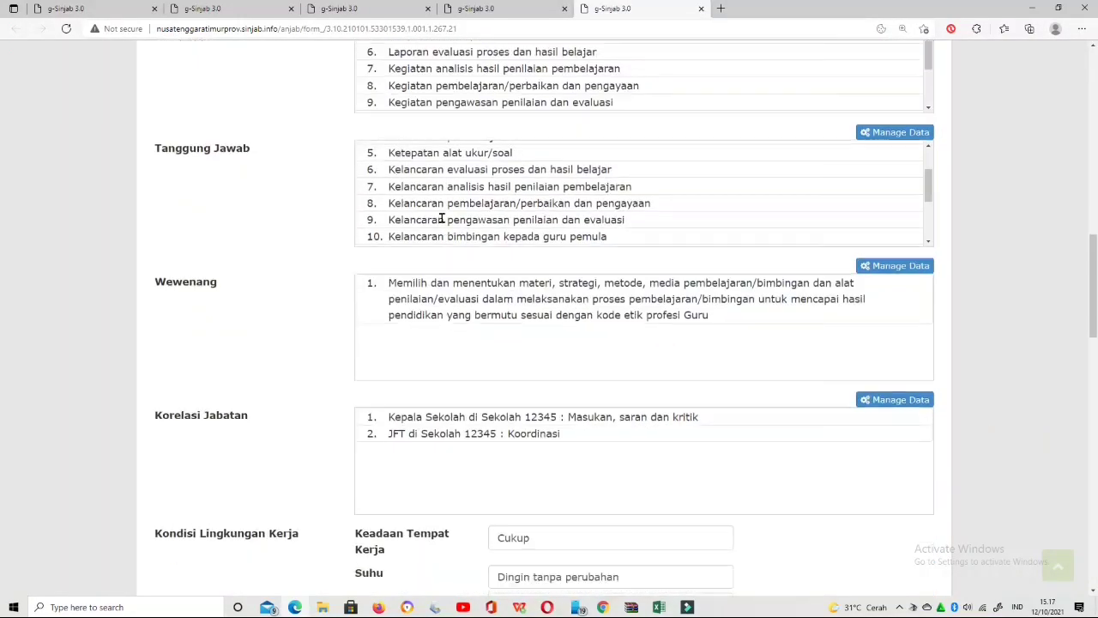
scroll(819, 378, "down", 3)
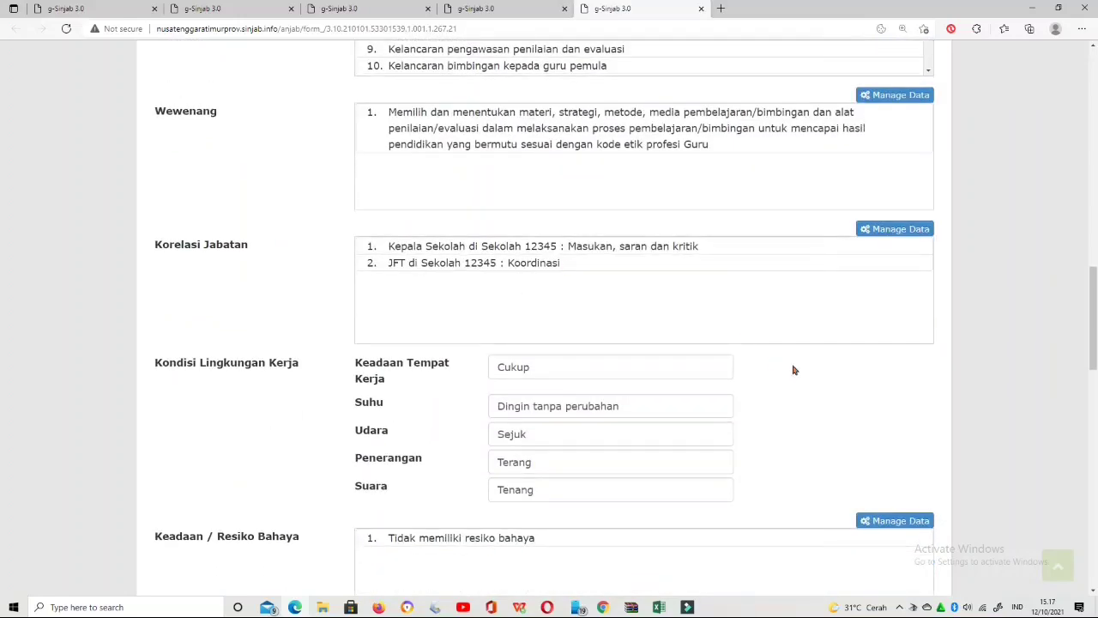
scroll(601, 283, "down", 2)
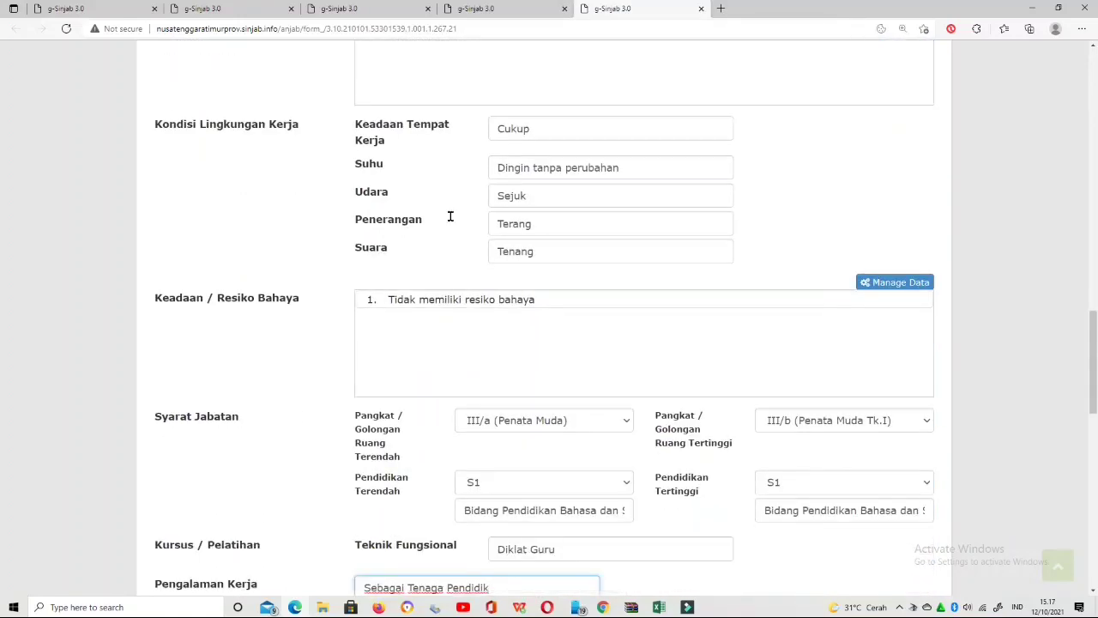
- Under Kondisi Lingkungan Kerja, set Keadaan Tempat Kerja to "didalam / diluar ruangan" and Penerangan to "Terang / cukup"
double_click(580, 122)
type("do")
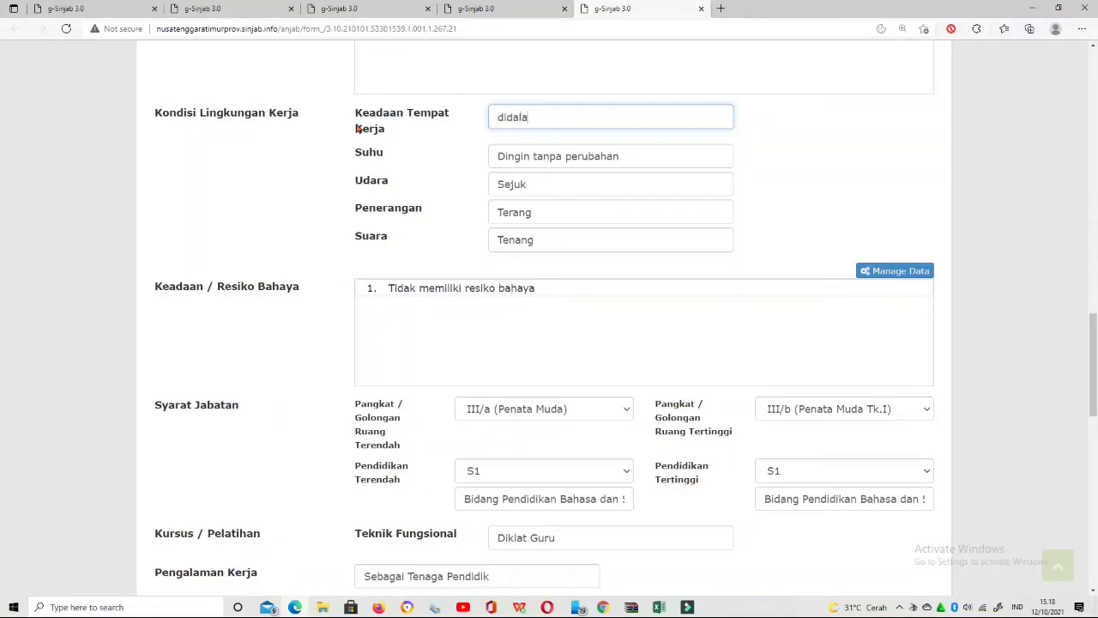
type("dalam / diluar ruangan")
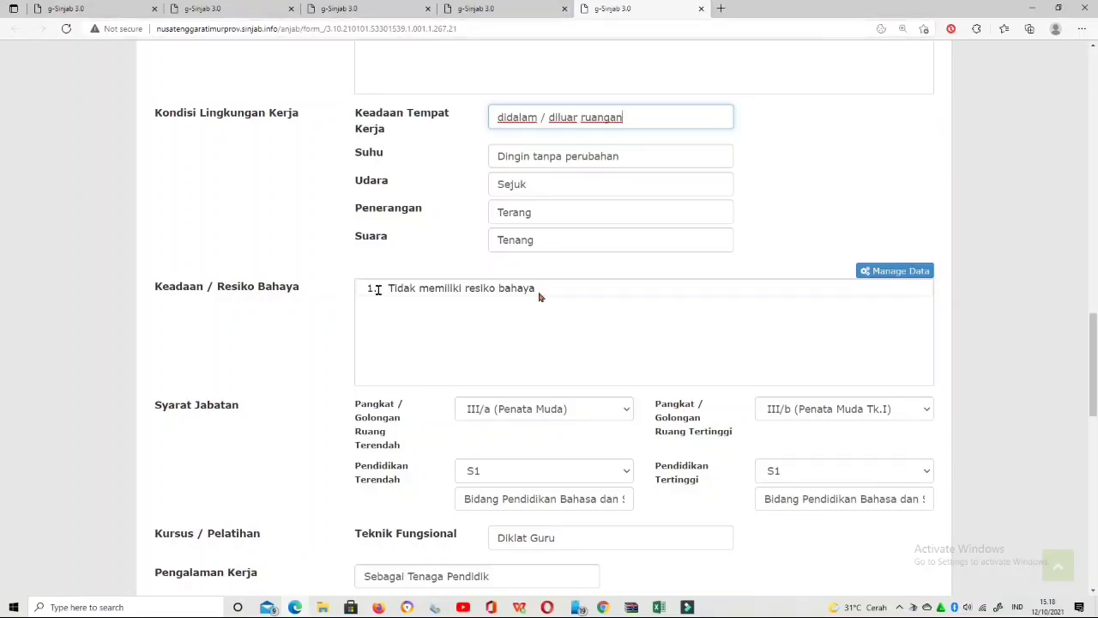
left_click(588, 219)
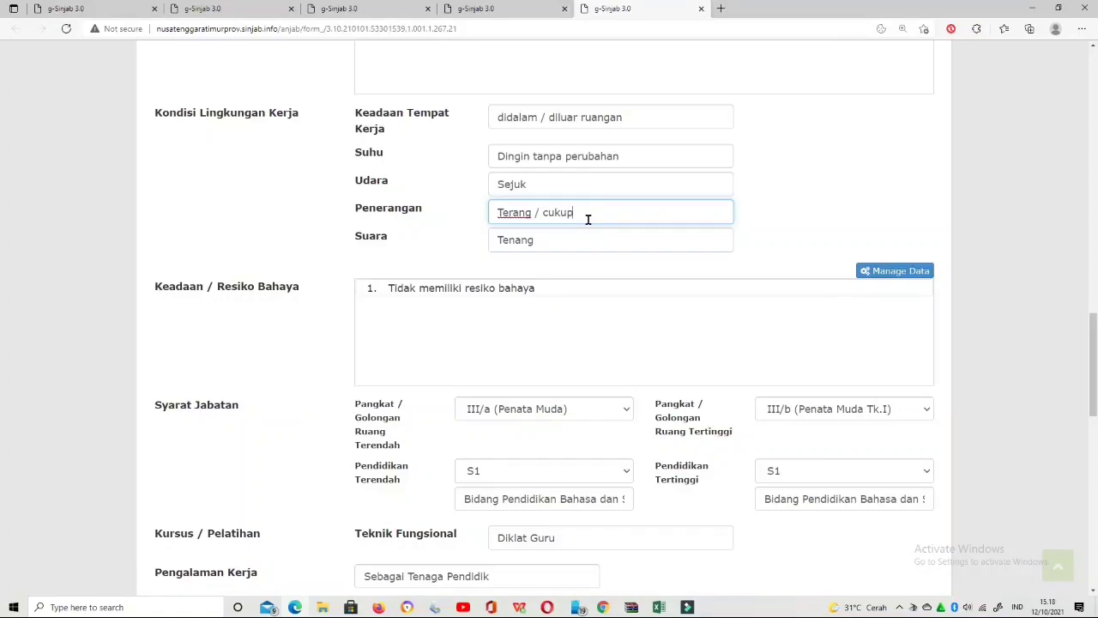
- Check the remaining Anjab fields from Syarat Jabatan to Kelas Jabatan and return to the start of the form
scroll(431, 363, "down", 4)
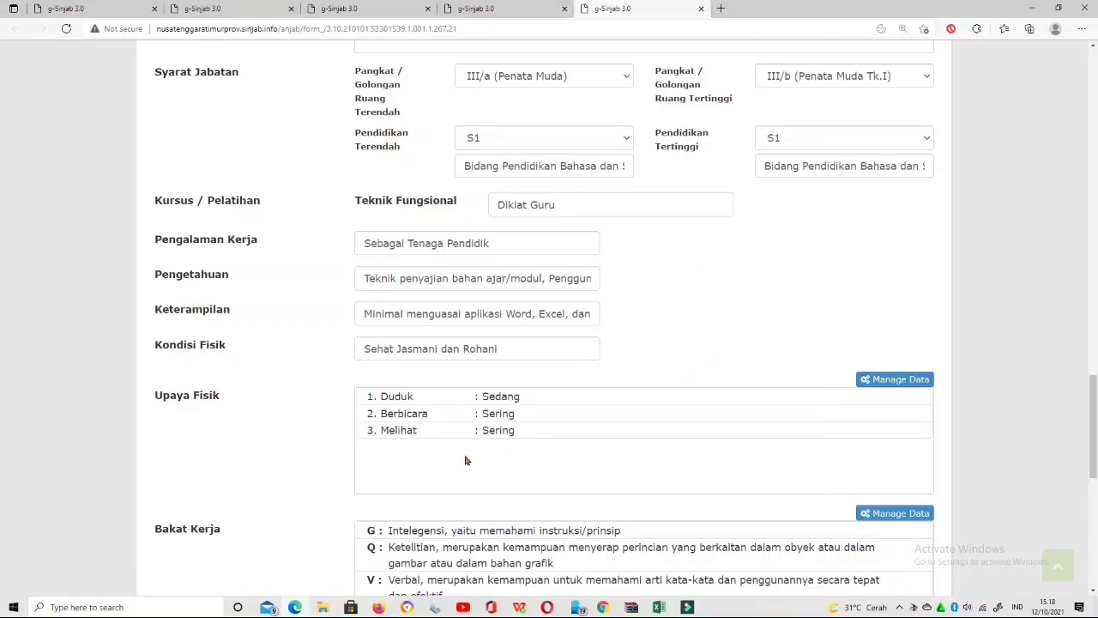
scroll(621, 446, "down", 7)
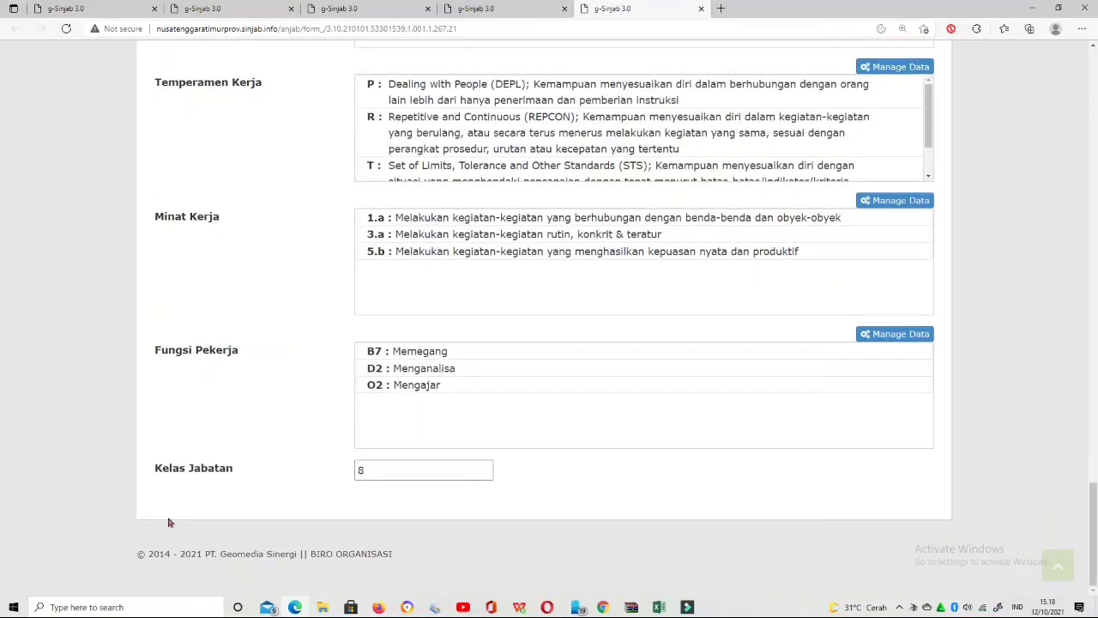
scroll(952, 464, "up", 20)
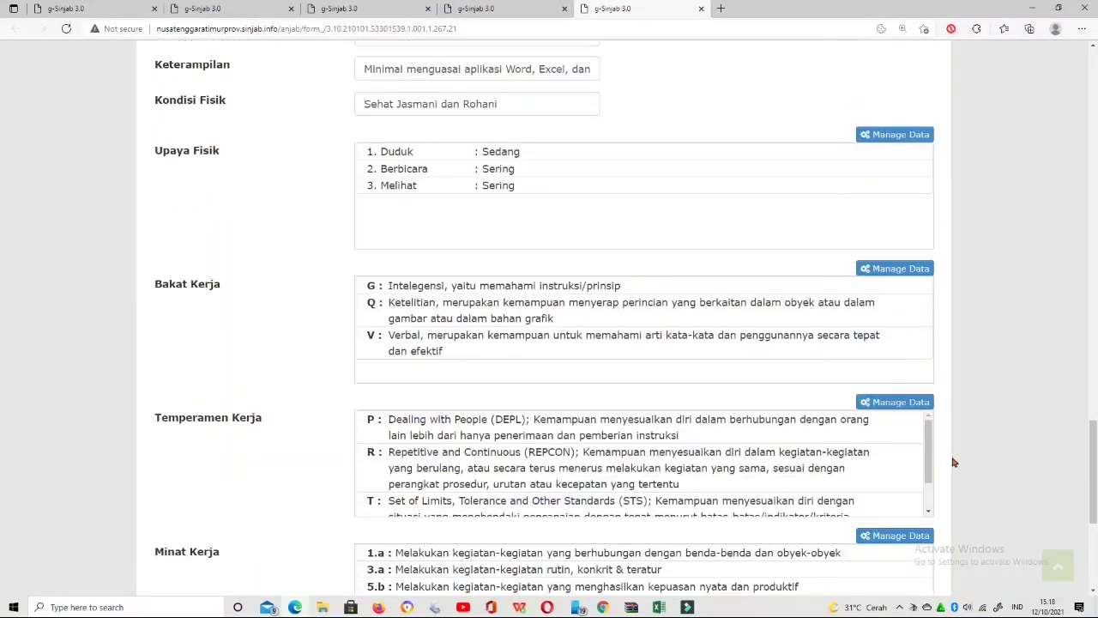
scroll(953, 463, "up", 8)
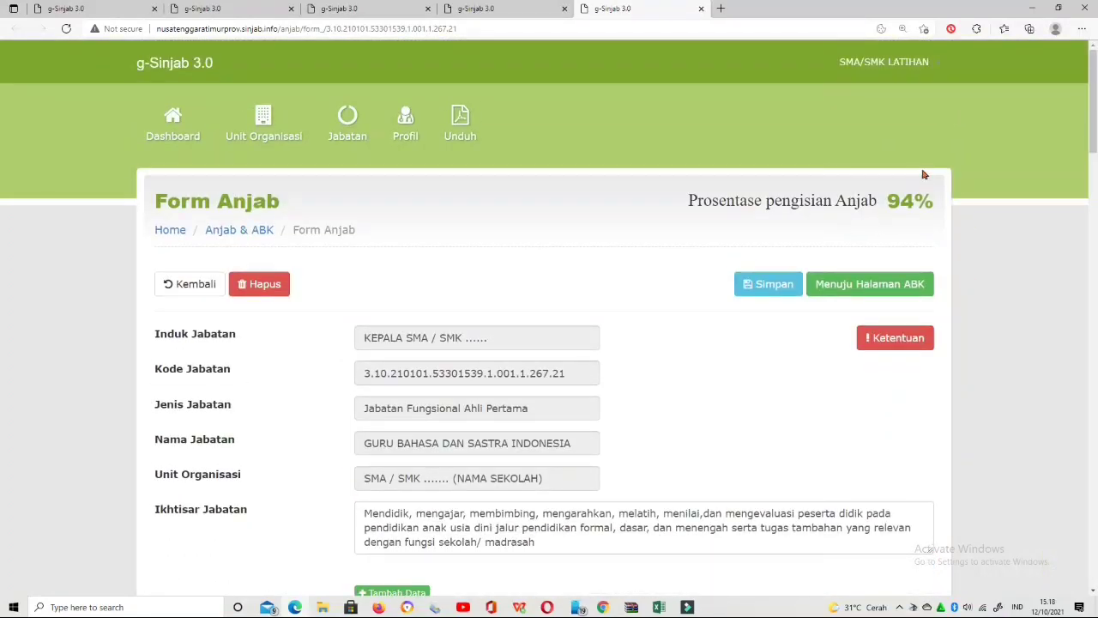
- Save the GURU BAHASA DAN SASTRA INDONESIA Anjab form and review the workload entries in Form A of its ABK
left_click(767, 286)
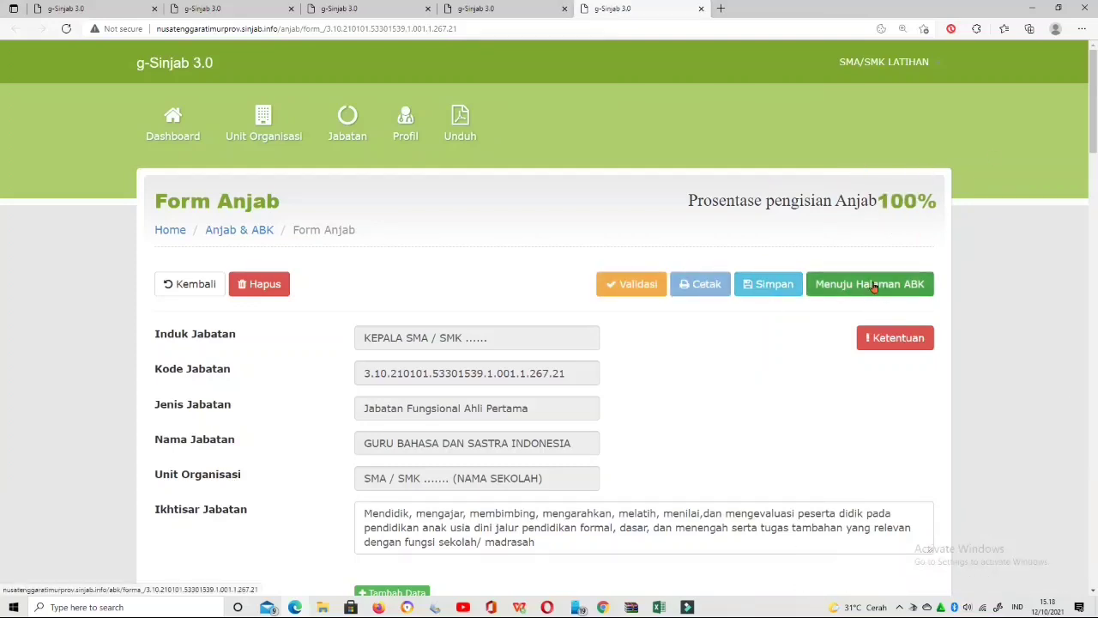
left_click(874, 288)
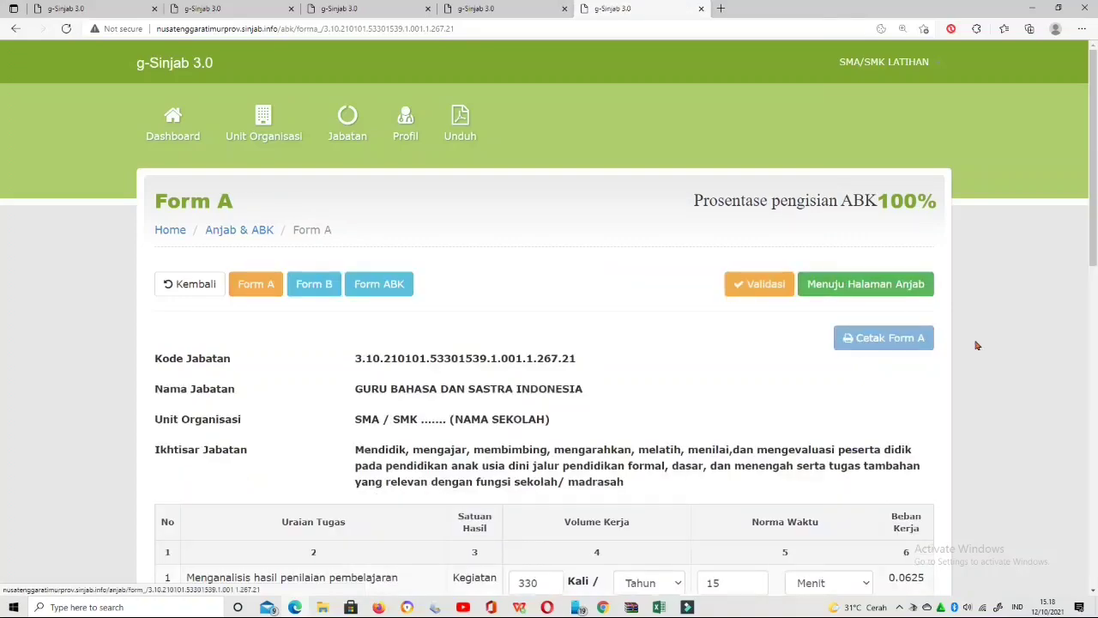
scroll(977, 345, "down", 2)
scroll(977, 345, "down", 8)
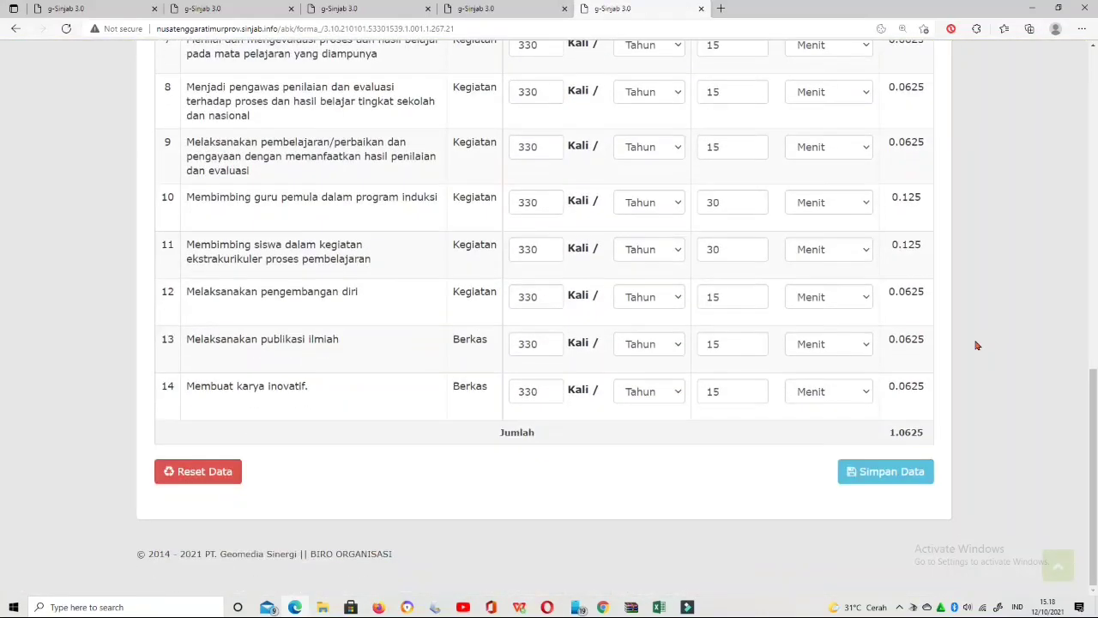
scroll(983, 375, "up", 10)
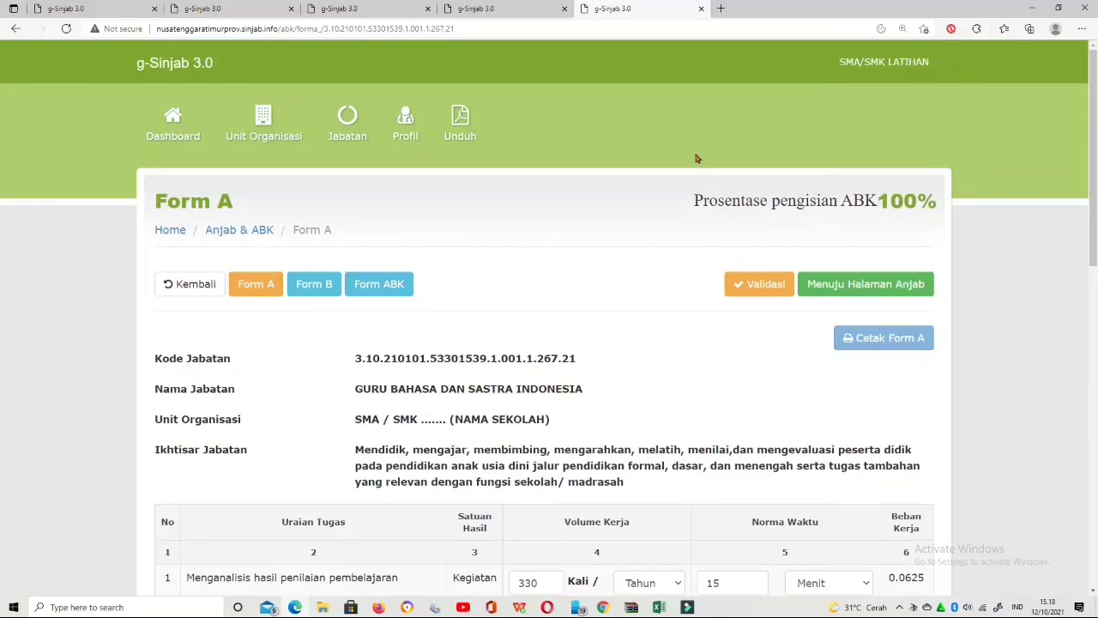
- Return to the Dashboard and close the leftover g-Sinjab pages, keeping only one open
left_click(191, 131)
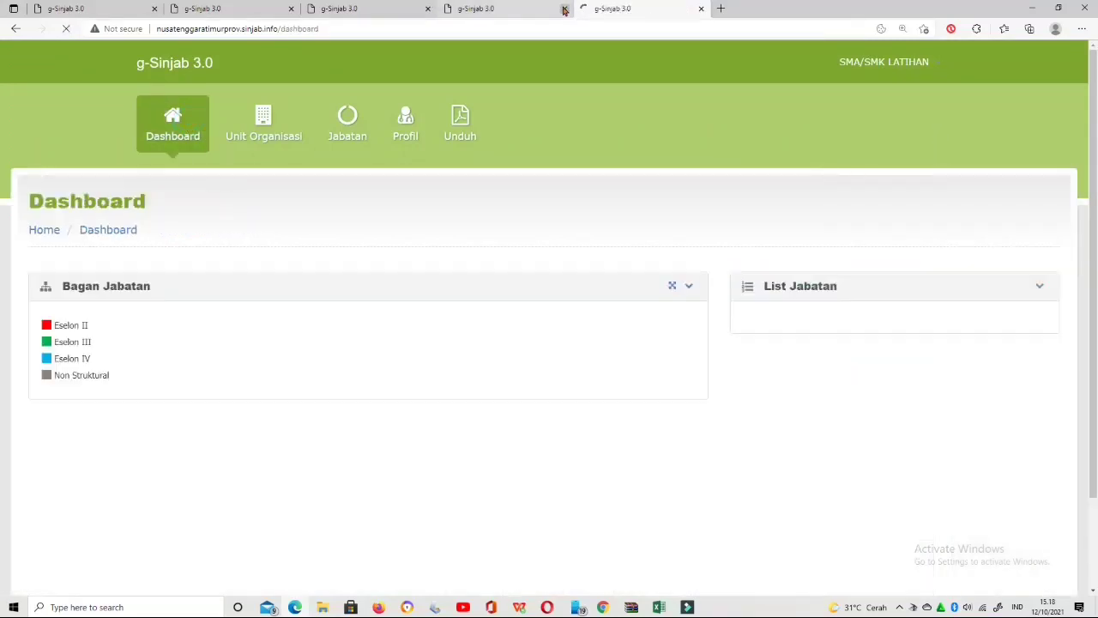
left_click(564, 10)
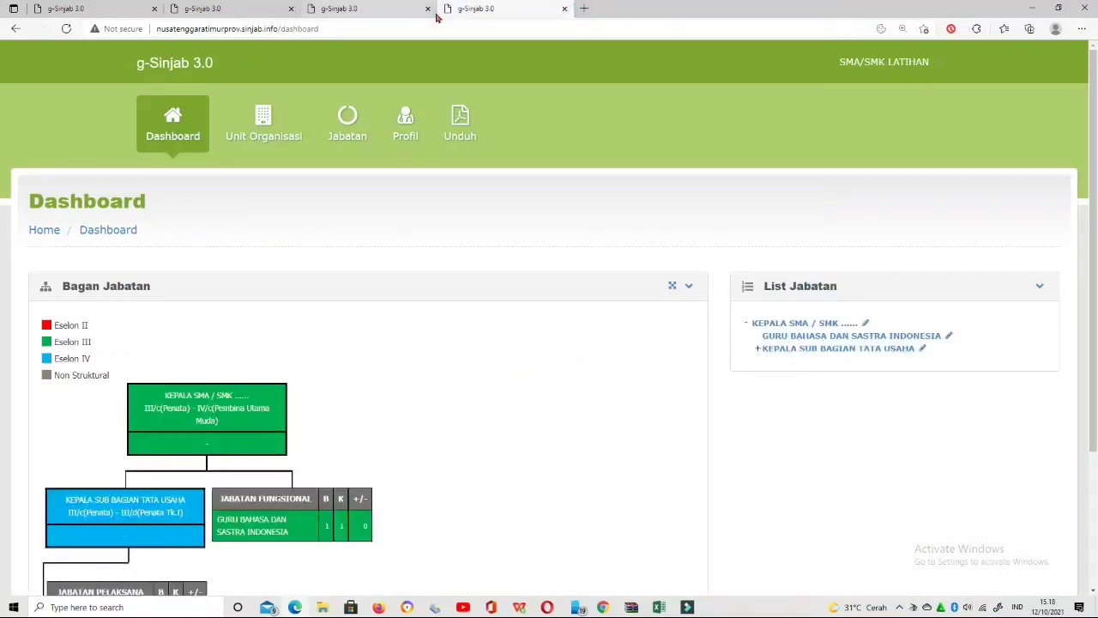
left_click(428, 8)
left_click(291, 9)
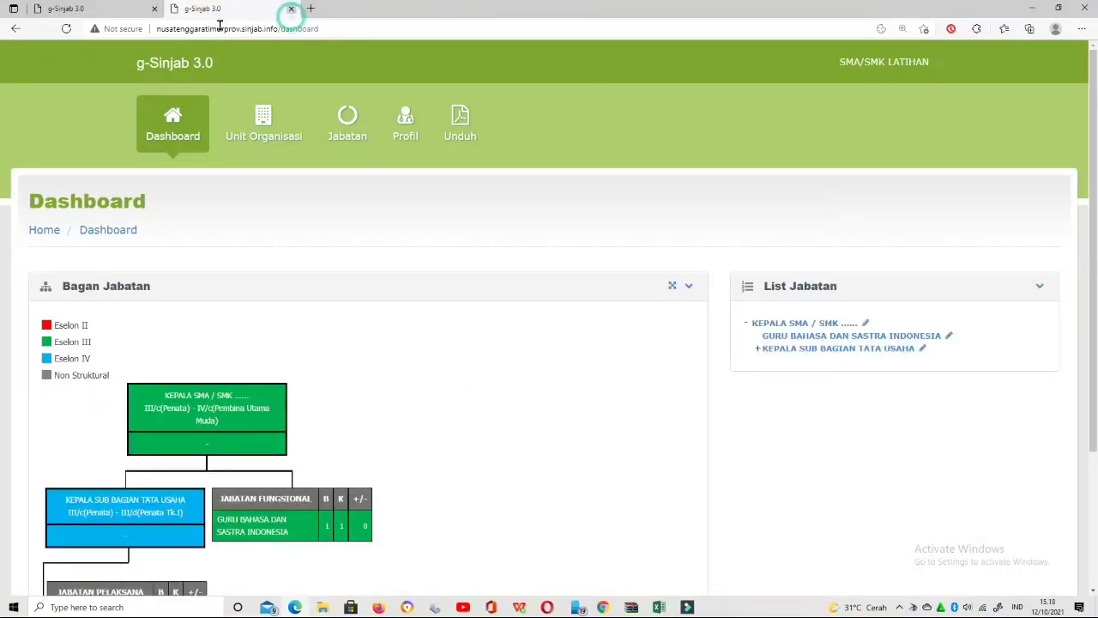
left_click(154, 8)
- Open the Anjab form of PENGADMINISTRASI PERSURATAN from the Bagan Jabatan chart and dismiss the translation offer
scroll(577, 212, "down", 2)
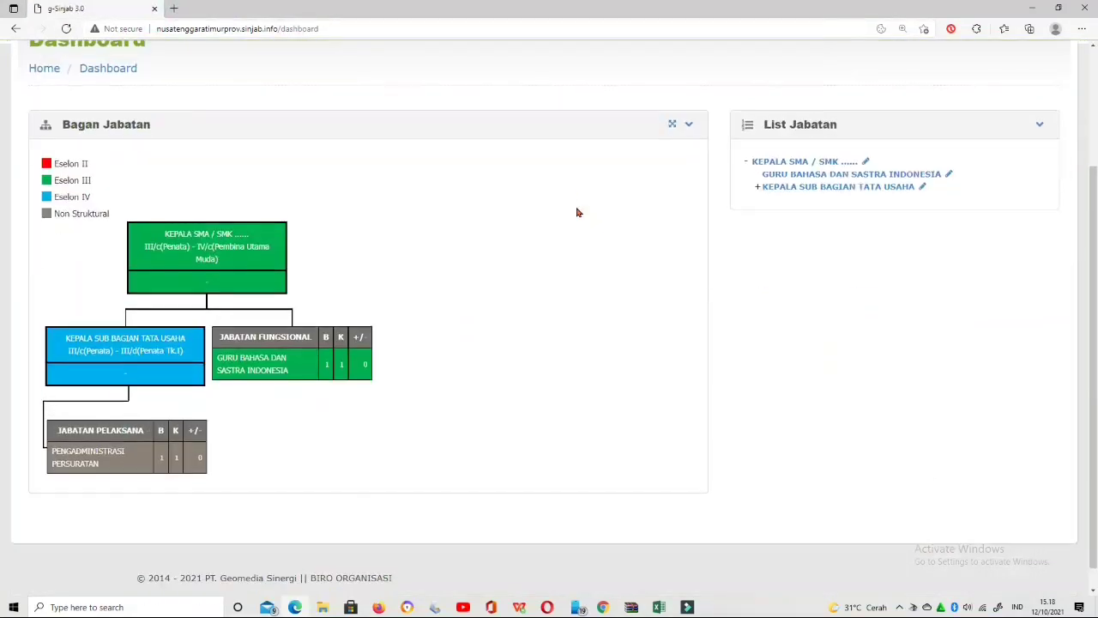
left_click(84, 439)
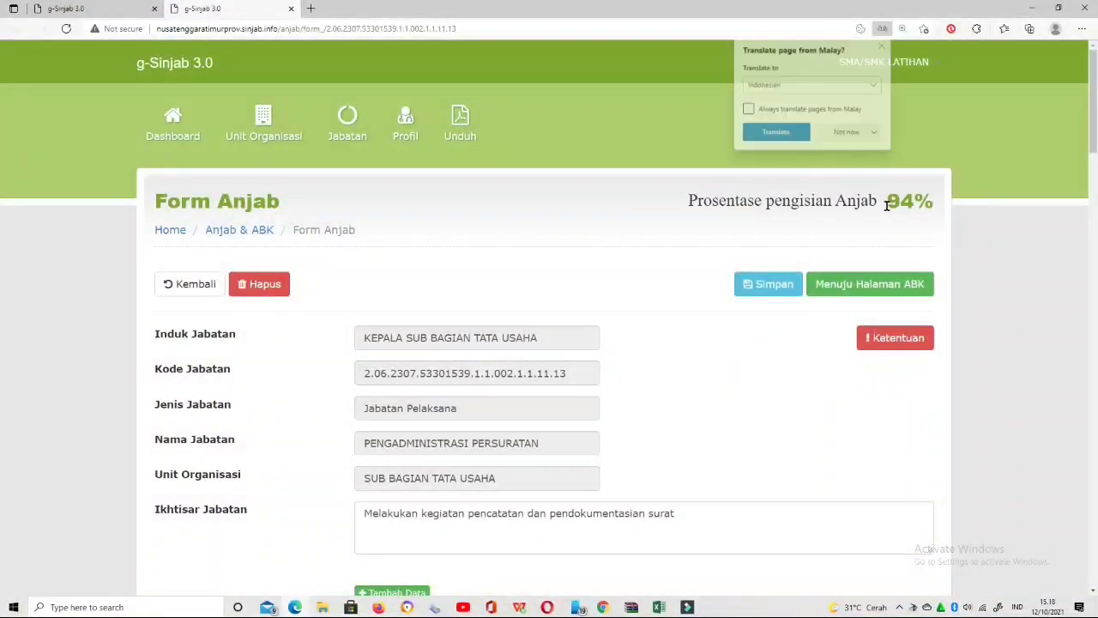
left_click(884, 44)
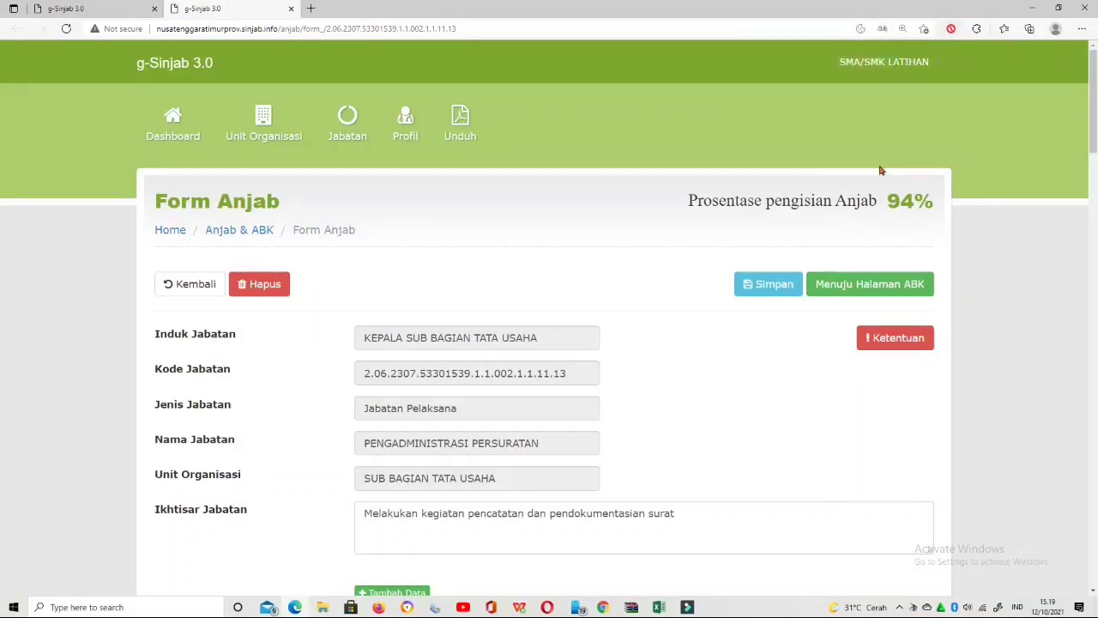
- Shorten the second Bahan Kerja entry to "peraturan lain yang mendukung pelaksanaan kerja" by removing the Perbup reference, and save the list
scroll(633, 363, "down", 3)
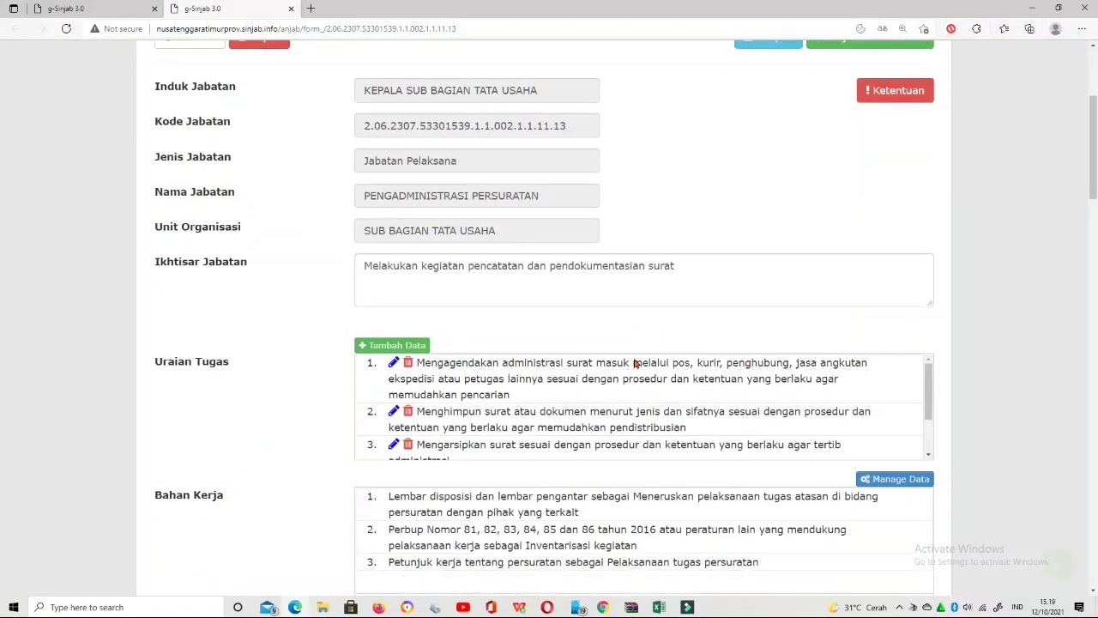
scroll(633, 363, "down", 1)
scroll(257, 420, "down", 2)
scroll(258, 419, "down", 1)
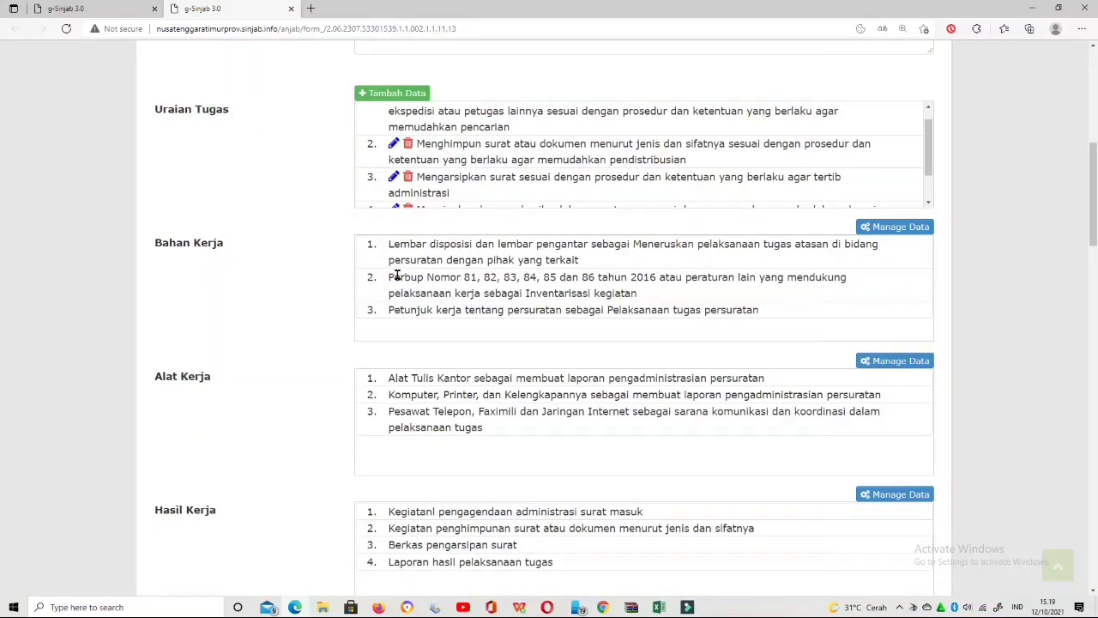
left_click_drag(389, 277, 687, 278)
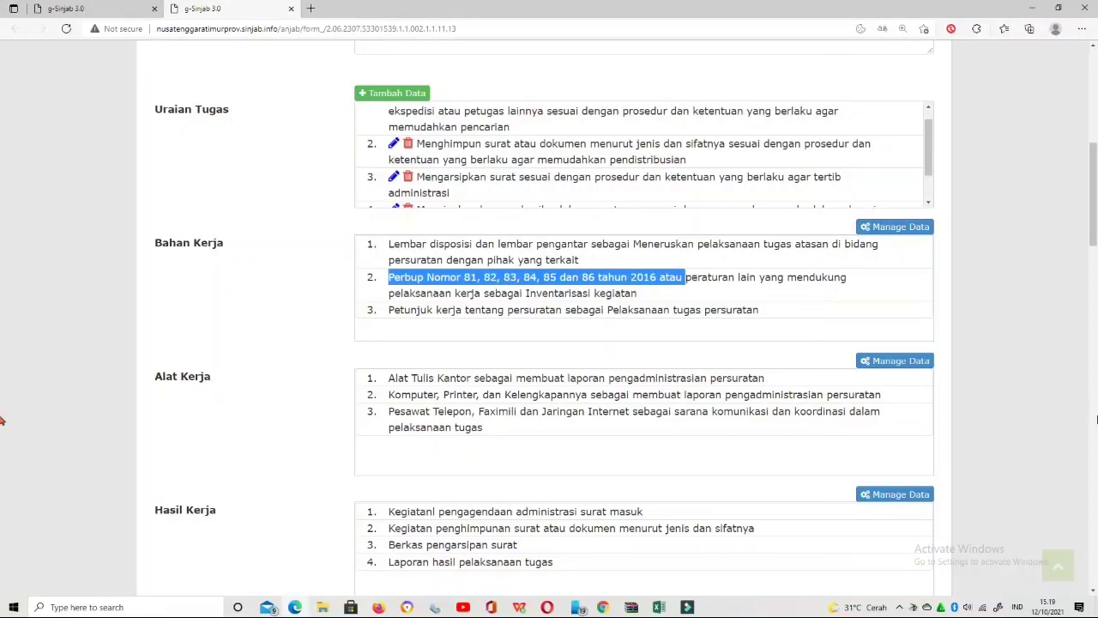
left_click(913, 228)
double_click(250, 240)
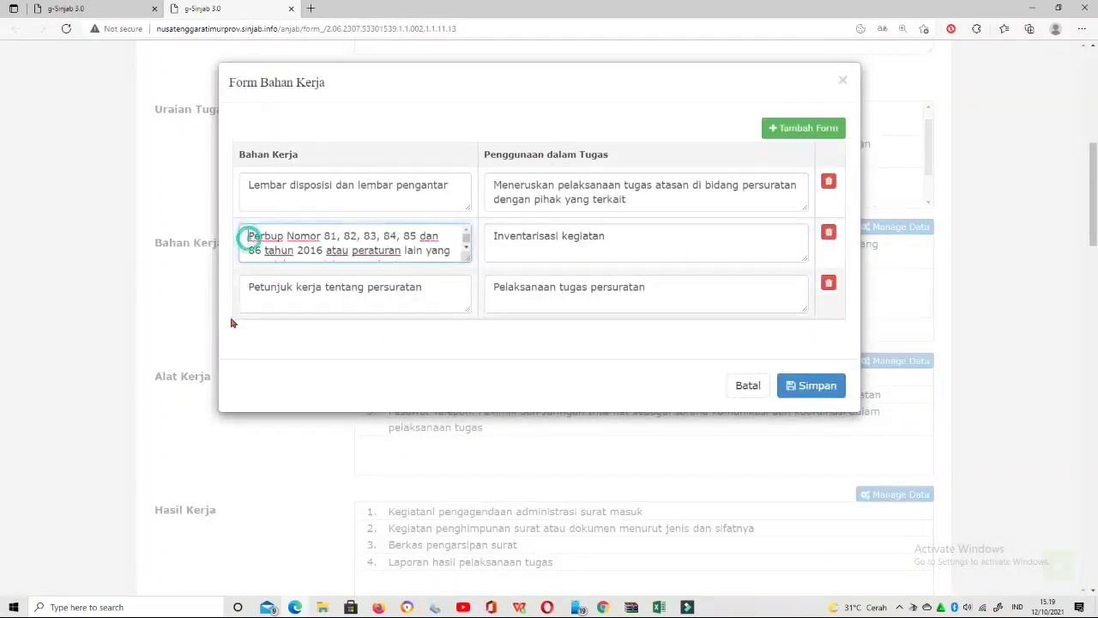
key("BackSpace")
key("Delete")
key("Delete")
key("Delete")
key("Delete")
key("Delete")
key("Delete")
key("Delete")
key("Delete")
key("Delete")
key("Delete")
key("Delete")
key("Delete")
key("Delete")
key("Delete")
key("Delete")
key("Delete")
key("Delete")
key("Delete")
key("Delete")
key("Delete")
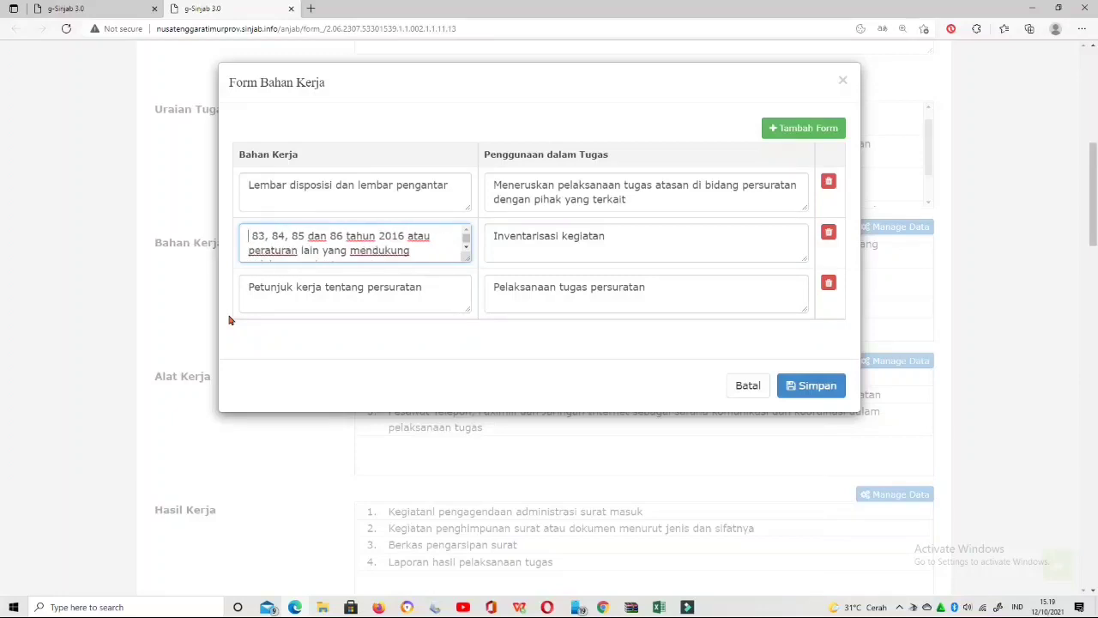
key("Delete")
key("Delete")
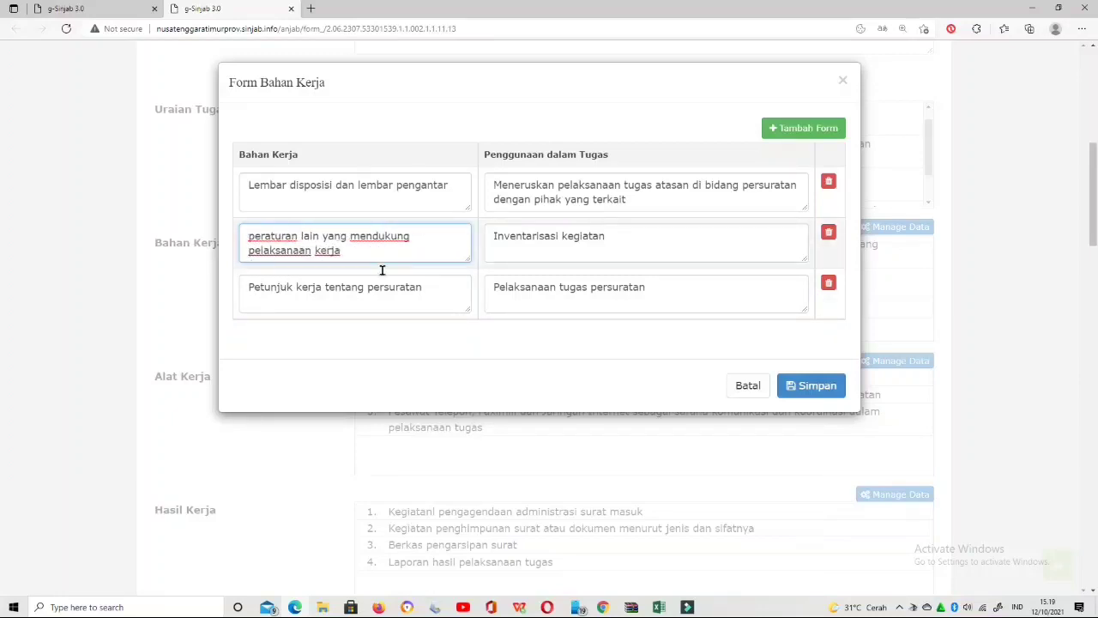
left_click(811, 385)
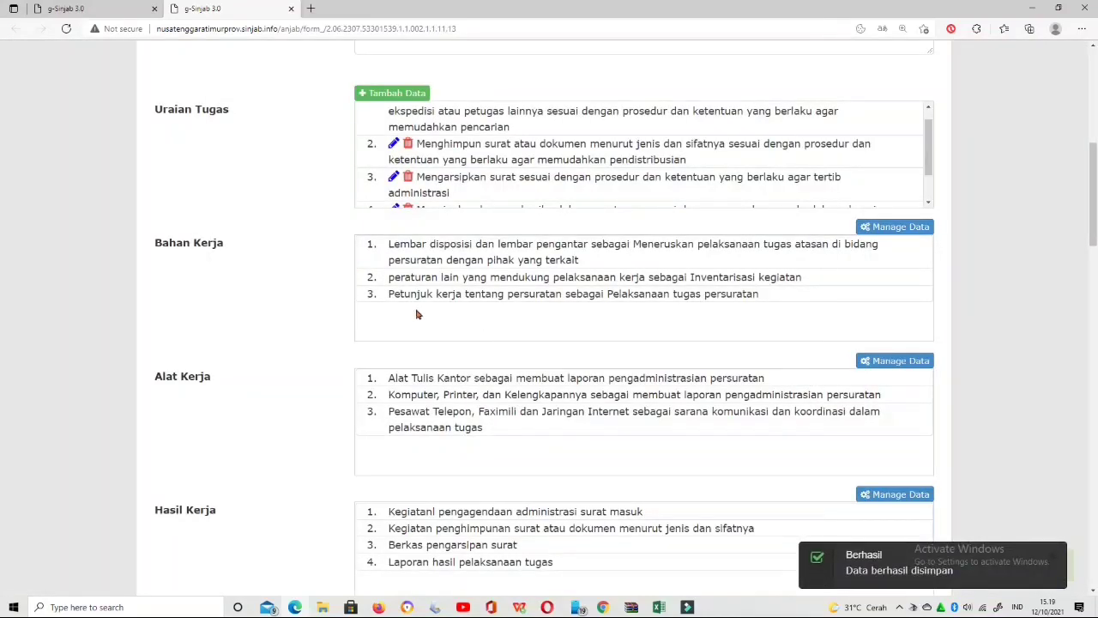
- Correct the first Hasil Kerja entry to "Kegiatan pengagendaan administrasi surat masuk" and save the list
scroll(482, 312, "down", 1)
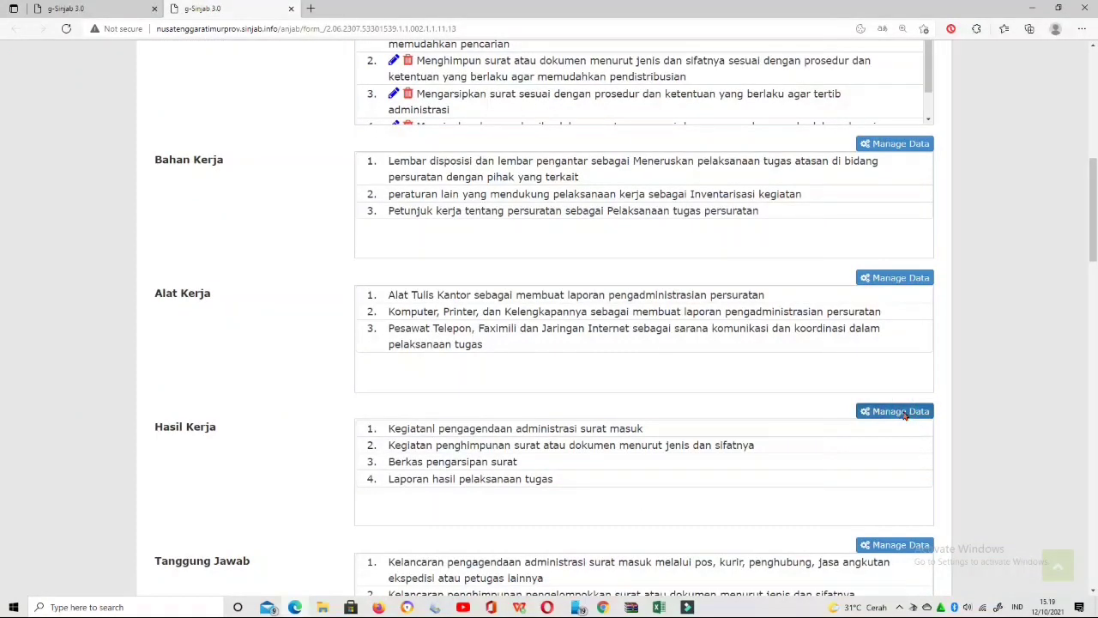
left_click(904, 414)
left_click(291, 198)
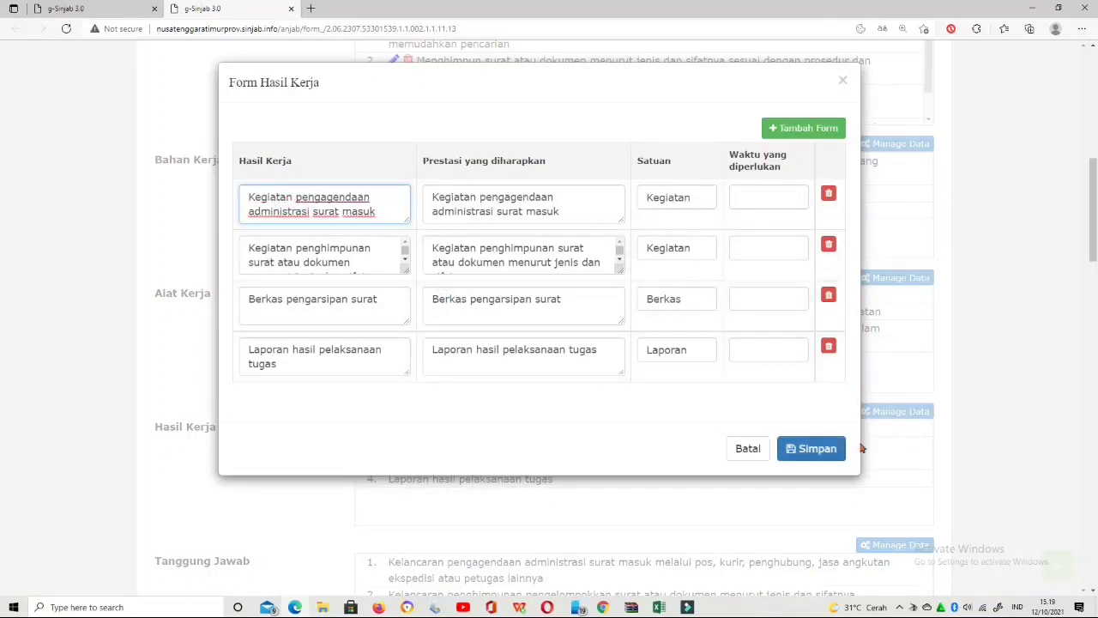
left_click(824, 449)
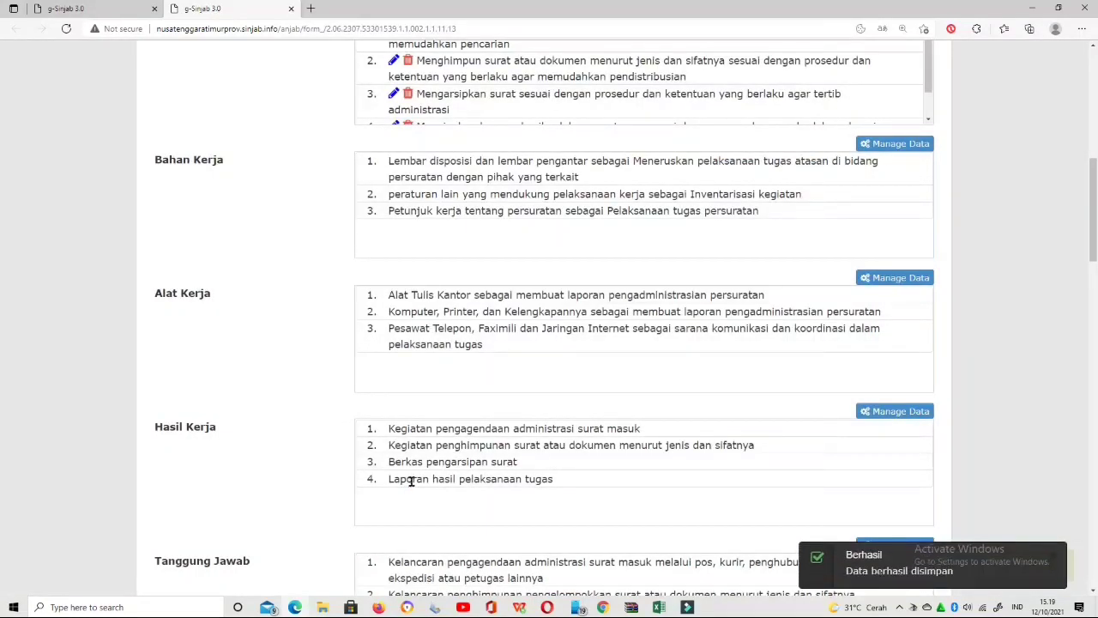
- Create two rows under Korelasi Jabatan, both with Unit Kerja / Instansi set to "Sub Bagian Tata Usaha"
scroll(411, 485, "down", 3)
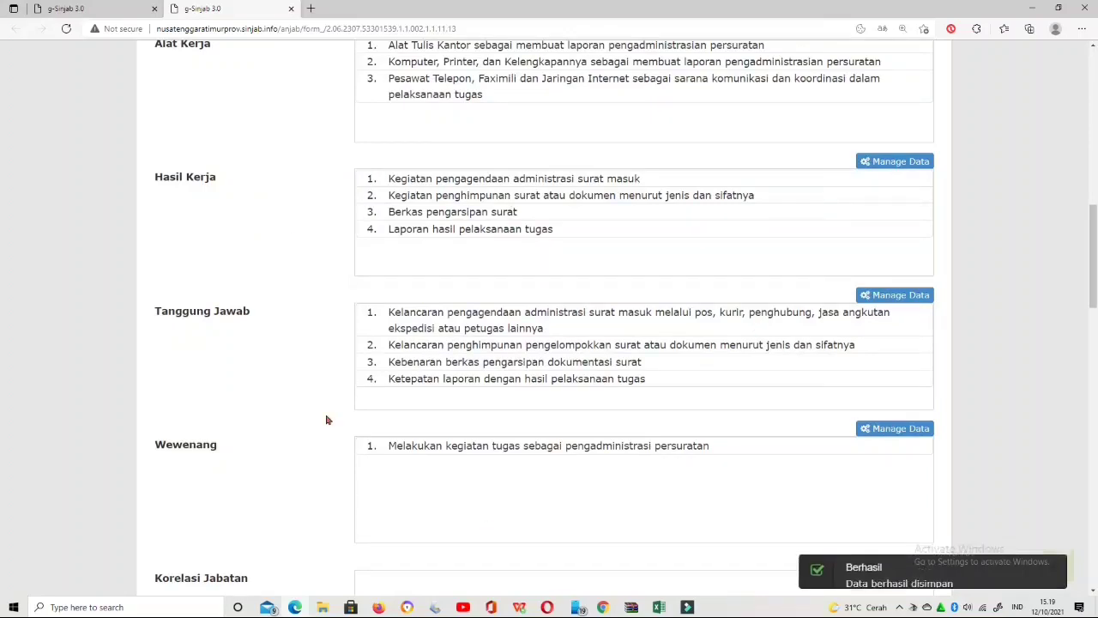
scroll(558, 485, "down", 2)
scroll(555, 474, "down", 2)
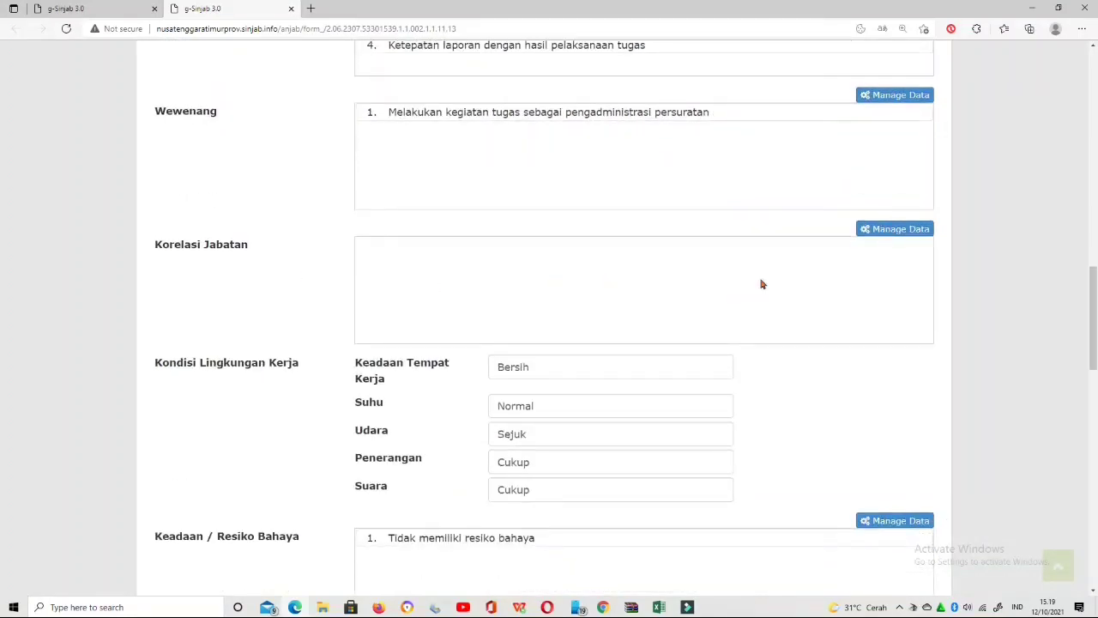
left_click(901, 232)
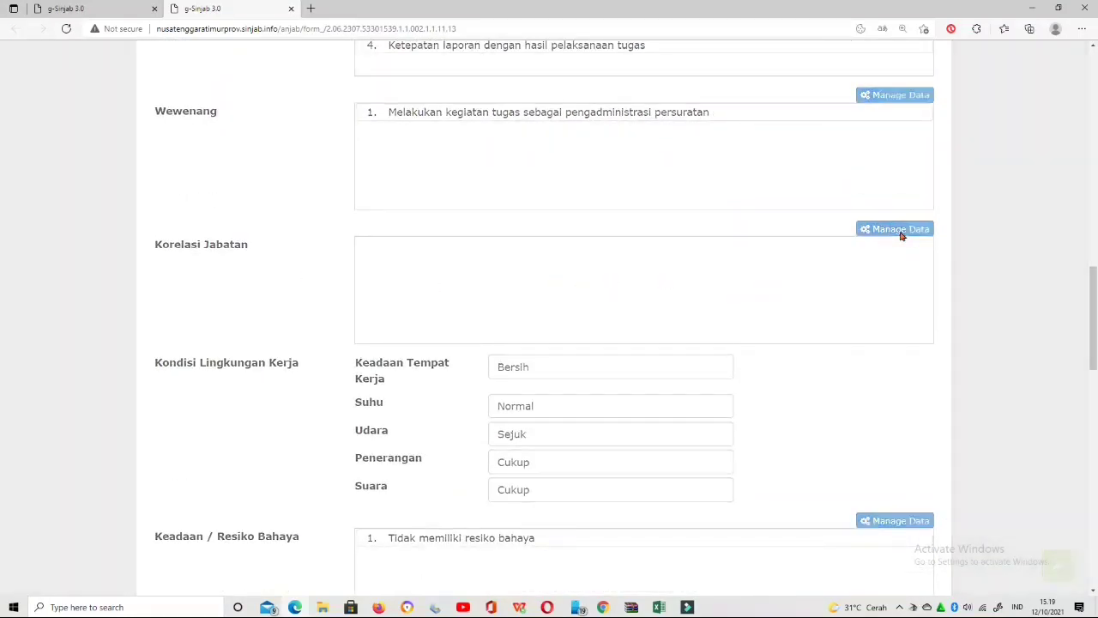
left_click(811, 129)
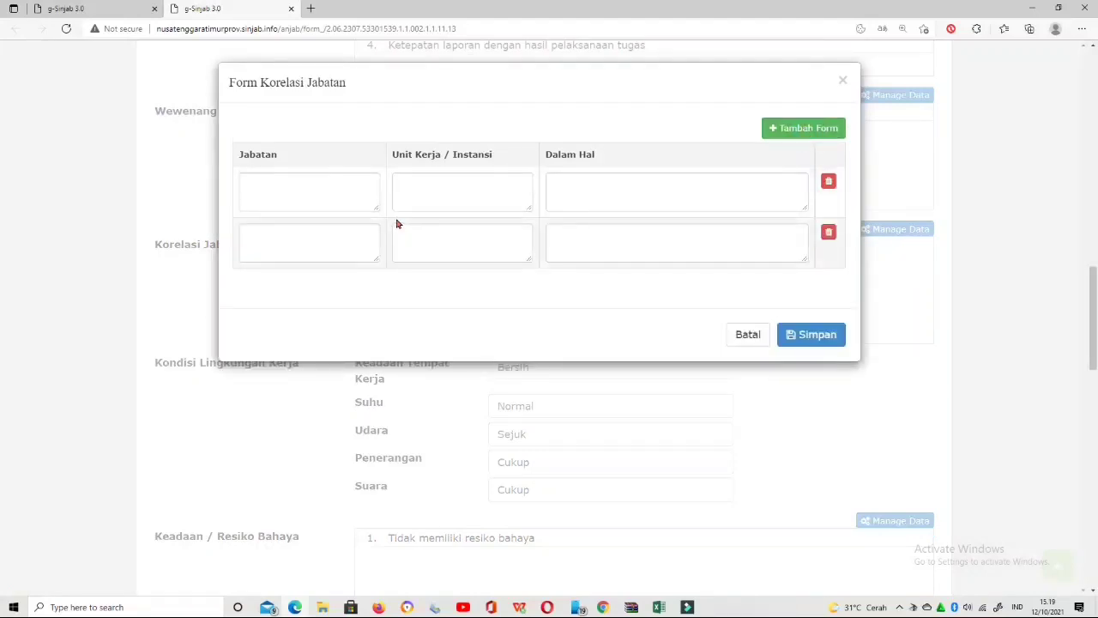
left_click(472, 183)
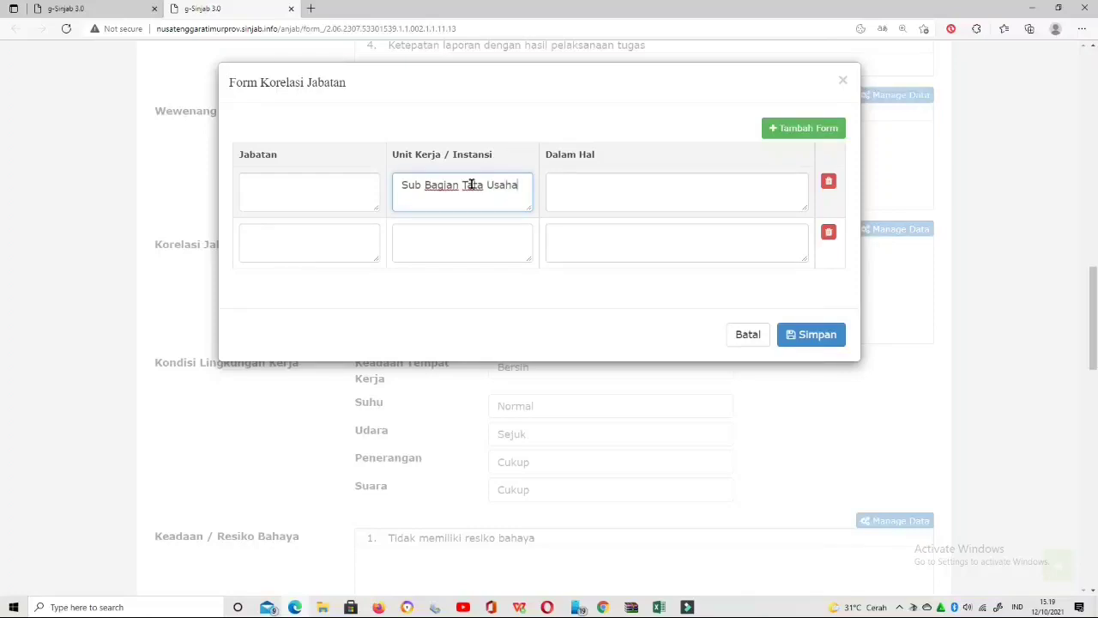
left_click_drag(394, 178, 557, 179)
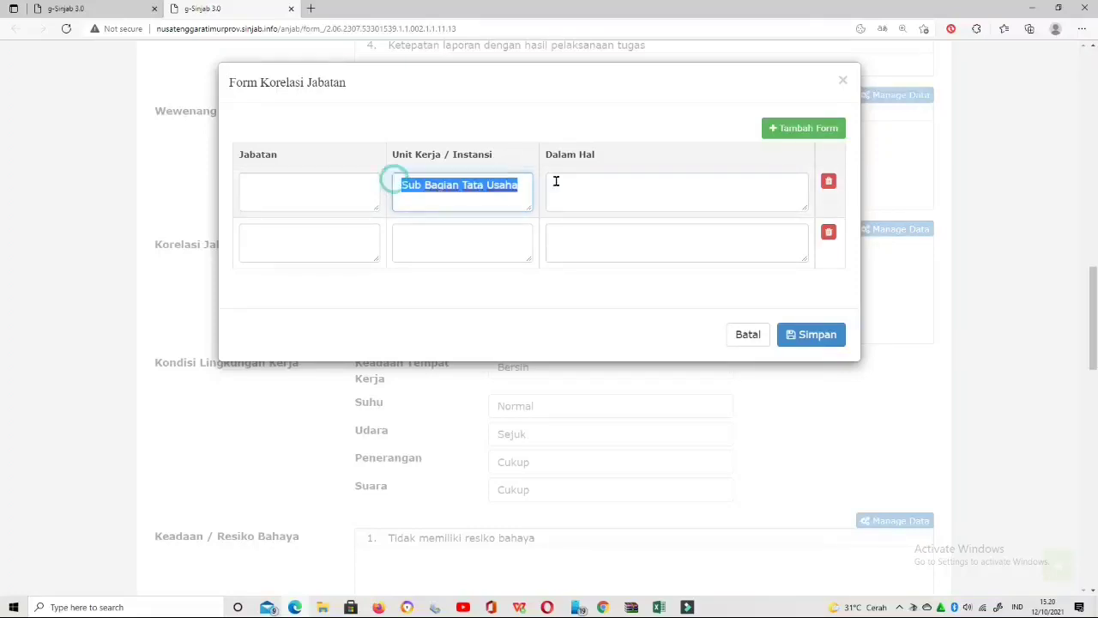
right_click(478, 188)
left_click(509, 241)
left_click(400, 241)
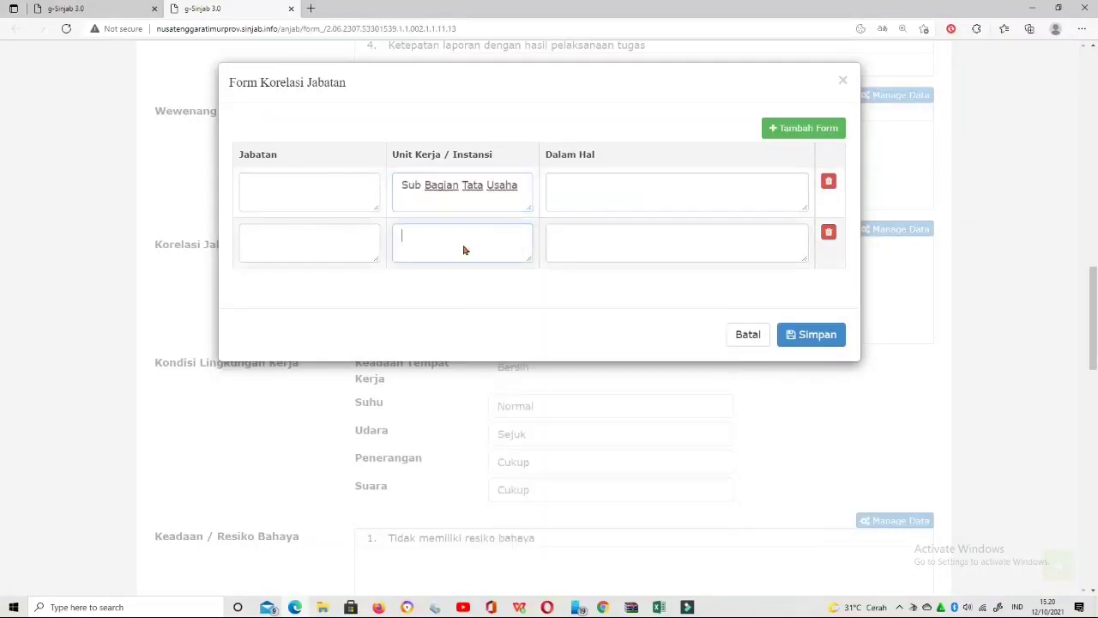
right_click(464, 244)
left_click(501, 358)
- Enter "Kasubag" as the Jabatan of the first Korelasi Jabatan row and "Pelaksana" for the second
left_click(338, 196)
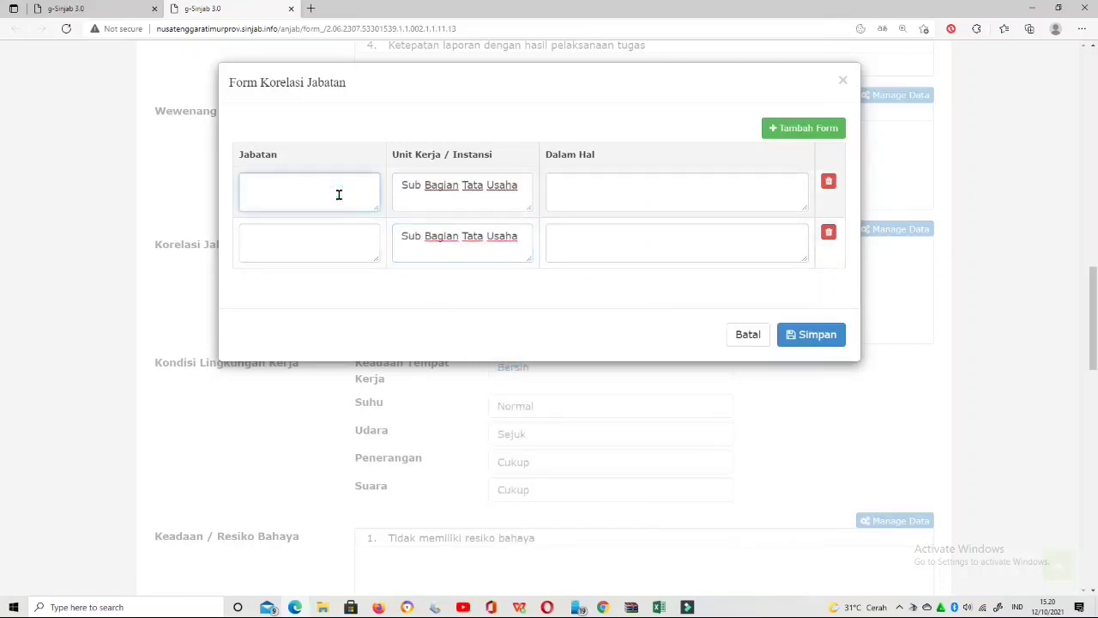
type("Kasubag")
left_click(321, 246)
type("P")
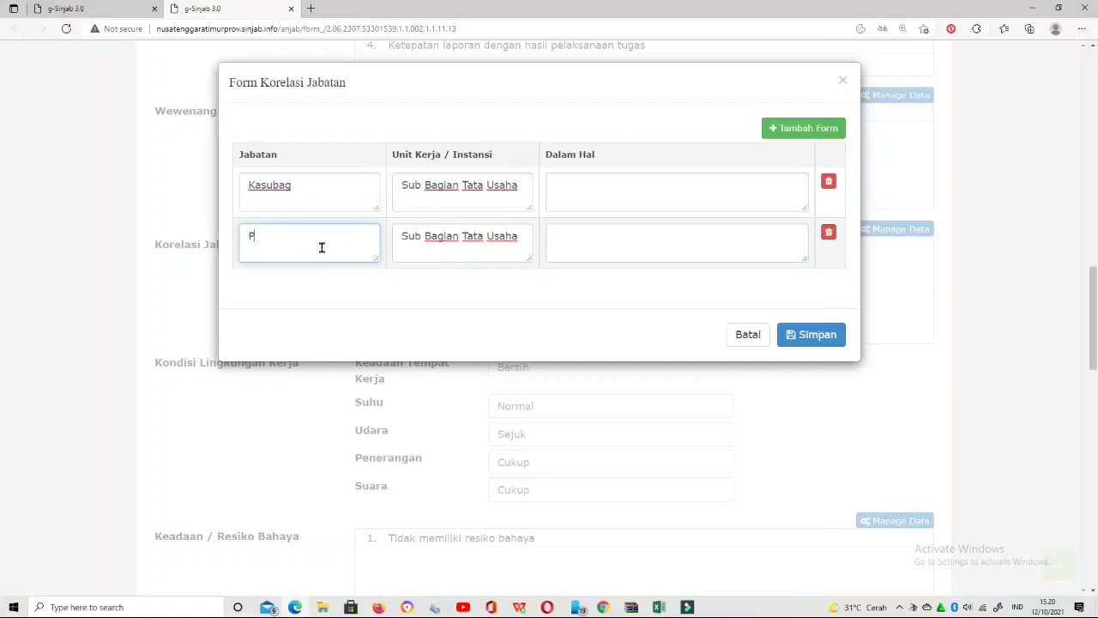
type("elaksana")
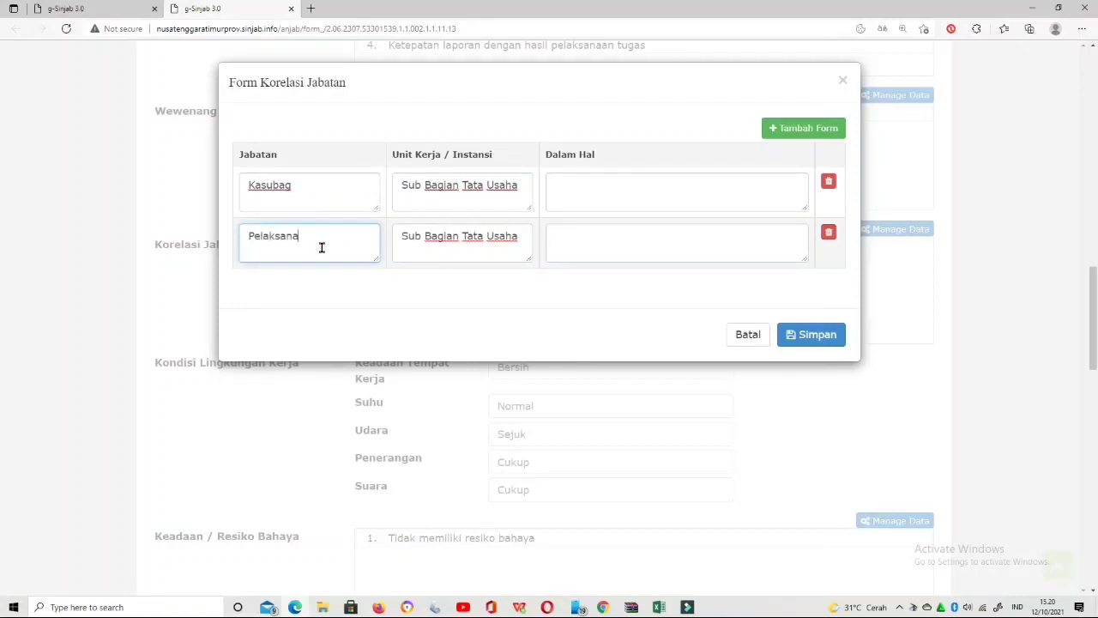
- Fill in Dalam Hal with "Masukan, saran dan kritik" for Kasubag and "Koordinasi" for Pelaksana, and save the Korelasi Jabatan data
left_click(625, 187)
type("Masukan")
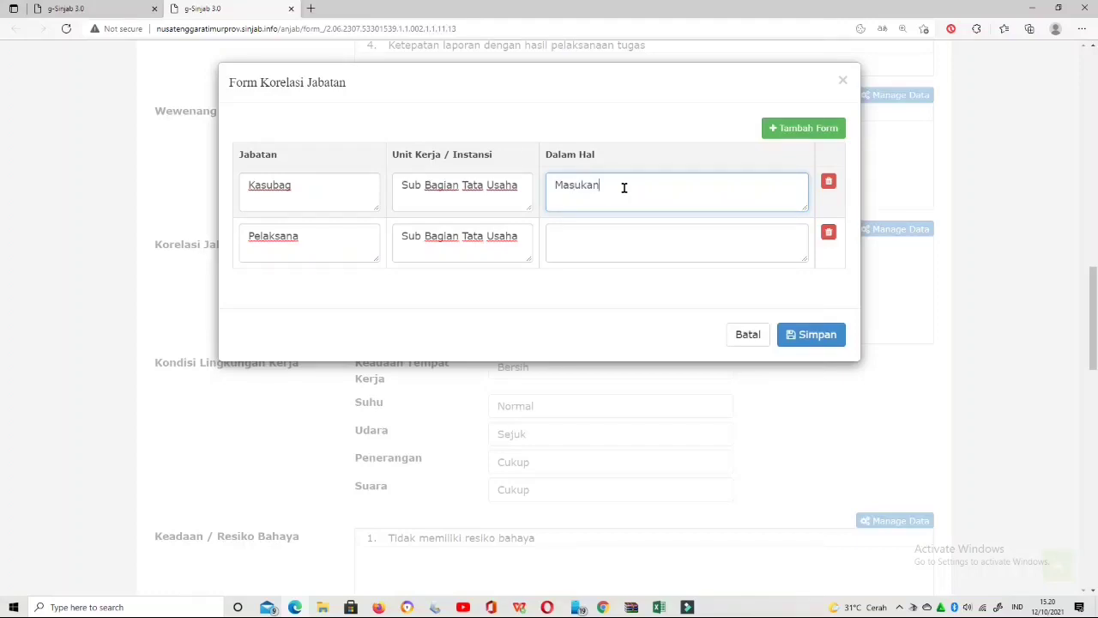
type(", saran dan kritik")
left_click(588, 240)
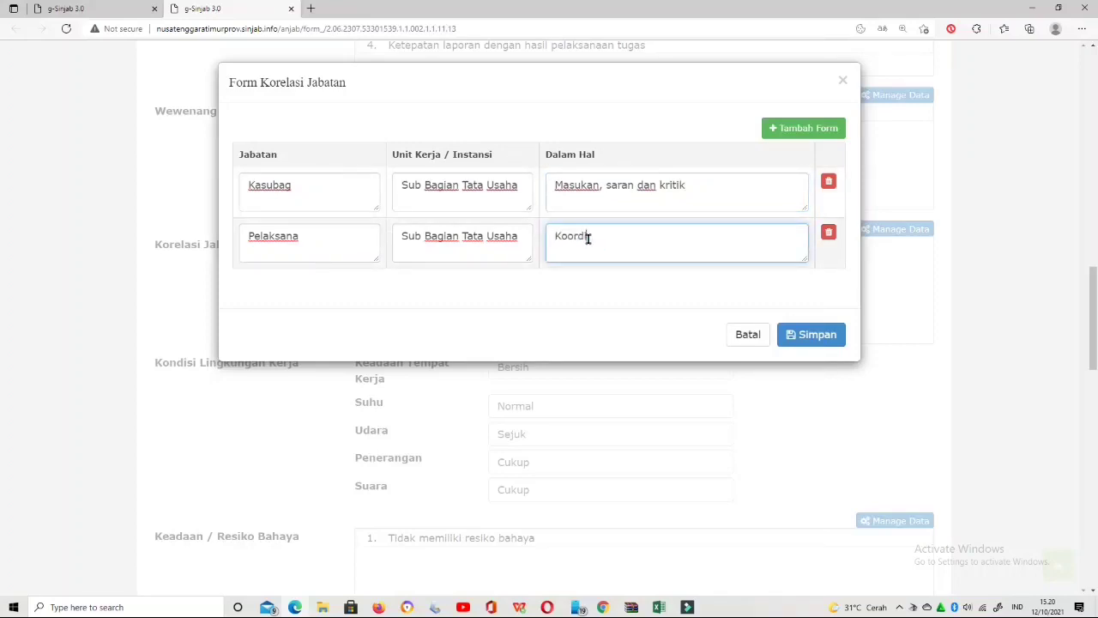
left_click(802, 335)
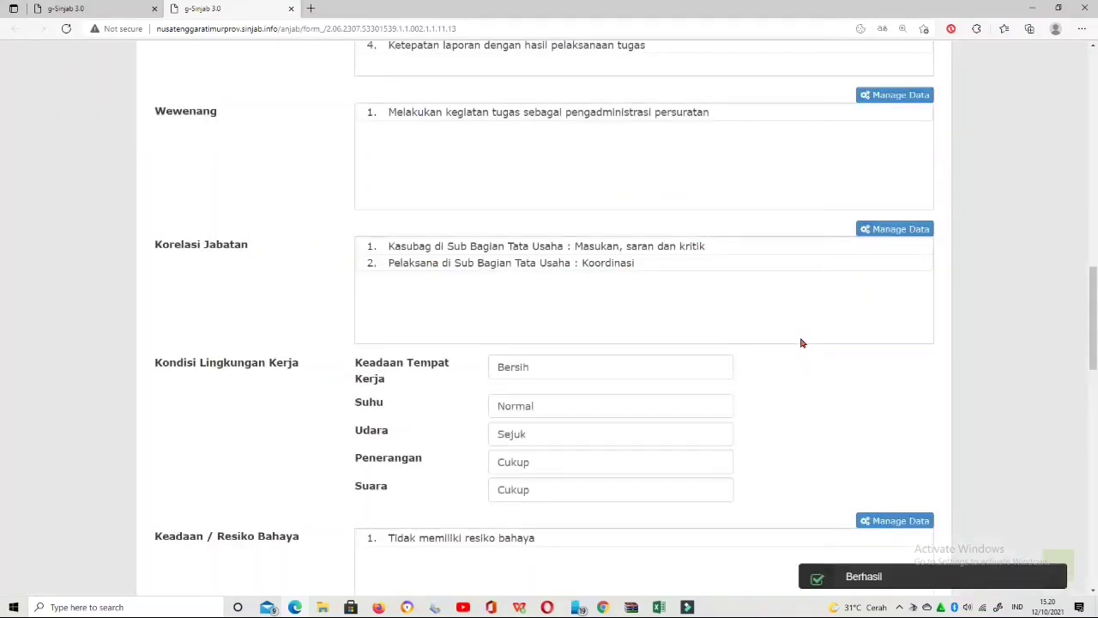
- Set Keadaan Tempat Kerja under Kondisi Lingkungan Kerja to "didalam / diluar ruangan"
scroll(802, 343, "down", 2)
double_click(560, 202)
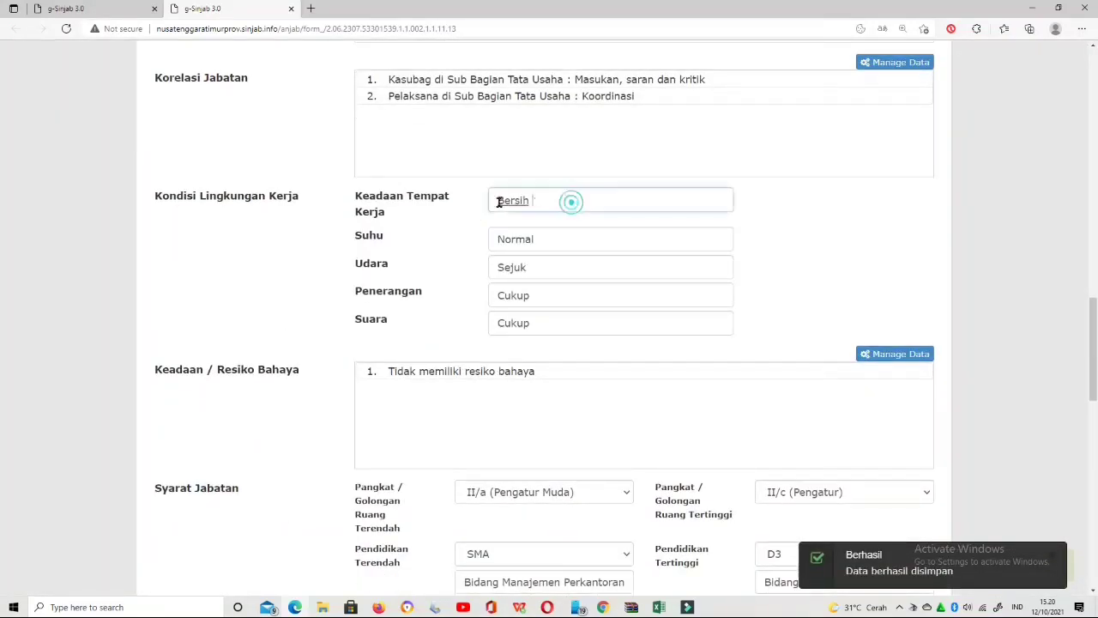
type("didalam / di")
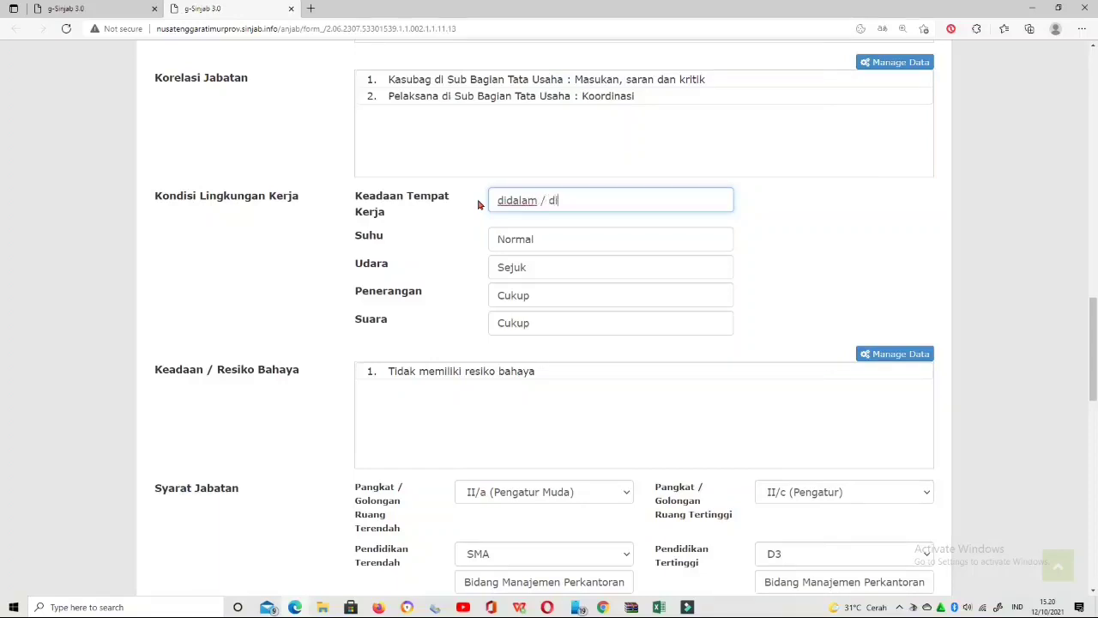
type("luar ruangan")
- Set Suhu to "dingin" and Suara to "Tenang" under Kondisi Lingkungan Kerja
scroll(478, 205, "down", 2)
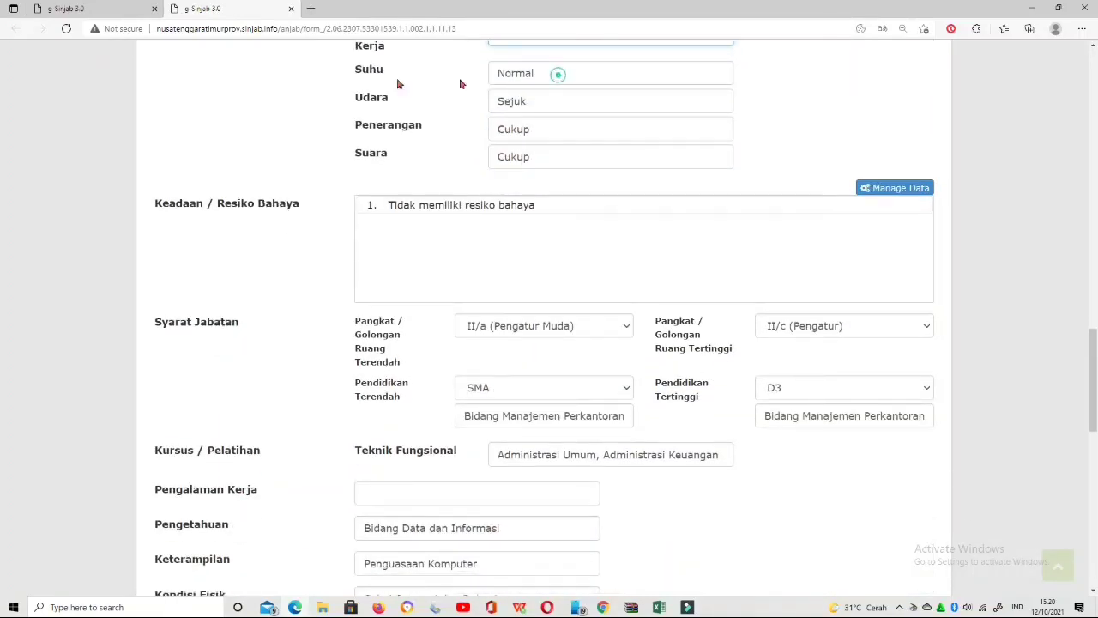
key("Tab")
type("d")
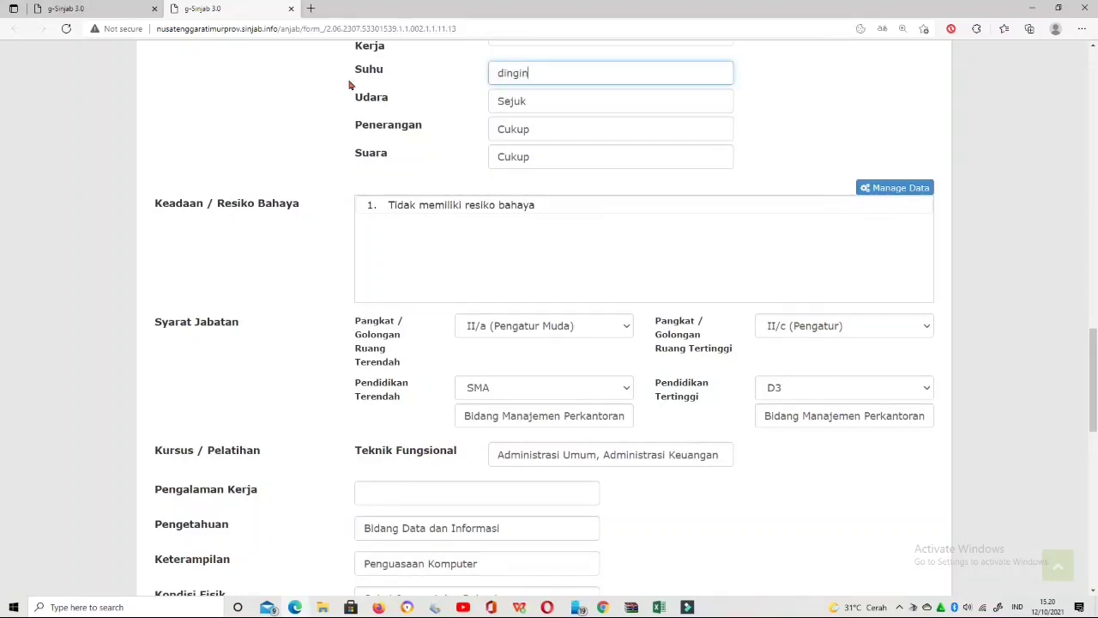
type("ingin")
left_click(559, 157)
key("ctrl+a")
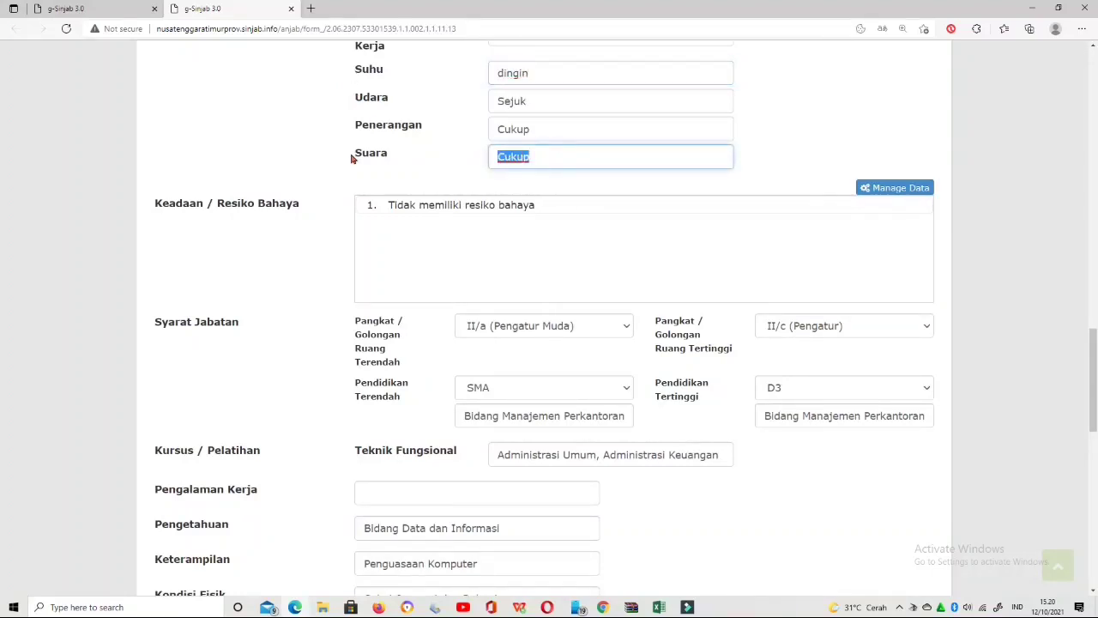
type("Tenang")
scroll(352, 158, "up", 2)
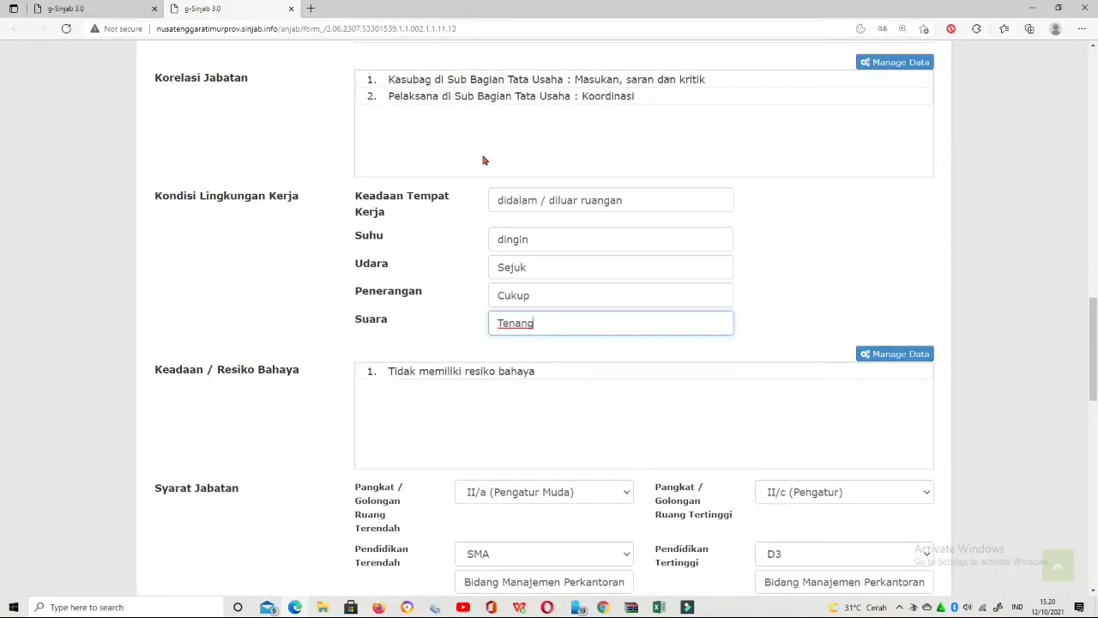
- Fill in Pengalaman Kerja with "Sebagai Tenaga Administrasi"
scroll(348, 433, "down", 1)
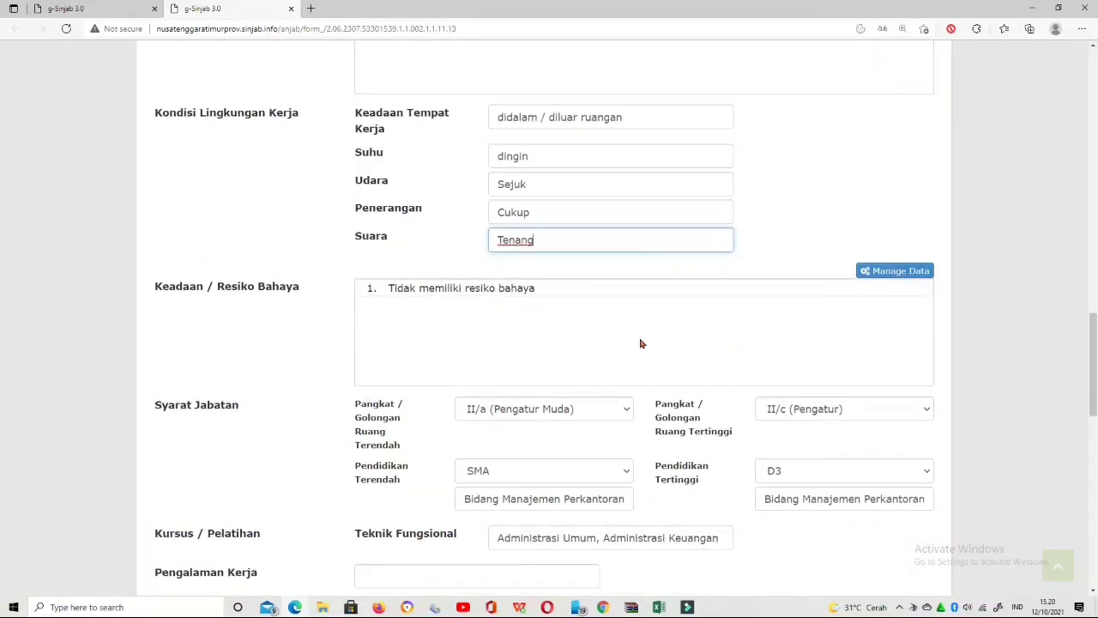
scroll(641, 343, "down", 2)
scroll(495, 368, "down", 2)
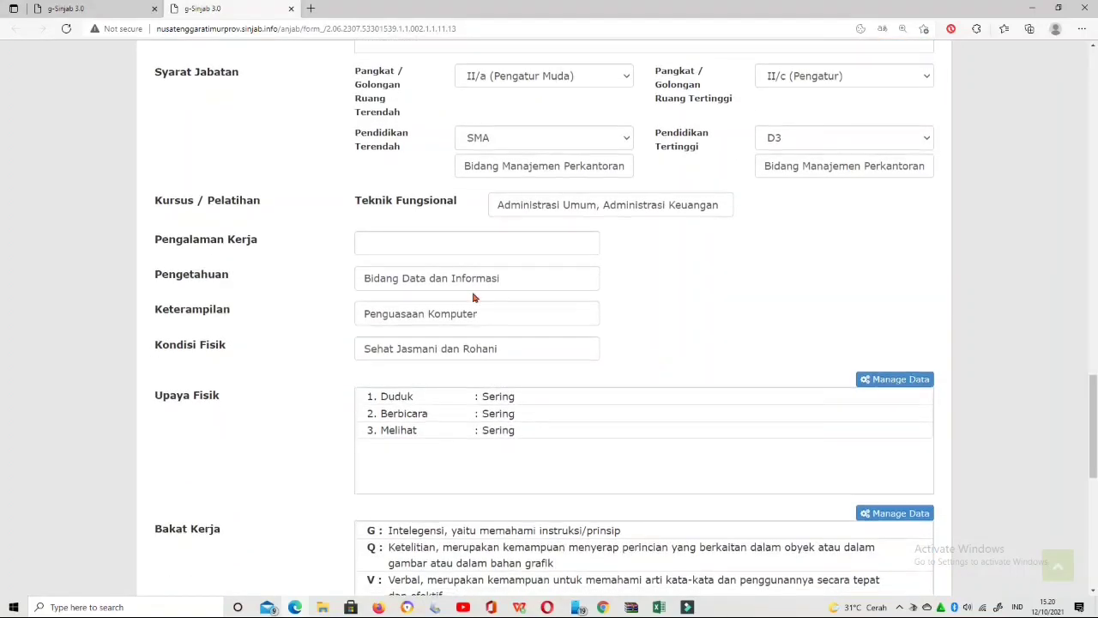
left_click(476, 246)
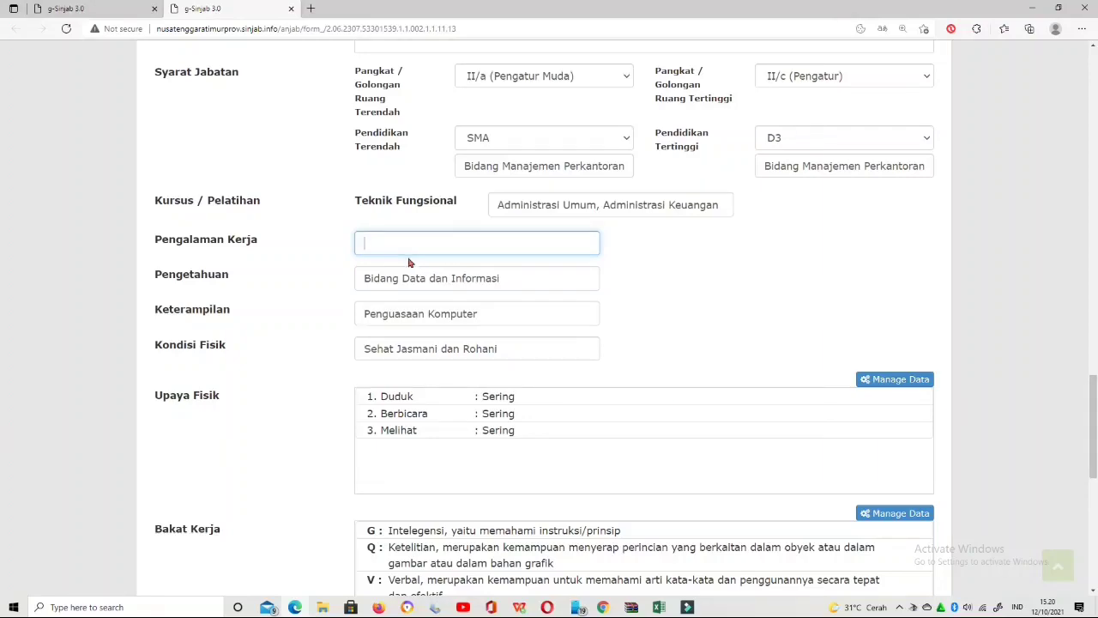
scroll(515, 250, "up", 15)
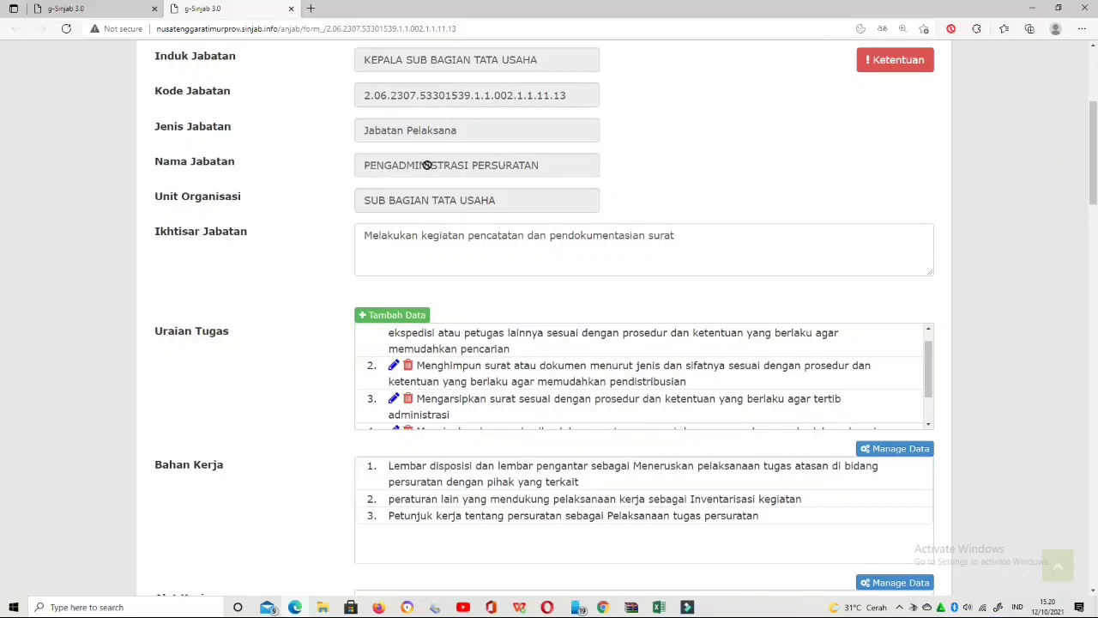
scroll(3, 189, "down", 15)
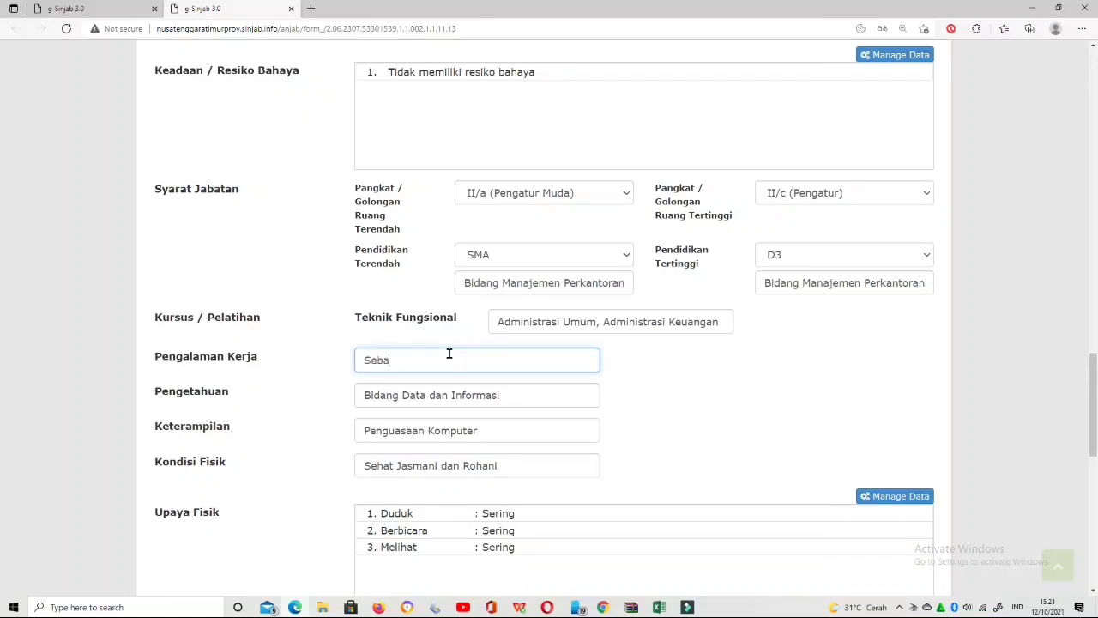
type("gai Tenaga Administrasi")
- Set Pengetahuan to "Aturan terkait Tupoksi" and extend Keterampilan to "Penguasaan Komputer / IT"
left_click(544, 402)
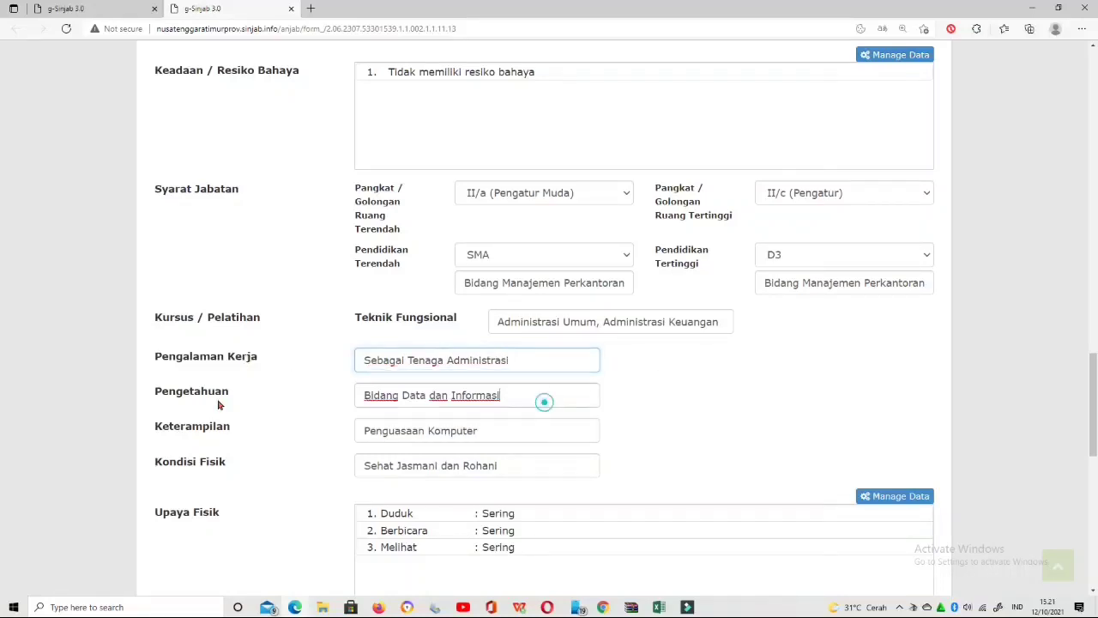
key("ctrl+a")
type("A")
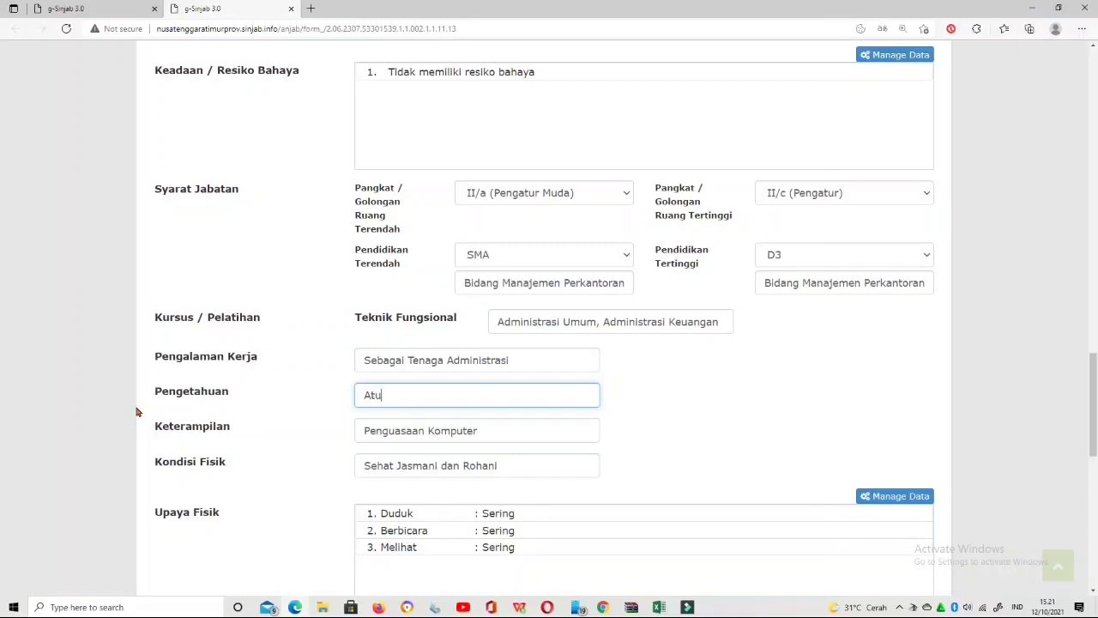
type("turan terkait Tupoksi")
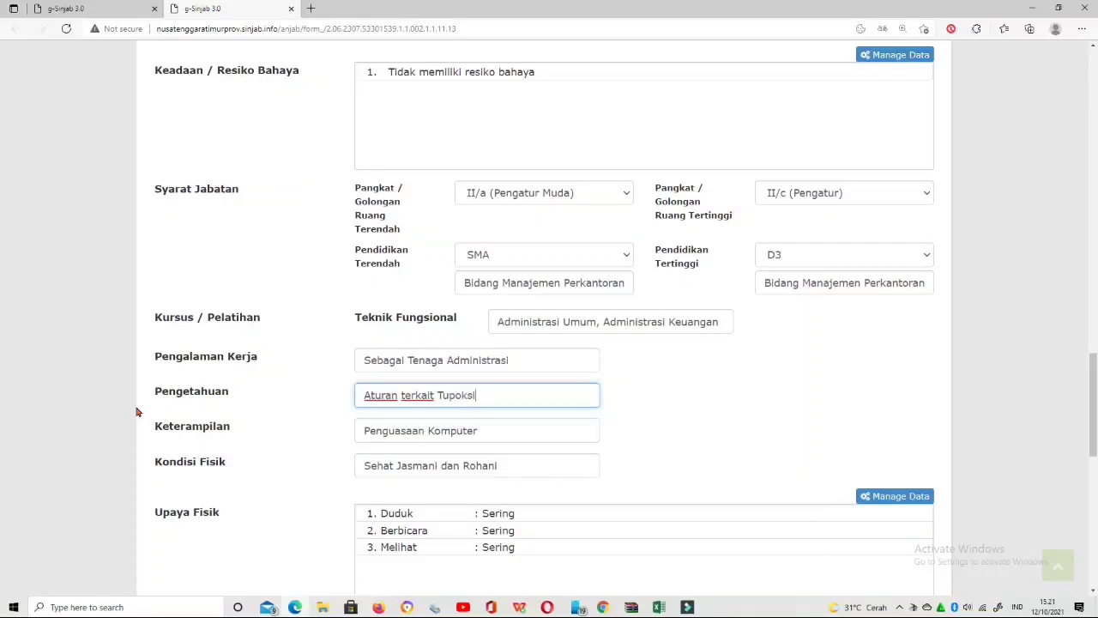
scroll(484, 419, "down", 1)
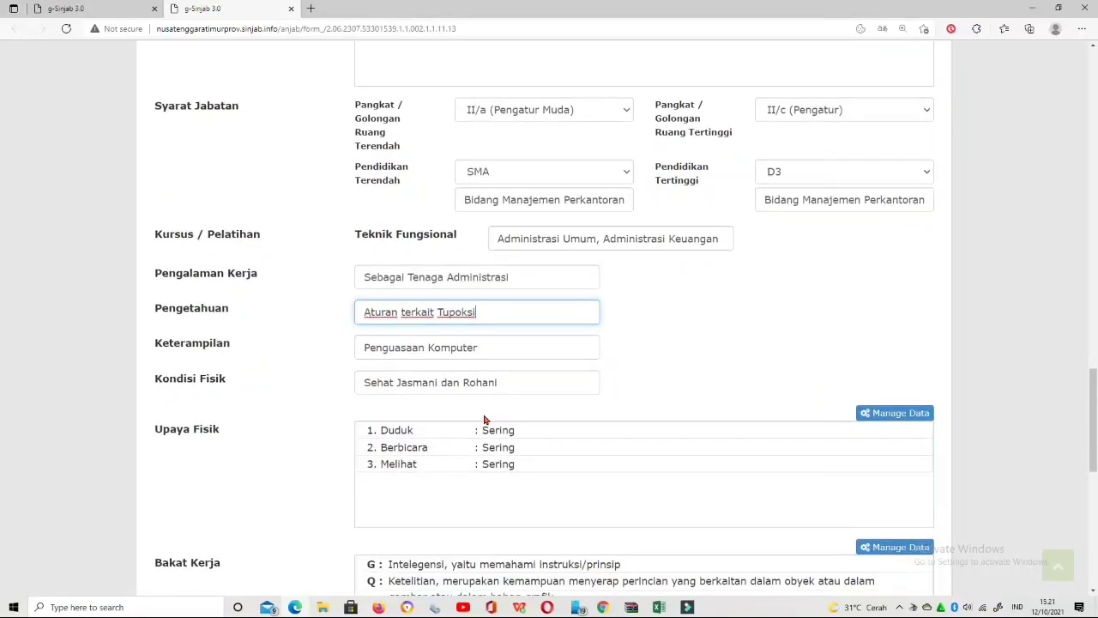
left_click(516, 341)
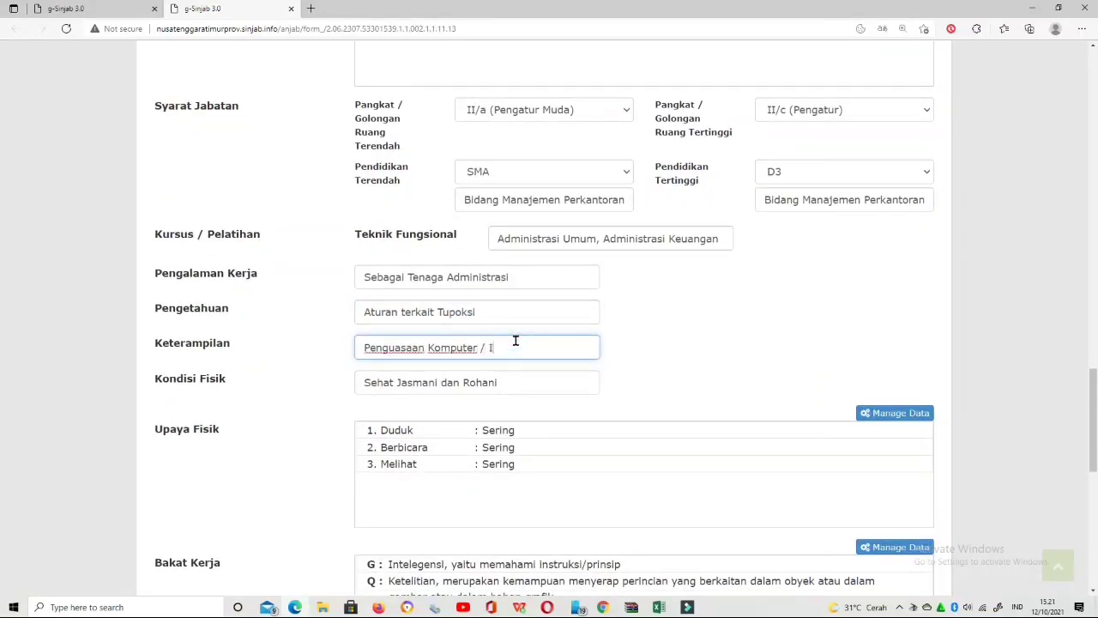
scroll(425, 84, "down", 1)
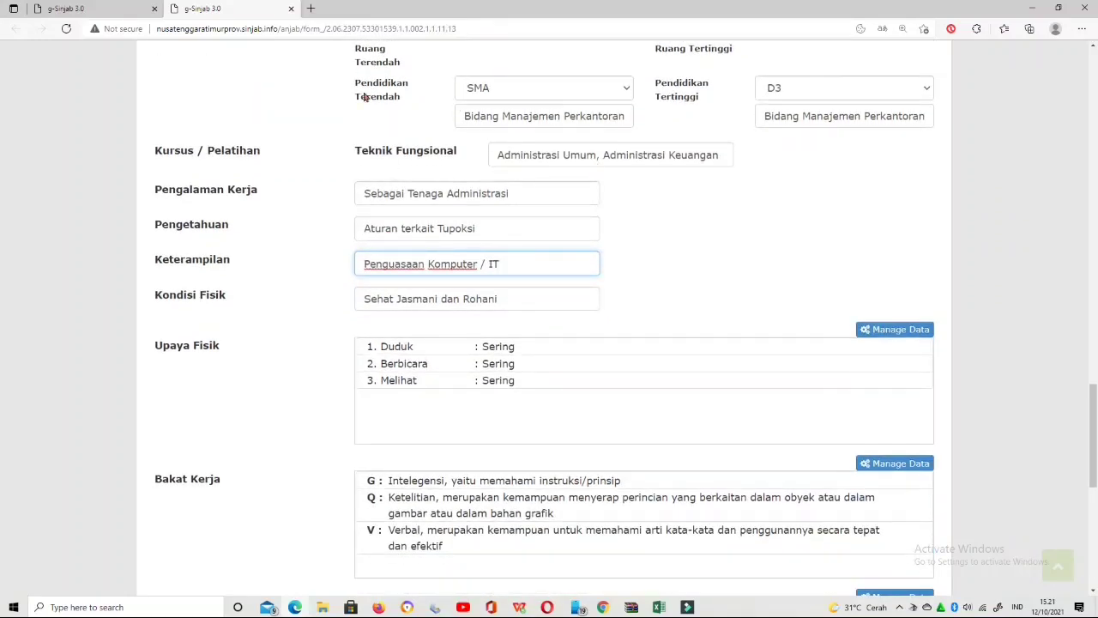
- Replace the Fungsi Pekerja selections with B7 Memegang, O8 Menerima Instruksi and D6 Menyalin, and save them
scroll(218, 326, "down", 2)
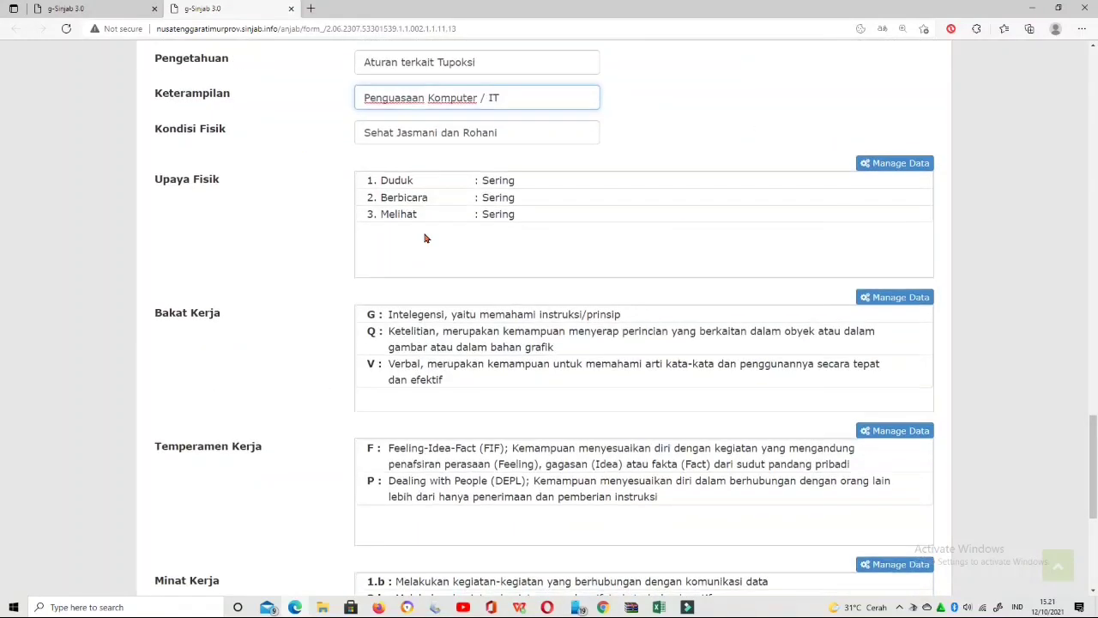
scroll(301, 459, "down", 2)
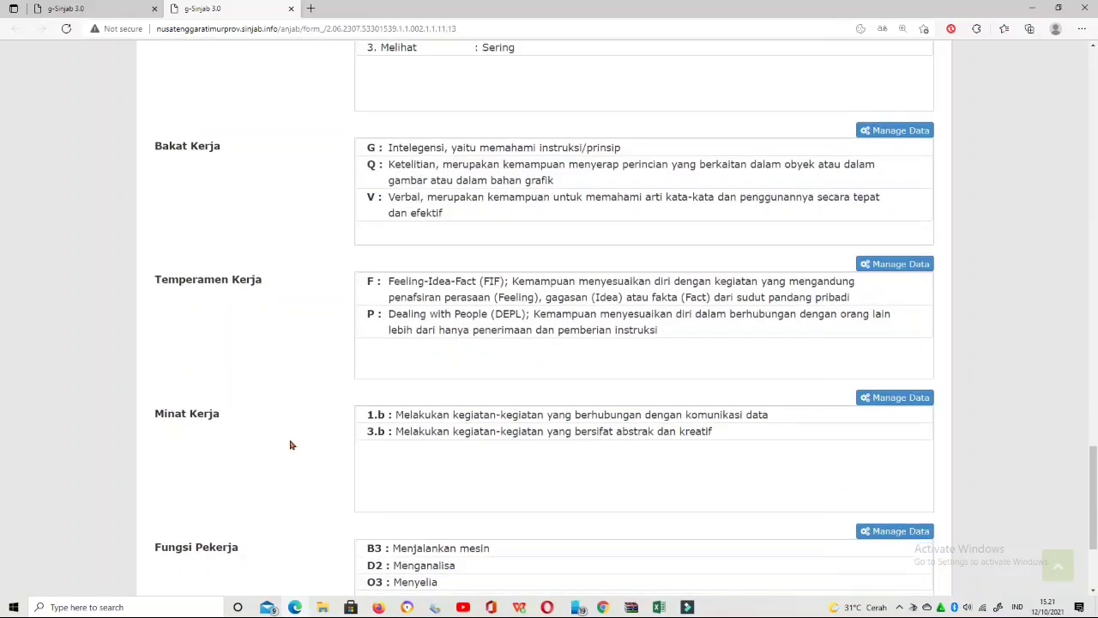
scroll(520, 488, "down", 2)
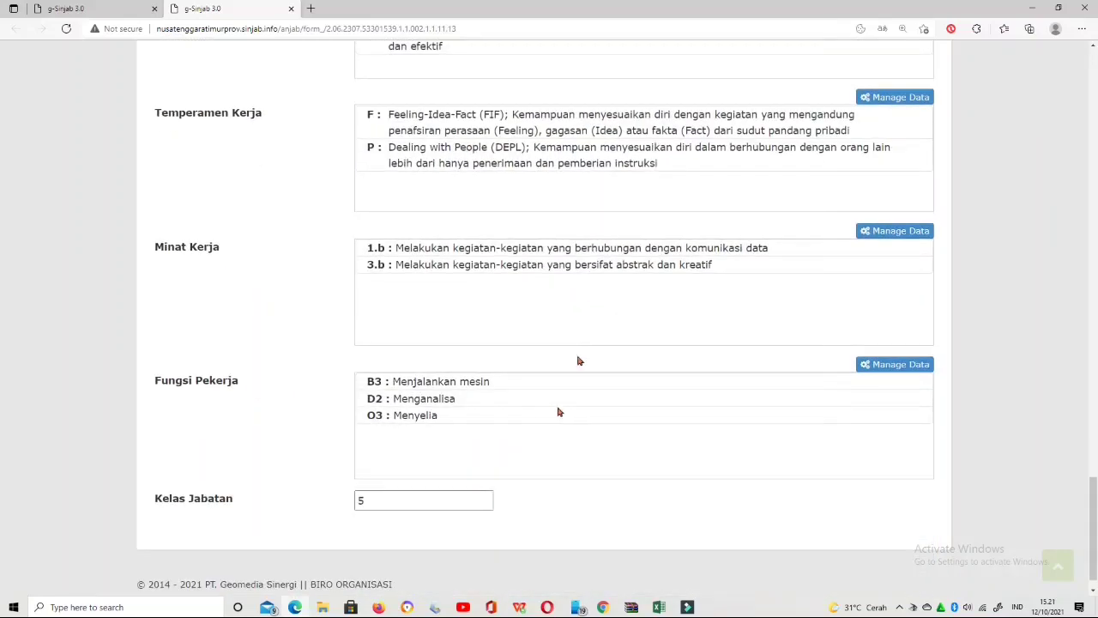
left_click_drag(1094, 500, 1092, 60)
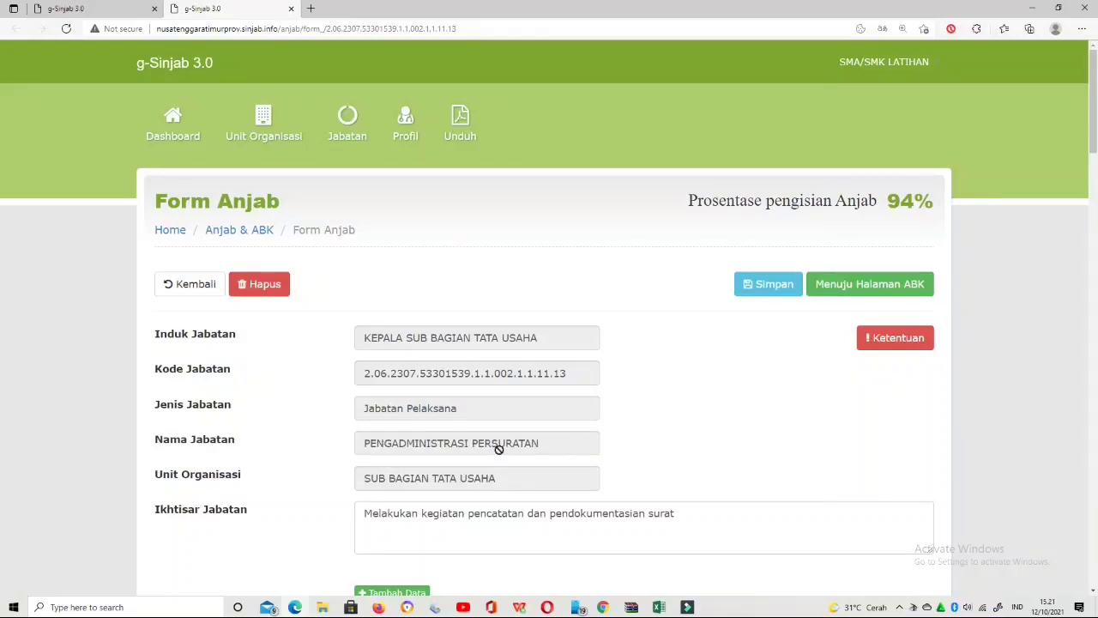
left_click_drag(1094, 131, 1096, 574)
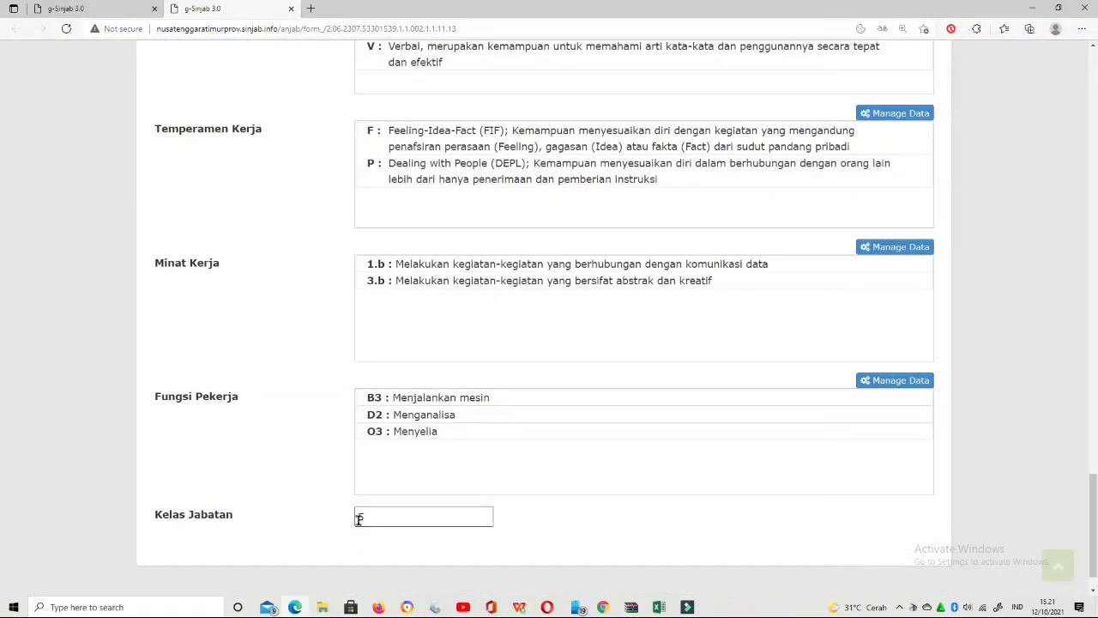
left_click(878, 383)
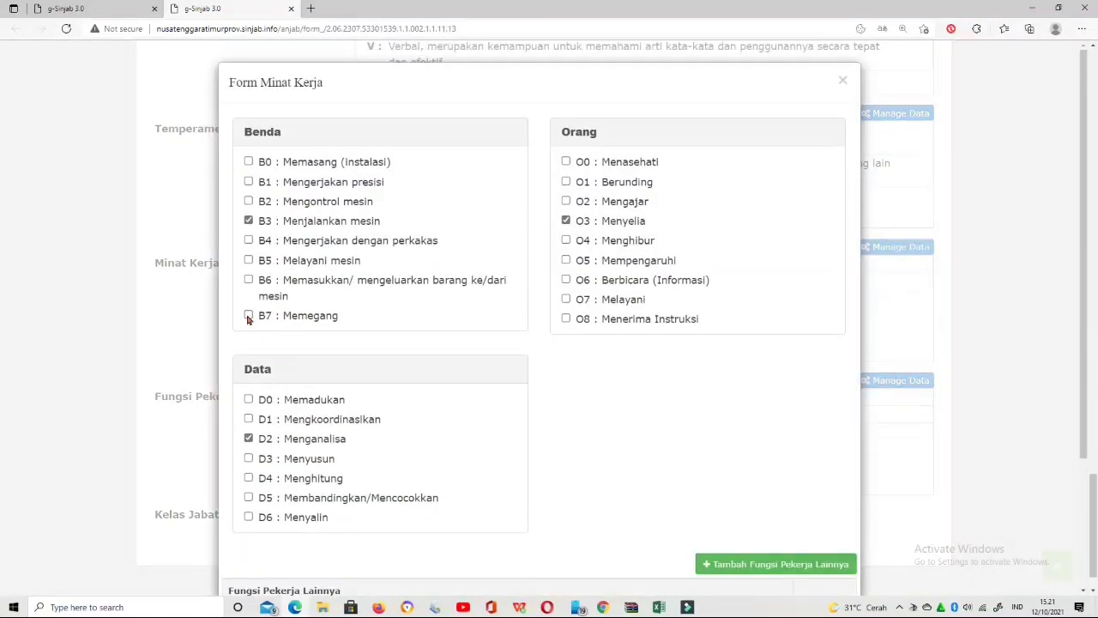
left_click(248, 316)
left_click(248, 220)
left_click(565, 318)
left_click(566, 221)
left_click(248, 516)
left_click(248, 438)
scroll(601, 502, "down", 2)
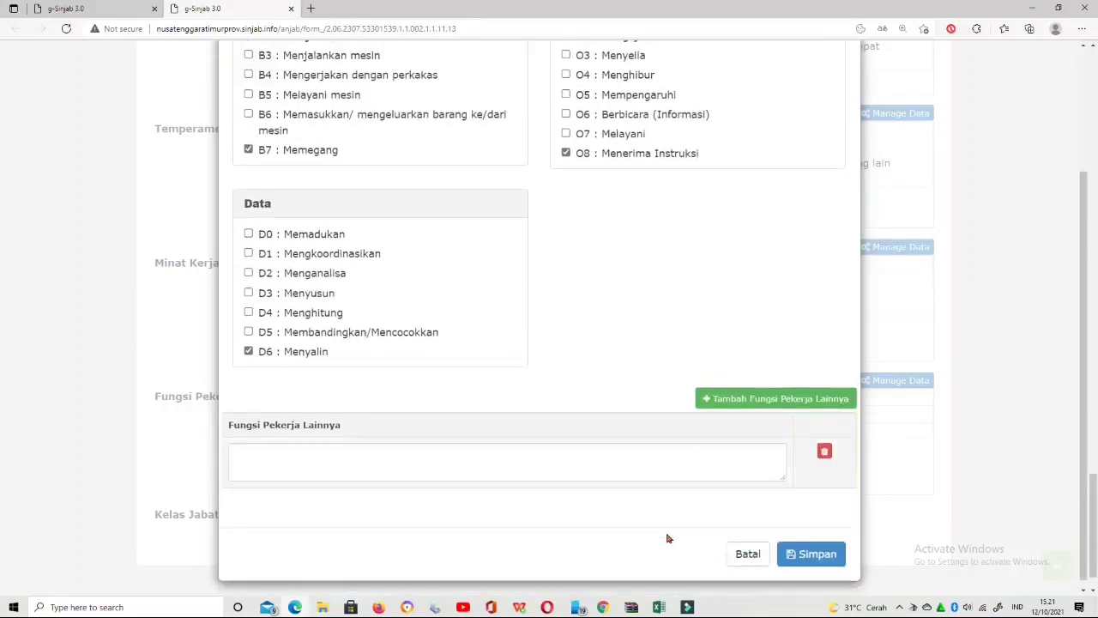
left_click(800, 555)
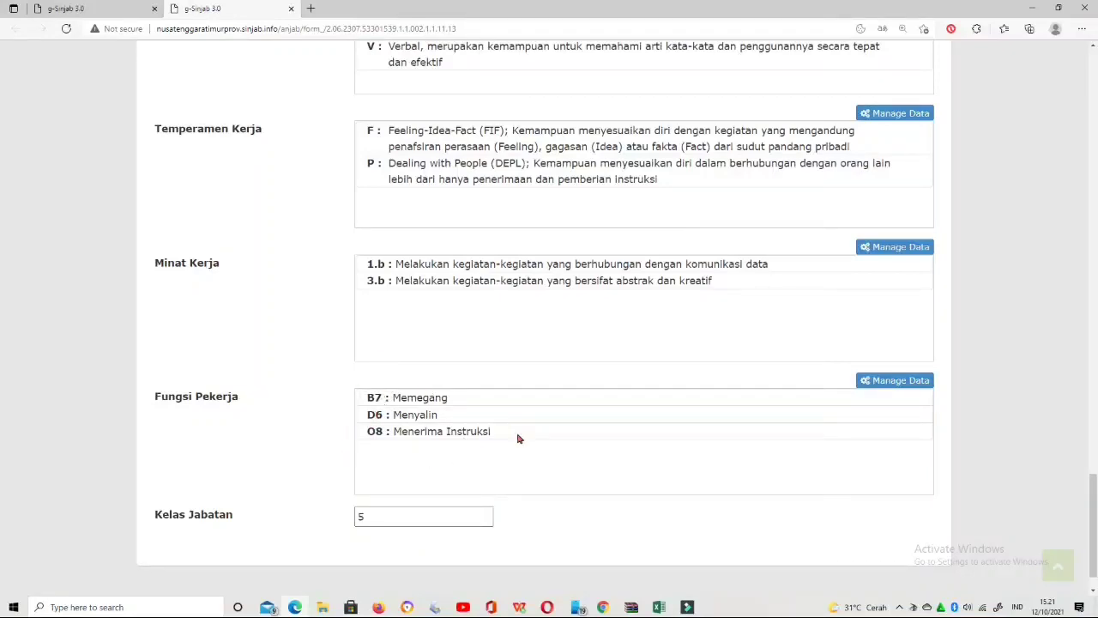
- Save the PENGADMINISTRASI PERSURATAN Anjab form and go to its ABK page
left_click_drag(1093, 512, 1074, 38)
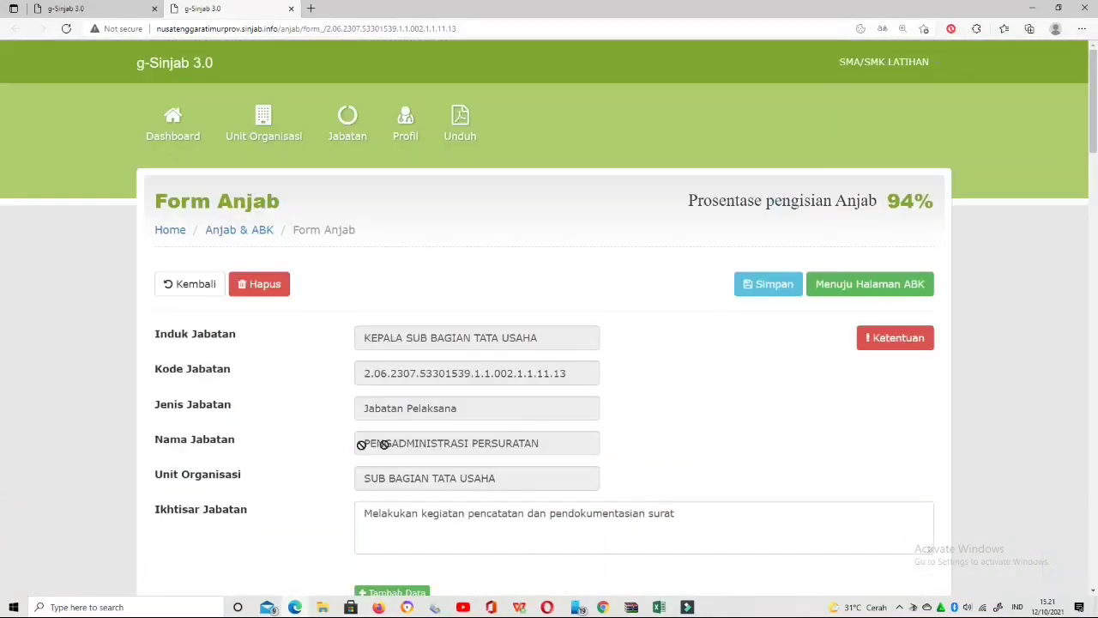
left_click(773, 290)
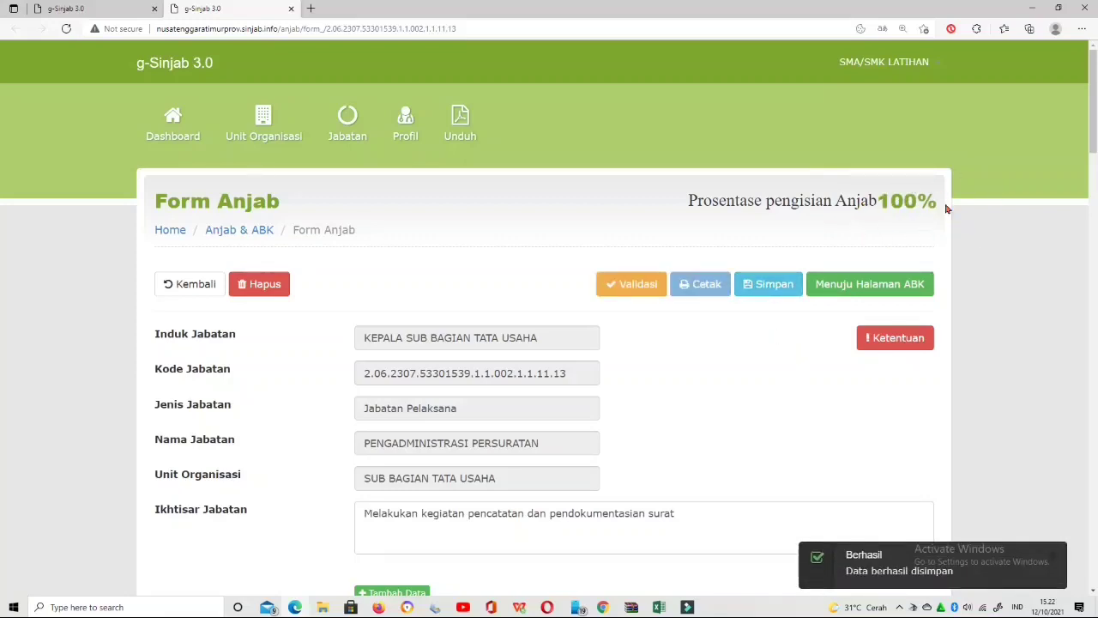
left_click(910, 296)
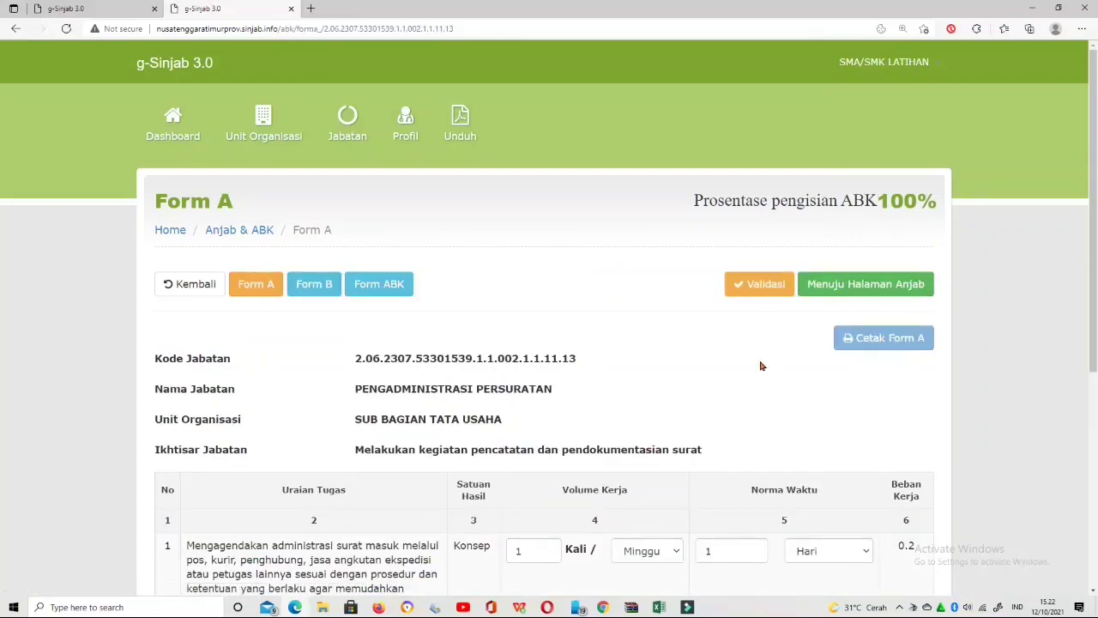
- Review the Volume Kerja and Norma Waktu entries in Form A and save the ABK data
scroll(761, 366, "down", 3)
scroll(814, 474, "down", 1)
scroll(814, 474, "up", 1)
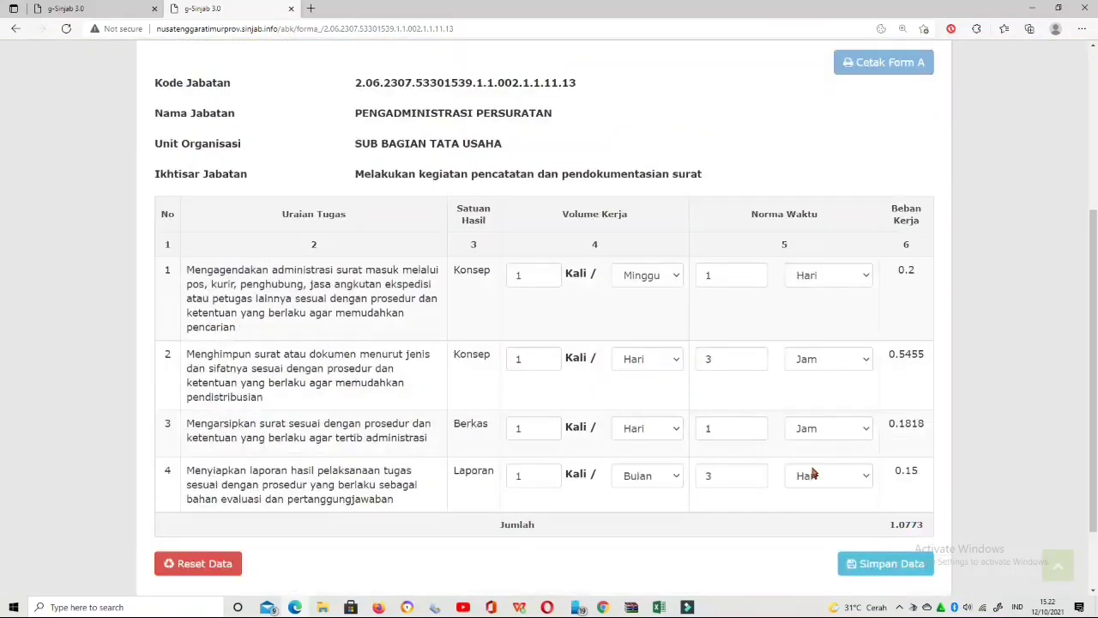
scroll(813, 473, "up", 5)
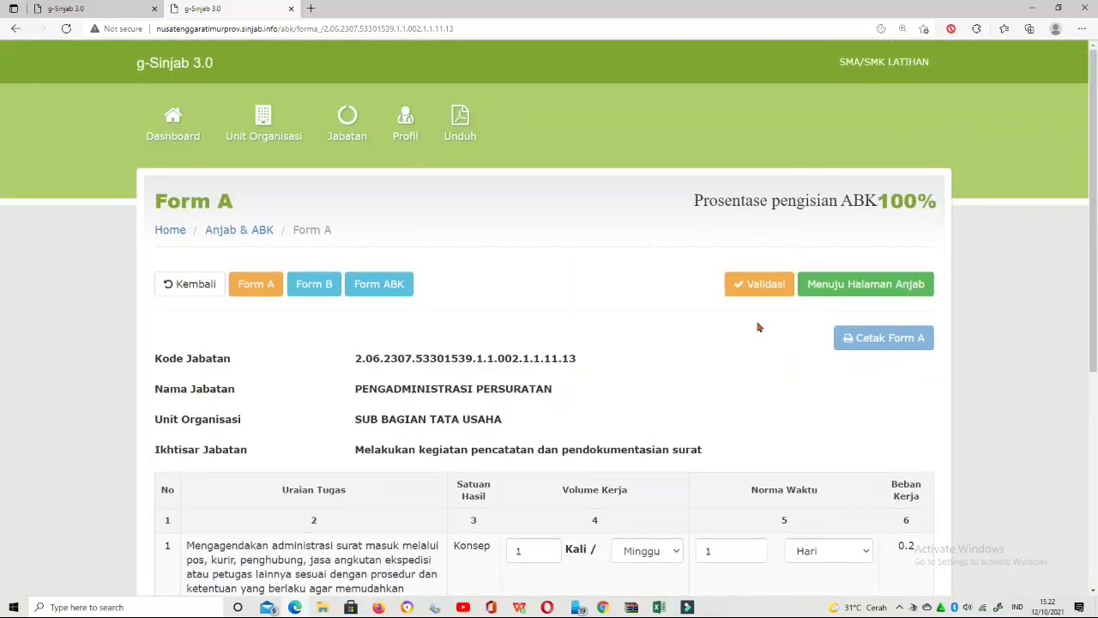
scroll(757, 455, "down", 4)
left_click(856, 475)
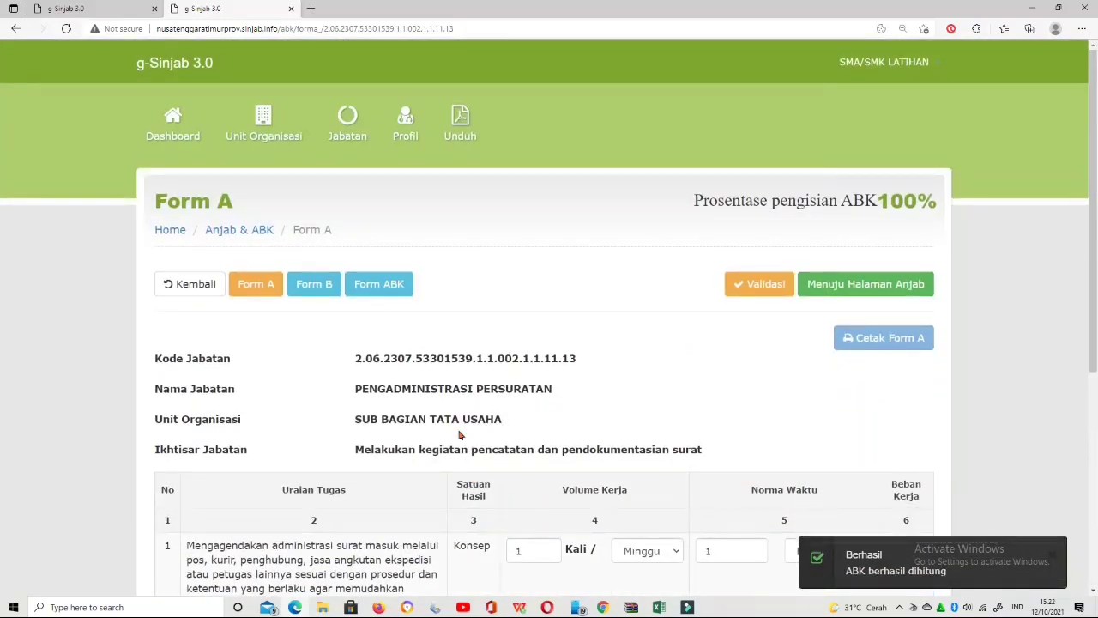
- Return to the dashboard and close the other g-Sinjab browser tab
left_click(172, 124)
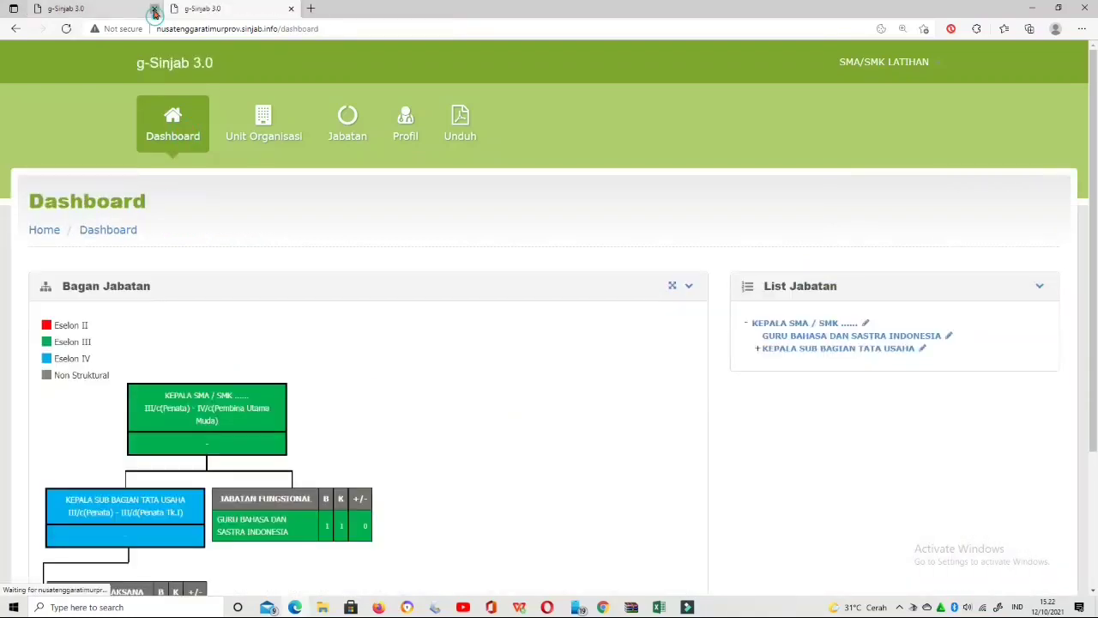
left_click(155, 9)
- Check the Bagan Jabatan chart and open the Anjab form for KEPALA SMA / SMK from it
scroll(370, 113, "down", 2)
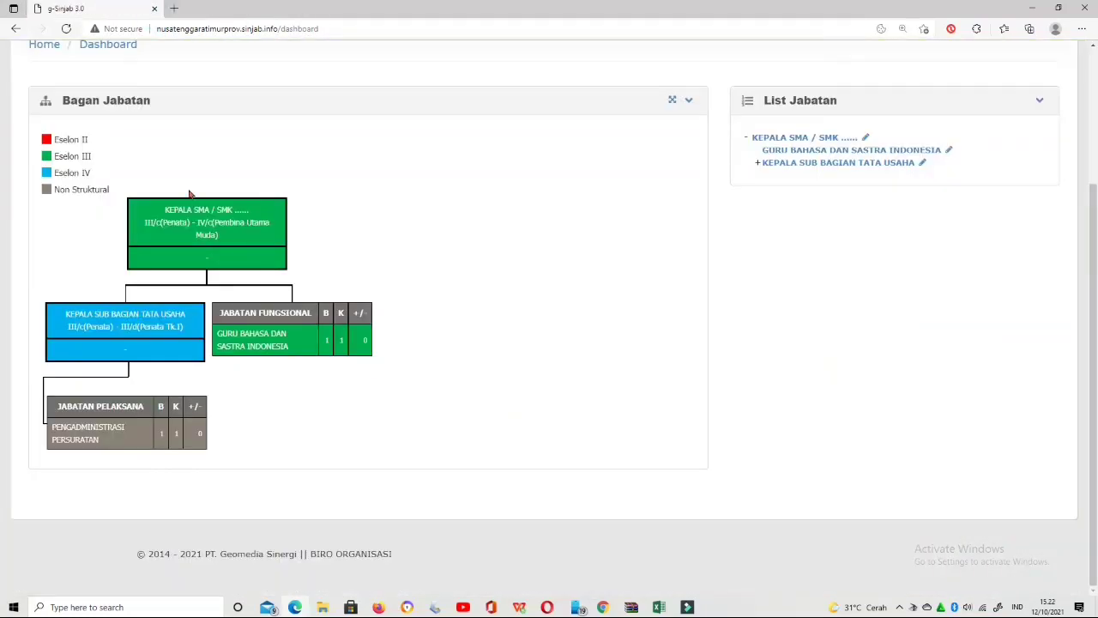
scroll(486, 286, "up", 1)
scroll(485, 285, "up", 2)
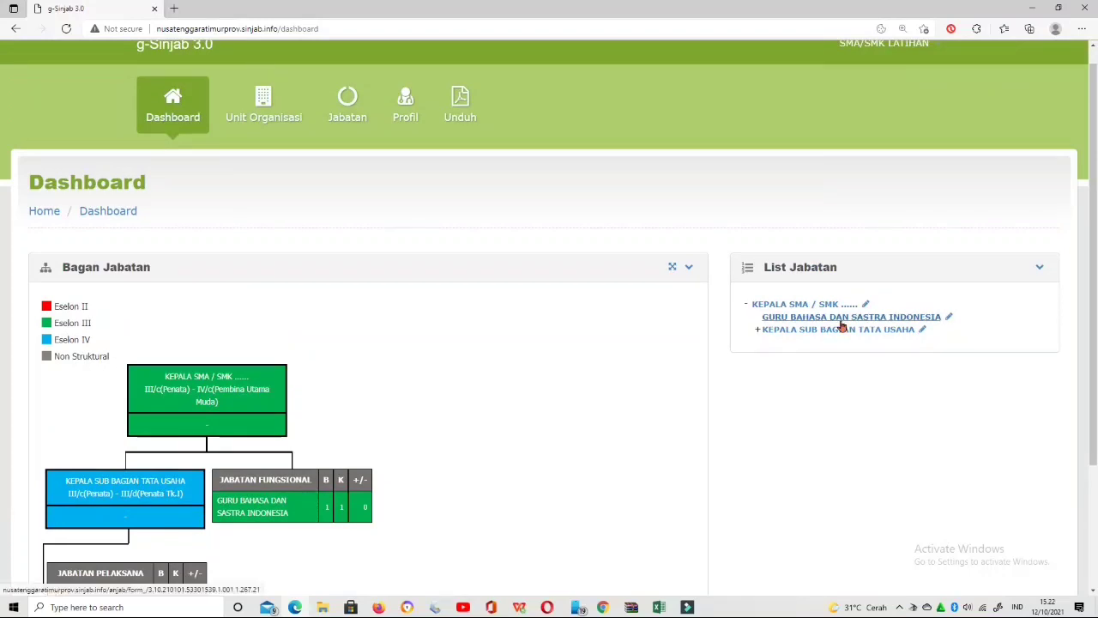
left_click(213, 385)
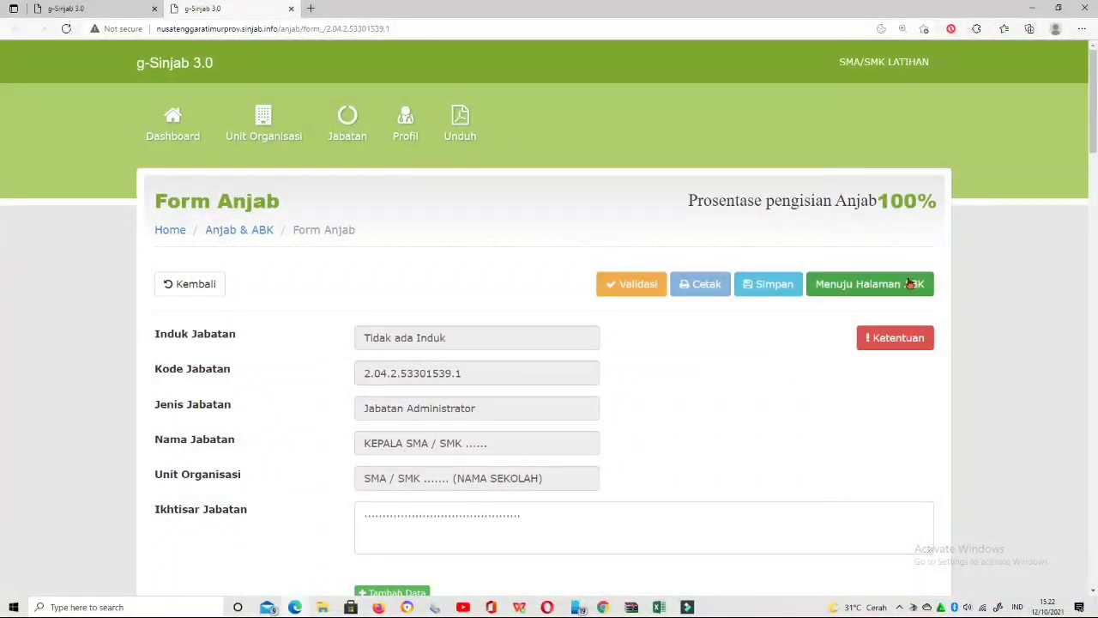
- Go to the ABK page of KEPALA SMA / SMK and open Form B
left_click(877, 287)
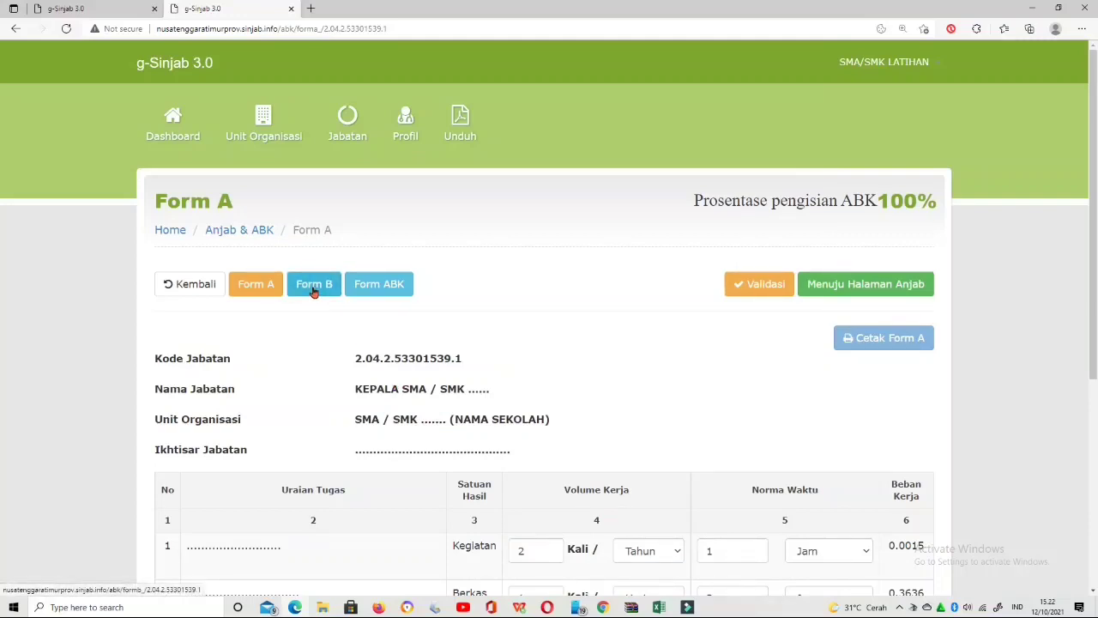
left_click(314, 291)
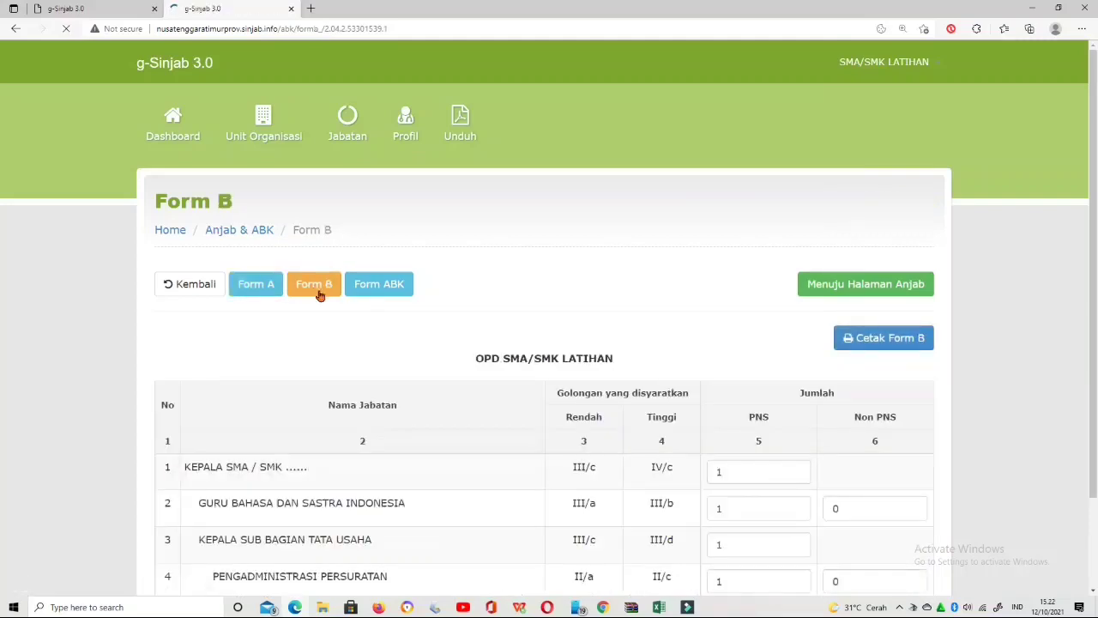
scroll(405, 359, "down", 3)
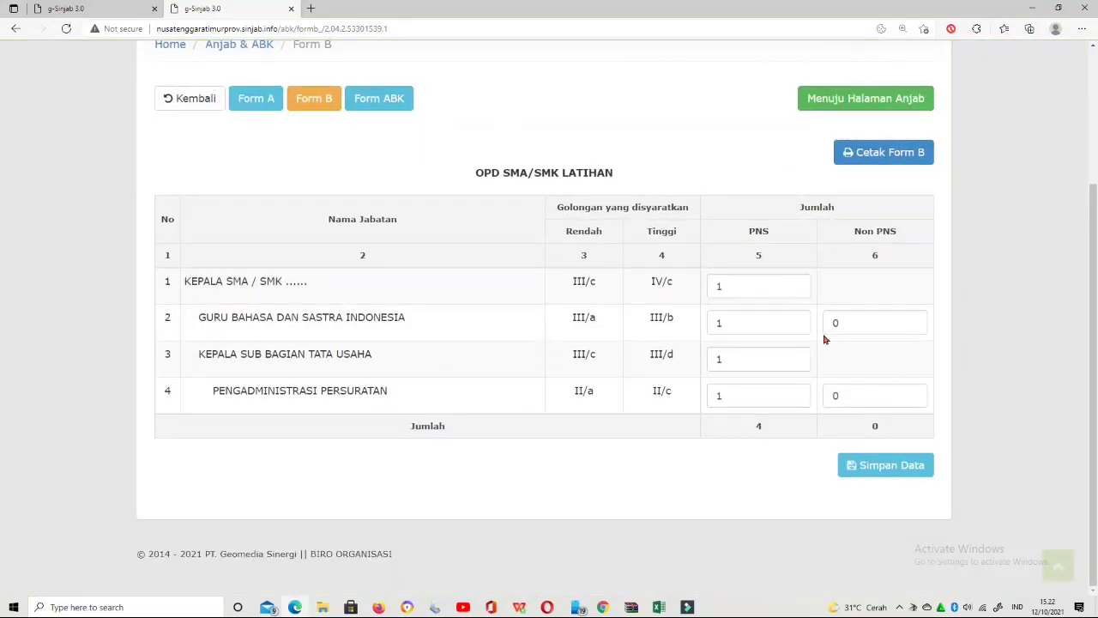
- Set the PNS counts to 1 for KEPALA SMA / SMK, 2 for GURU, 1 for KEPALA SUB BAGIAN, and 2 for PENGADMINISTRASI
left_click(777, 296)
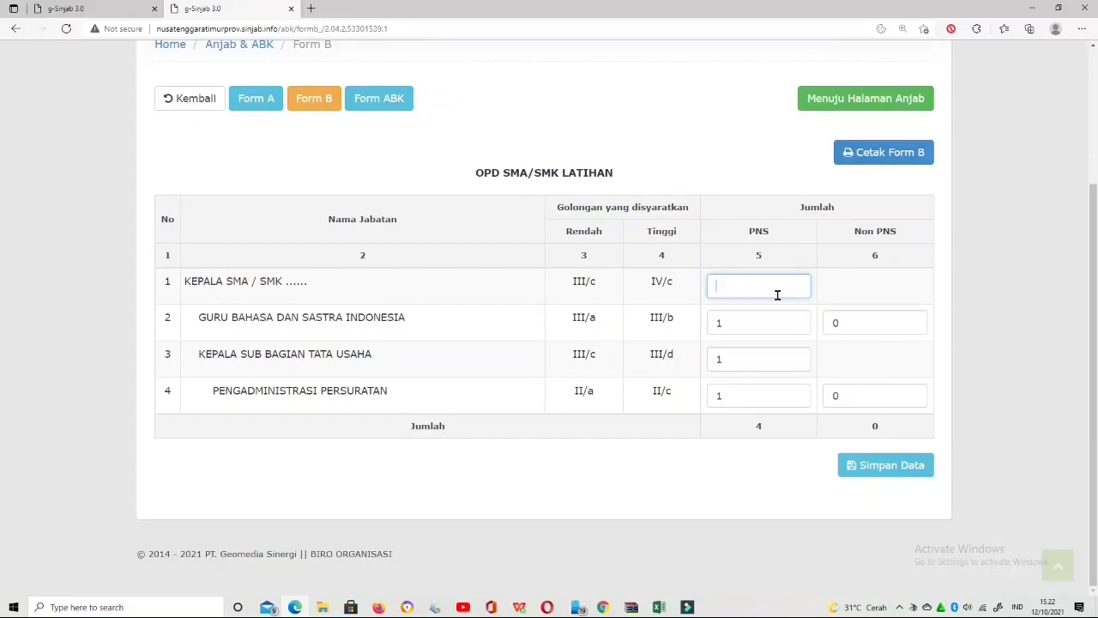
left_click(756, 326)
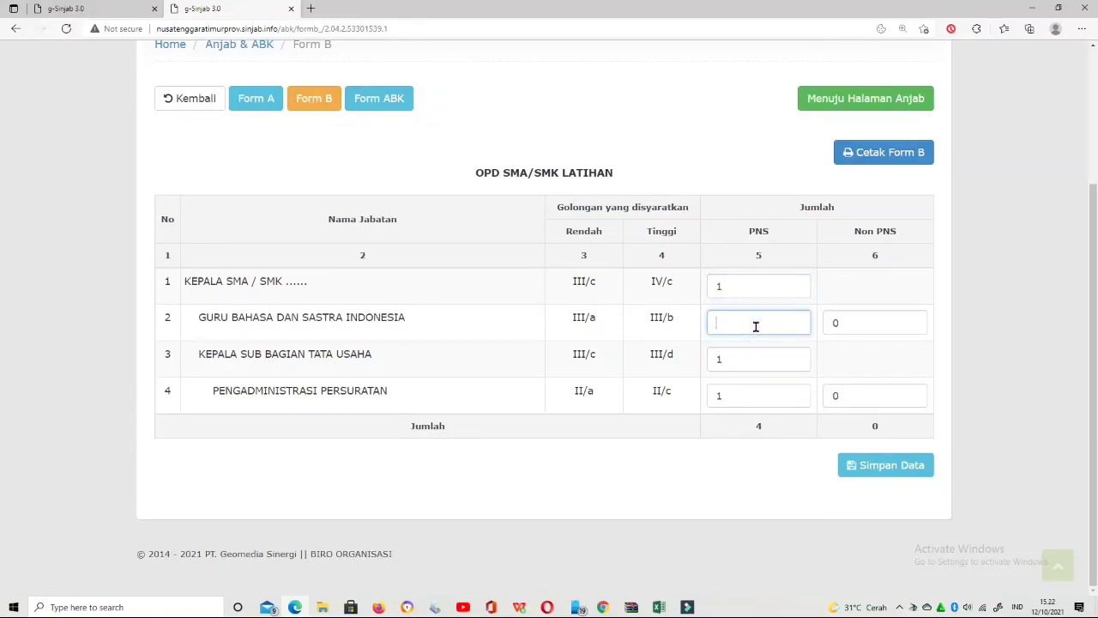
type("1")
left_click(751, 368)
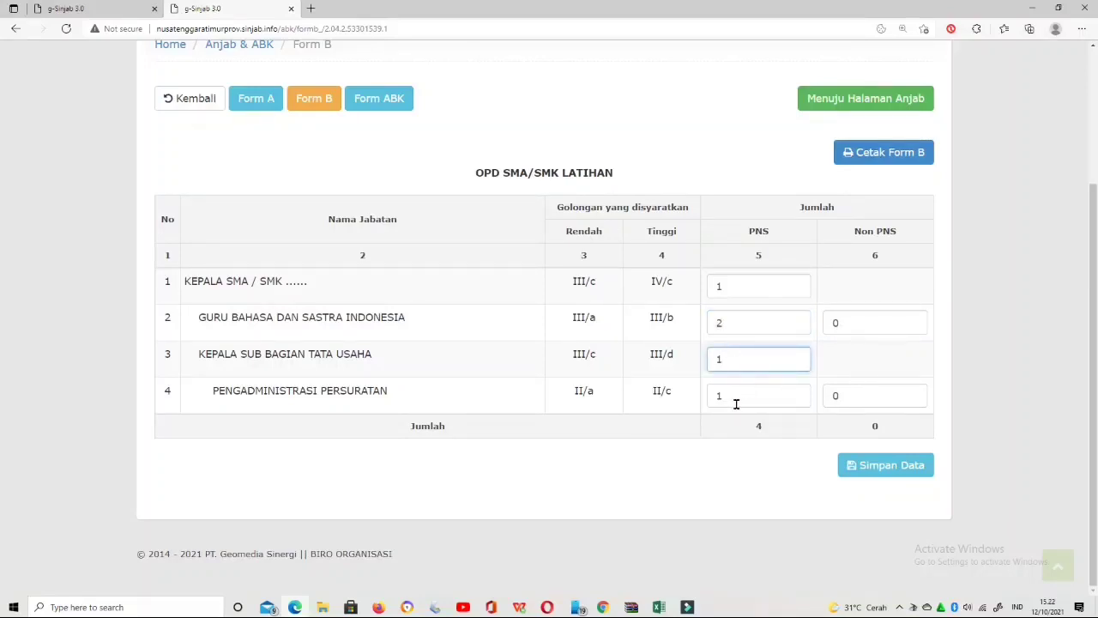
left_click(736, 401)
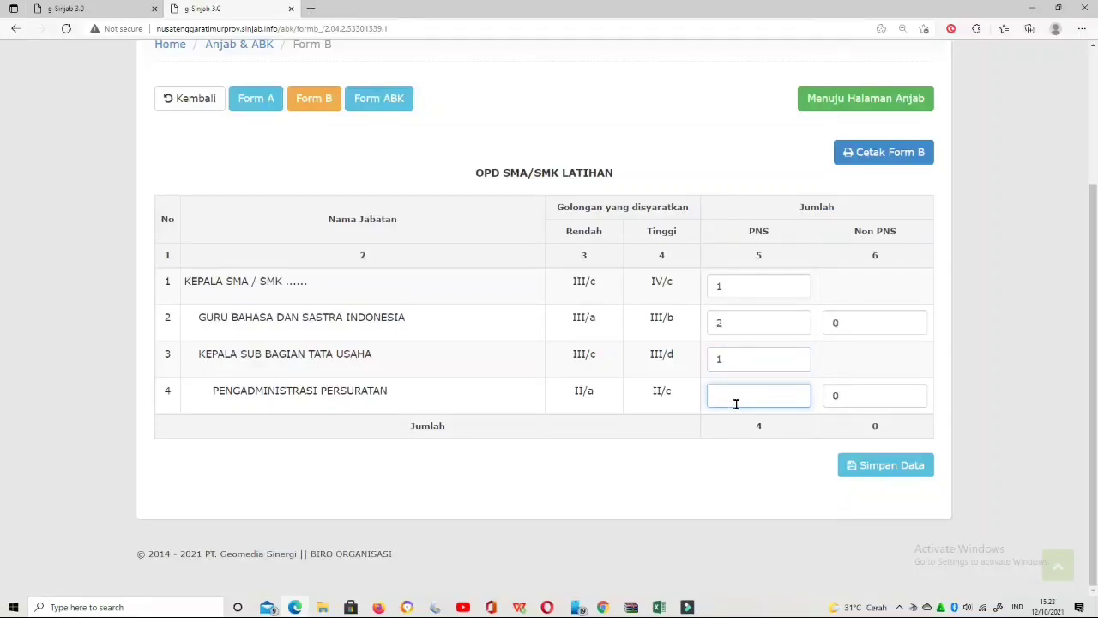
- Set the Non PNS counts to 3 for GURU BAHASA and 4 for PENGADMINISTRASI PERSURATAN, and save Form B
left_click(879, 323)
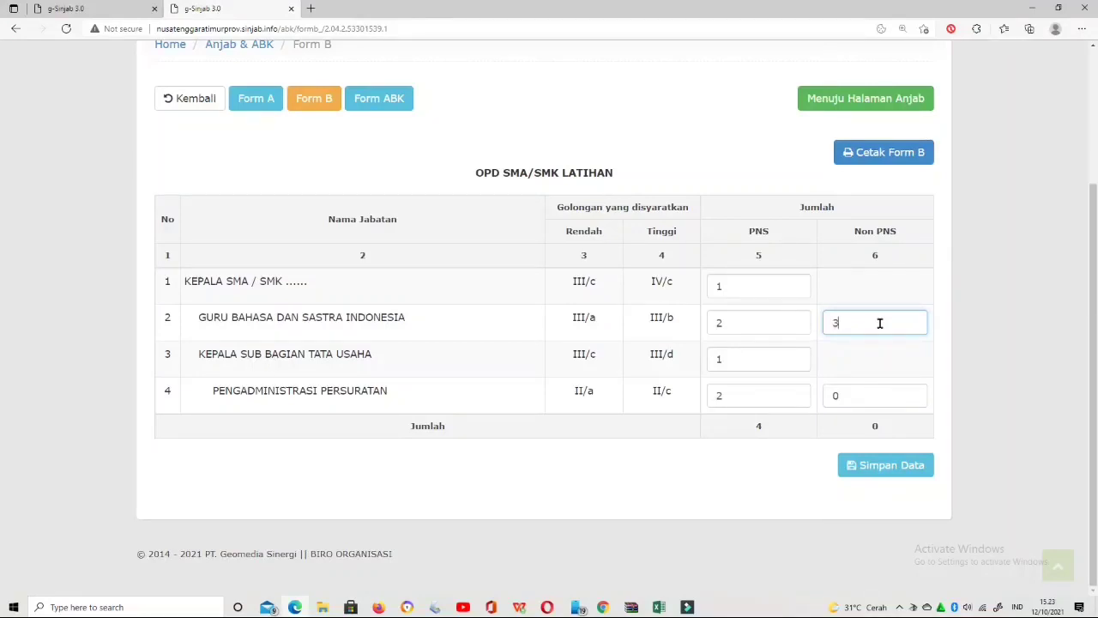
double_click(876, 395)
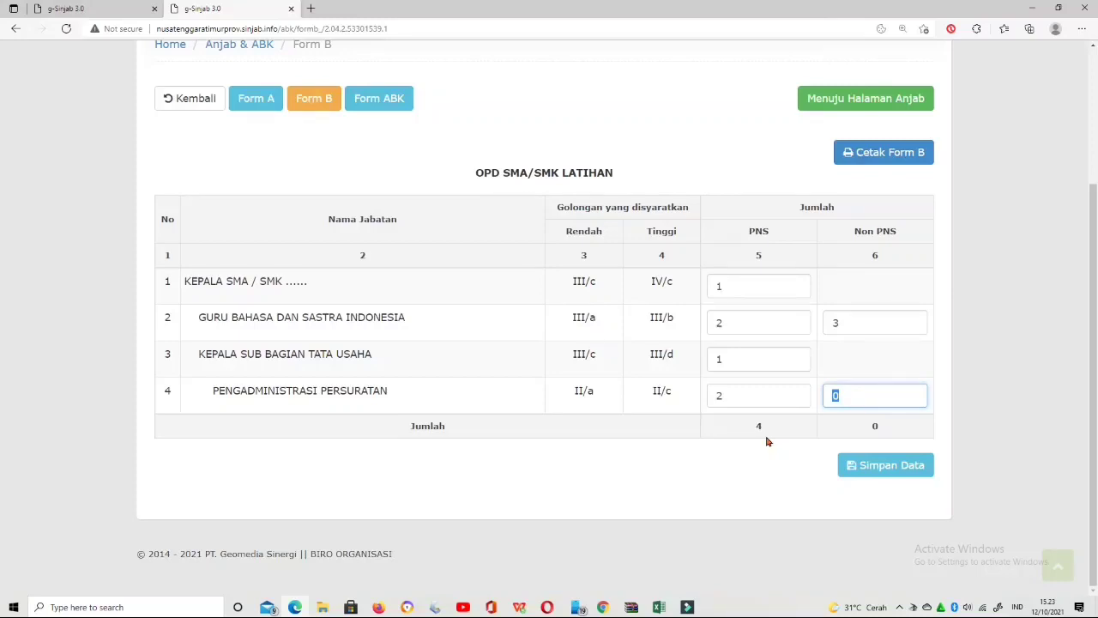
type("4")
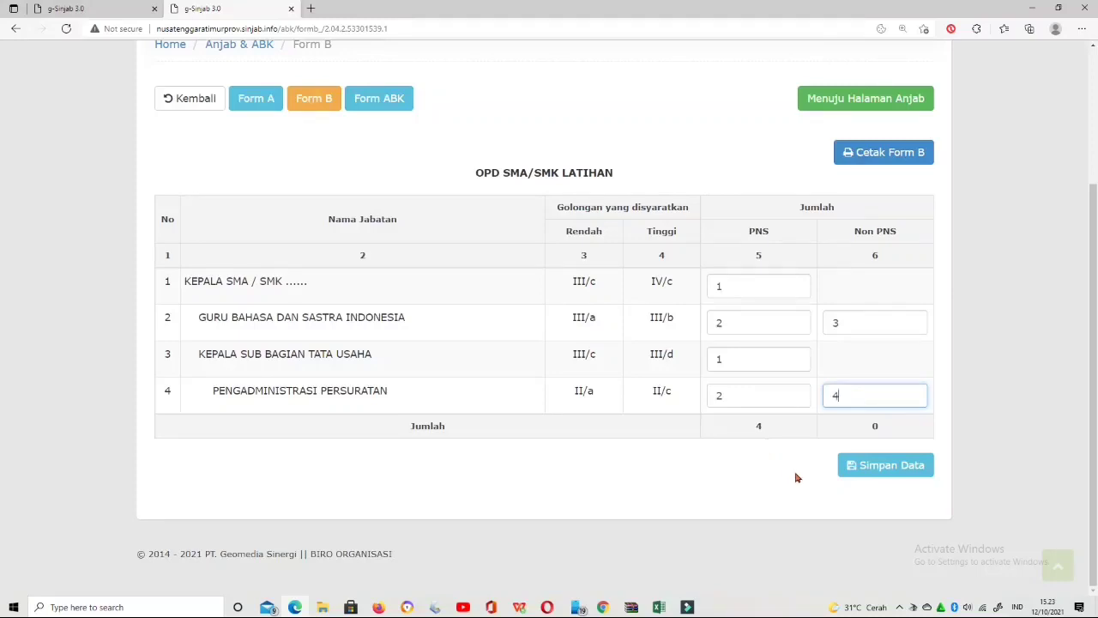
left_click(925, 469)
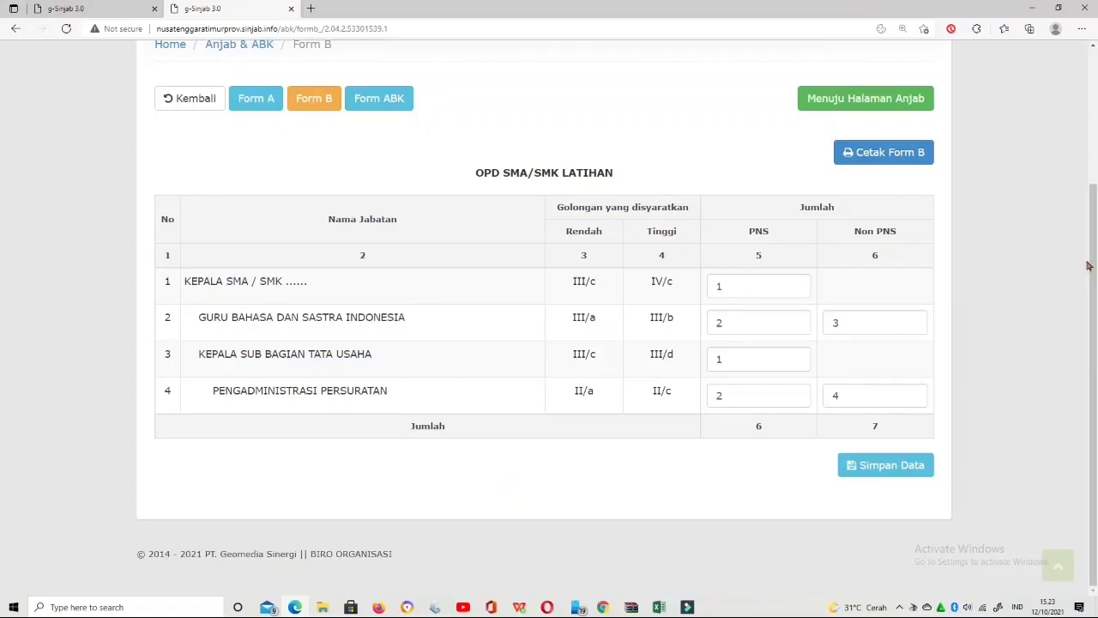
- Open the Profil page and start a new PNS job holder entry for KEPALA SMA / SMK
scroll(530, 441, "up", 2)
scroll(530, 441, "up", 1)
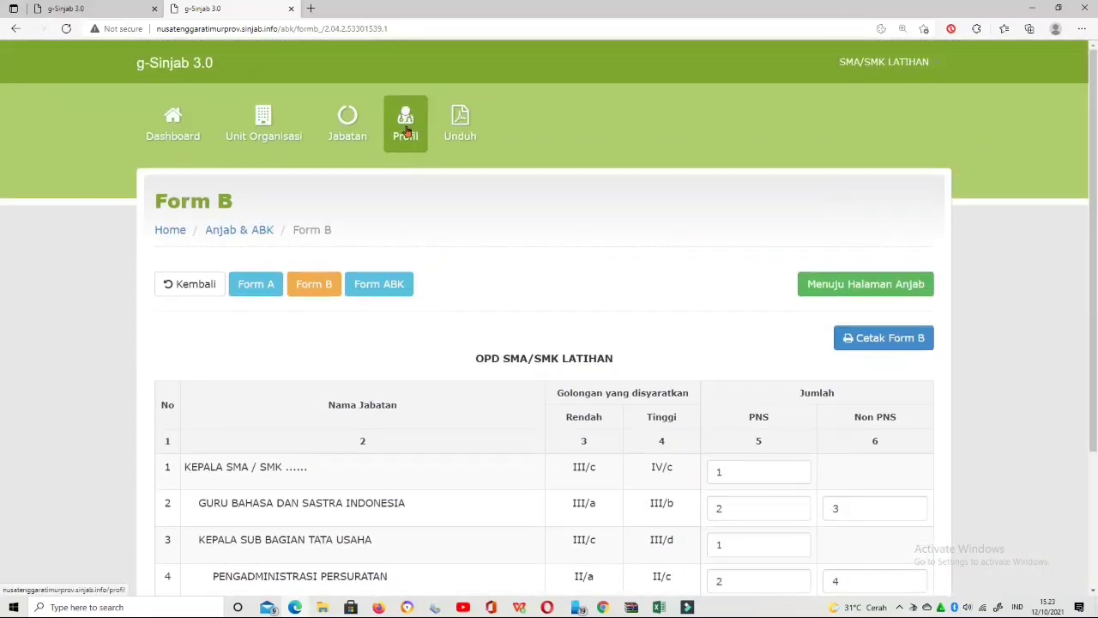
left_click(406, 128)
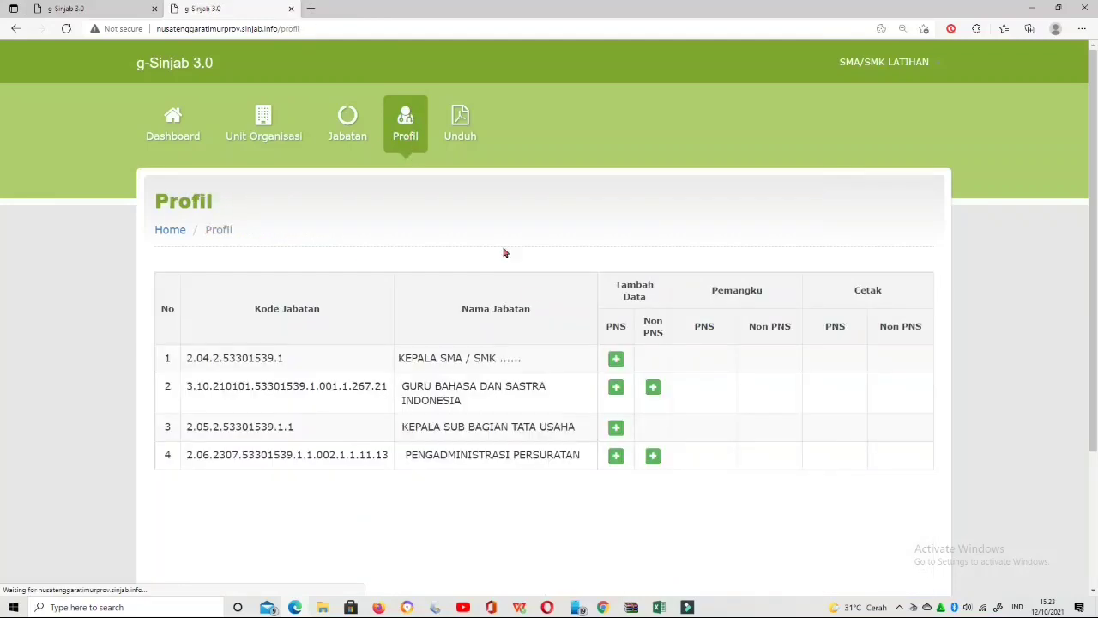
left_click(616, 359)
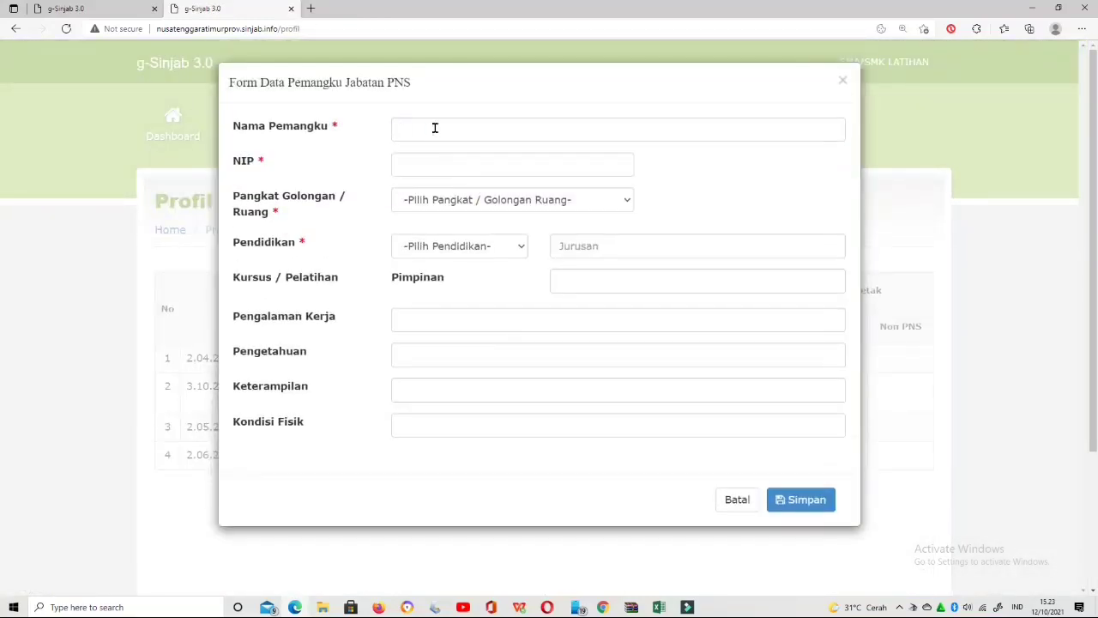
- Enter the job holder's name with the title Drs. and fill in the NIP
left_click(435, 128)
type("dRS")
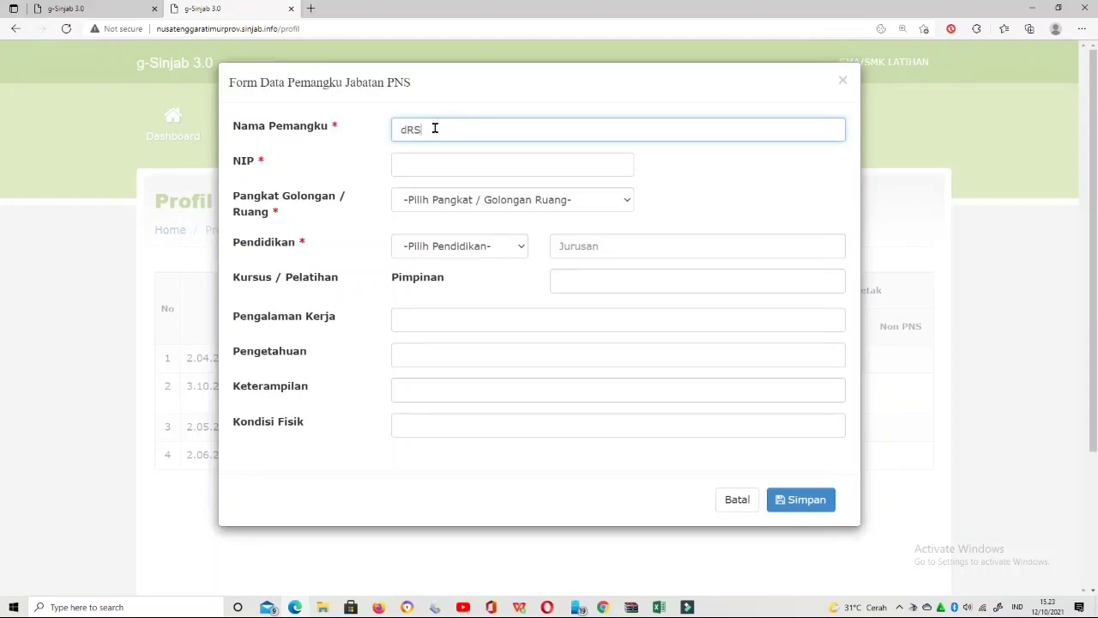
key("BackSpace")
key("BackSpace")
key("BackSpace")
type("Drs. 12345")
left_click(436, 172)
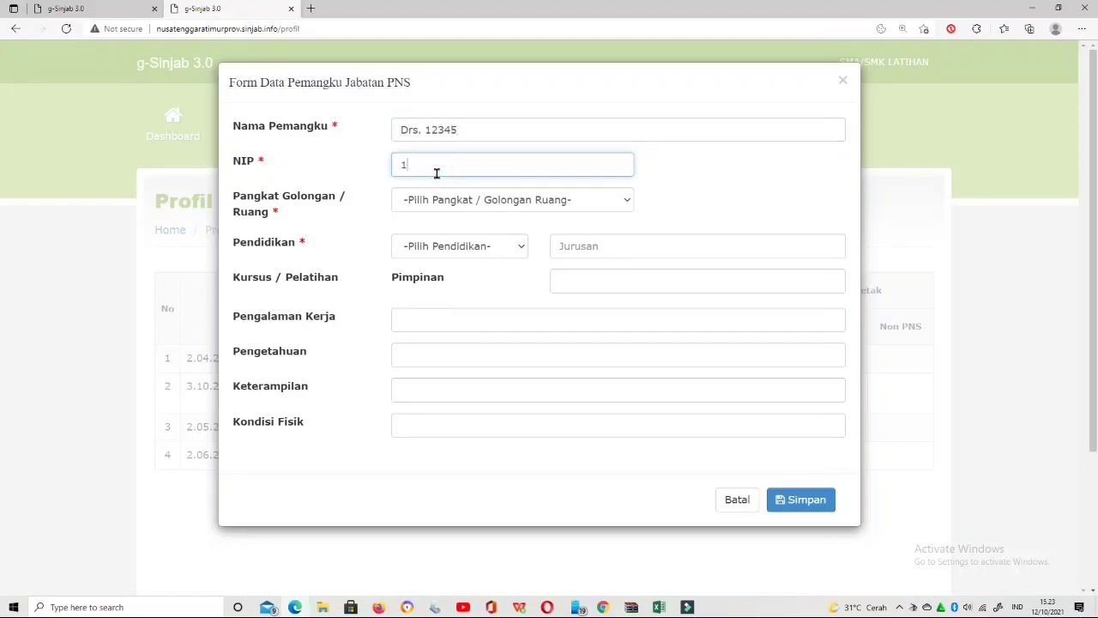
type("12345")
- Set the holder's rank to III/c (Penata) and the education to S2 with the major Pendidikan
left_click(627, 200)
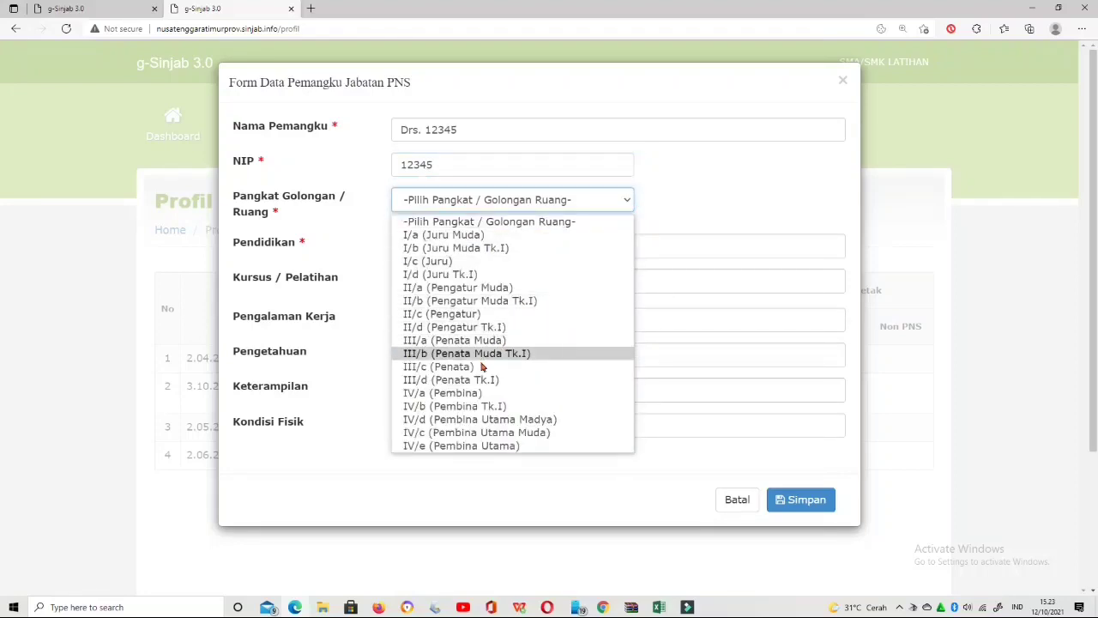
left_click(480, 361)
left_click(515, 249)
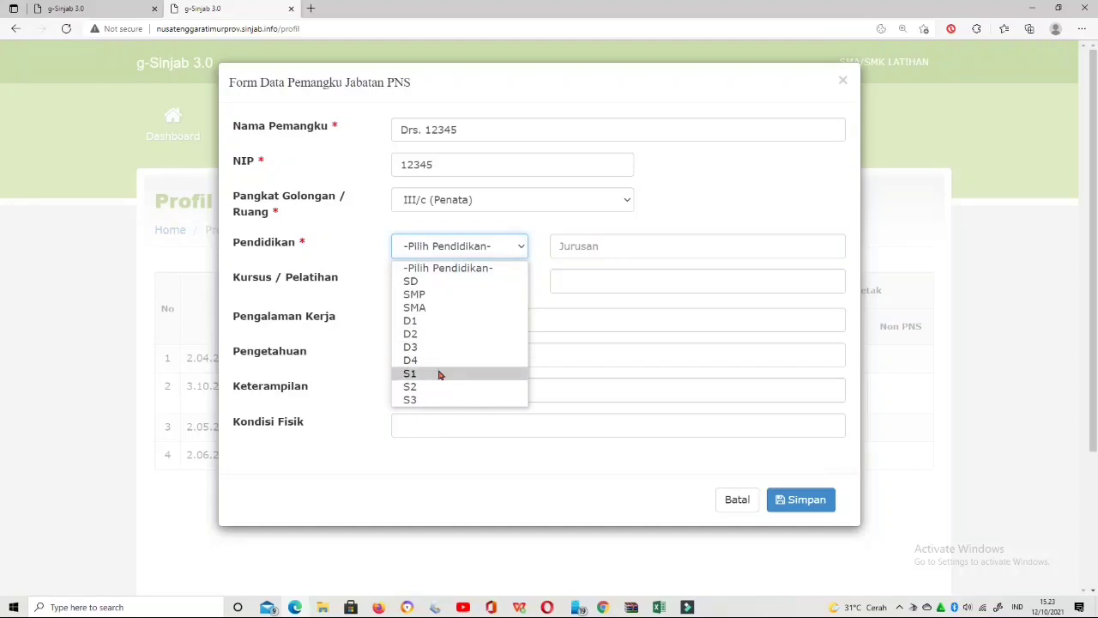
left_click(471, 374)
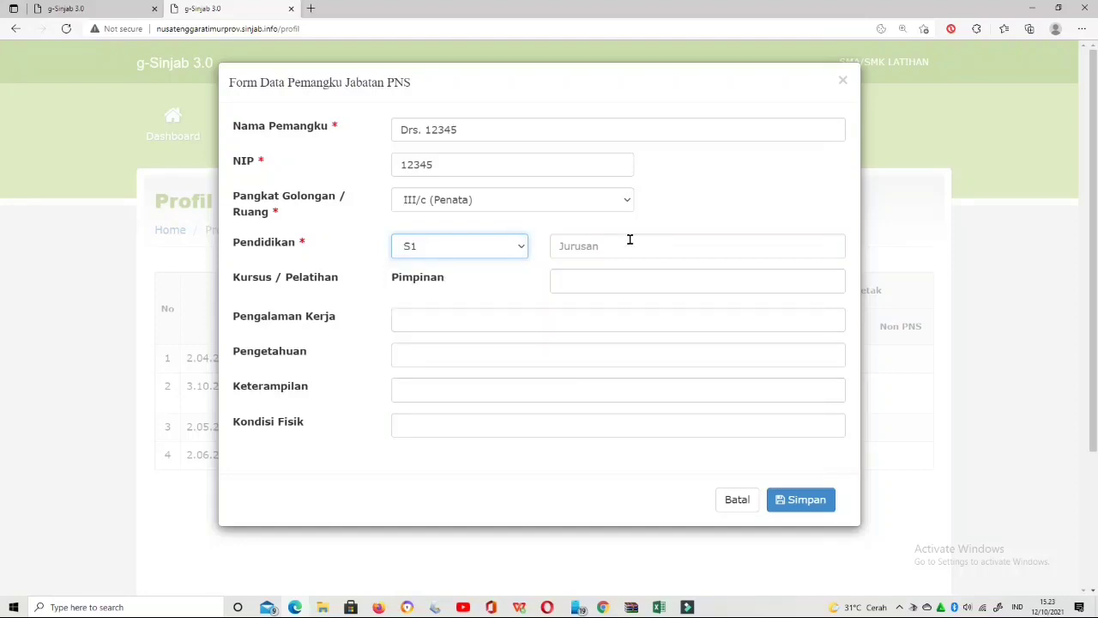
left_click(517, 250)
left_click(430, 384)
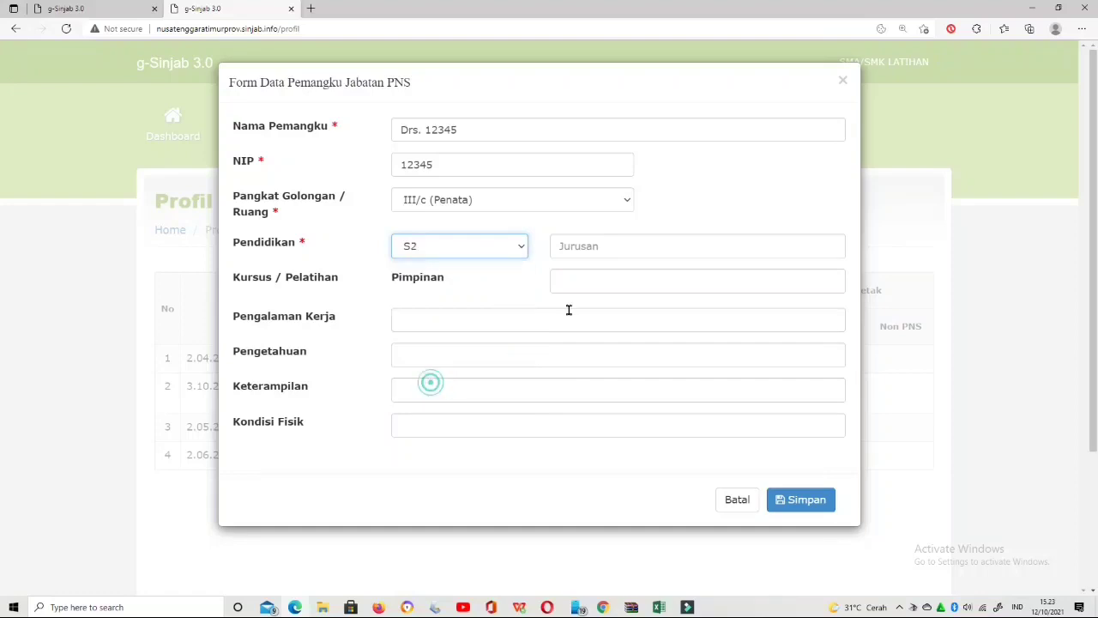
left_click(627, 247)
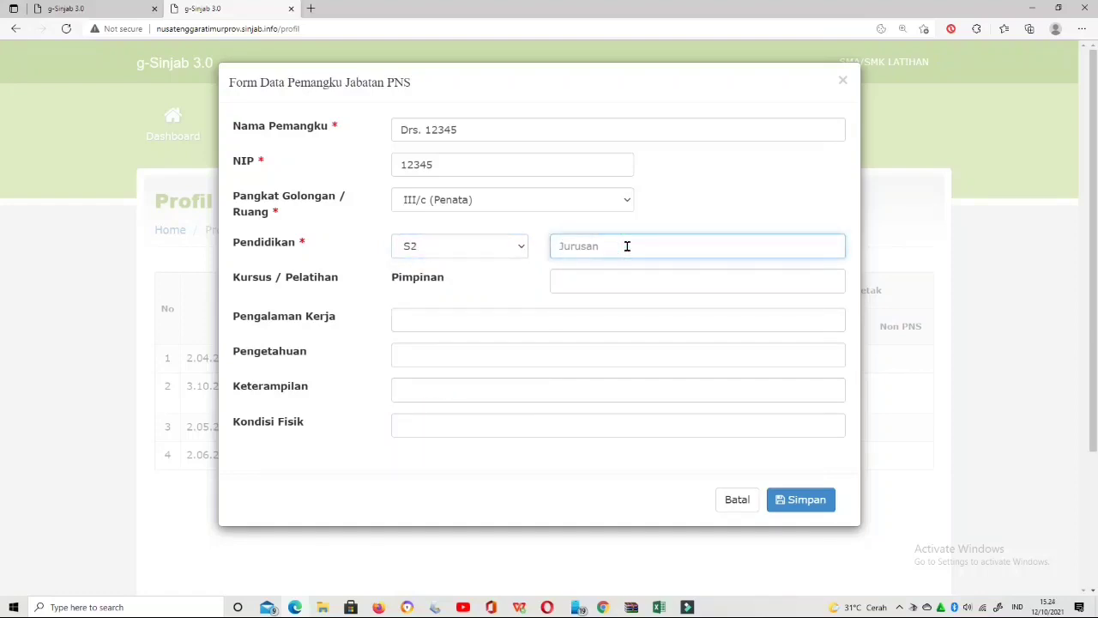
type("Pendidikan")
- Enter "Diklat Kepala Sekolah" as the Pimpinan training and "Sebagai guru di Sekolah 123" as the work experience
left_click(619, 288)
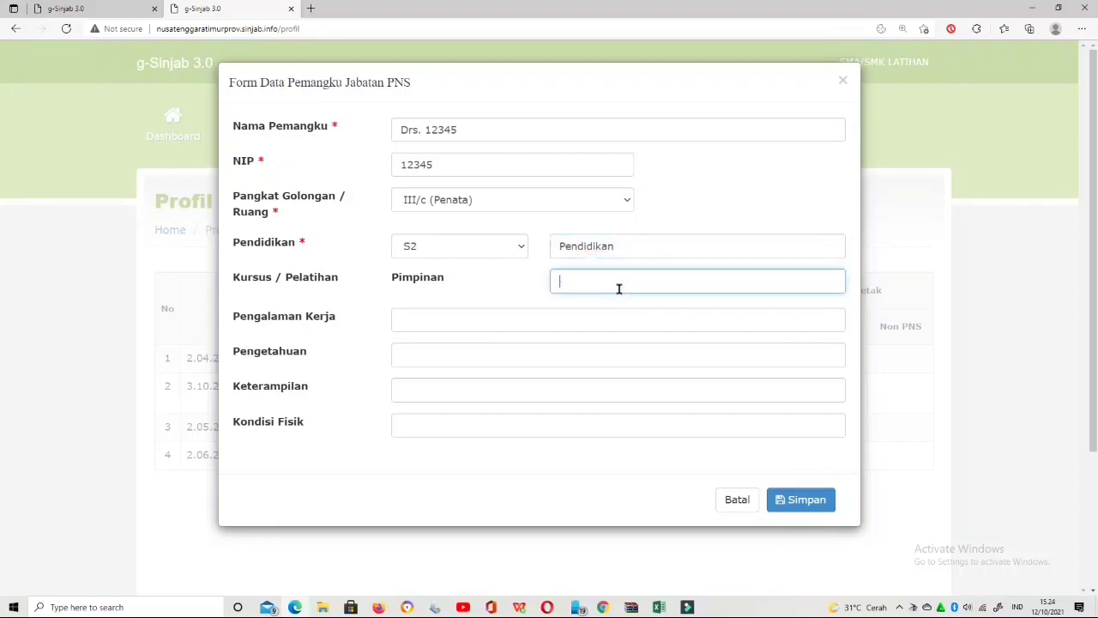
type("Diklat Kepala Sekolah")
left_click(593, 317)
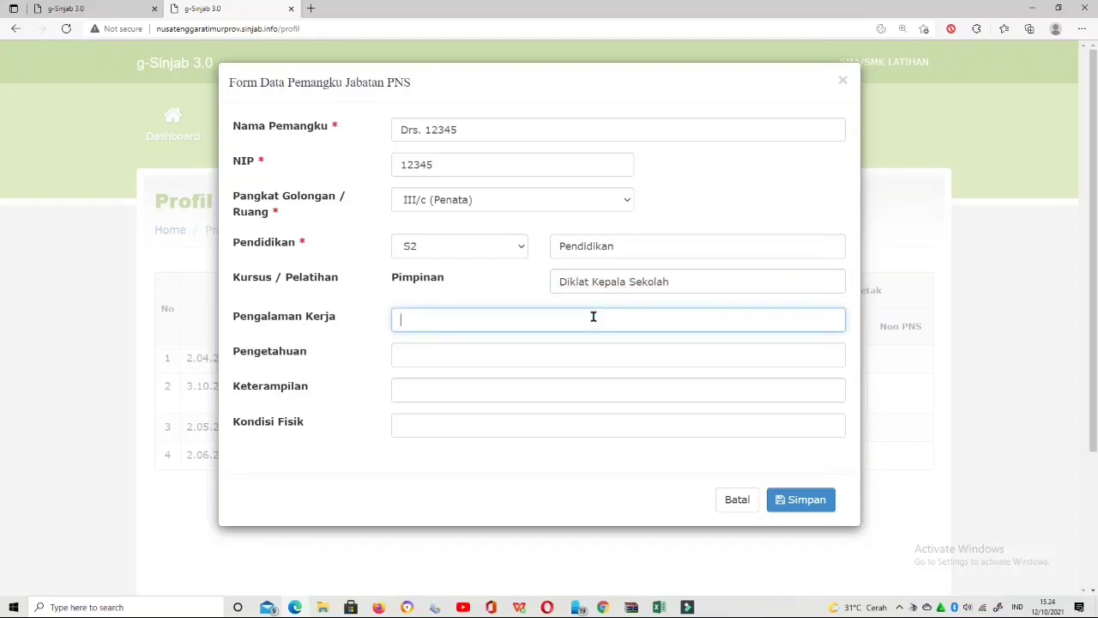
type("Sebagai guru di Se")
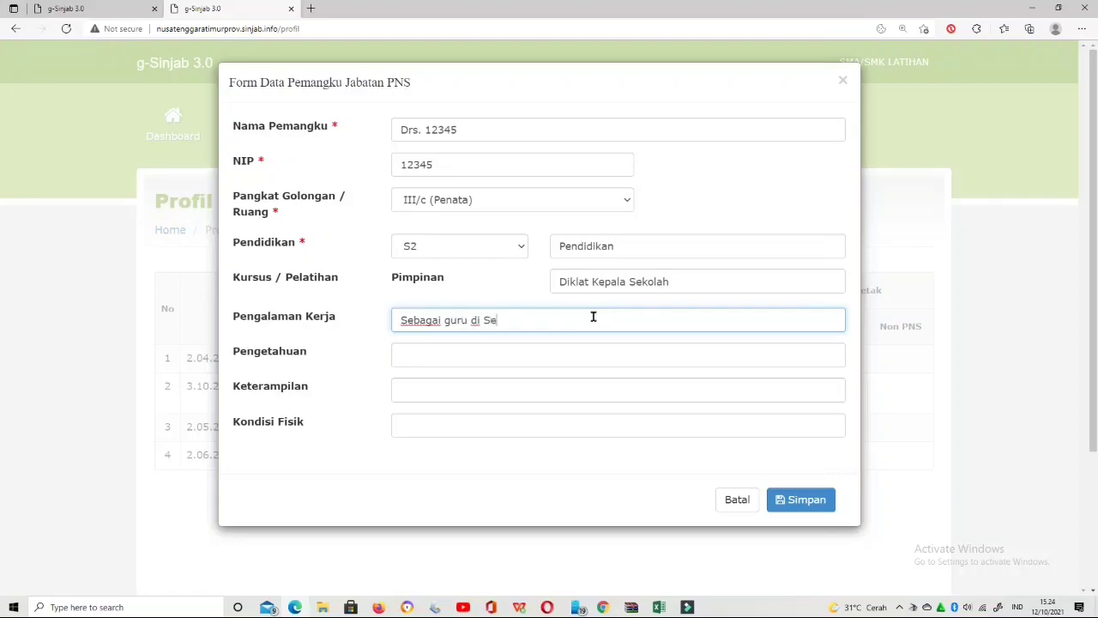
type("kolah 123")
- Enter "Aturan dan ketentuan terkait Tupoksi" as the holder's Pengetahuan and "IT" as the Keterampilan
left_click(569, 360)
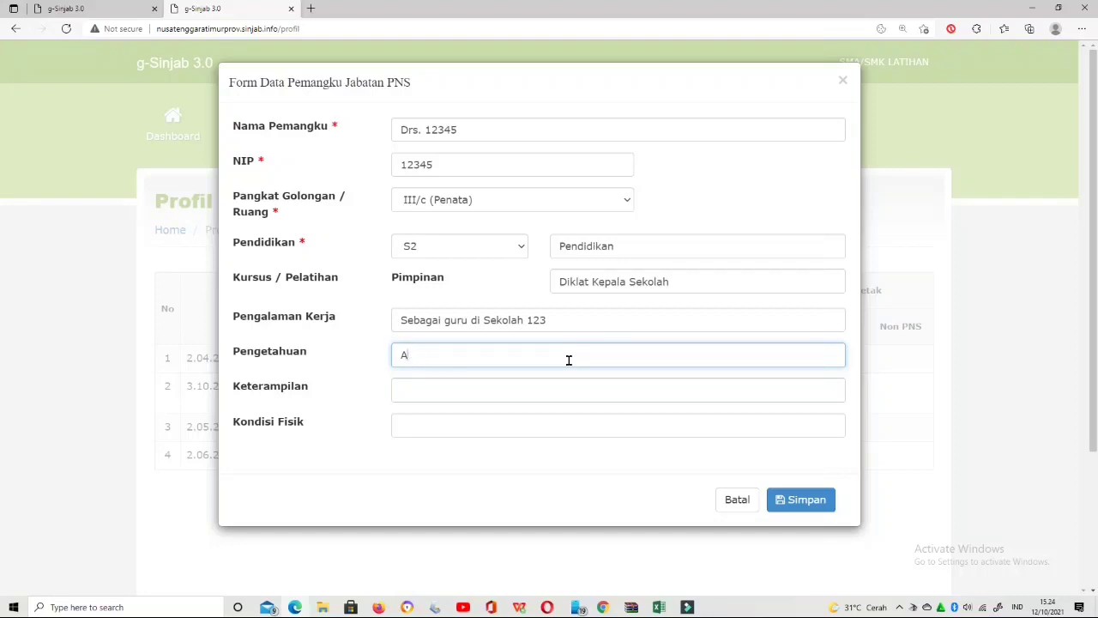
type("Aturan dan keten")
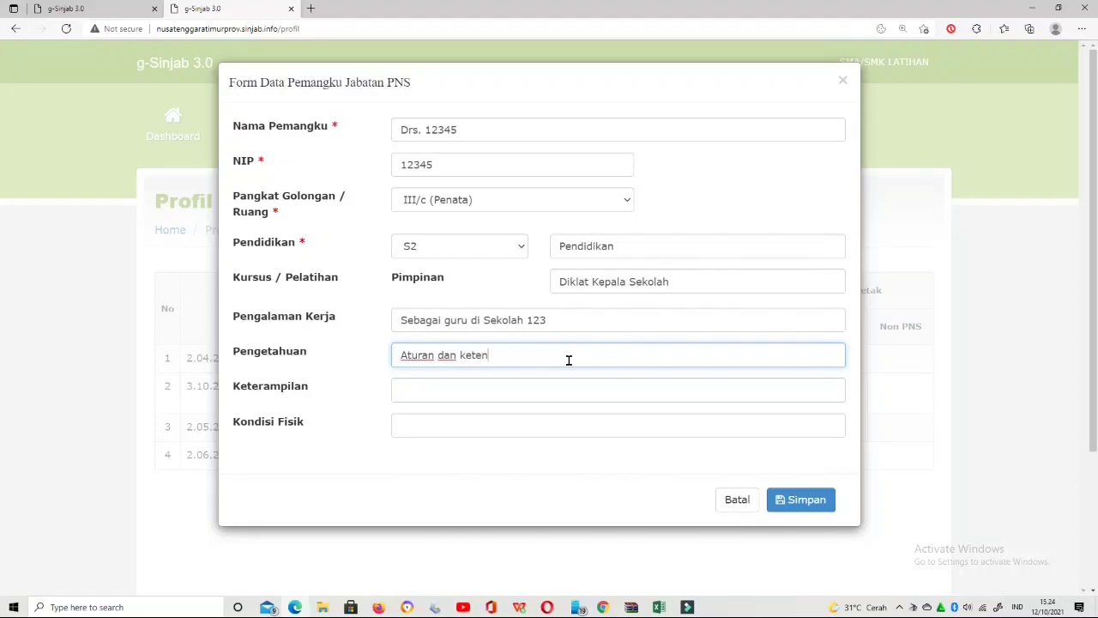
type("tuan terkait Tupoksi")
left_click(556, 385)
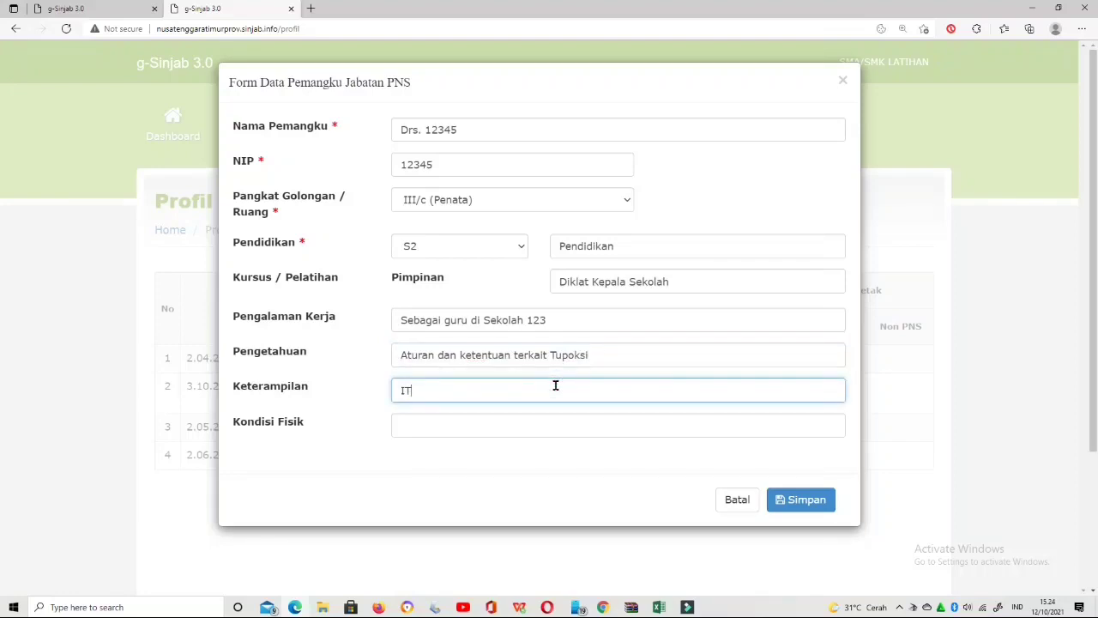
- Enter "Sehat Jasmani dan Rohani" as the Kondisi Fisik and save the KEPALA SMA / SMK holder data
left_click(514, 435)
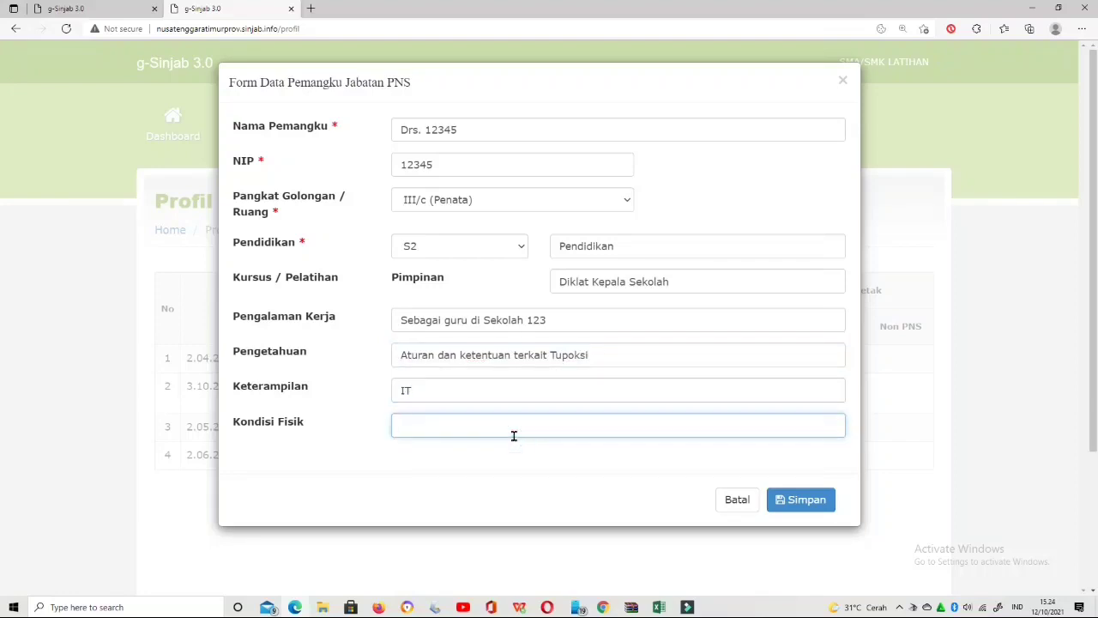
type("SE")
type("eha")
type("t Jasmani da")
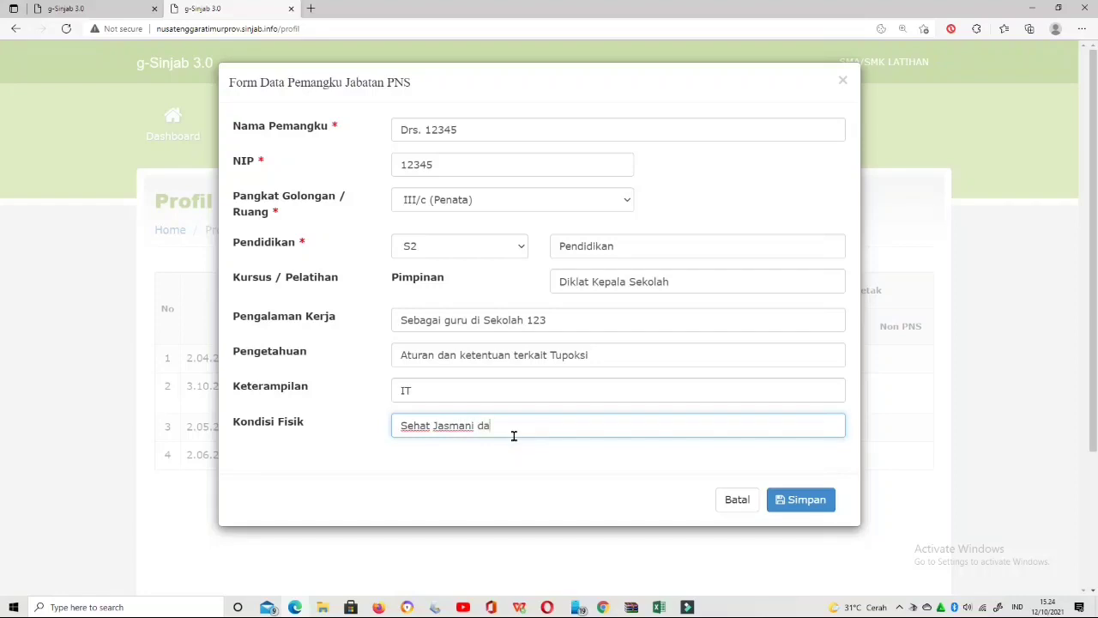
type("n Rohani")
left_click(806, 501)
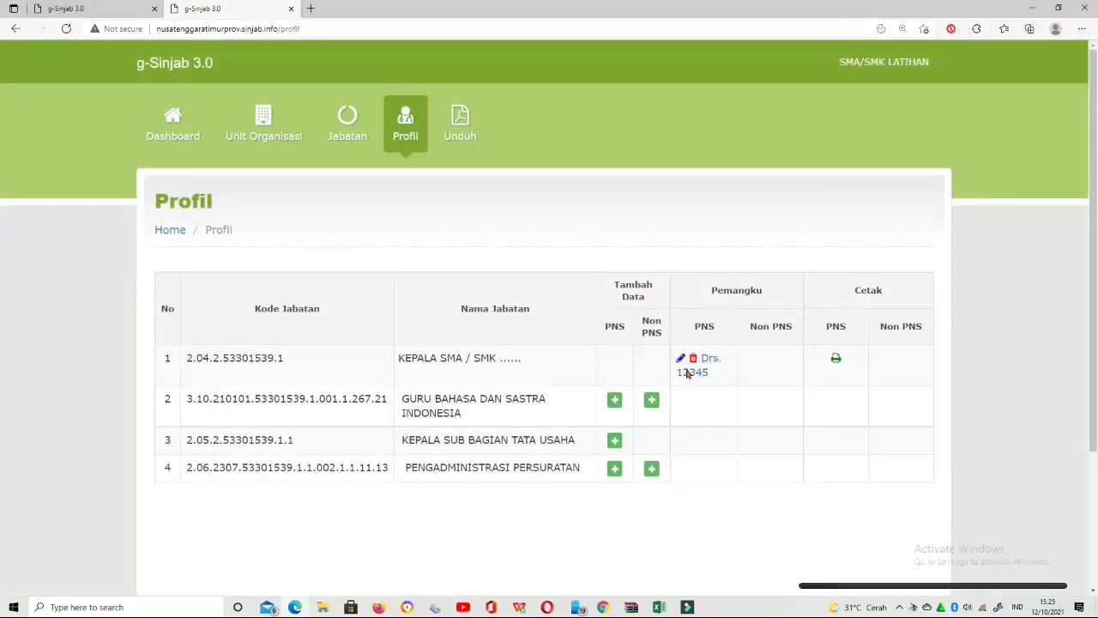
- View the blank PNS and Non PNS holder forms for GURU BAHASA DAN SASTRA INDONESIA and close them without saving
left_click(616, 401)
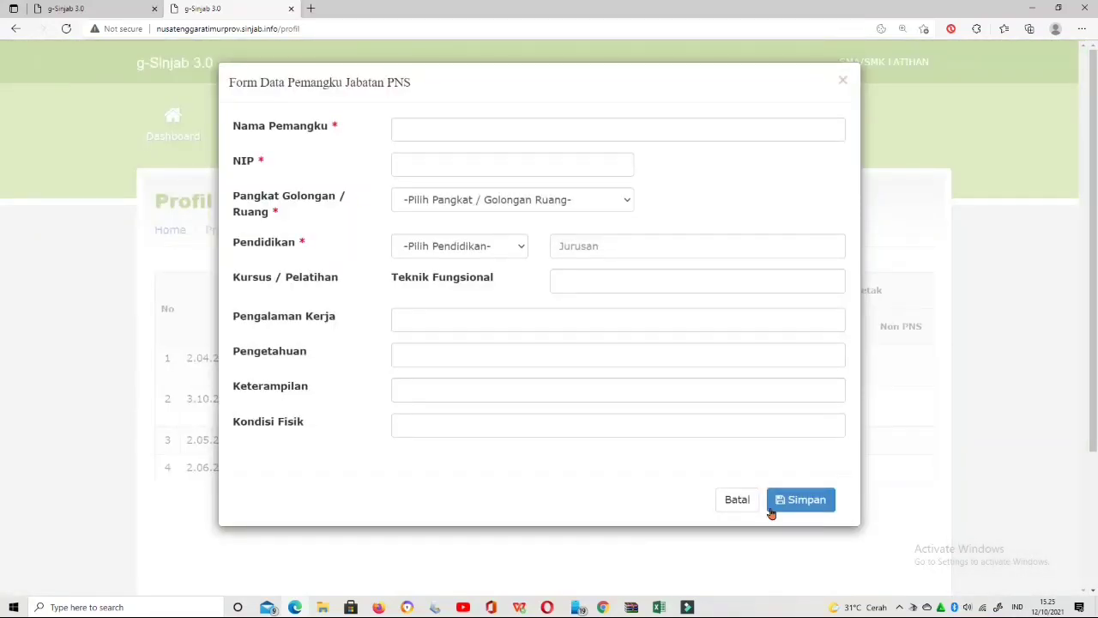
left_click(736, 500)
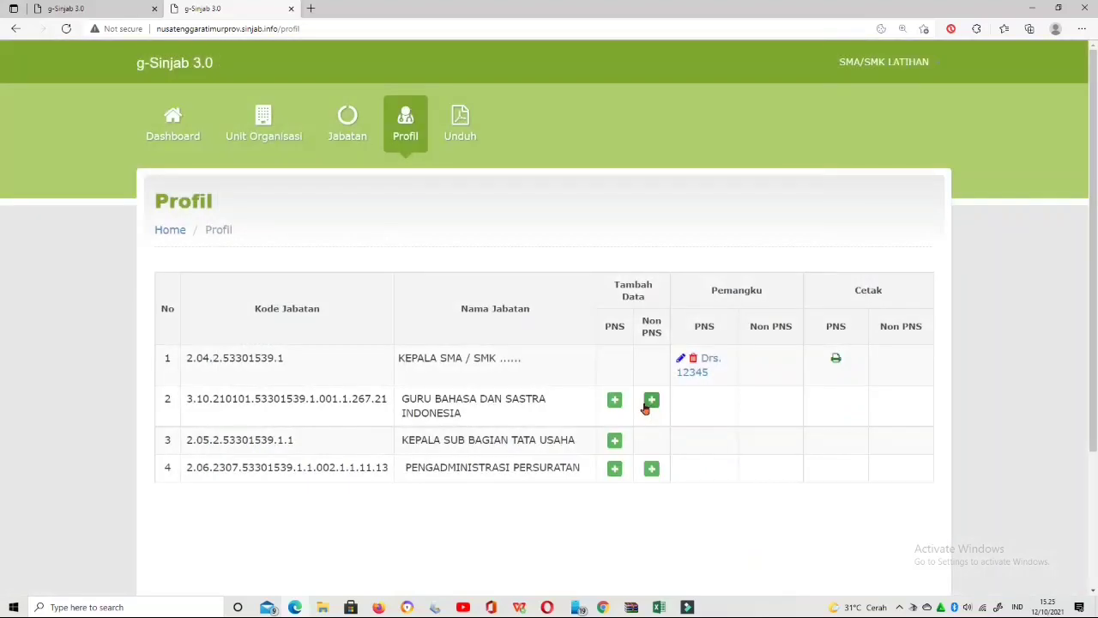
left_click(650, 402)
left_click(650, 401)
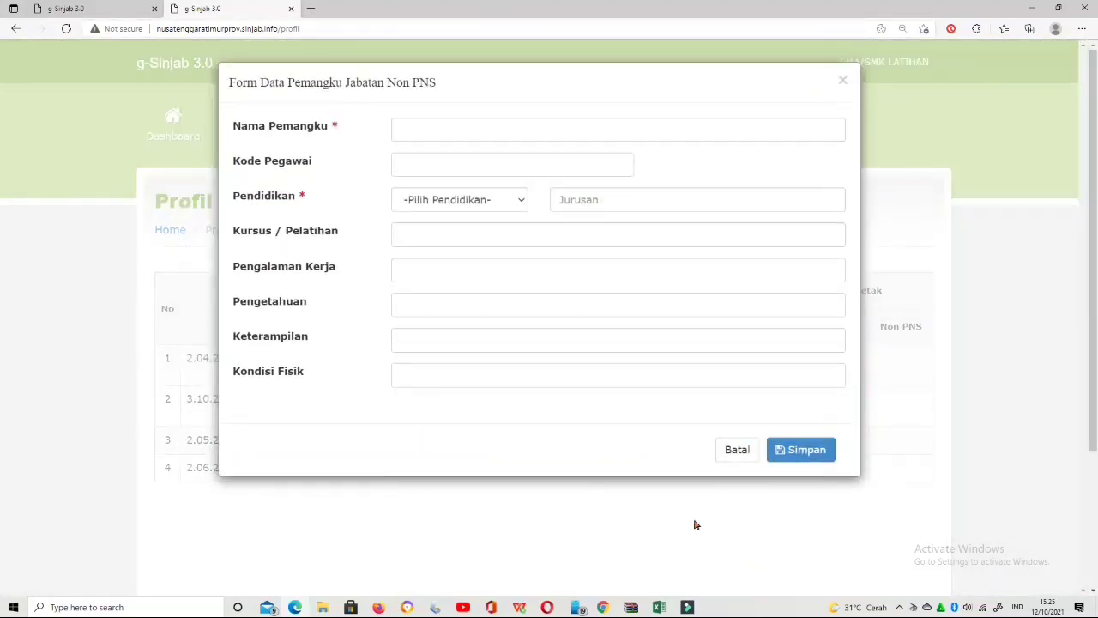
left_click(843, 80)
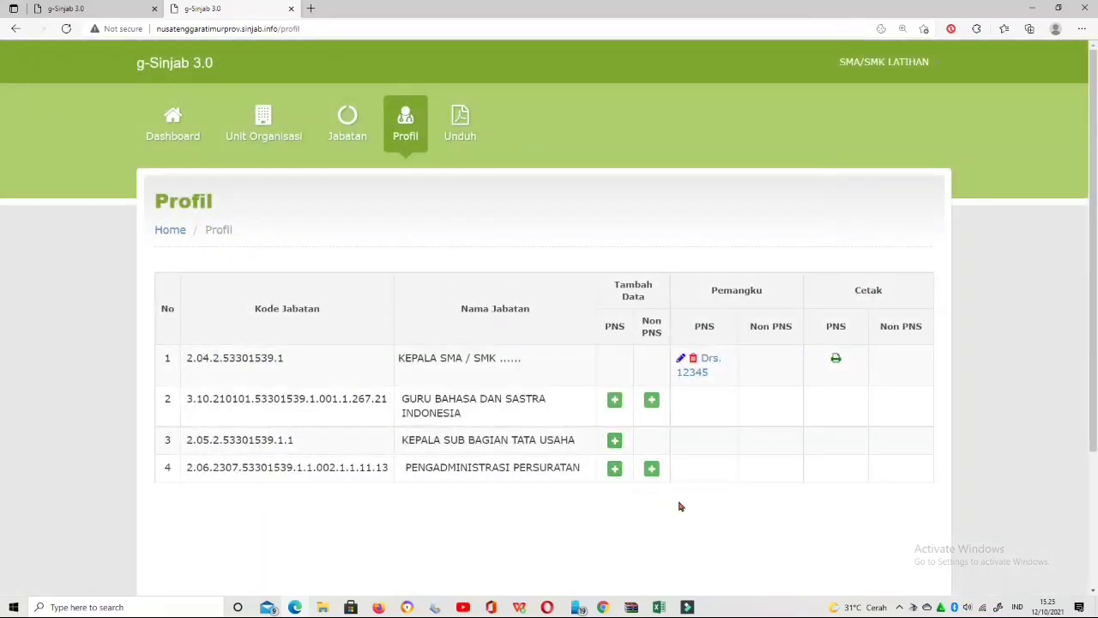
- Return to the Dashboard and check the holder data in the Bagan Jabatan chart
scroll(679, 506, "down", 1)
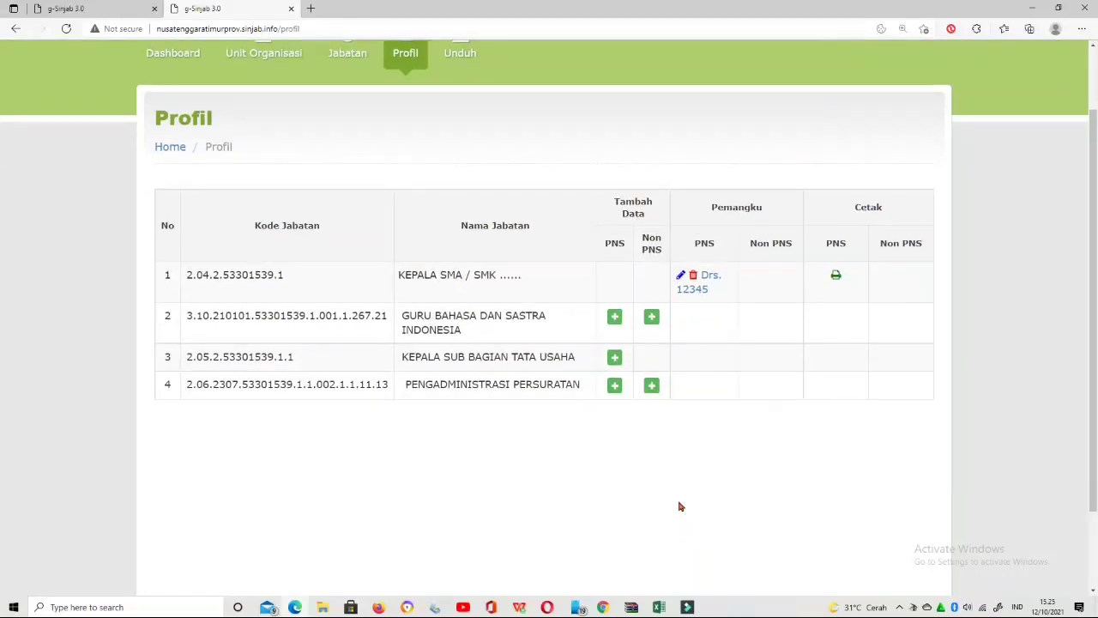
scroll(679, 506, "up", 1)
left_click(174, 136)
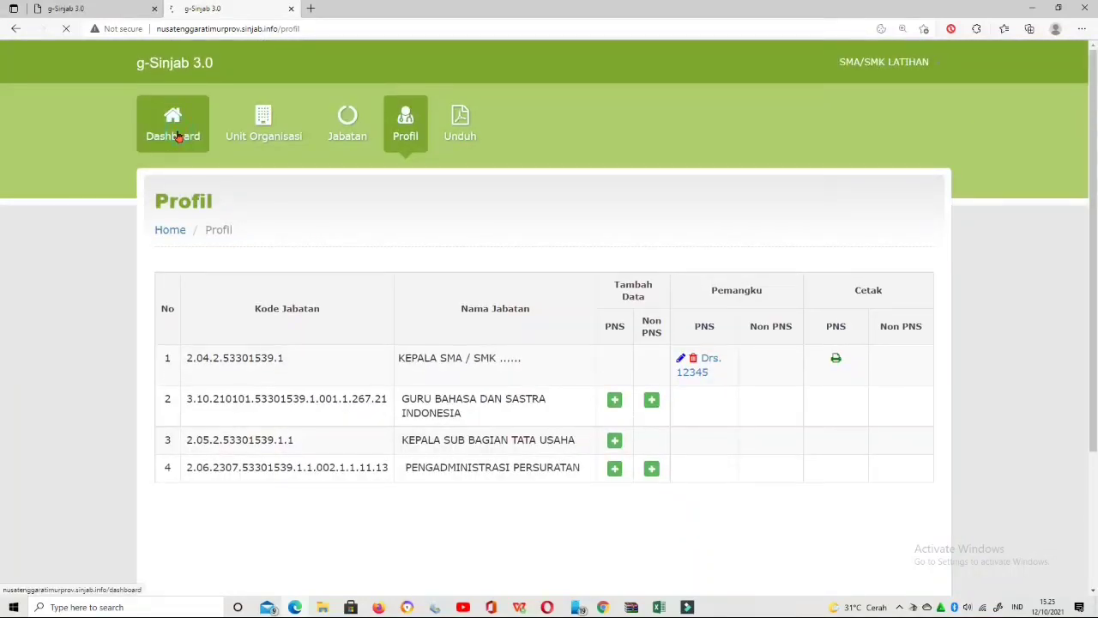
scroll(494, 379, "down", 1)
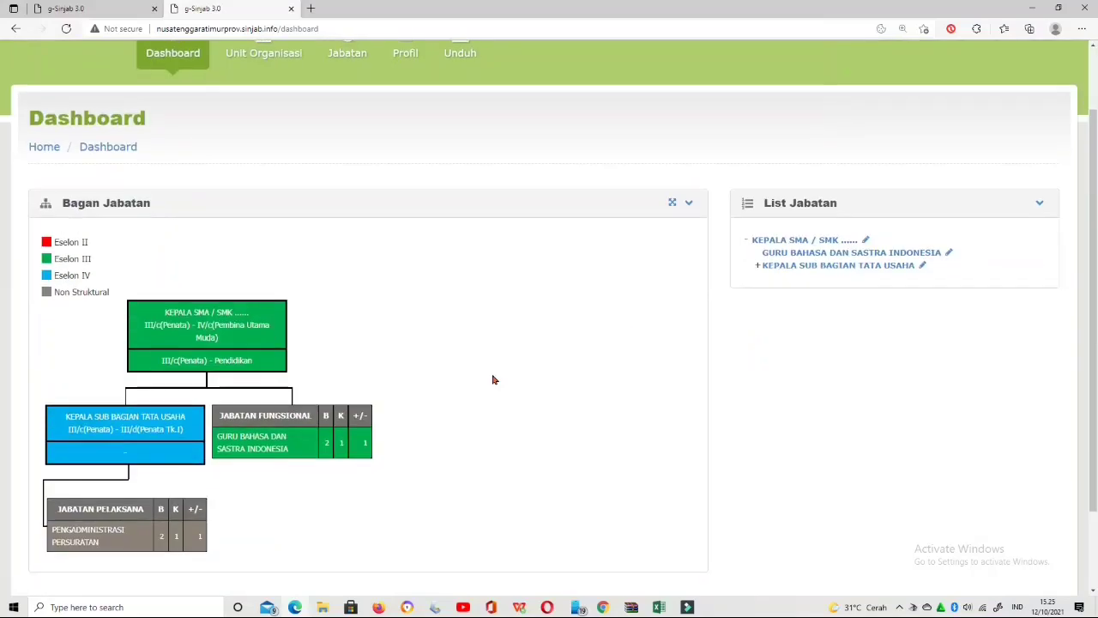